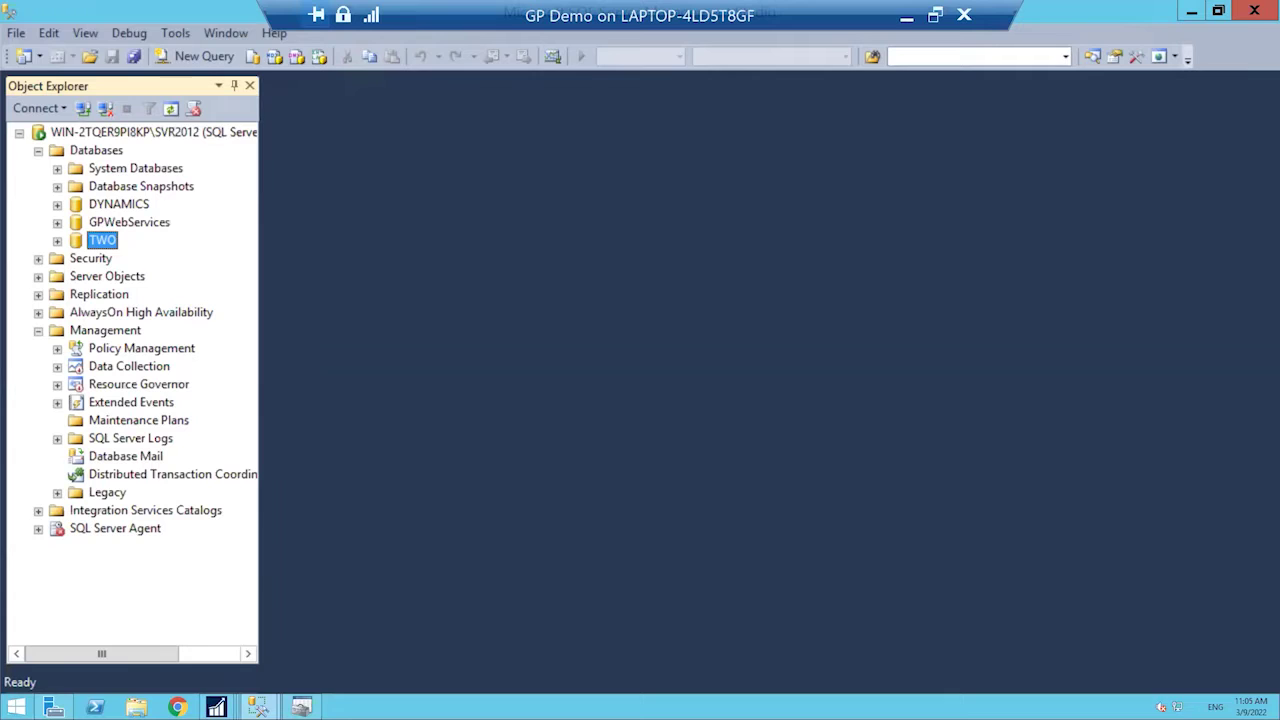
- Switch to the Microsoft Dynamics GP Utilities window and exit its Additional Tasks
left_click(216, 707)
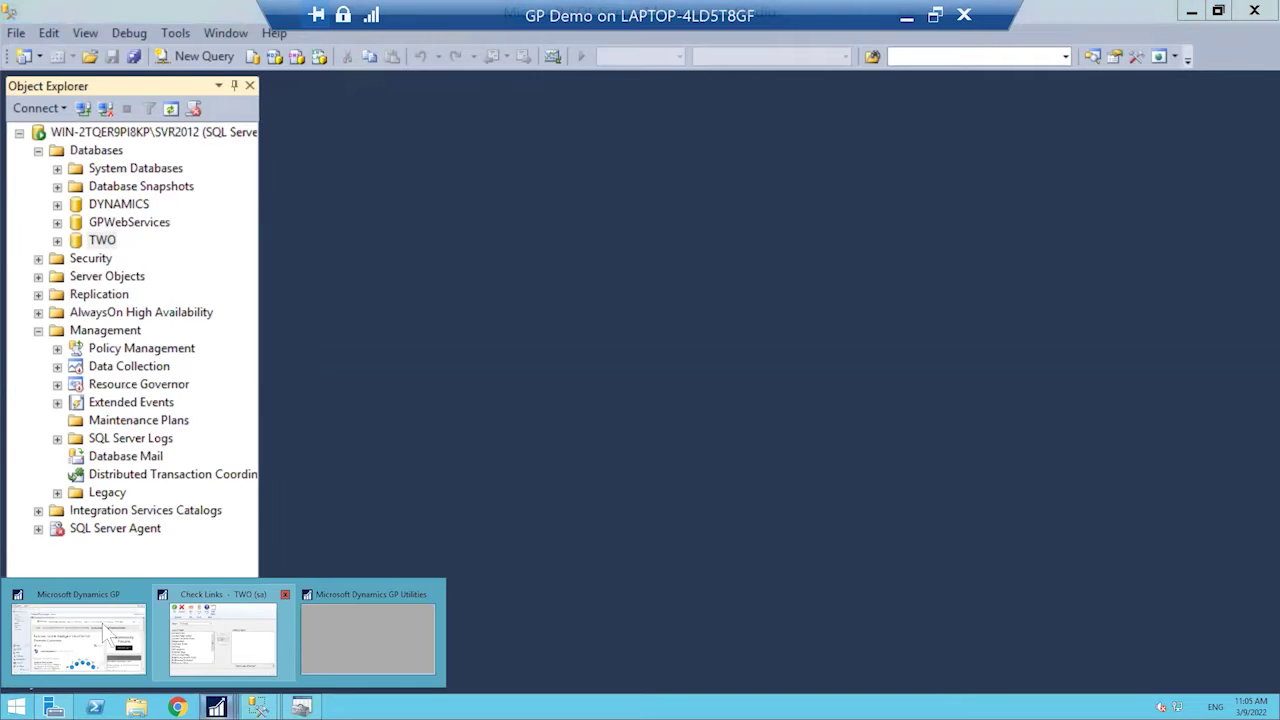
left_click(318, 625)
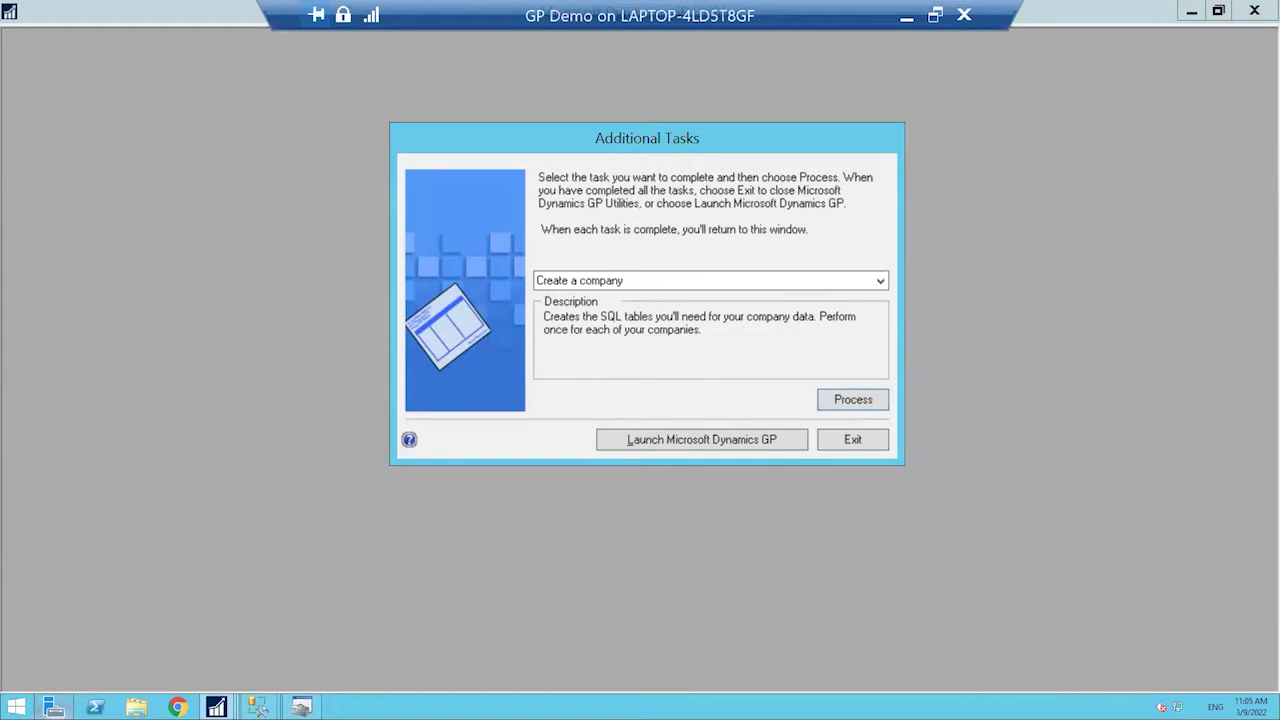
left_click(855, 440)
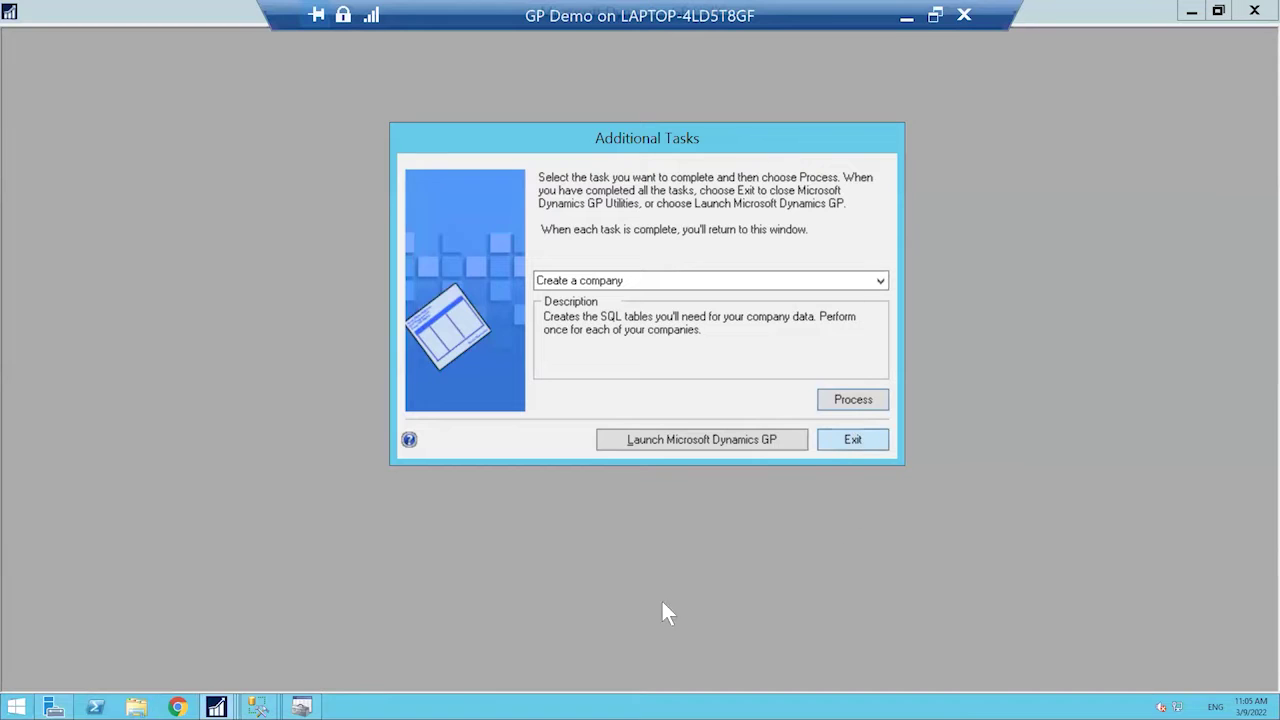
- Switch to the main Microsoft Dynamics GP window and open the Check Links maintenance utility
left_click(216, 707)
left_click(265, 641)
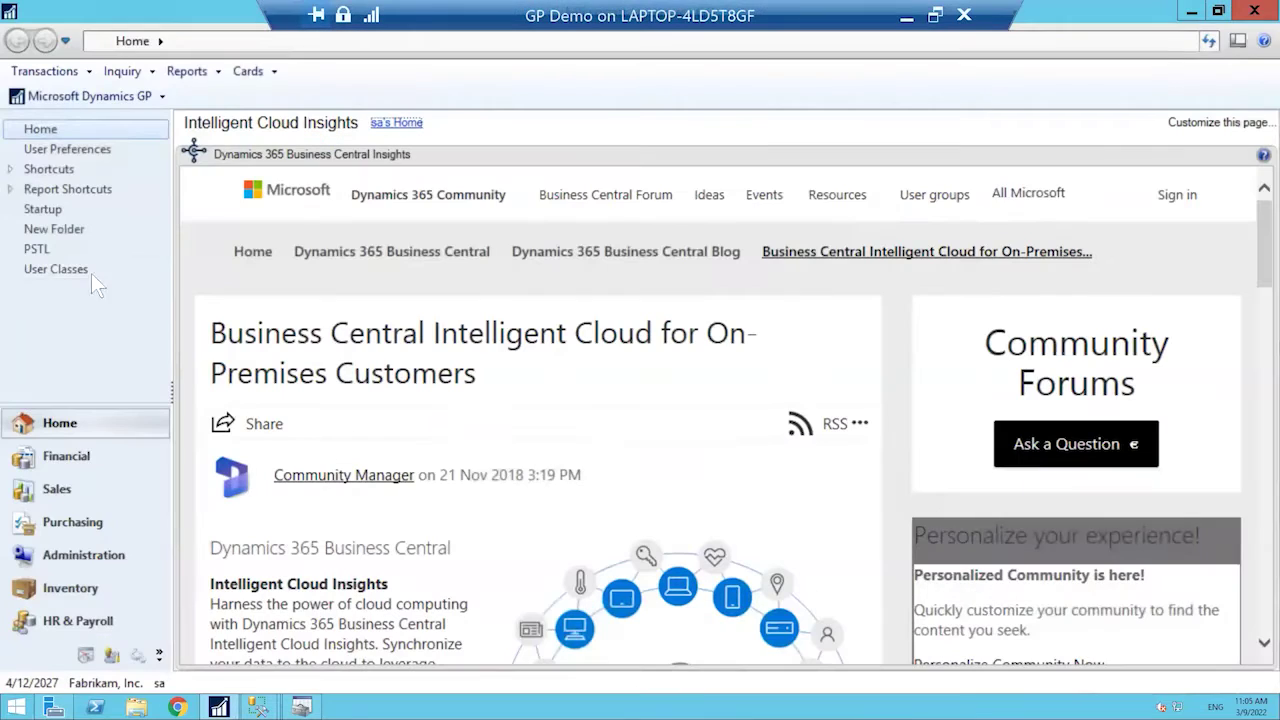
left_click(117, 102)
mouse_move(147, 205)
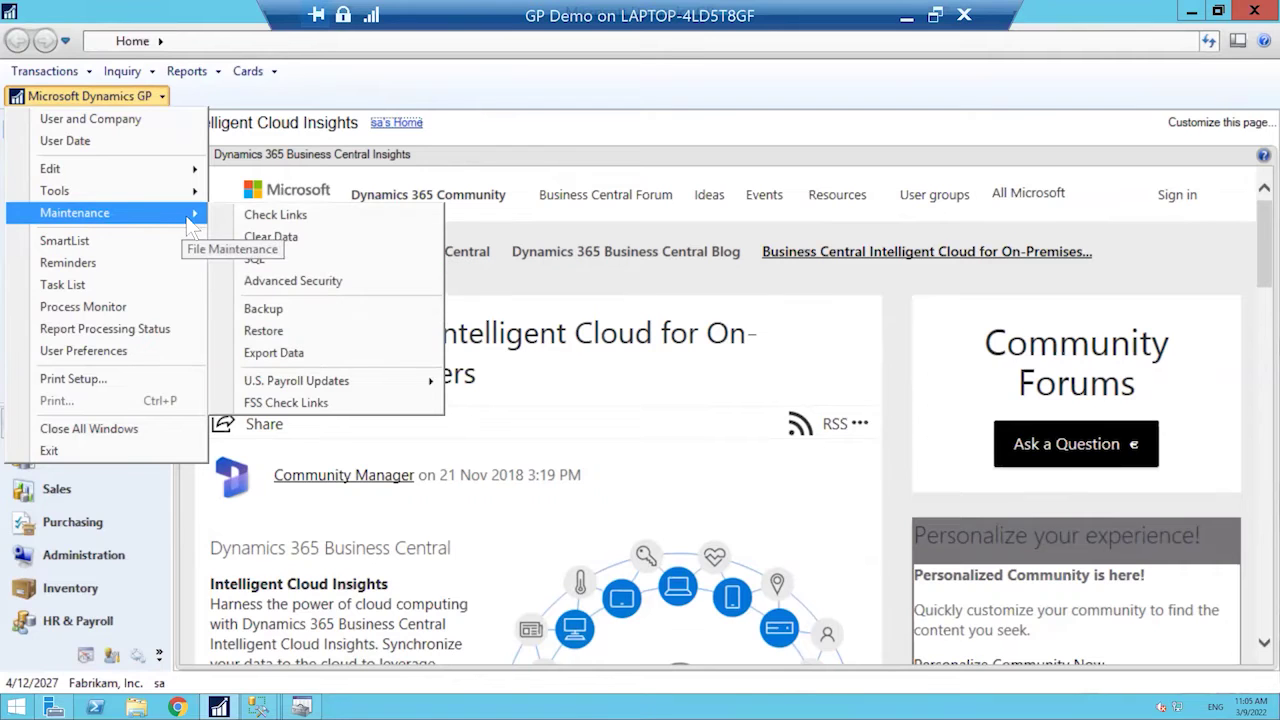
left_click(313, 218)
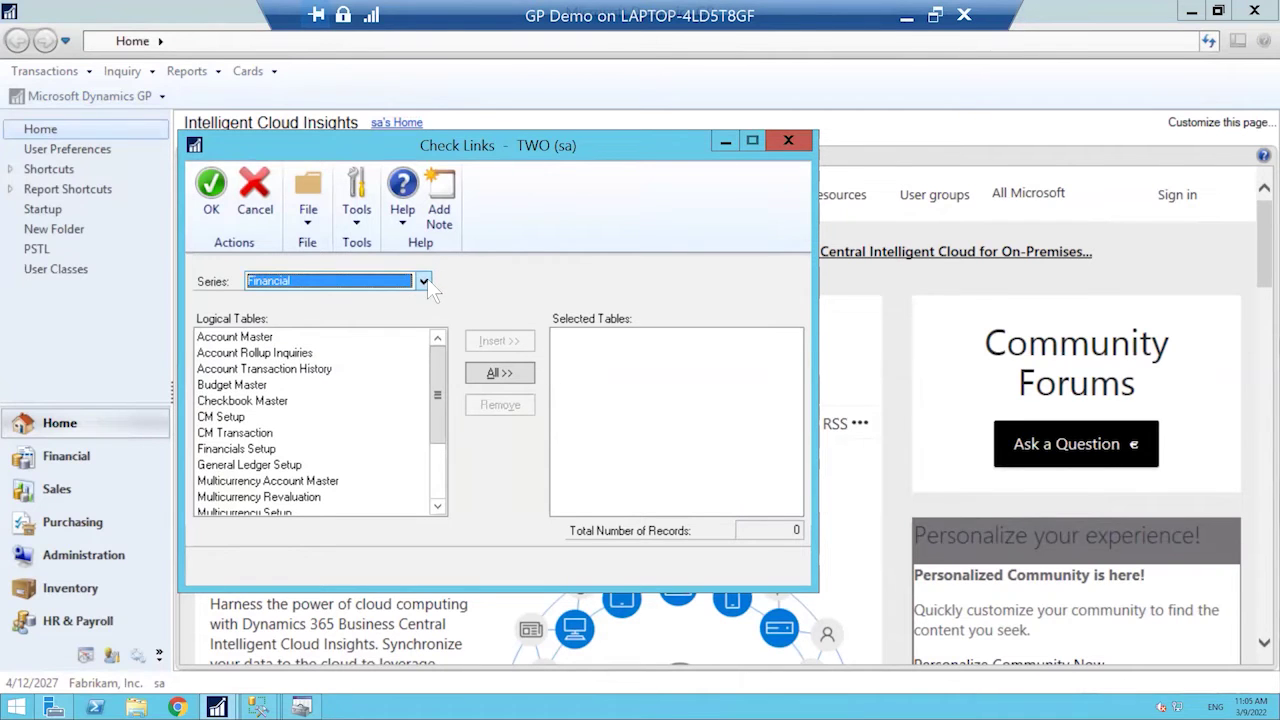
- Examine the series available for checking links and the logical tables in the Financial series
left_click(425, 282)
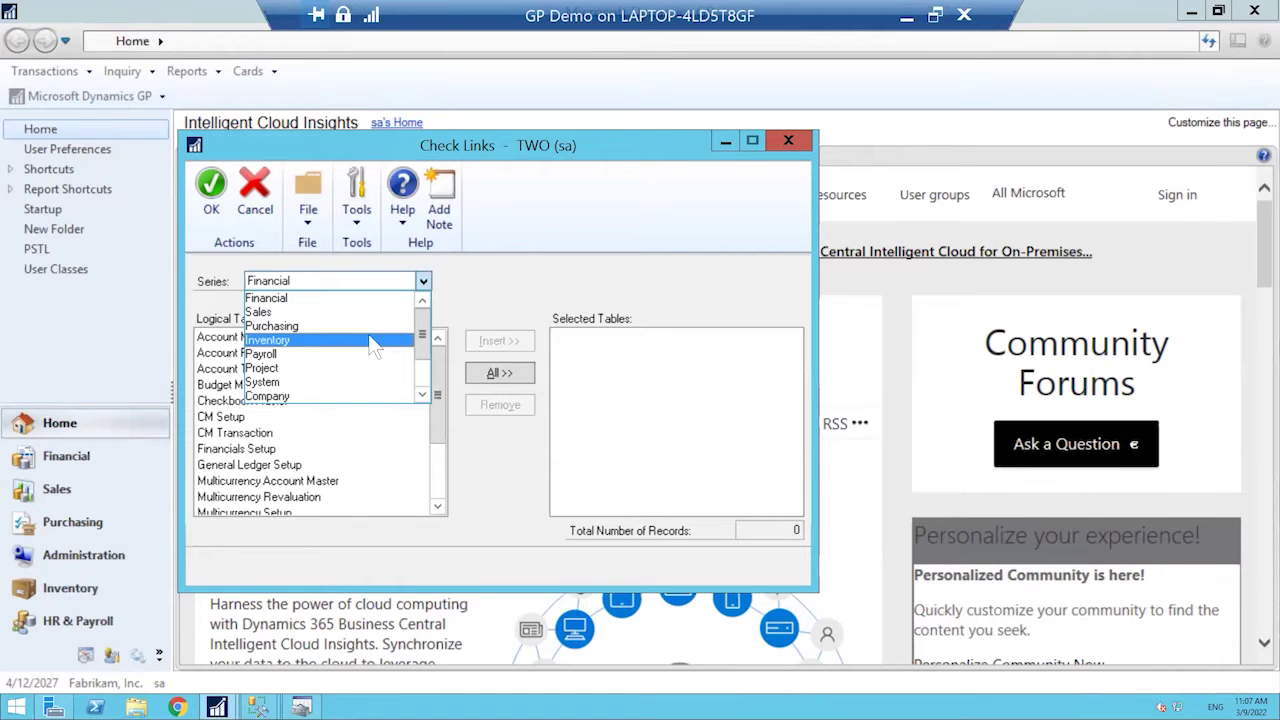
left_click(526, 281)
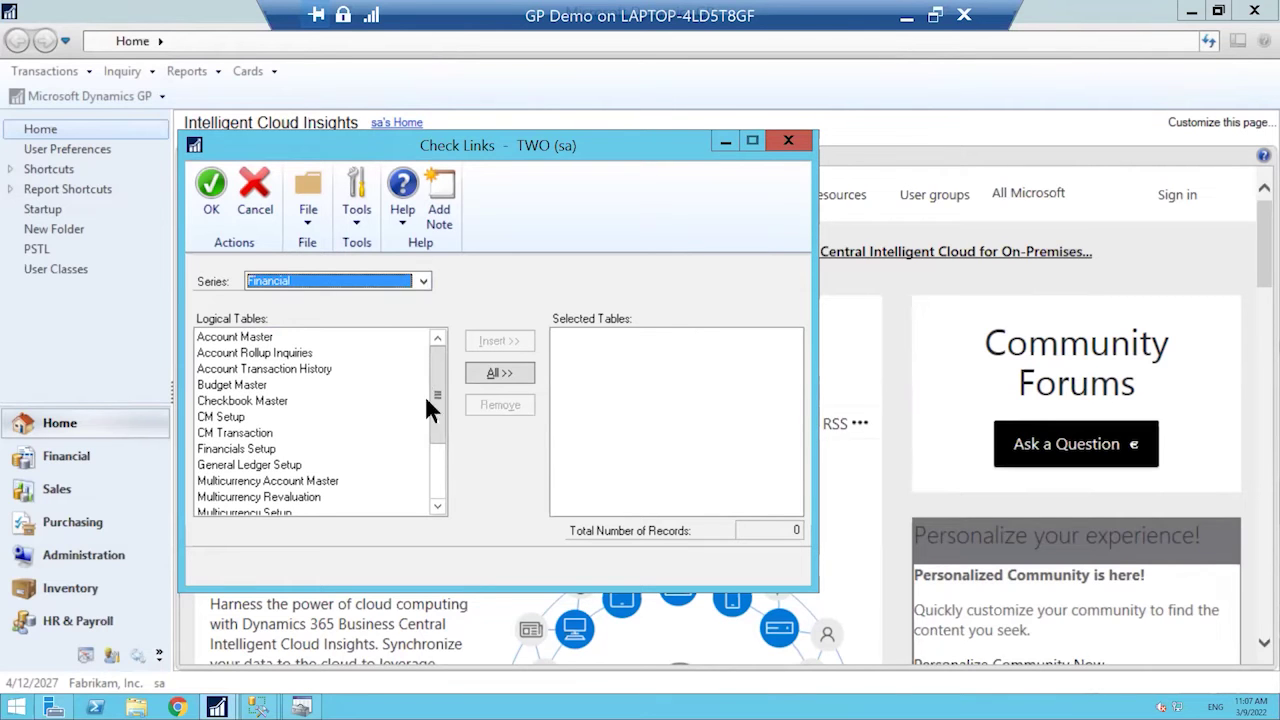
left_click_drag(444, 374, 433, 473)
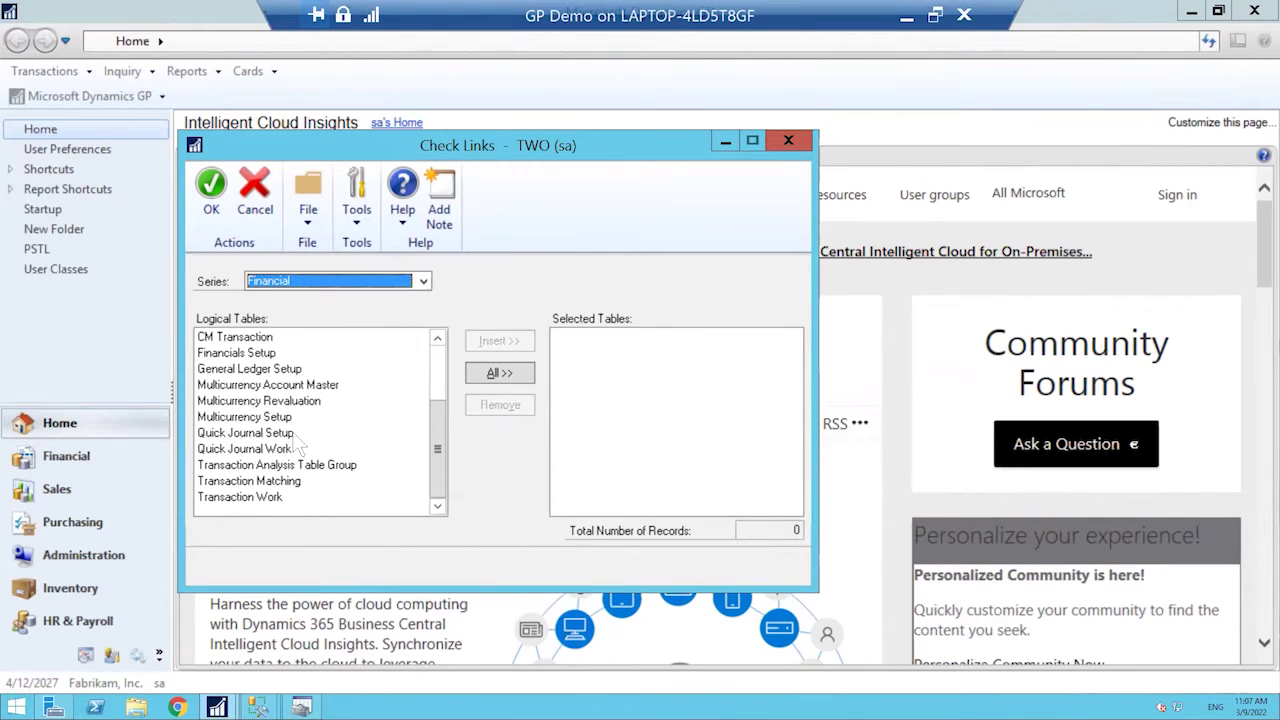
left_click_drag(390, 150, 490, 161)
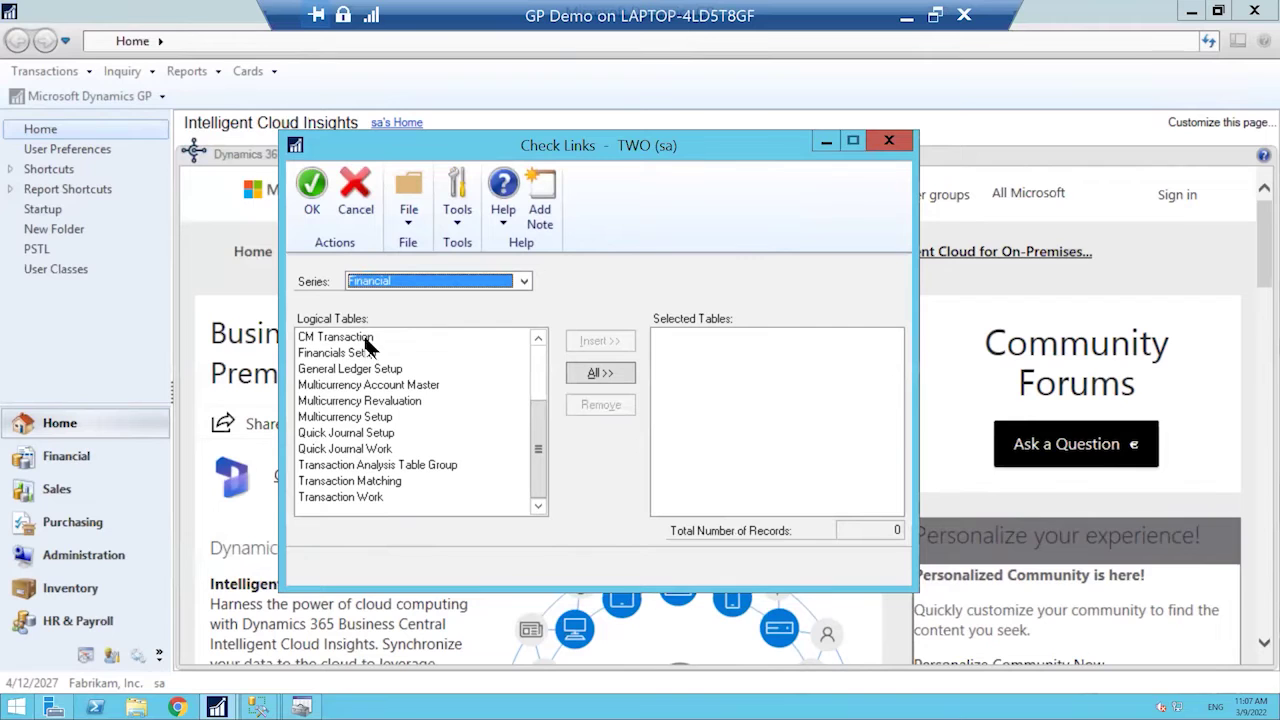
left_click_drag(536, 406, 542, 360)
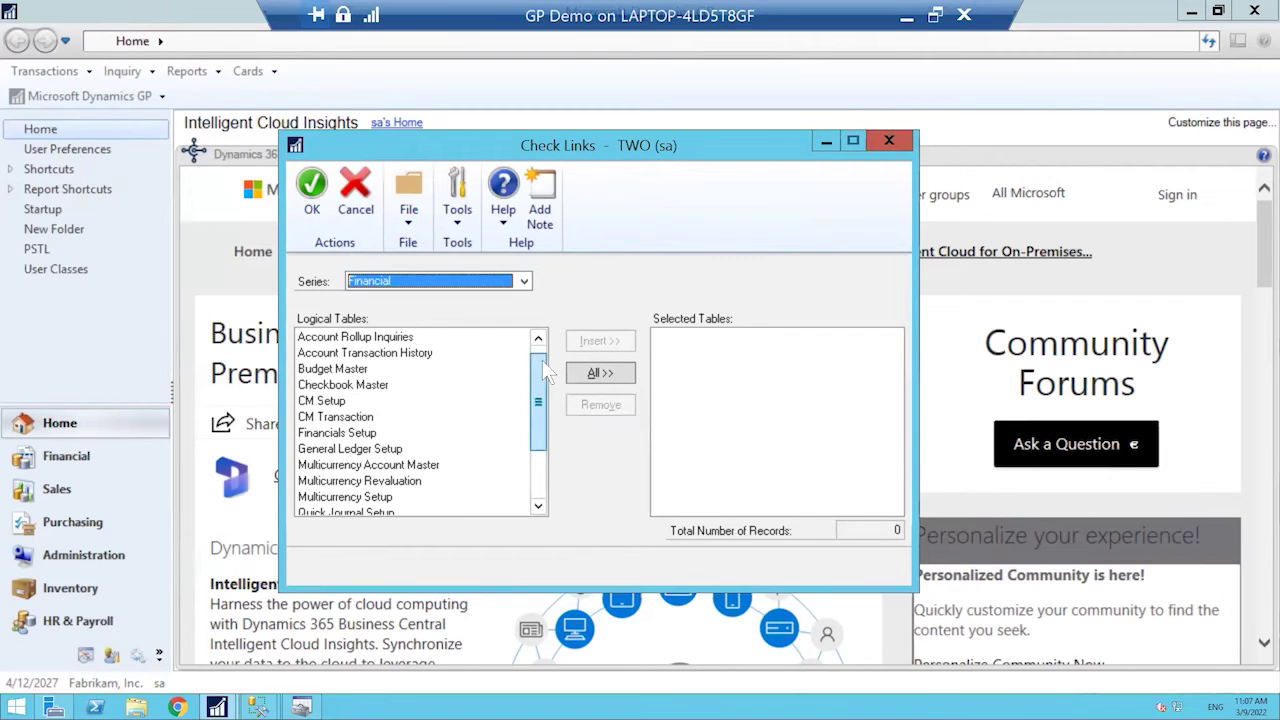
left_click(405, 355)
left_click(405, 337)
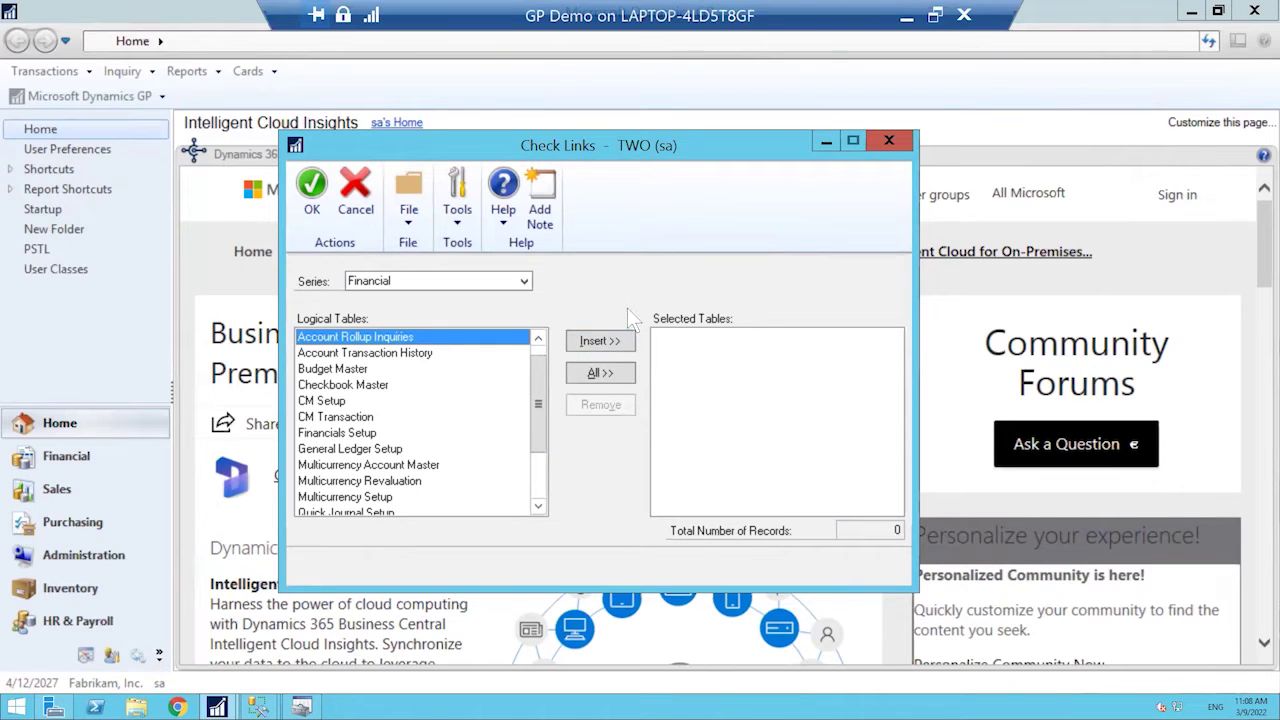
left_click_drag(536, 425, 510, 481)
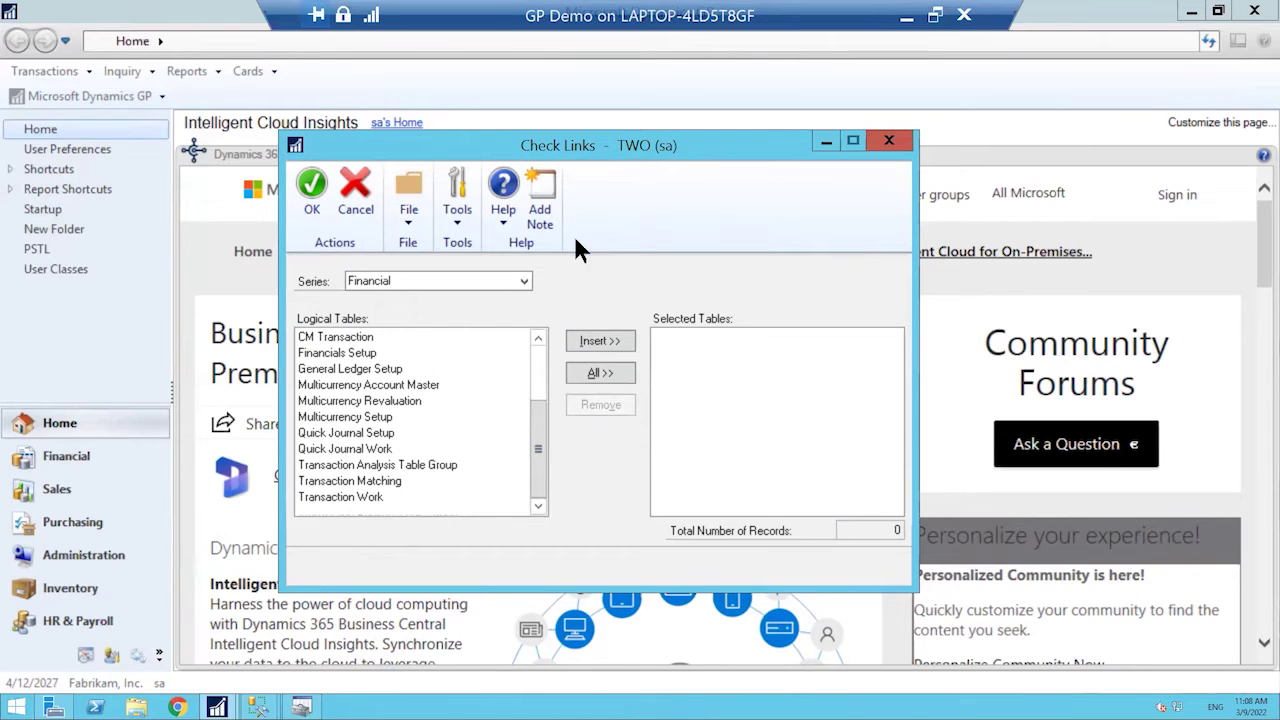
- Select the Transaction Work table for Check Links and run the check with the error log output to the screen
left_click(360, 497)
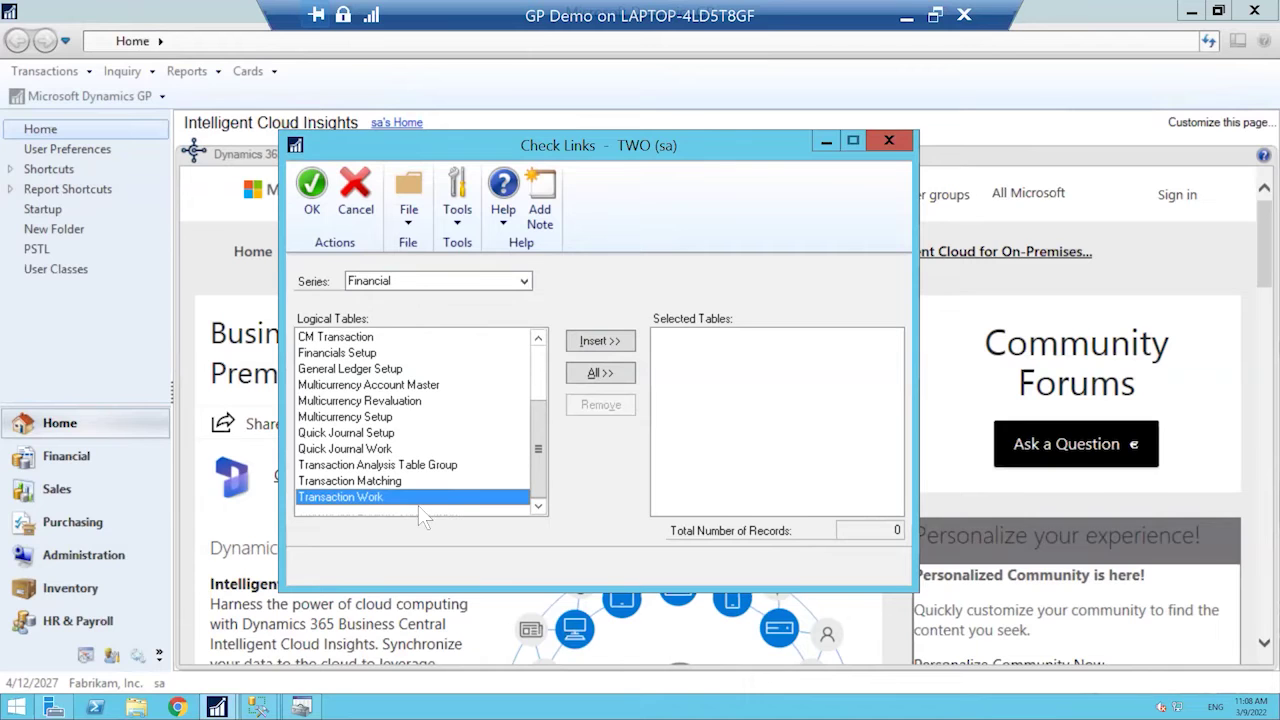
left_click(606, 344)
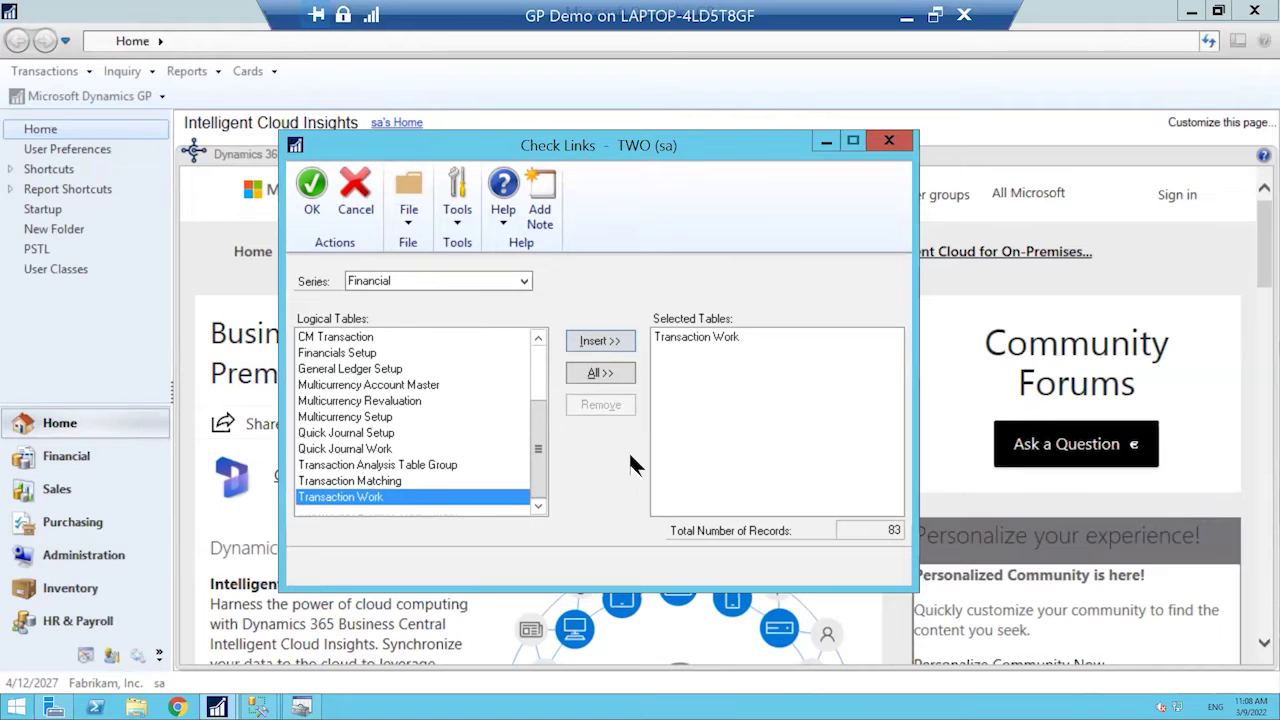
left_click(313, 185)
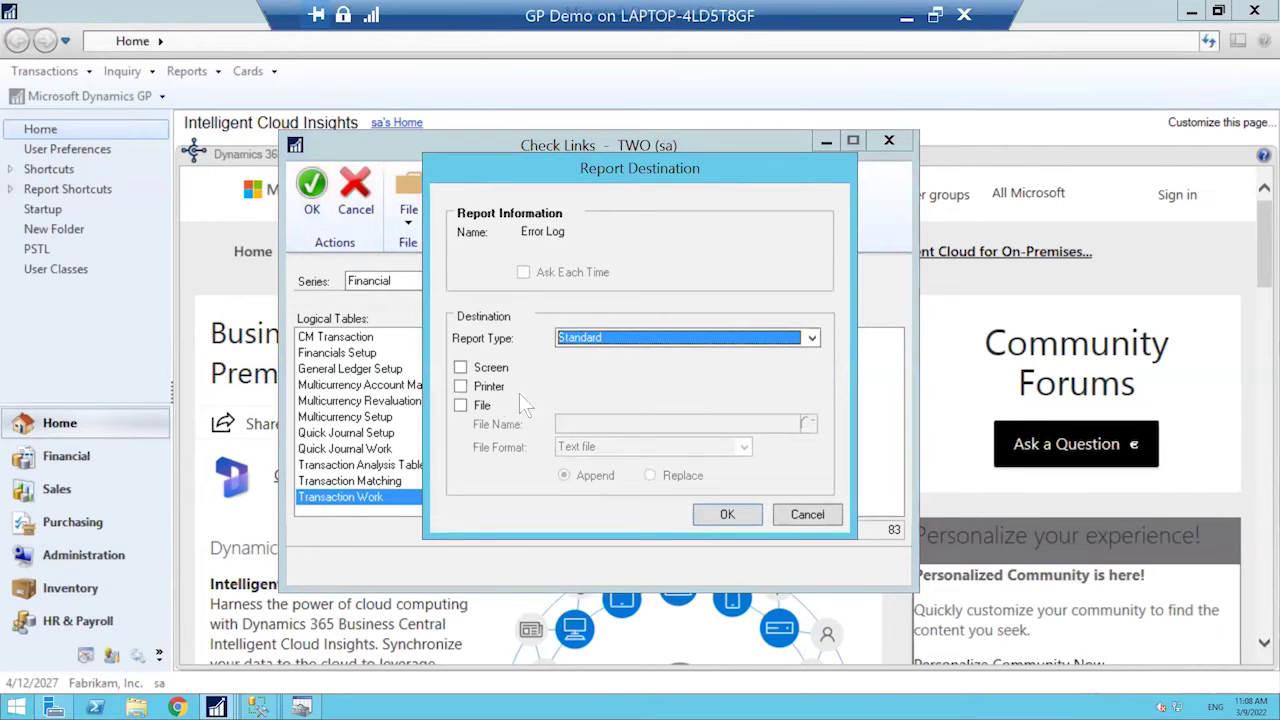
left_click(466, 368)
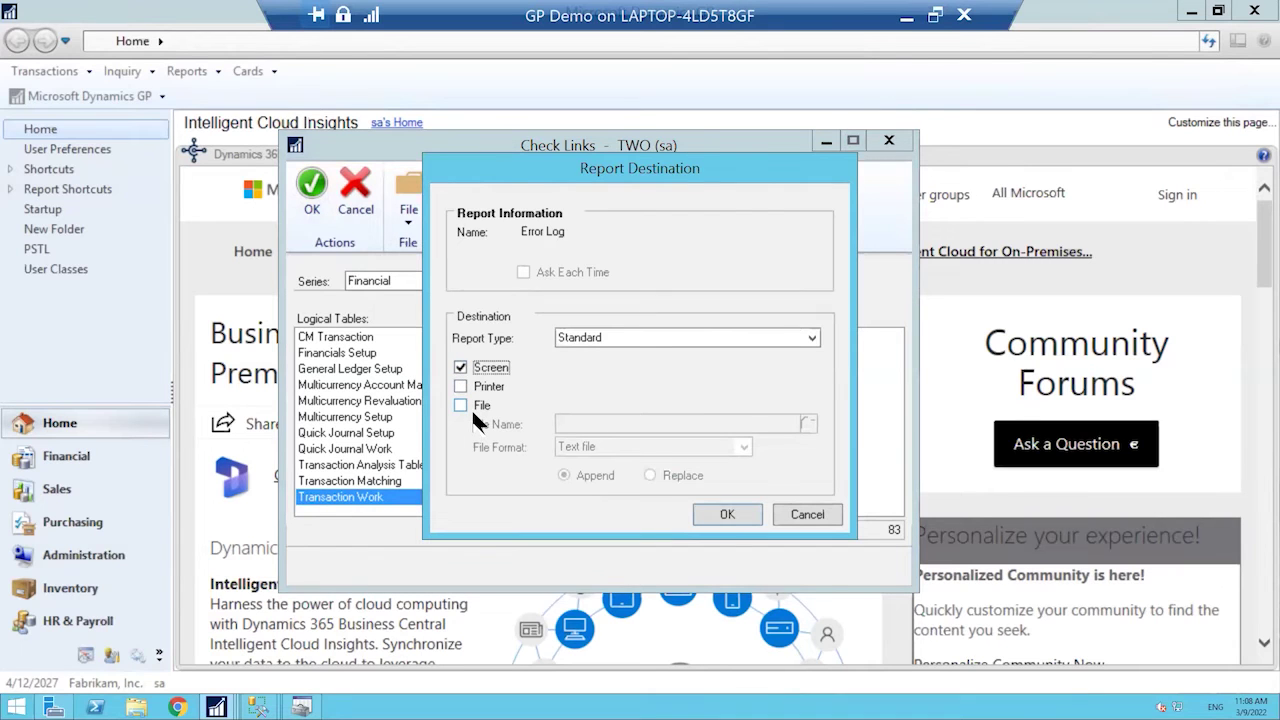
left_click(729, 510)
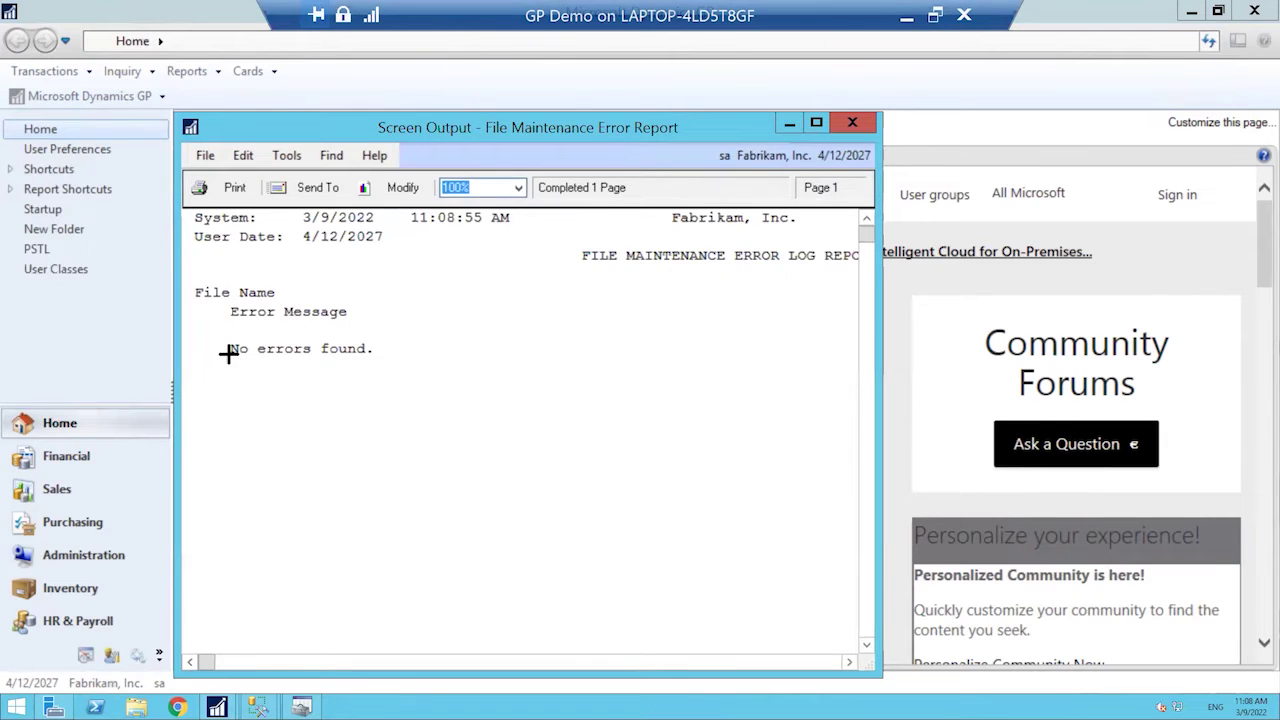
- Review the error message section of the File Maintenance Error Report and close the report
left_click(309, 340)
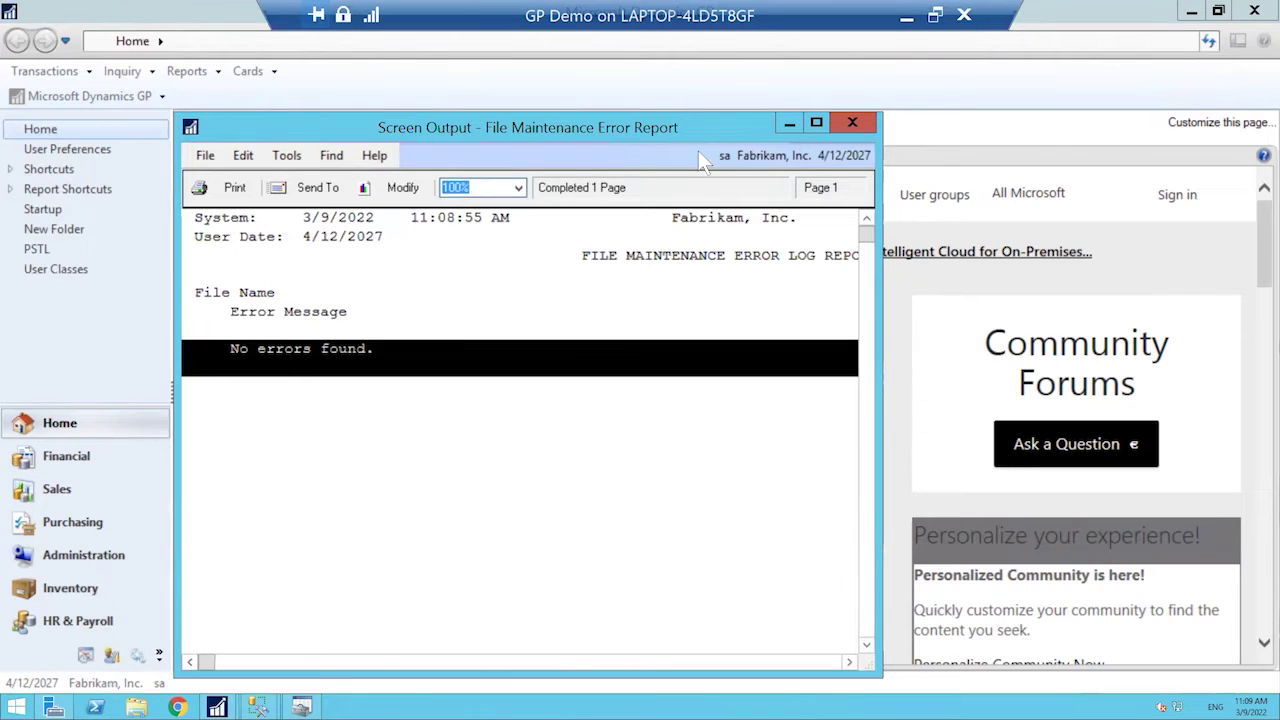
left_click_drag(747, 123, 788, 77)
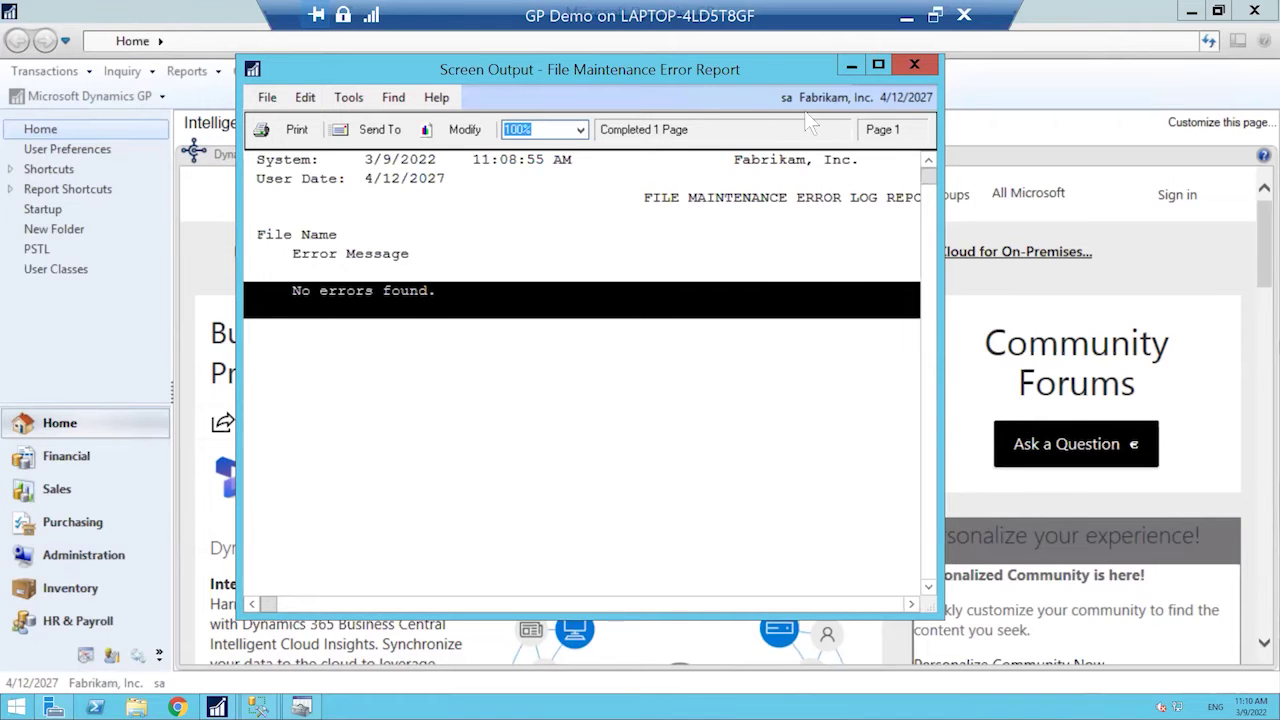
left_click(914, 65)
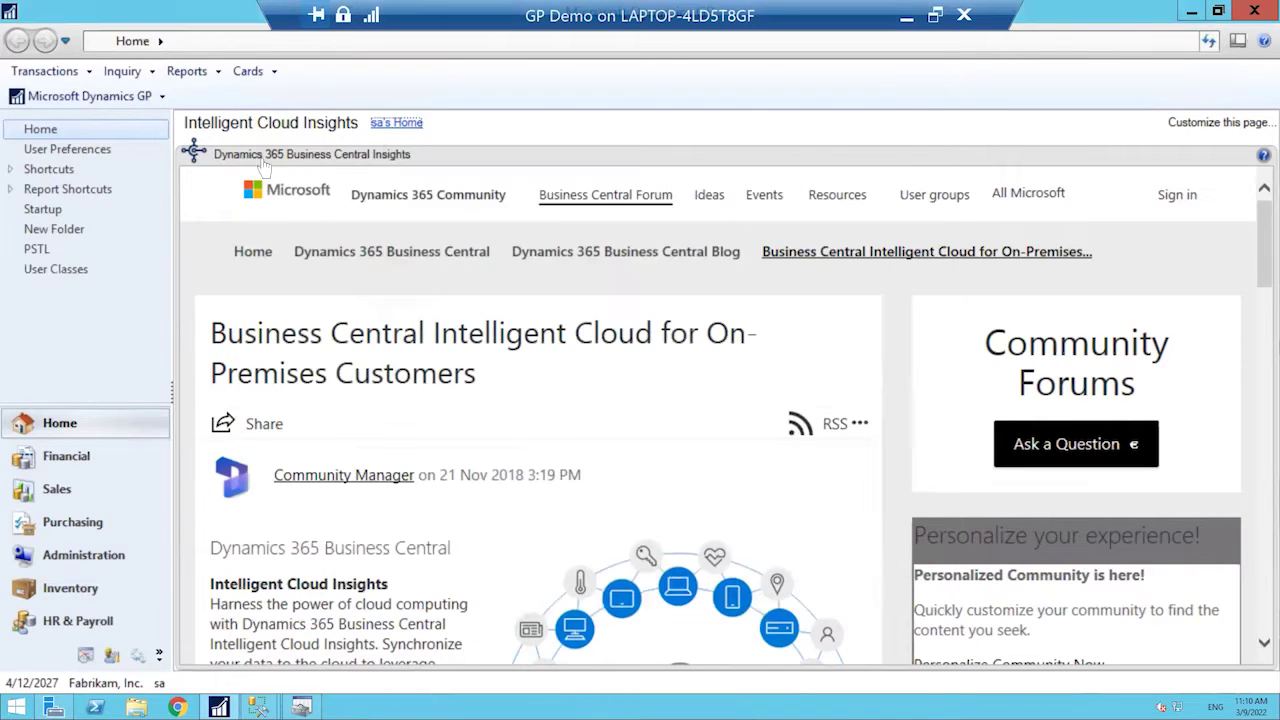
- Open the Sales Reconcile utility, examine the receivables reconciliation options, and close it without processing
left_click(161, 97)
mouse_move(119, 190)
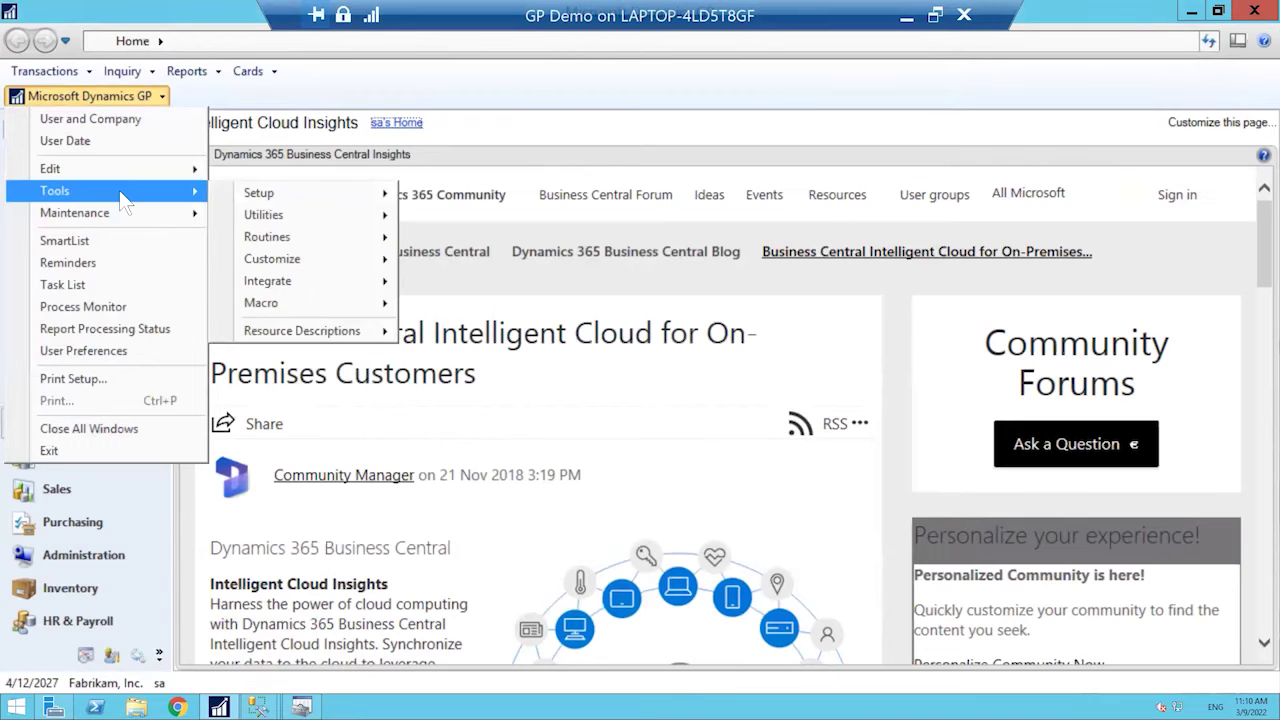
mouse_move(300, 215)
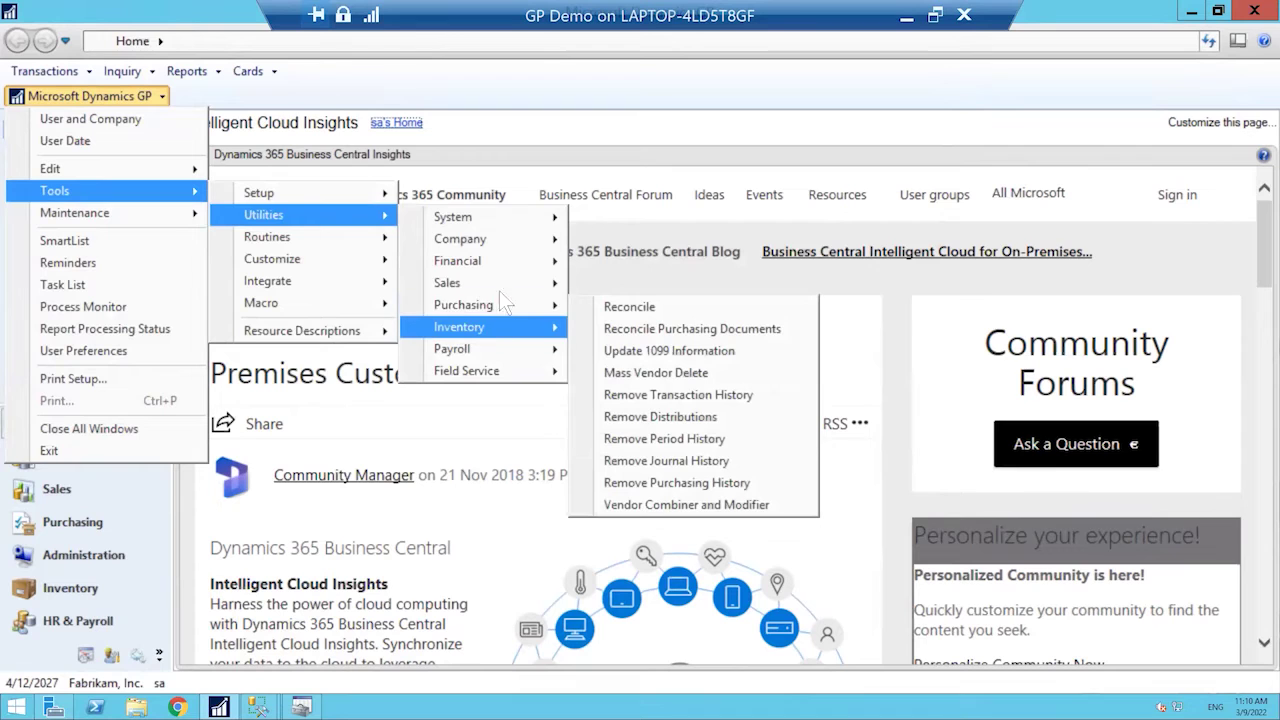
mouse_move(503, 293)
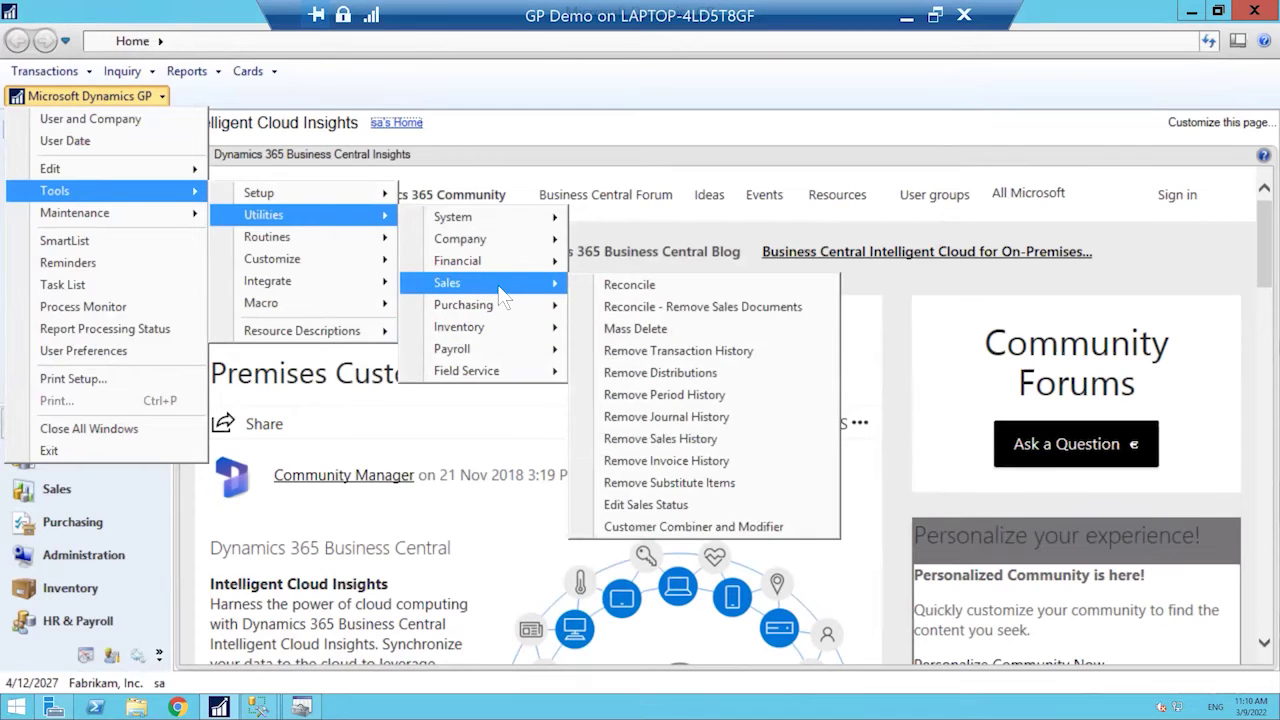
left_click(660, 287)
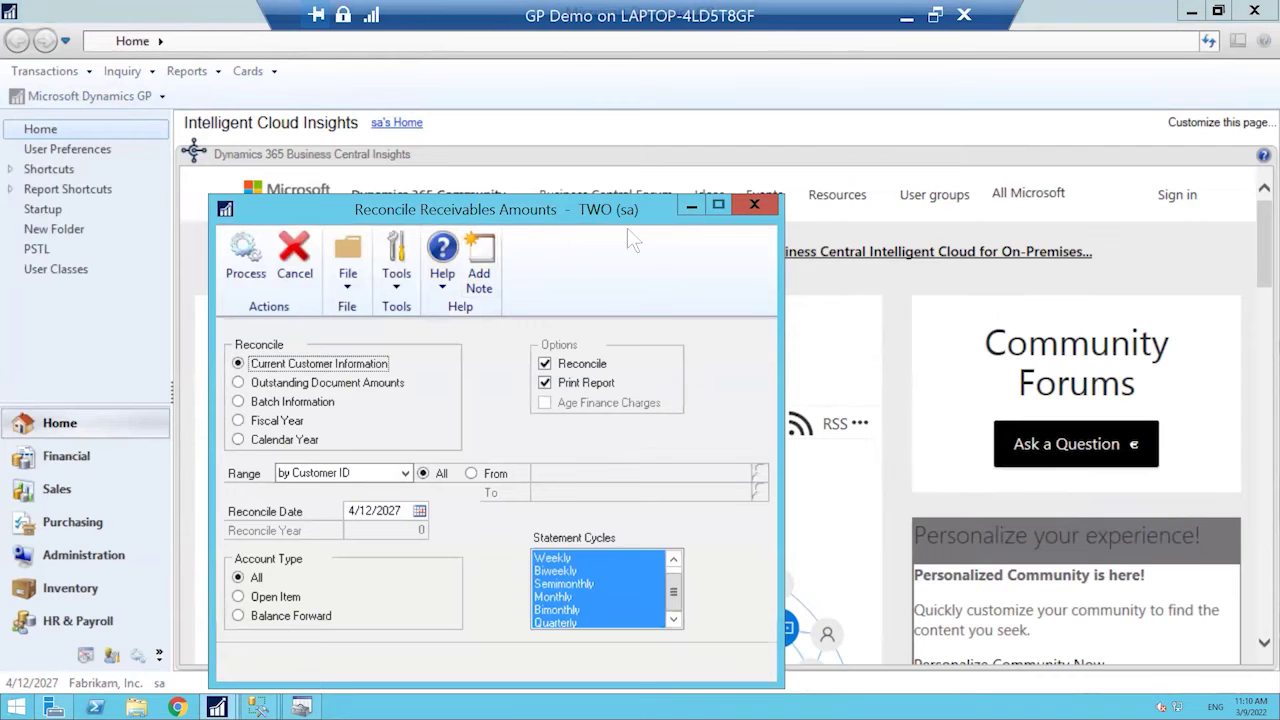
left_click(753, 210)
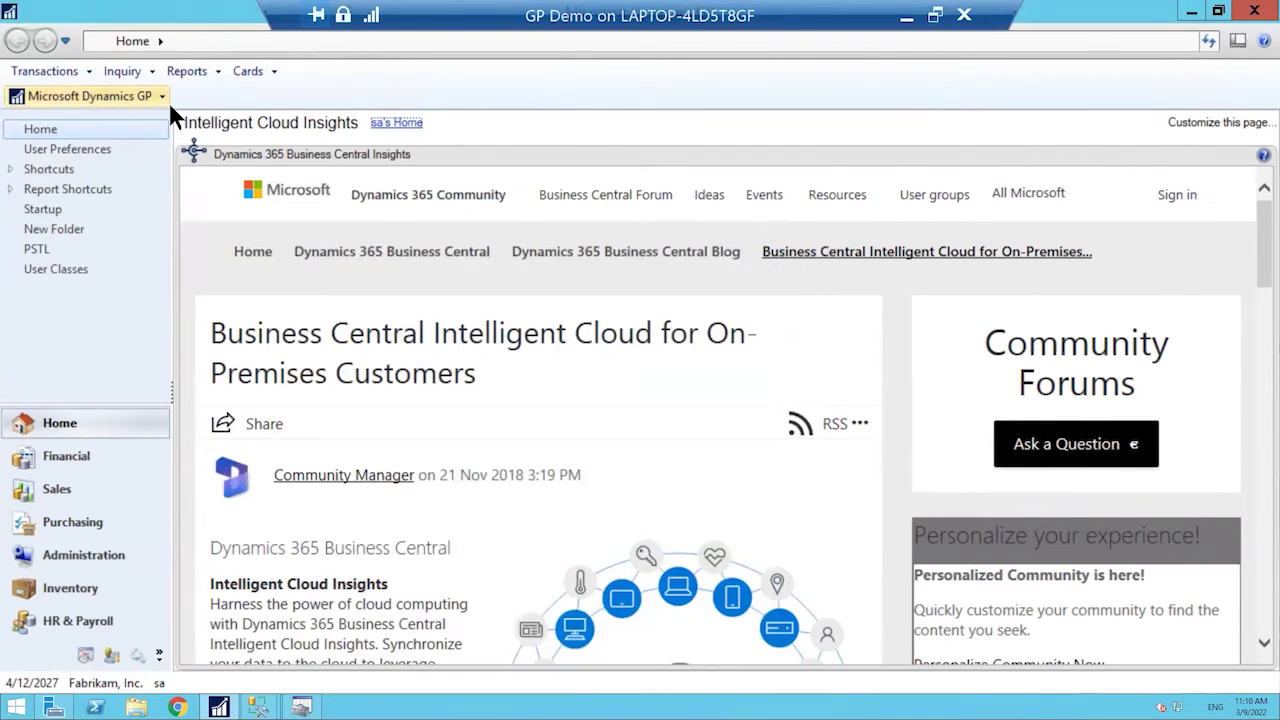
- Open the Purchasing Reconcile utility, examine the payables reconciliation options, and close it without processing
left_click(166, 99)
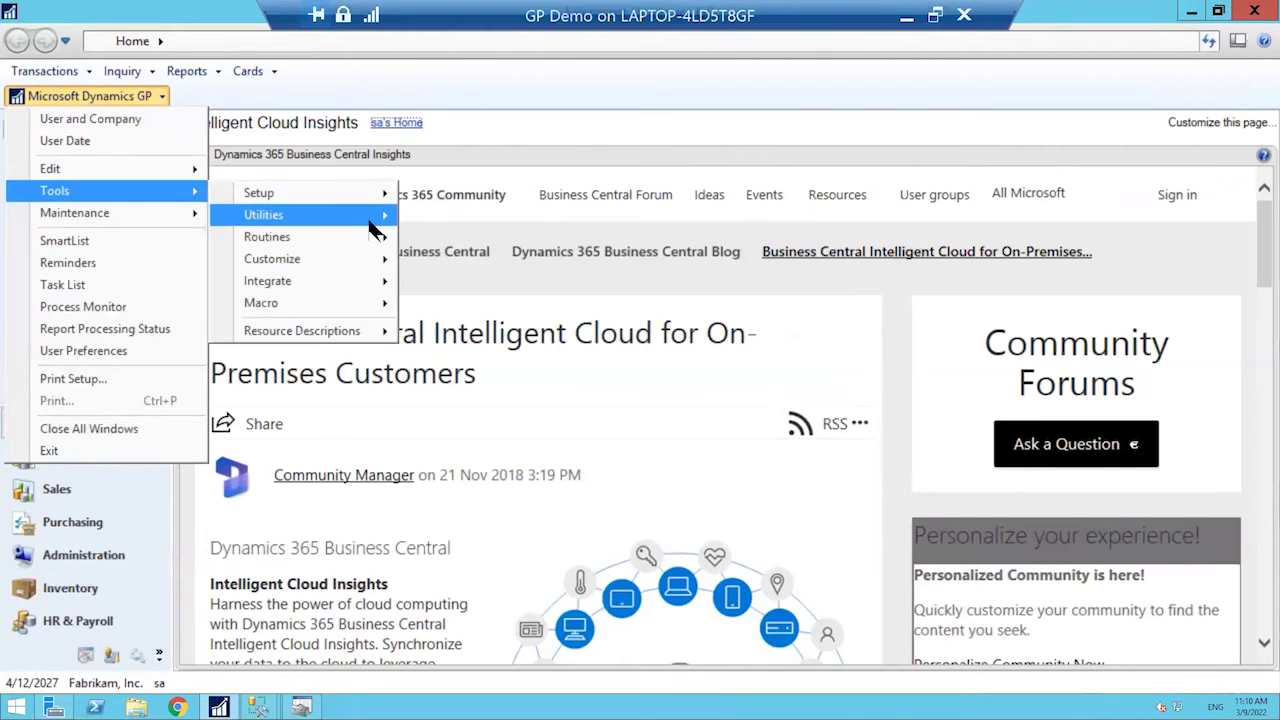
mouse_move(380, 220)
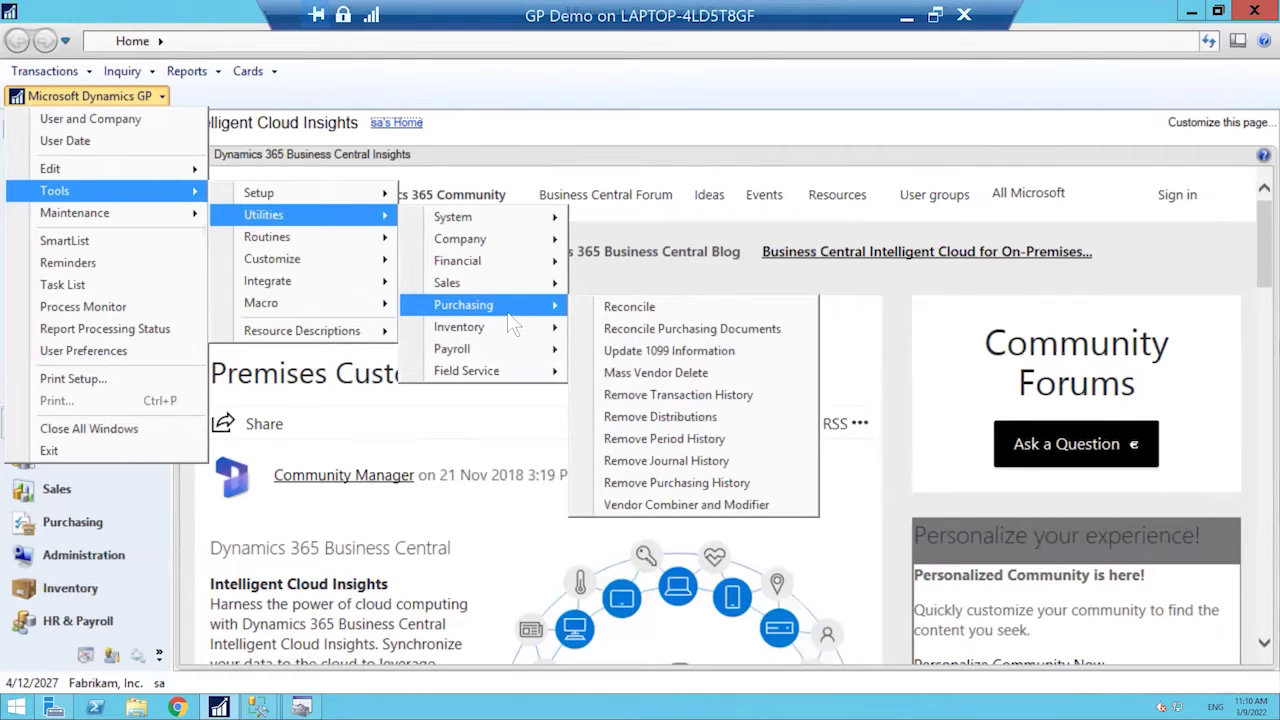
left_click(630, 307)
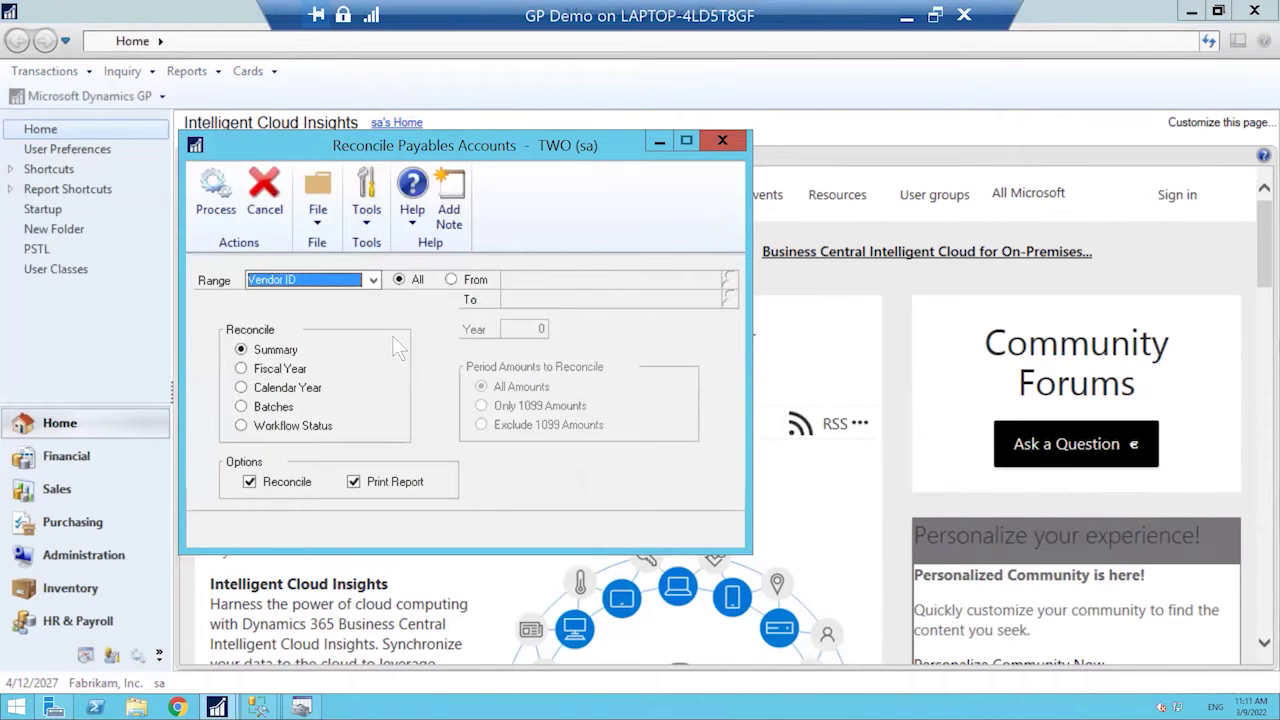
left_click(722, 141)
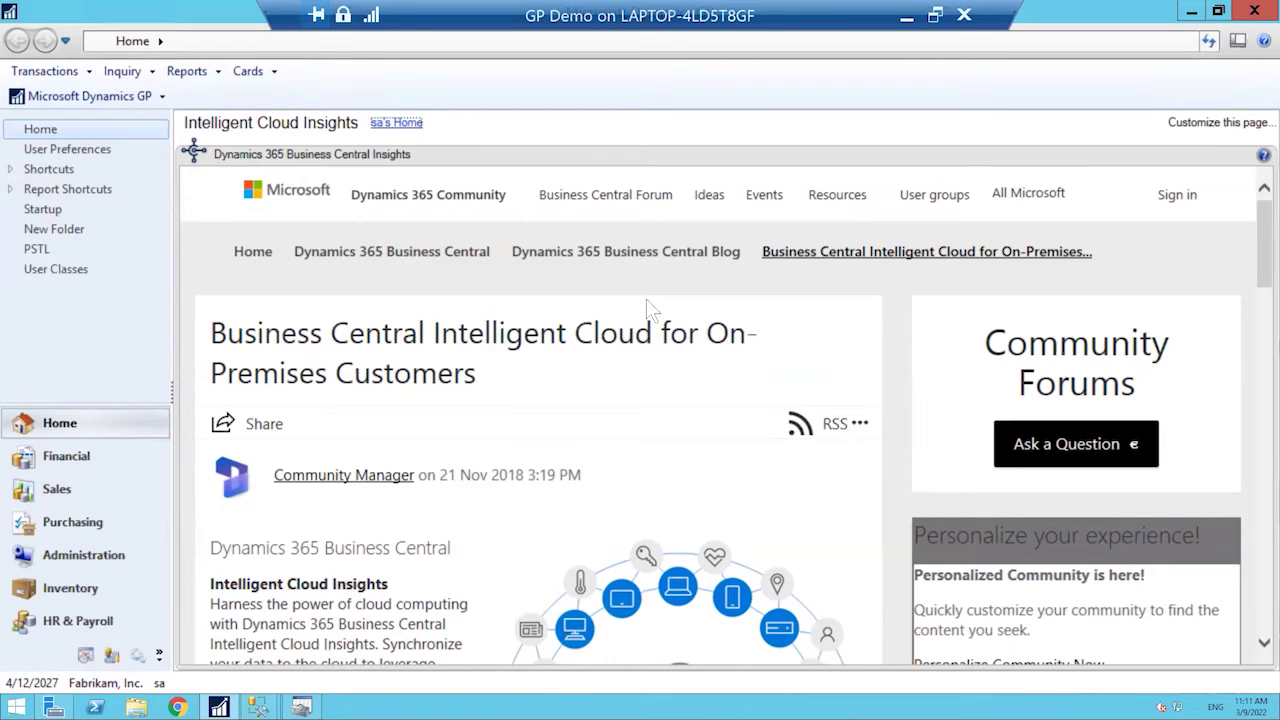
- Open the Purchasing Reconcile utility and set it to reconcile Batches
left_click(160, 97)
mouse_move(170, 190)
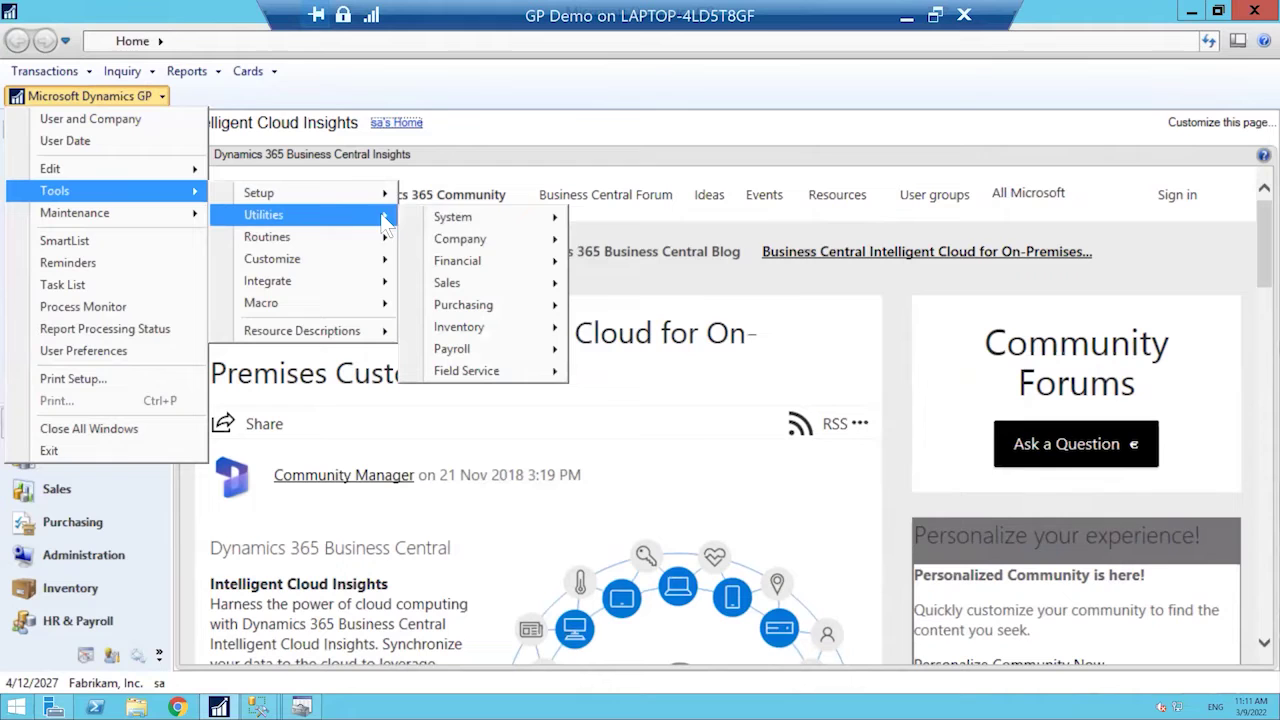
mouse_move(533, 250)
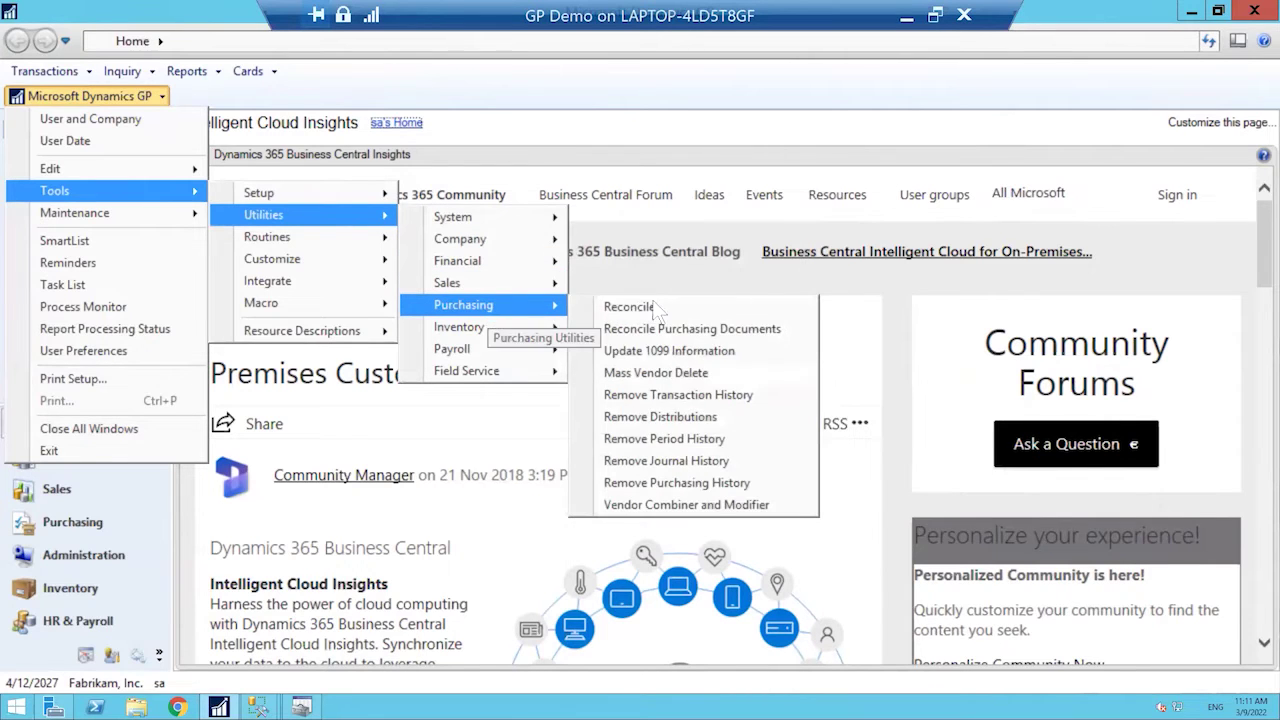
left_click(659, 310)
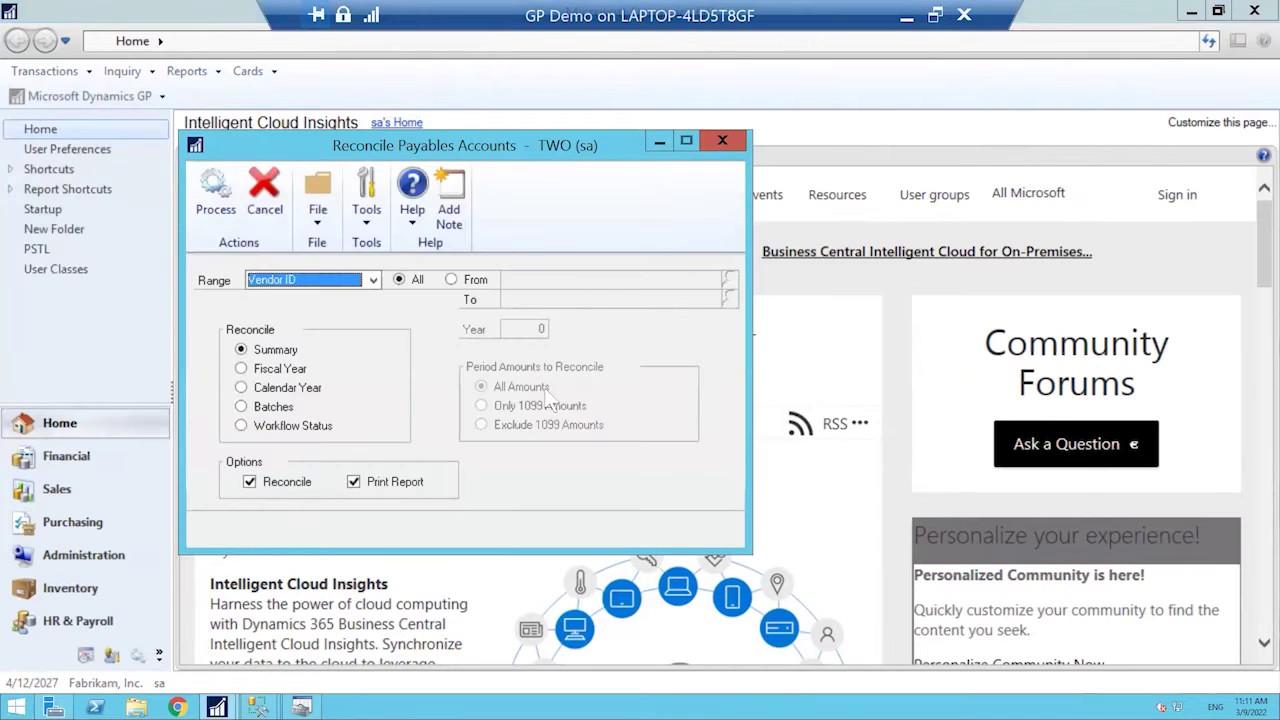
left_click(242, 406)
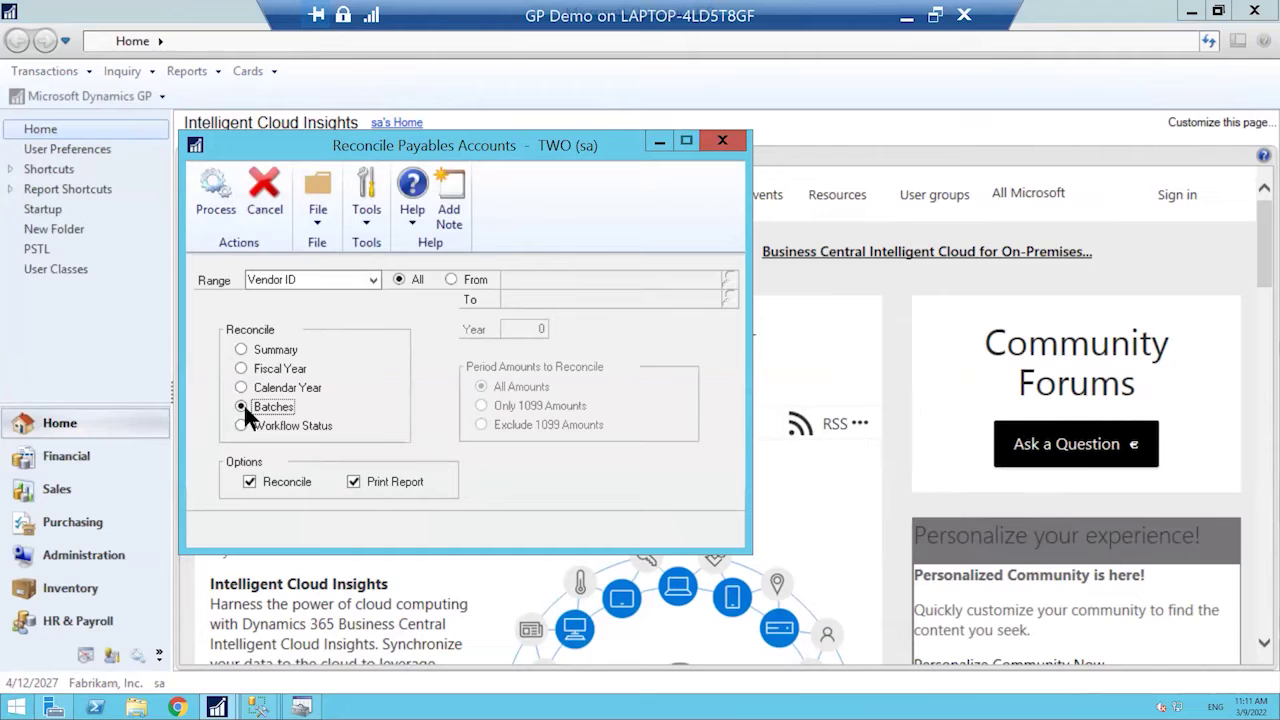
- Limit the payables reconciliation to vendor ID ACETRAVE0001 as both the start and end of the range
left_click(451, 280)
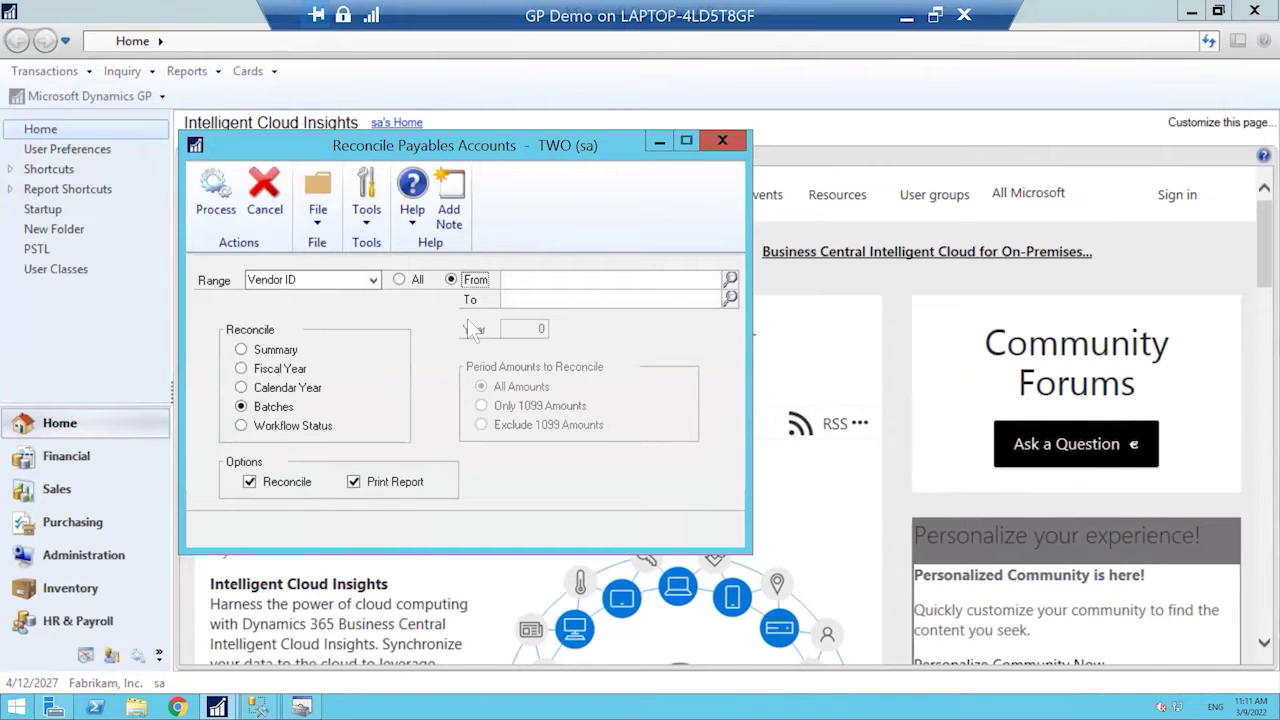
left_click(730, 281)
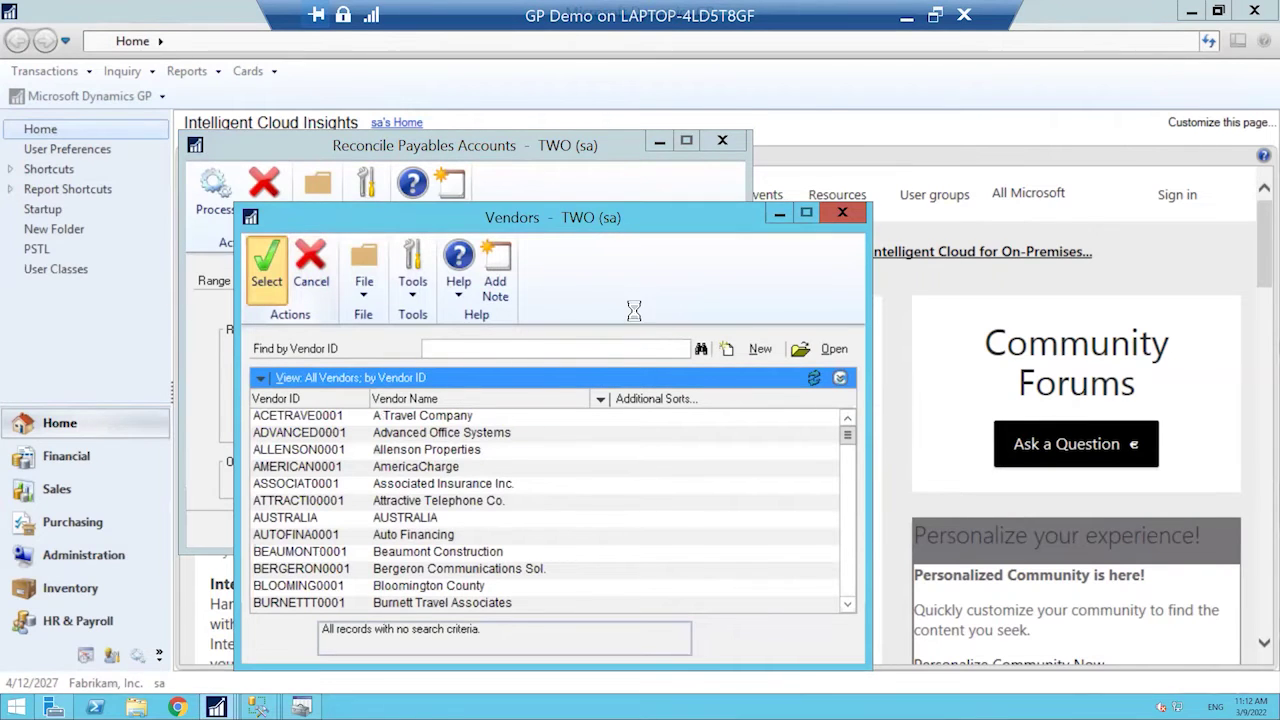
key("Return")
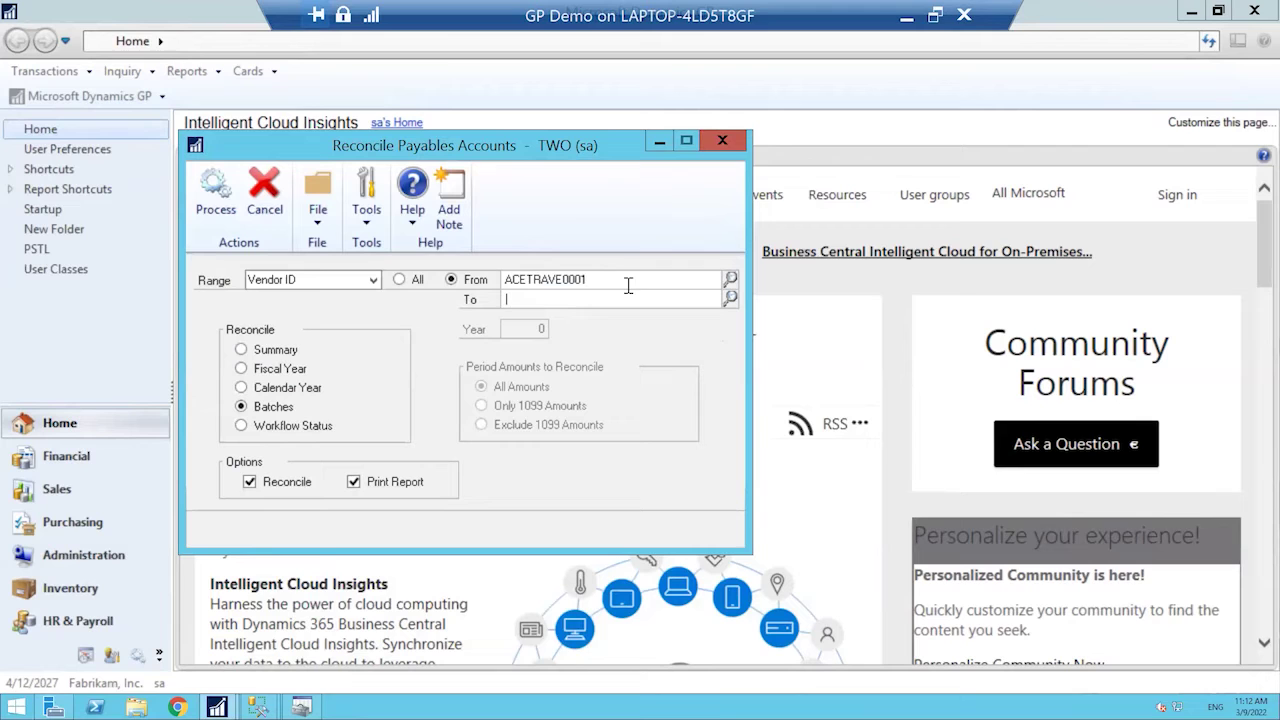
double_click(553, 284)
key("ctrl+c")
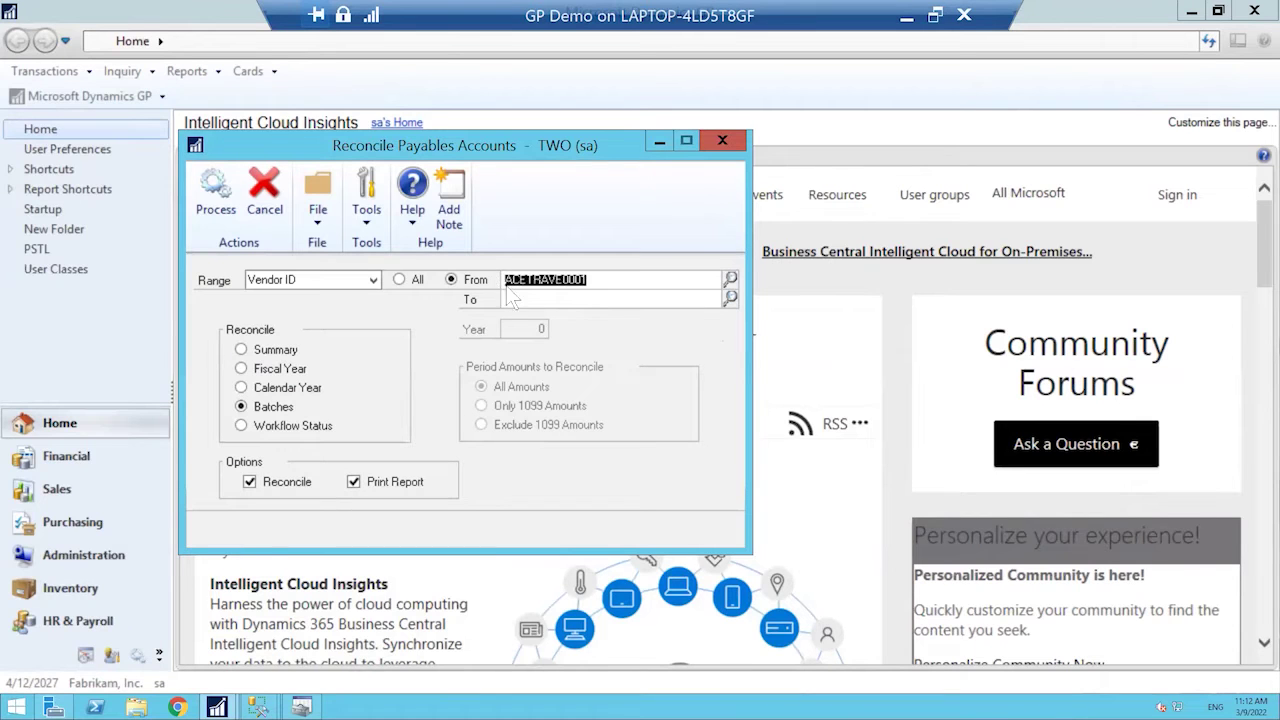
left_click(509, 298)
key("ctrl+v")
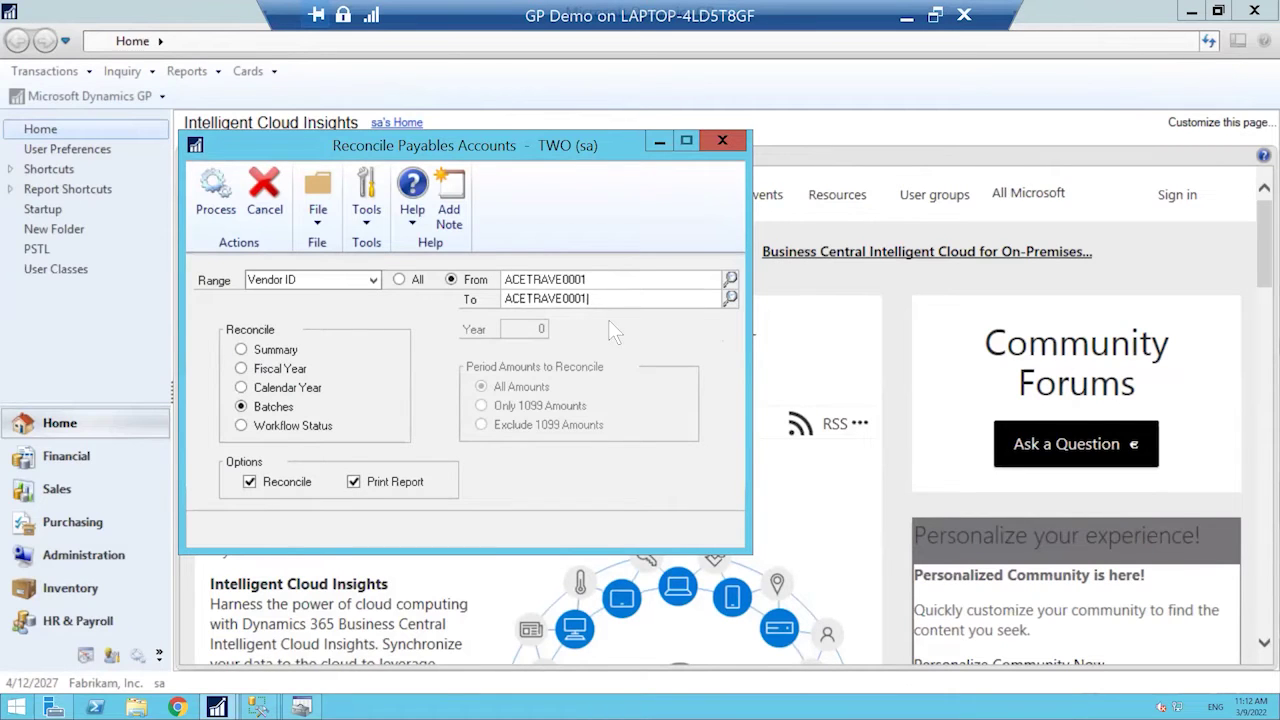
- Process the payables batch reconciliation with its reports and error log output to the screen, and close the File Maintenance Error Report
left_click(215, 195)
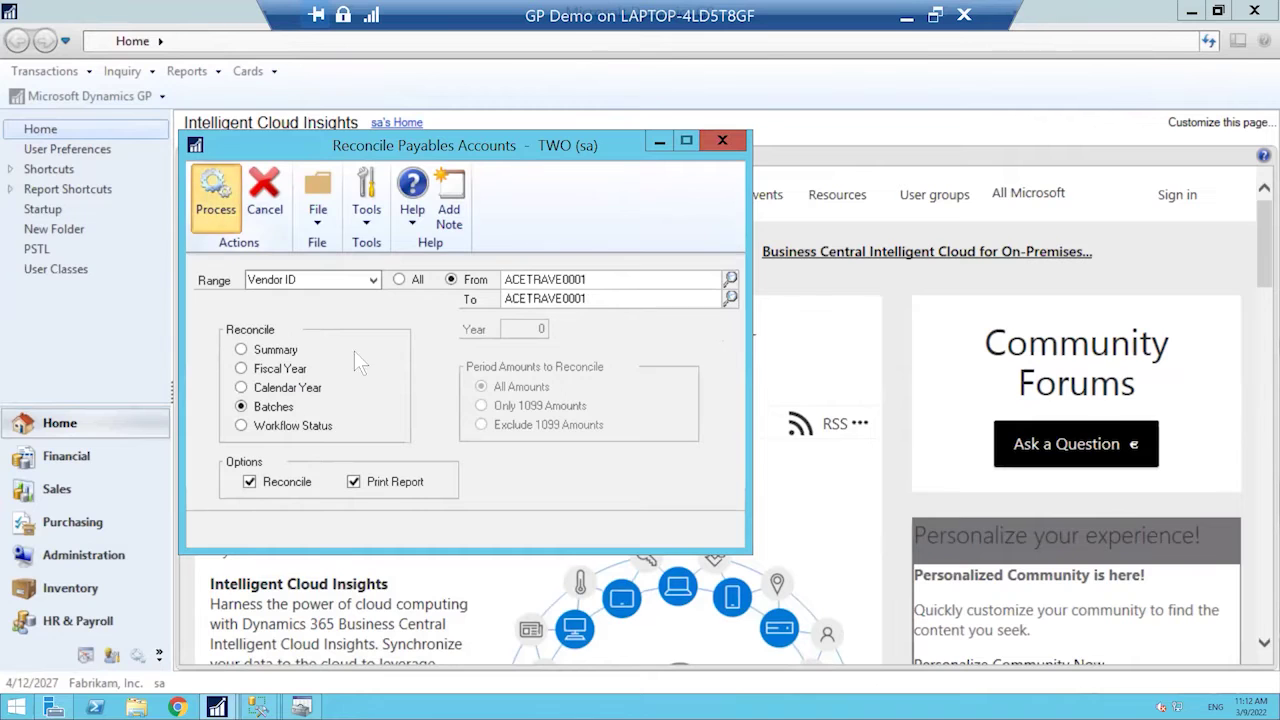
left_click(465, 377)
left_click(465, 357)
left_click(716, 515)
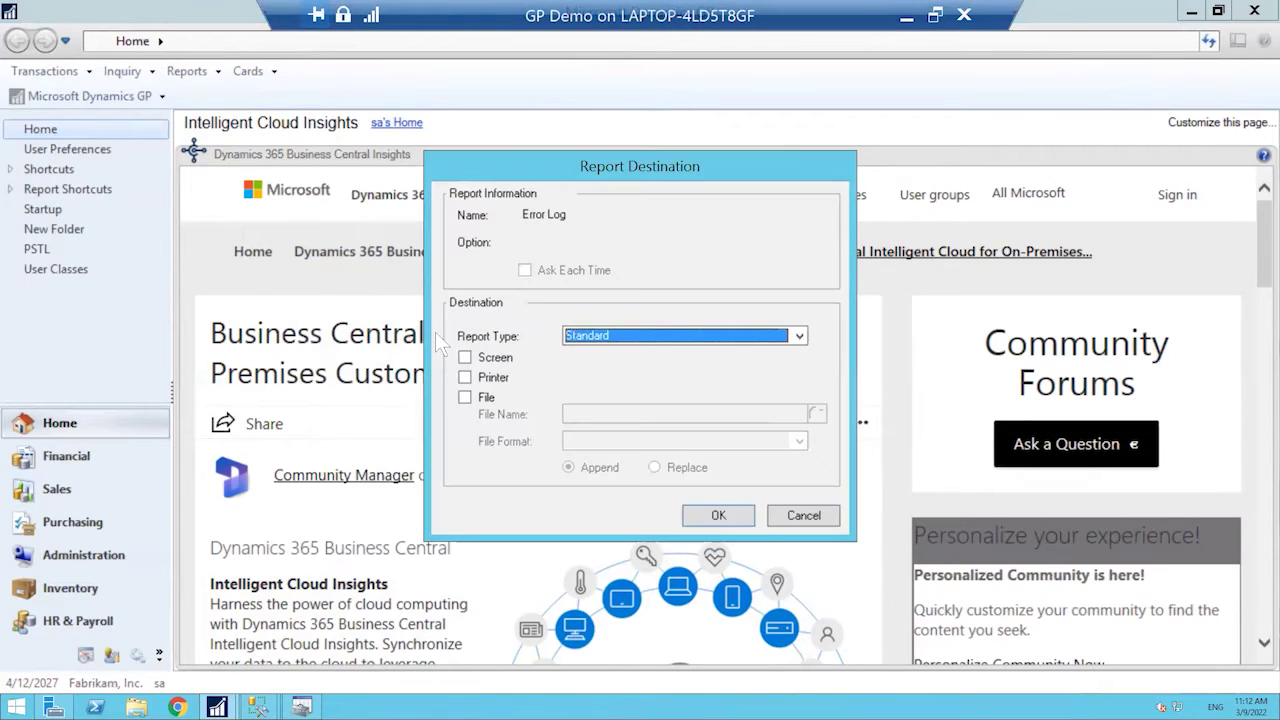
left_click(508, 359)
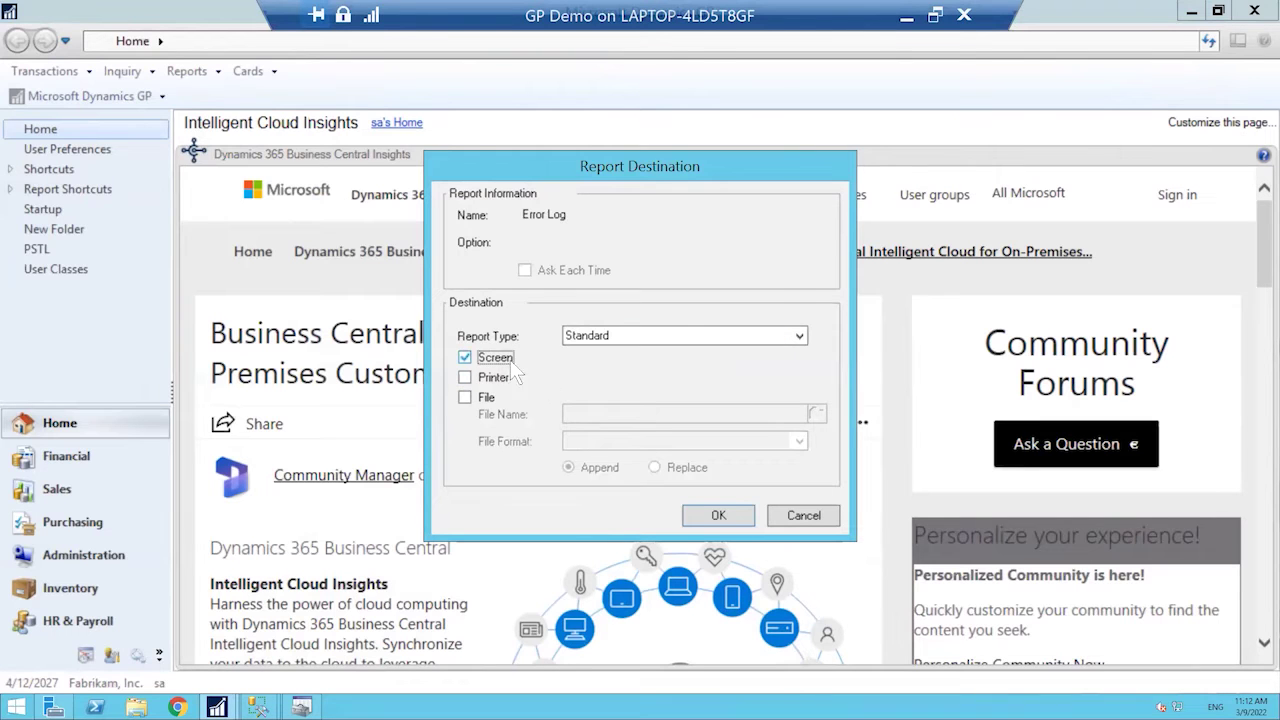
left_click(720, 515)
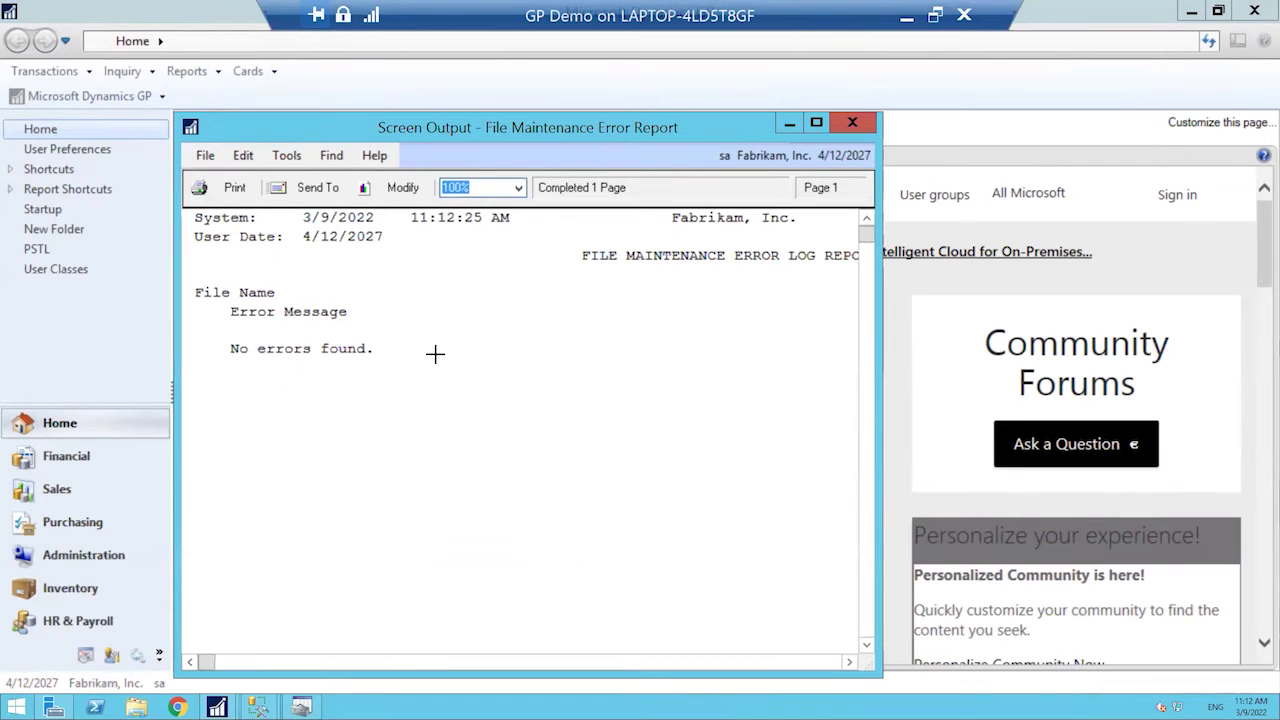
left_click(488, 360)
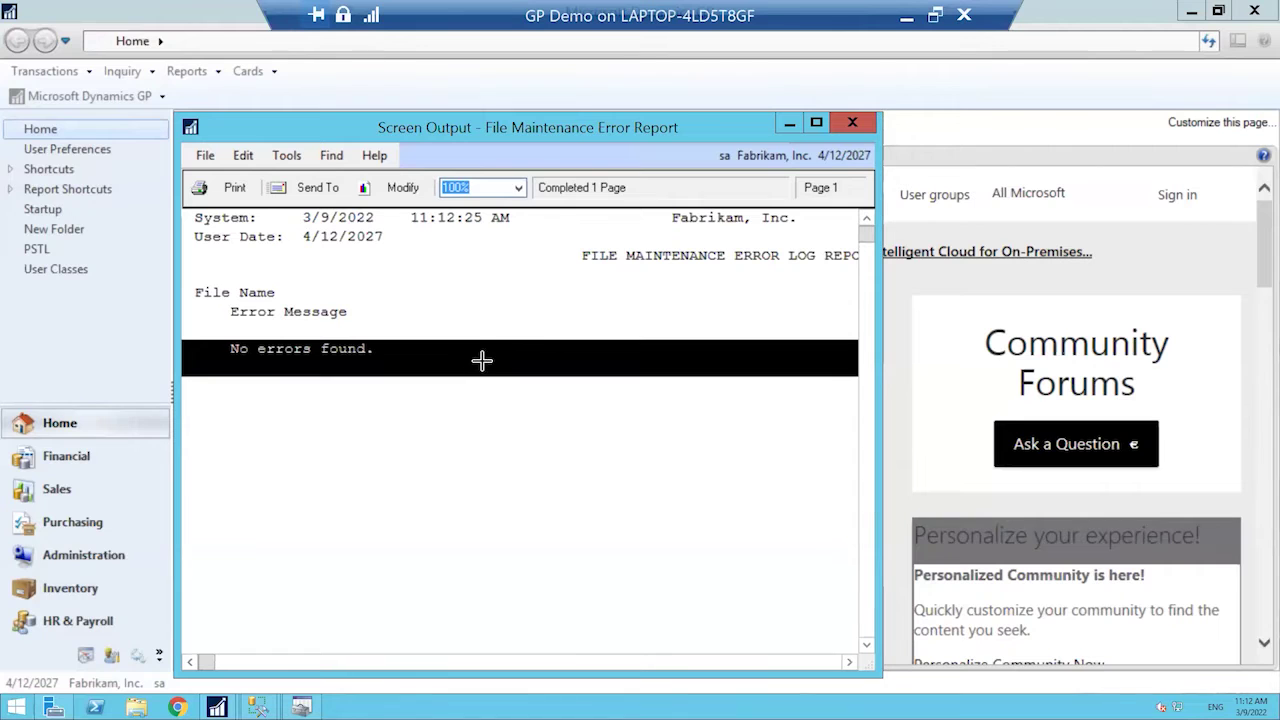
left_click(853, 123)
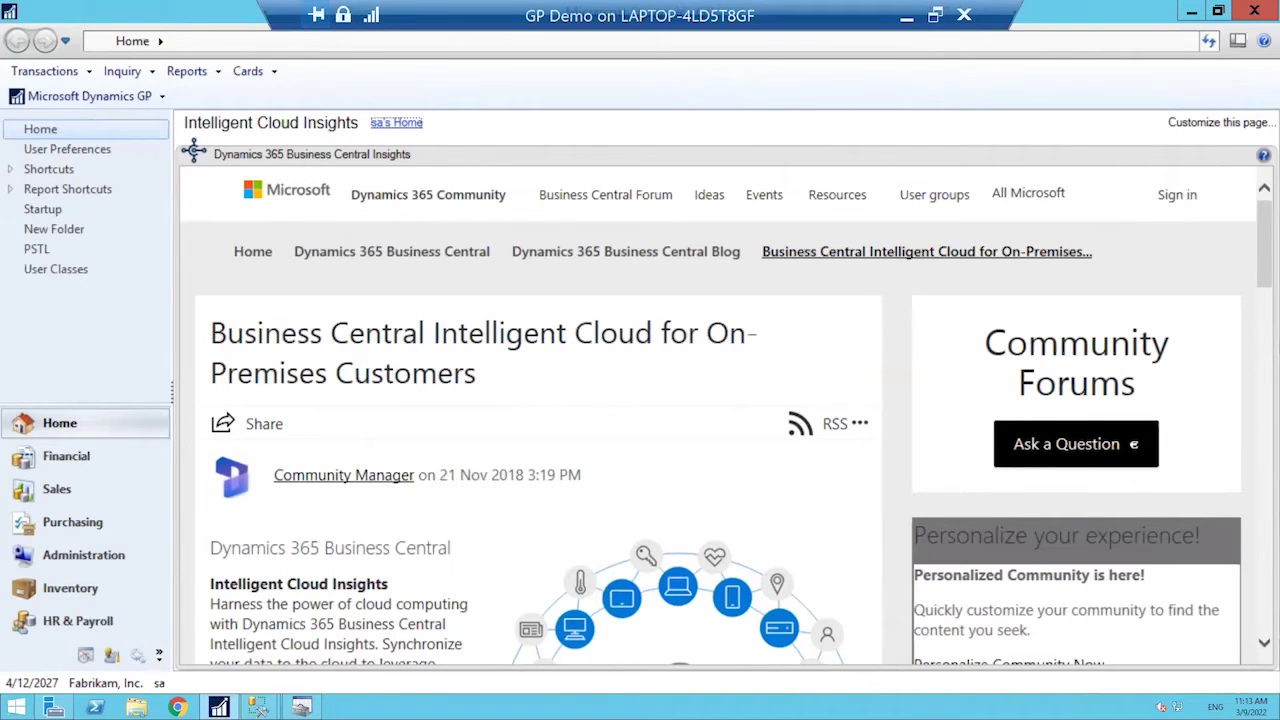
- Switch to SQL Server Management Studio and start the Back Up task for the TWO database
mouse_move(258, 707)
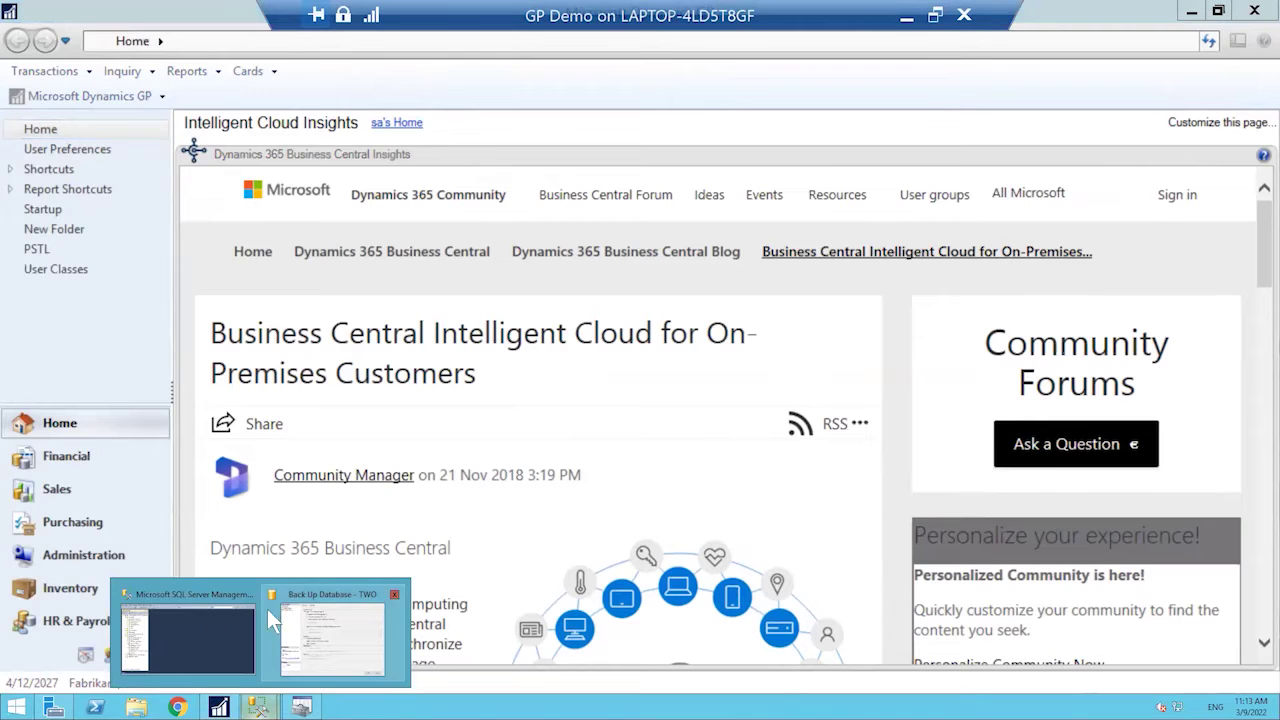
left_click(333, 630)
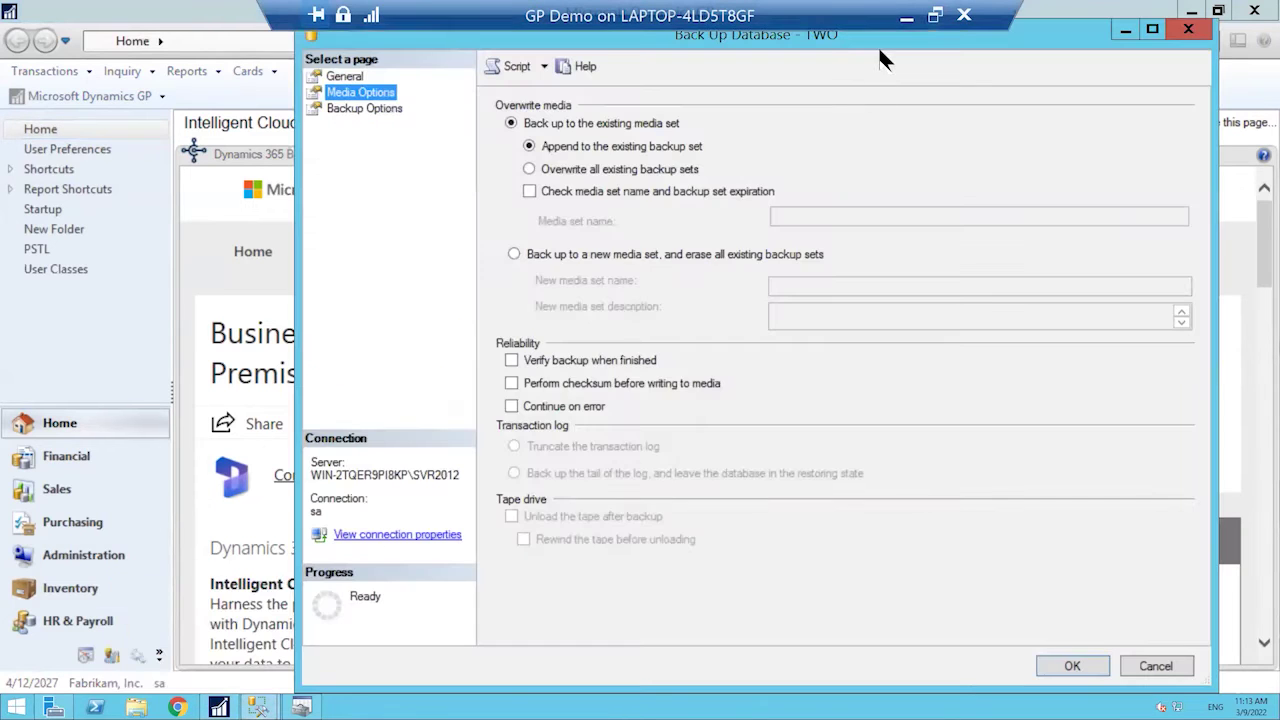
left_click(259, 707)
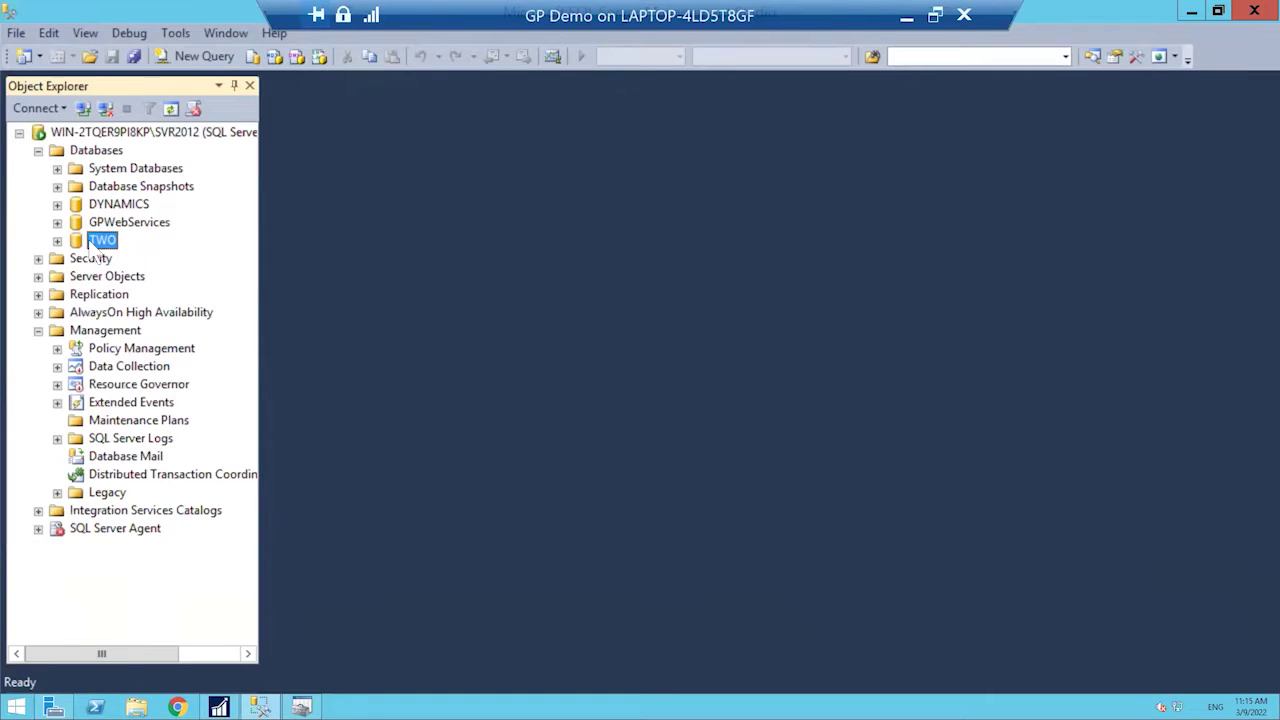
right_click(104, 248)
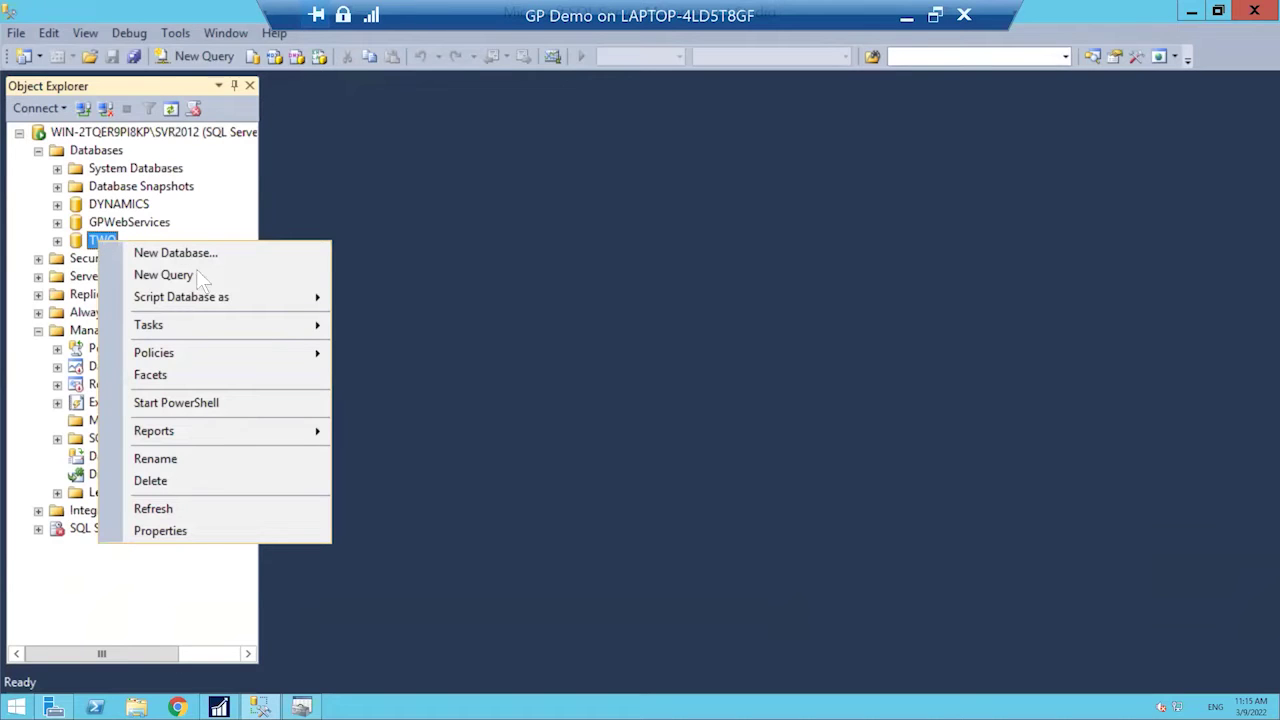
mouse_move(260, 338)
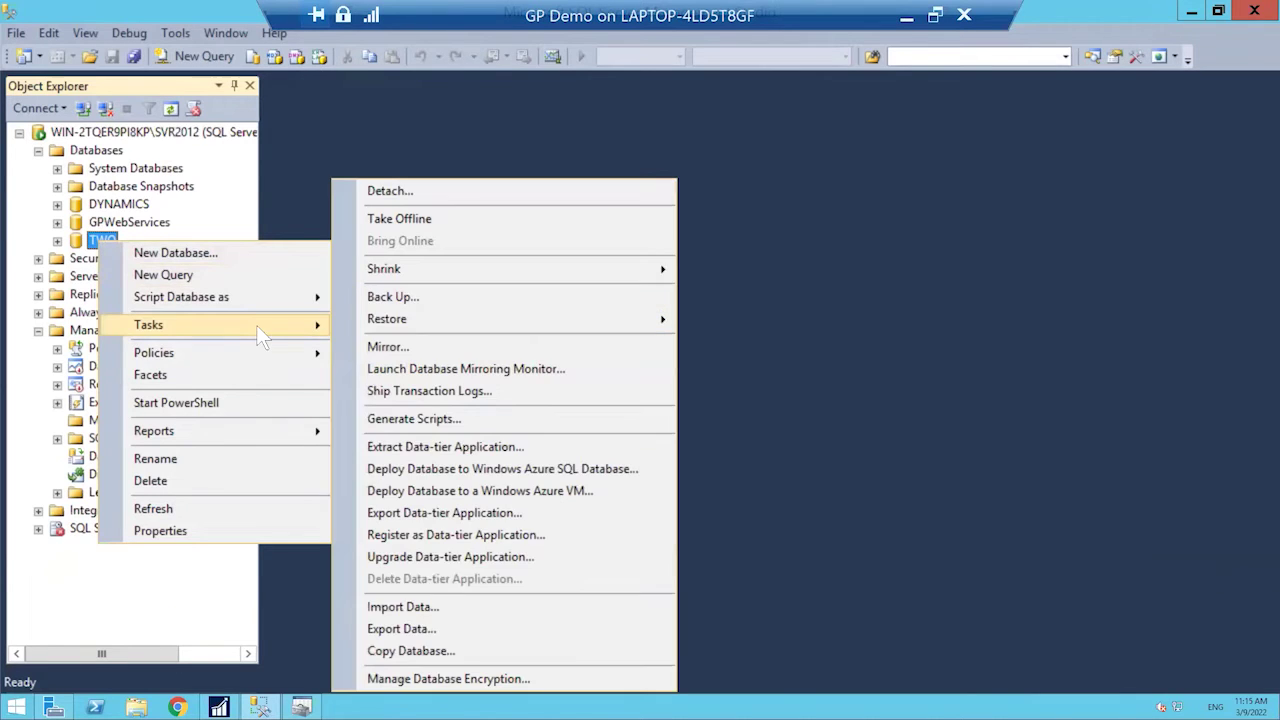
left_click(438, 298)
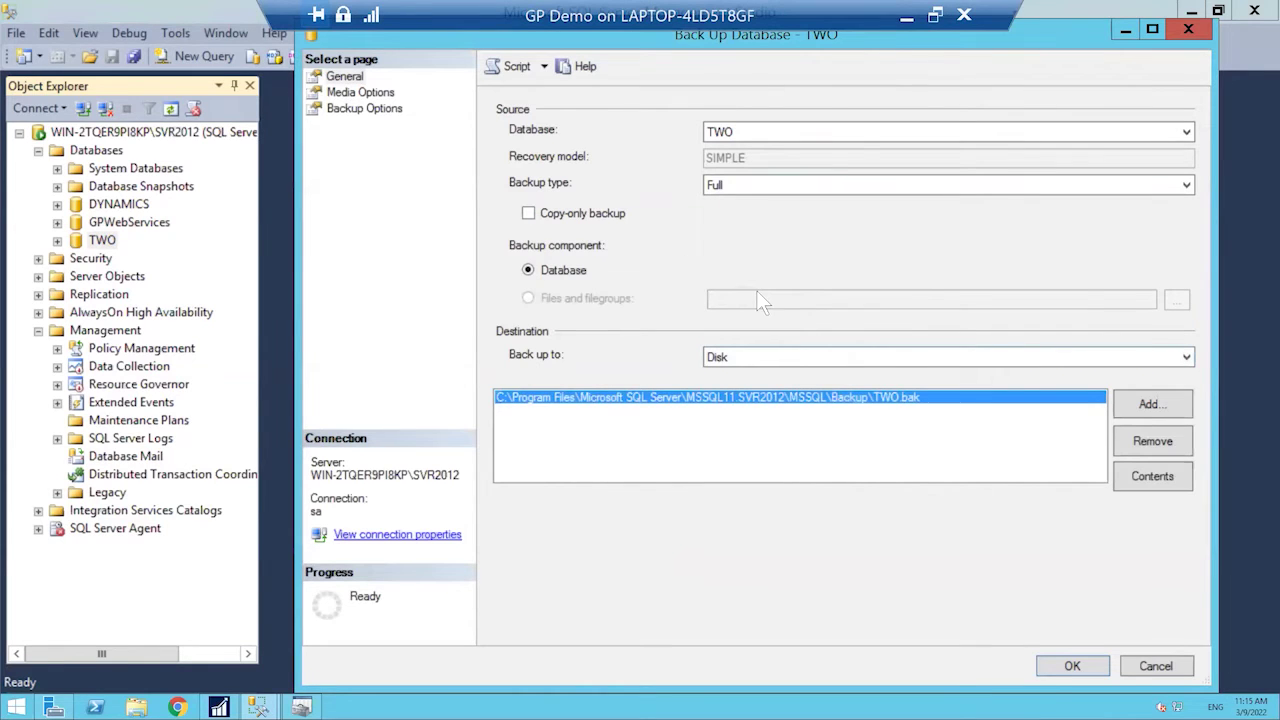
- Choose Full as the backup type and remove the existing TWO.bak file from the backup destinations
left_click(1181, 186)
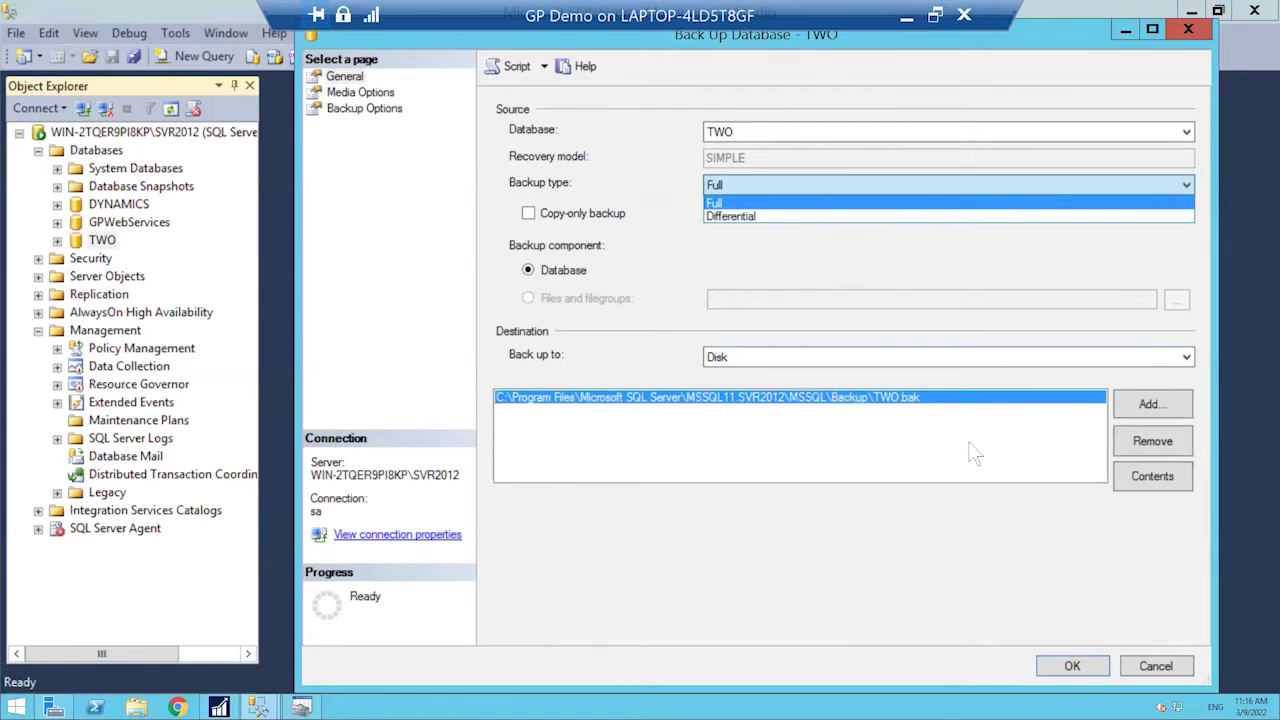
left_click(1110, 202)
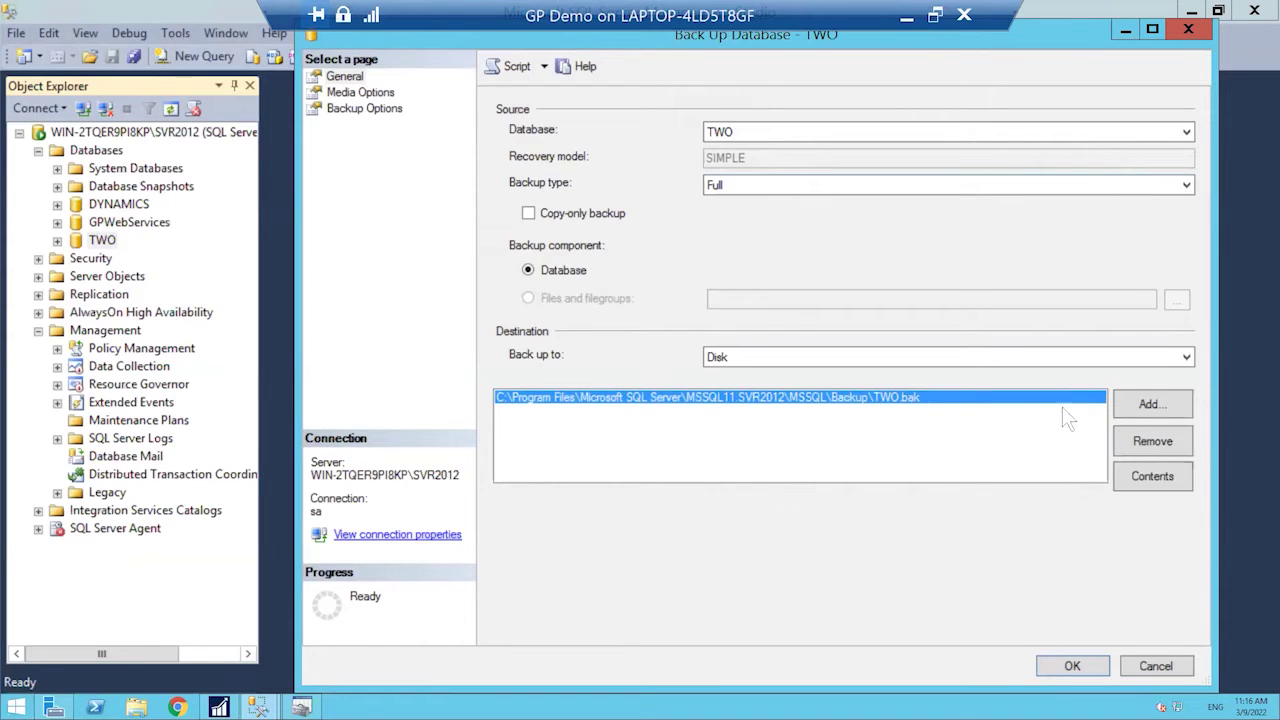
left_click(1133, 440)
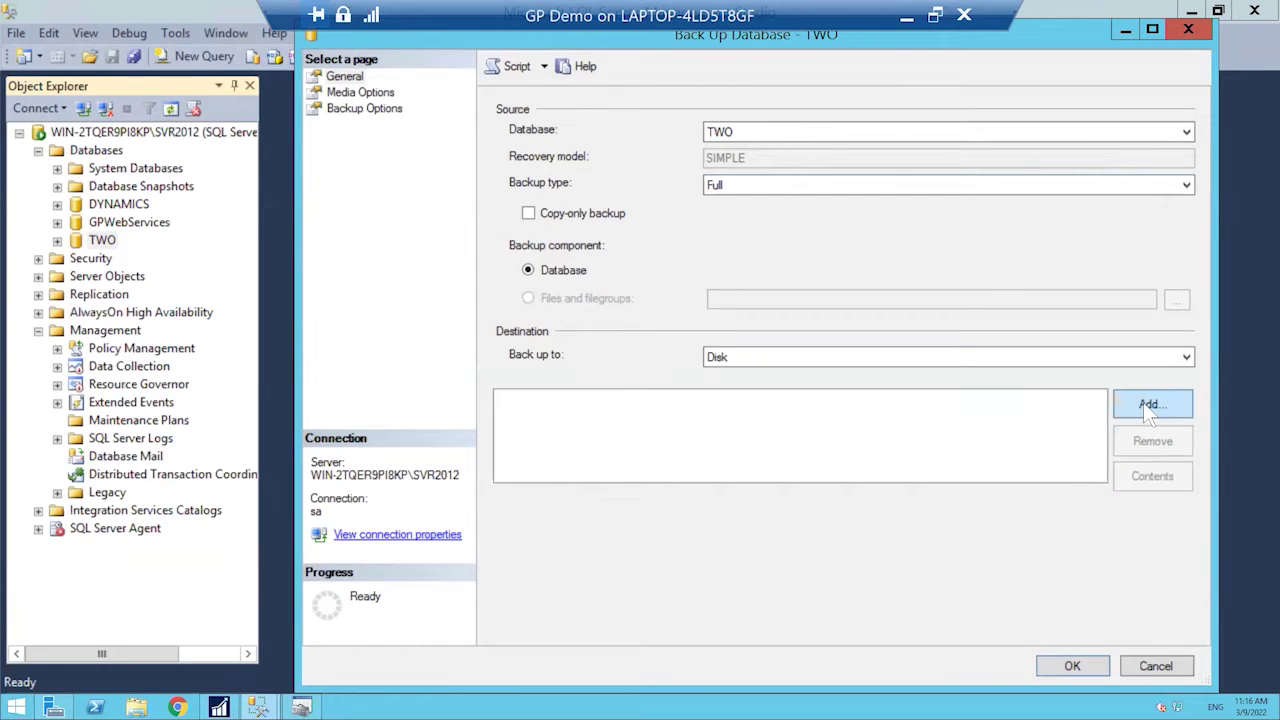
- Specify a new disk backup file named FullBackupTWO03092022.bak in the MSSQL11.SVR2012 Backup folder
left_click(1148, 406)
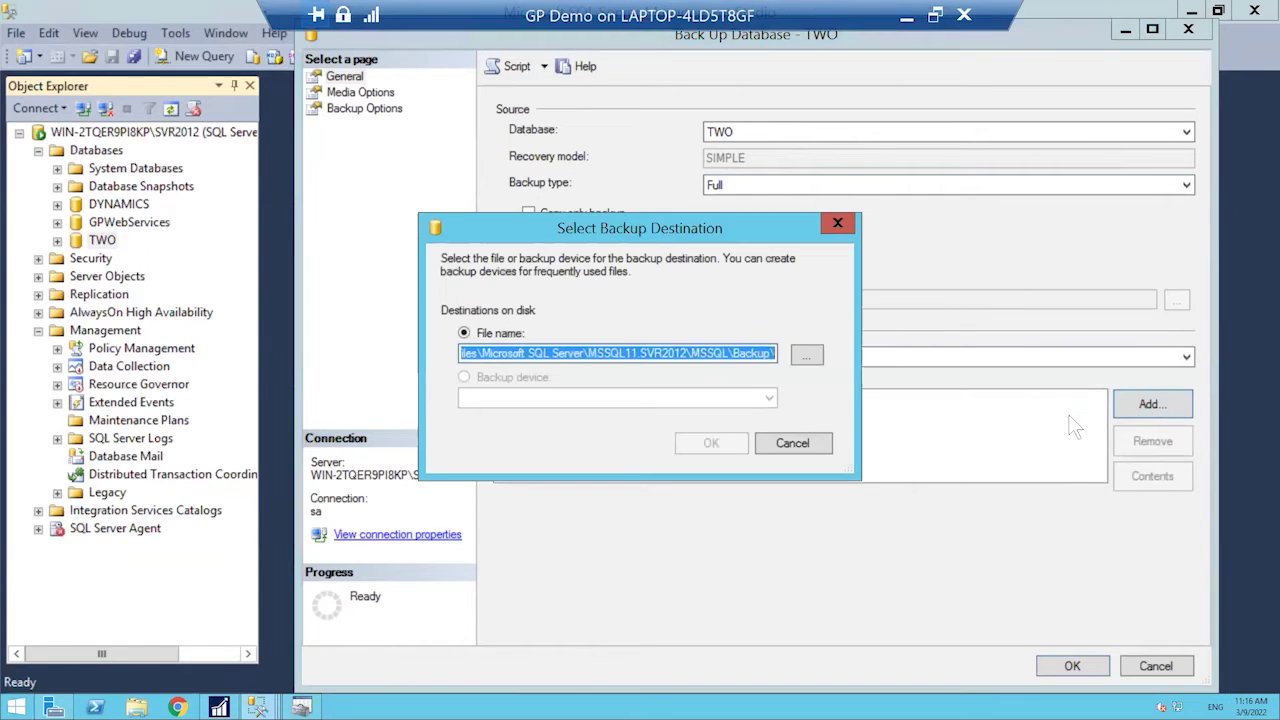
left_click(806, 358)
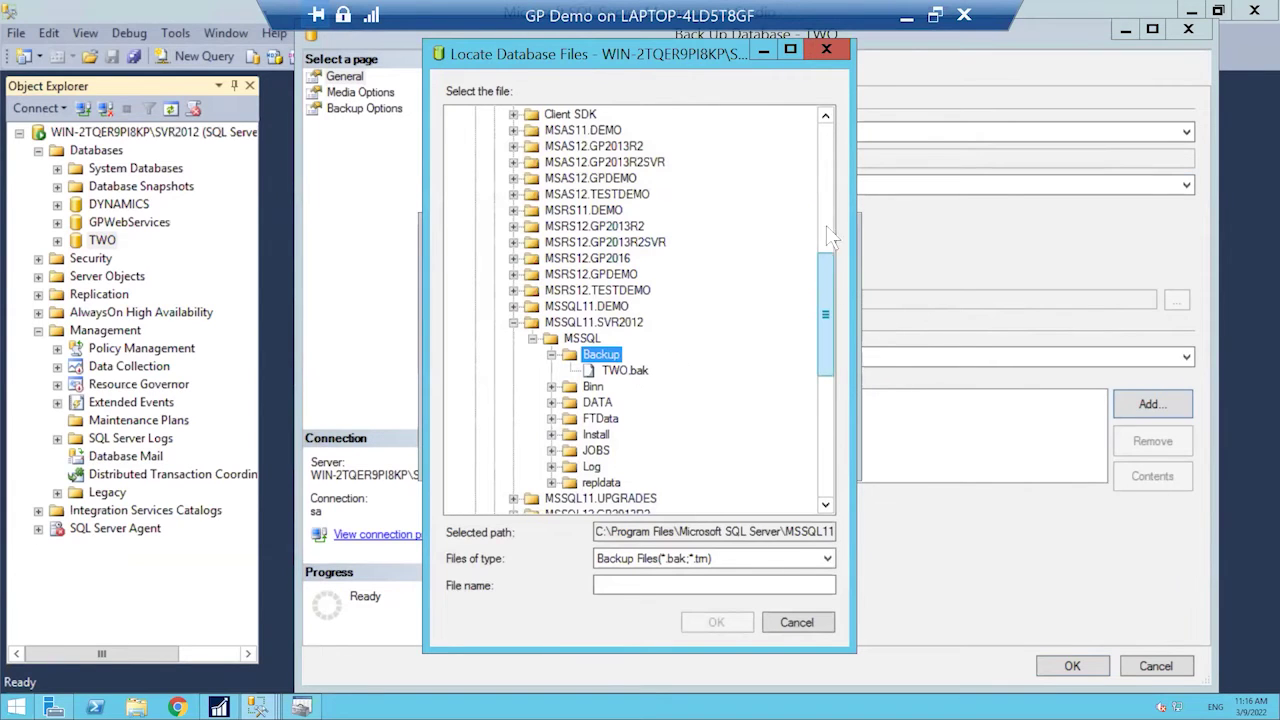
scroll(830, 210, "up", 6)
scroll(838, 177, "down", 1)
scroll(840, 160, "up", 3)
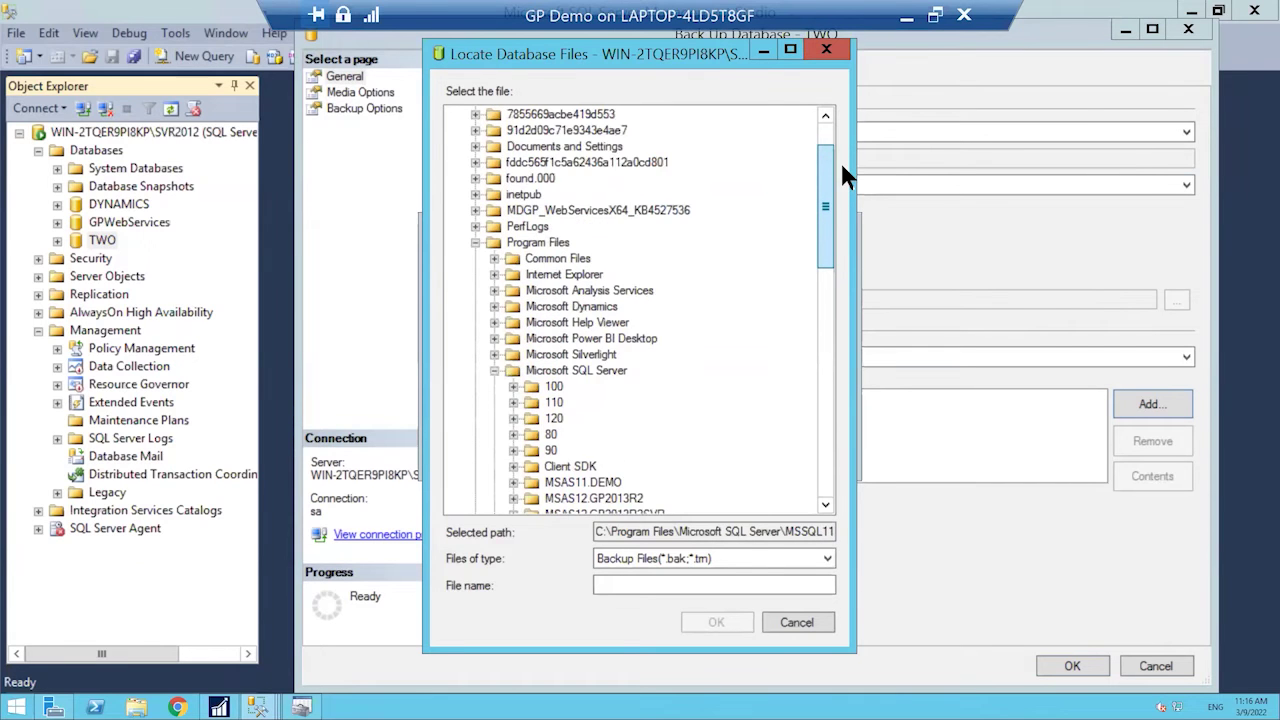
scroll(839, 185, "down", 8)
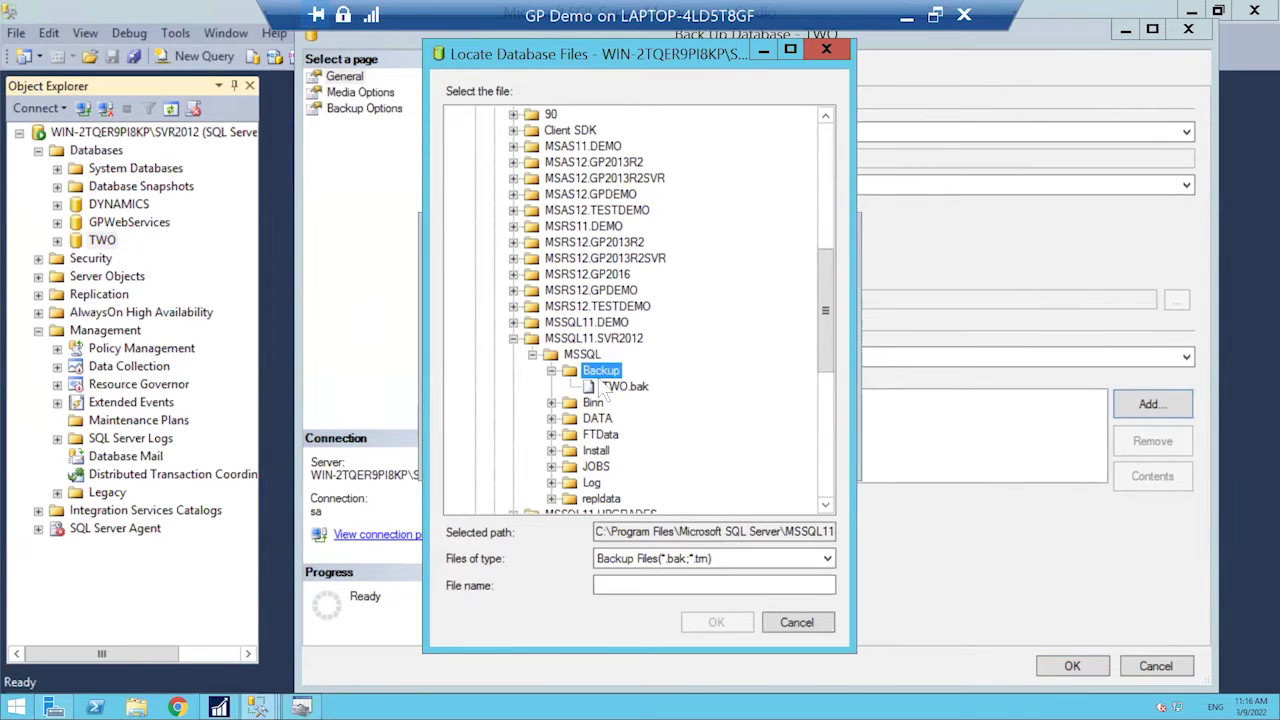
left_click(712, 585)
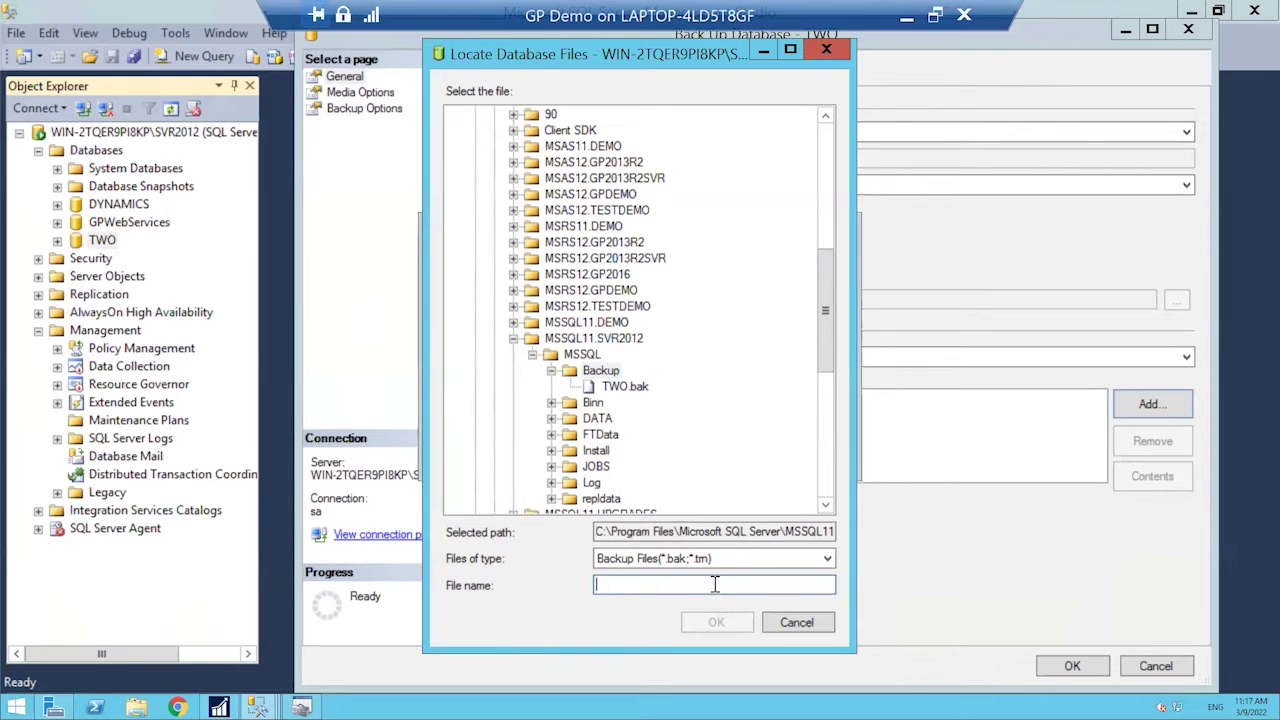
type("FullBackup")
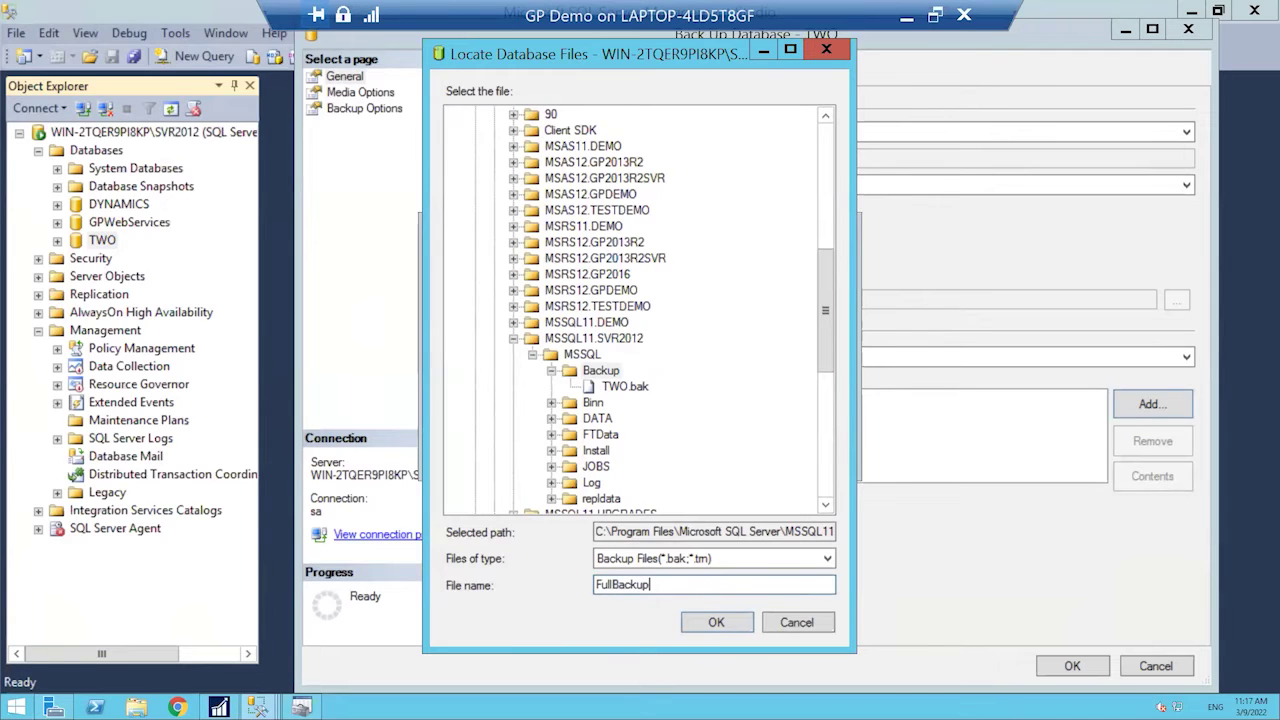
type("TWO03092022.bak")
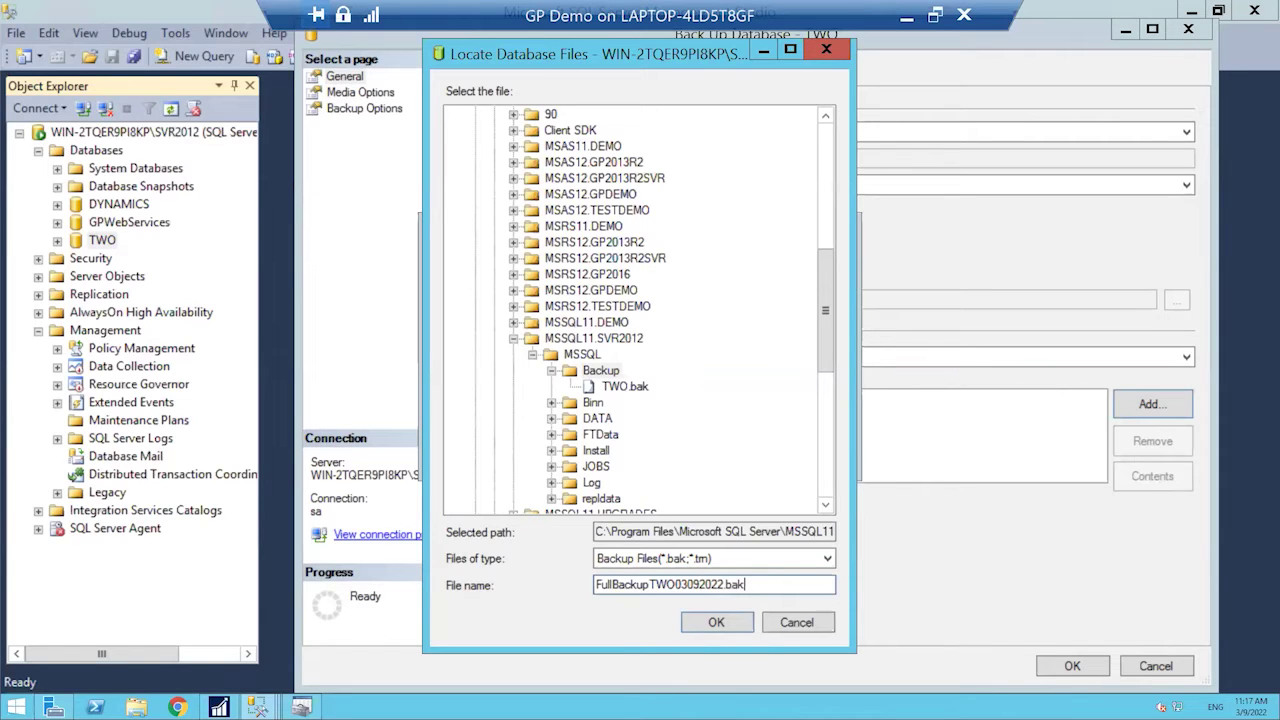
left_click(698, 622)
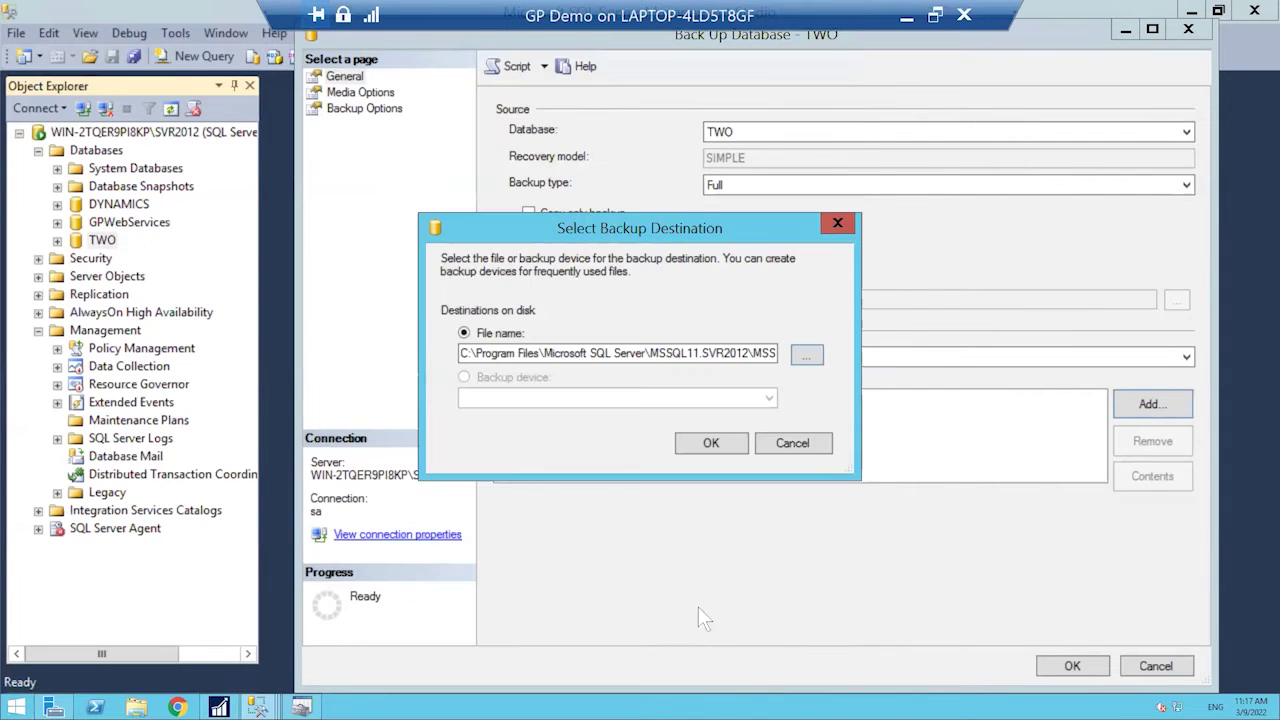
- Check the full path of the new backup file through to its end and accept it as the backup destination
left_click(762, 356)
key("Right")
key("Right")
key("Right")
key("Right")
key("Right")
key("Right")
key("Right")
key("Right")
key("Right")
key("Right")
key("Right")
key("Right")
key("Right")
key("Right")
key("Right")
key("Right")
key("Right")
key("Right")
key("Right")
key("Right")
key("Right")
key("Right")
key("Right")
key("Right")
key("Right")
key("Right")
key("Right")
key("Right")
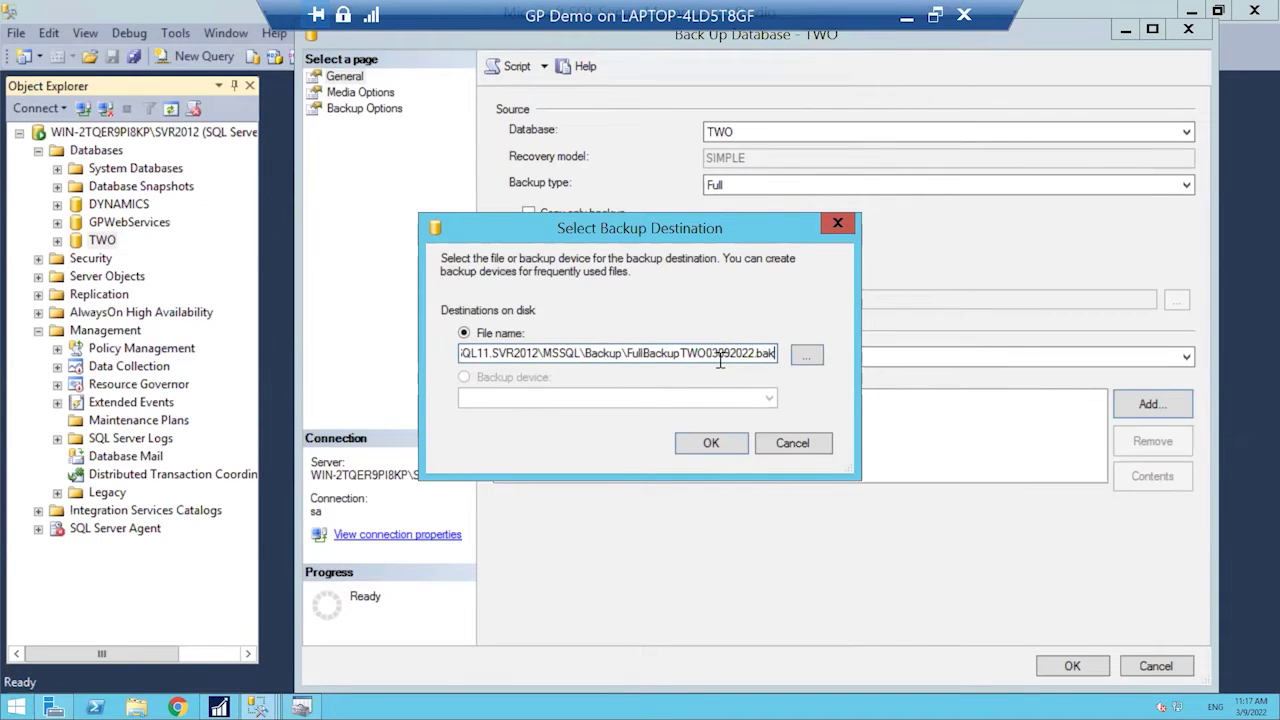
left_click(712, 443)
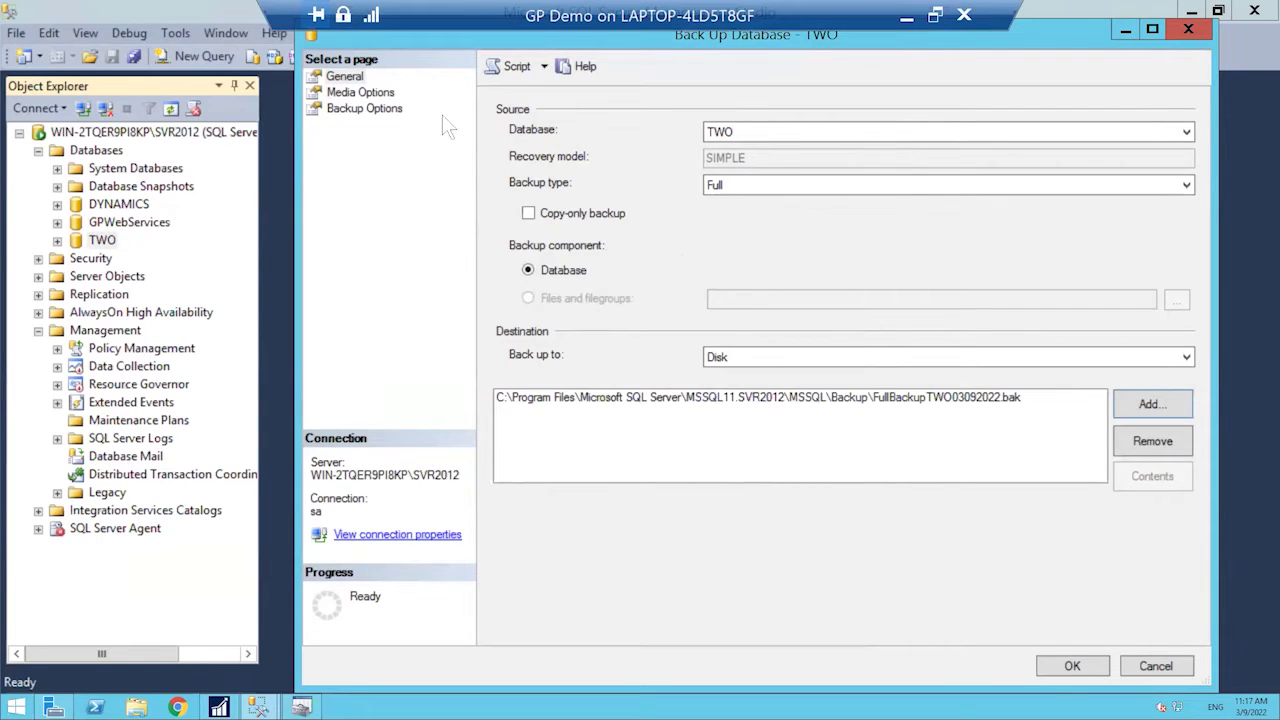
- Run the full backup of TWO, appending to the existing backup set and verifying the backup when finished
left_click(362, 110)
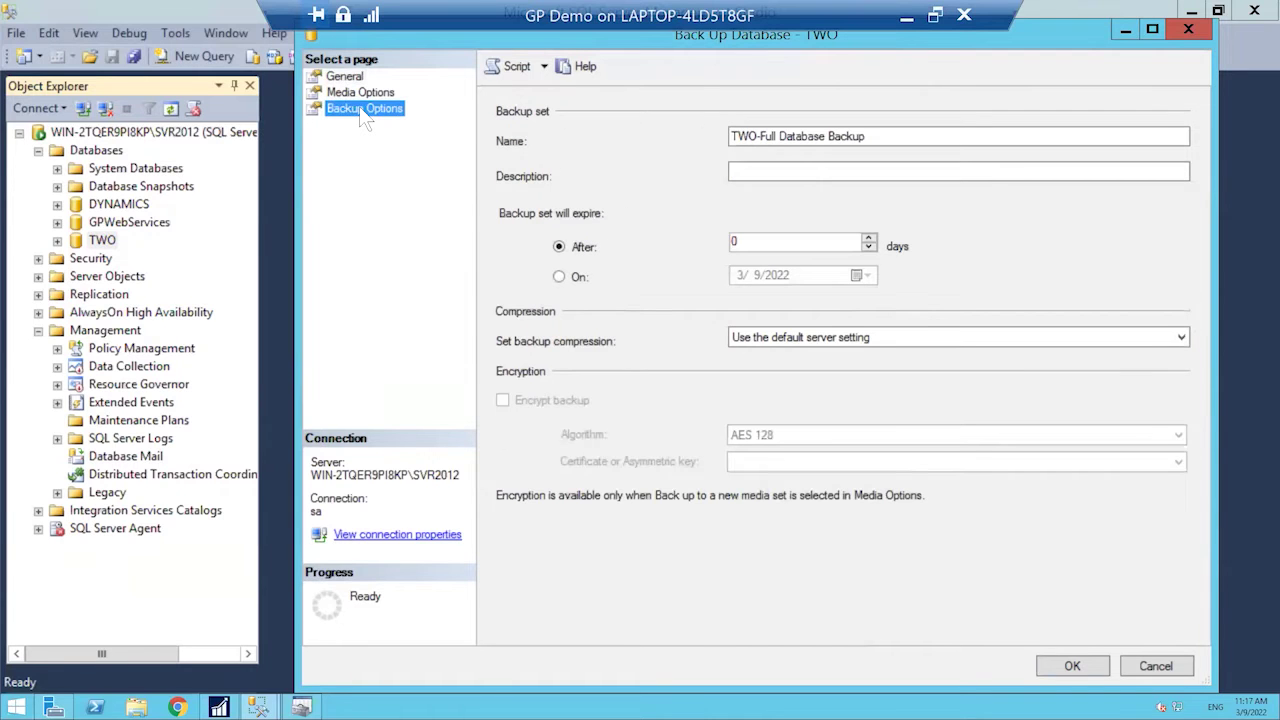
left_click(388, 95)
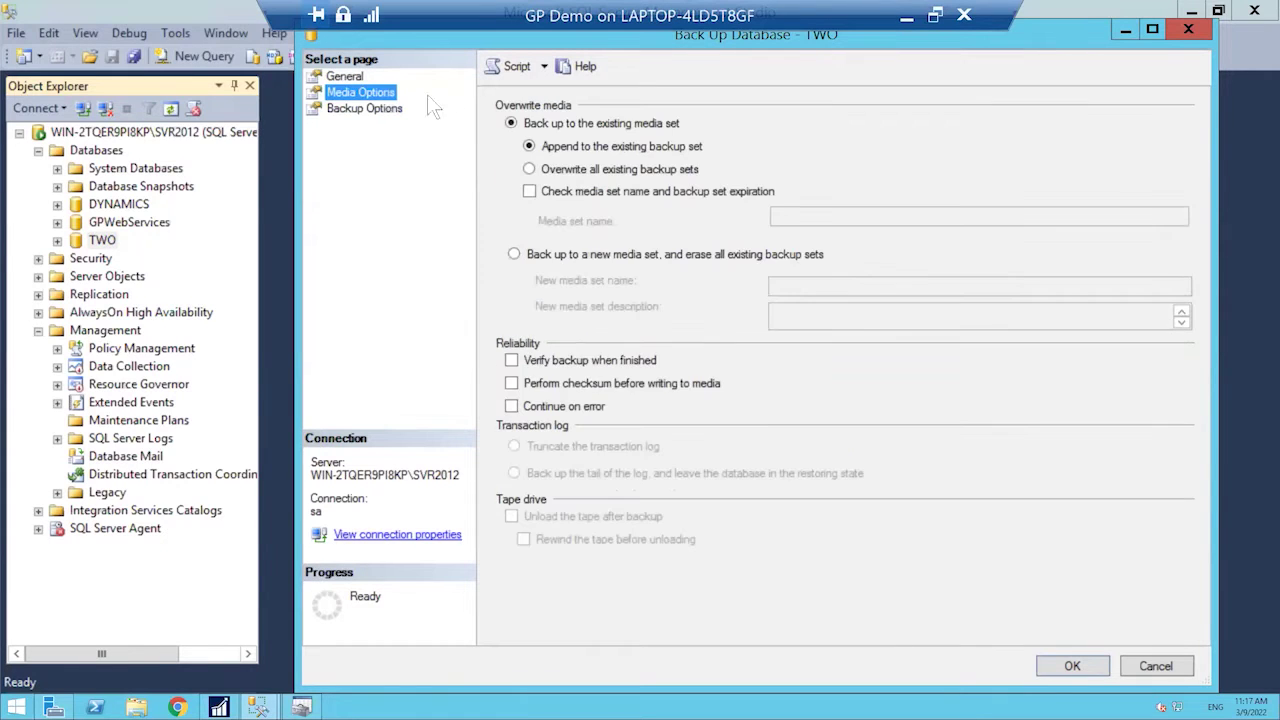
left_click(515, 362)
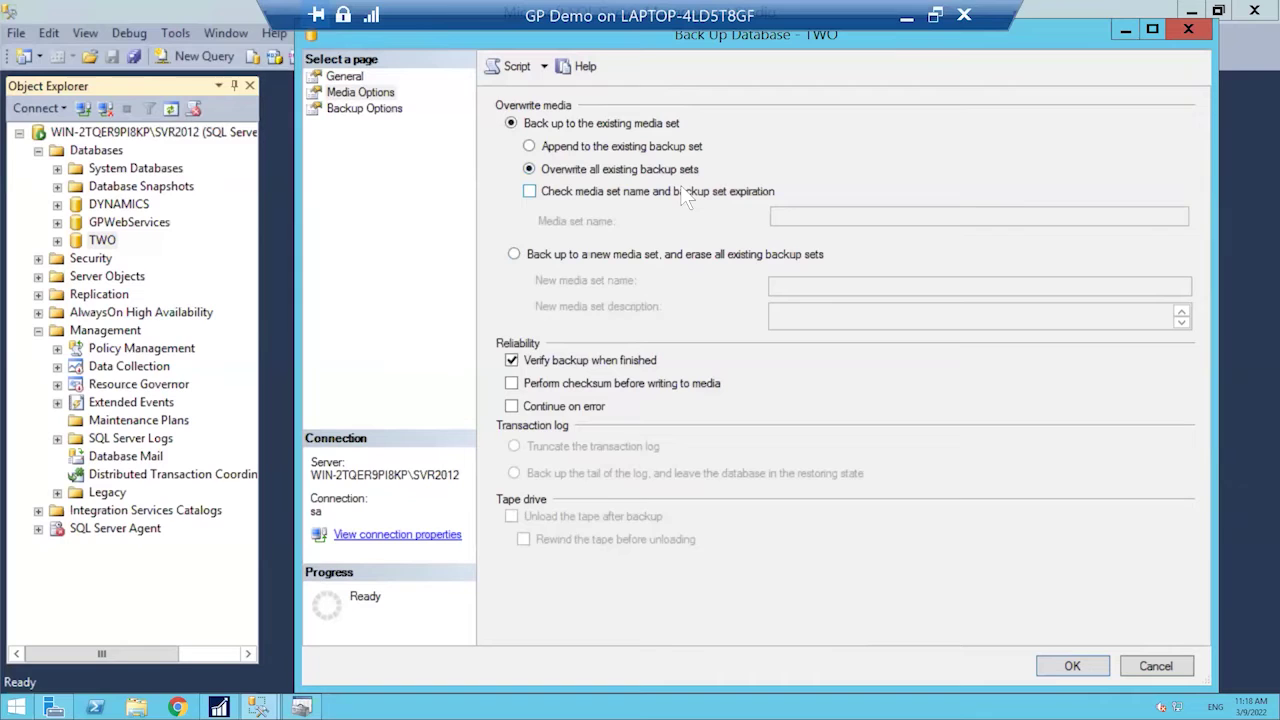
left_click(530, 147)
left_click(1060, 667)
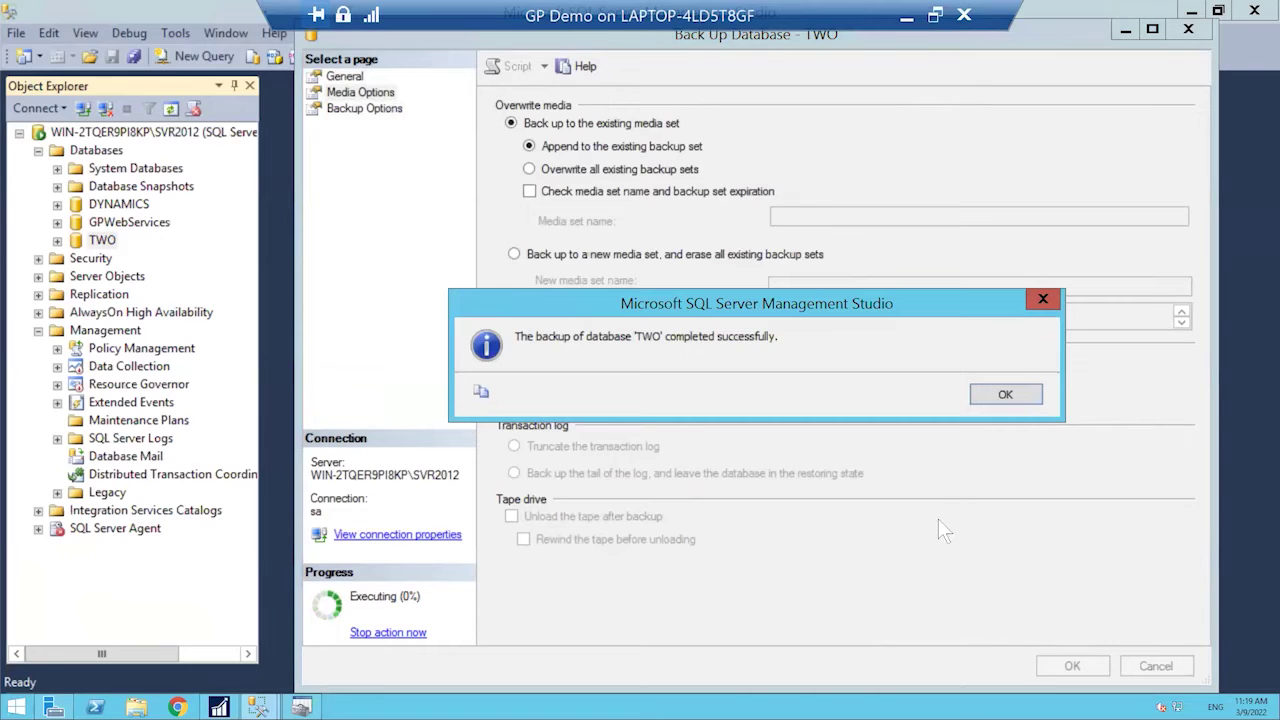
left_click(1005, 394)
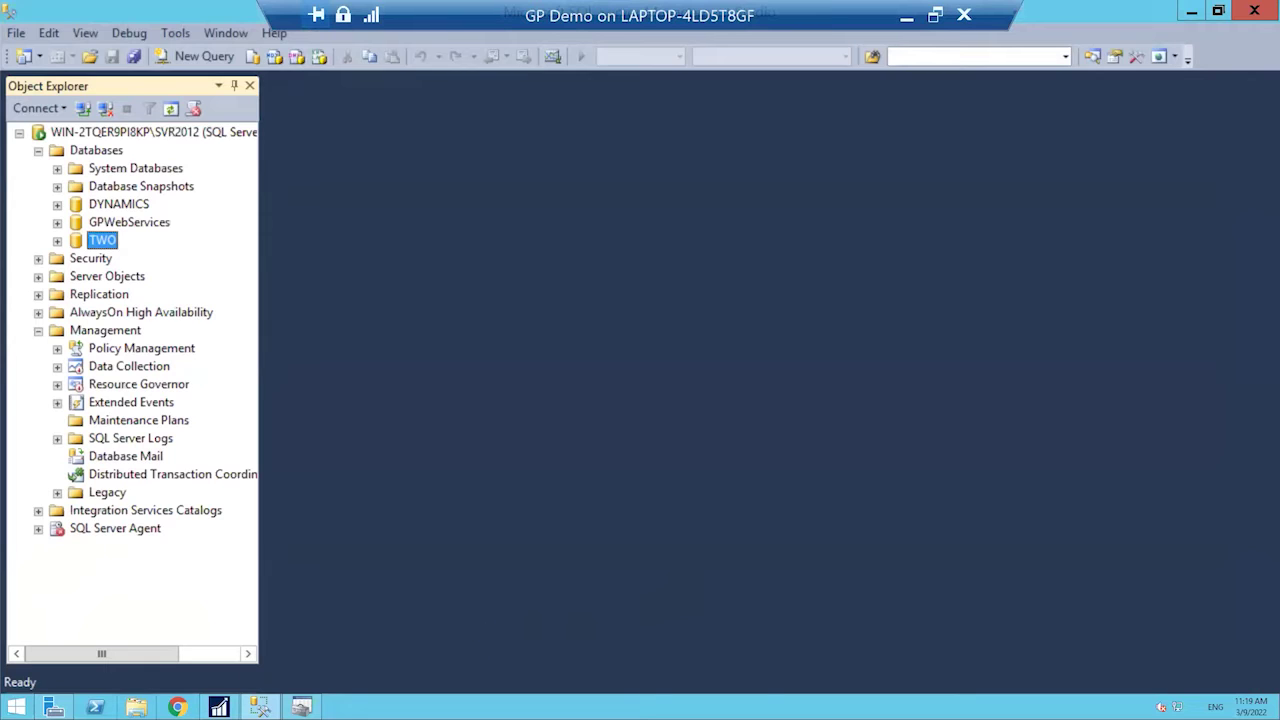
- In File Explorer, browse to the MSSQL11.SVR2012 Backup folder under Program Files and check for FullBackupTWO03092022.bak
left_click(136, 707)
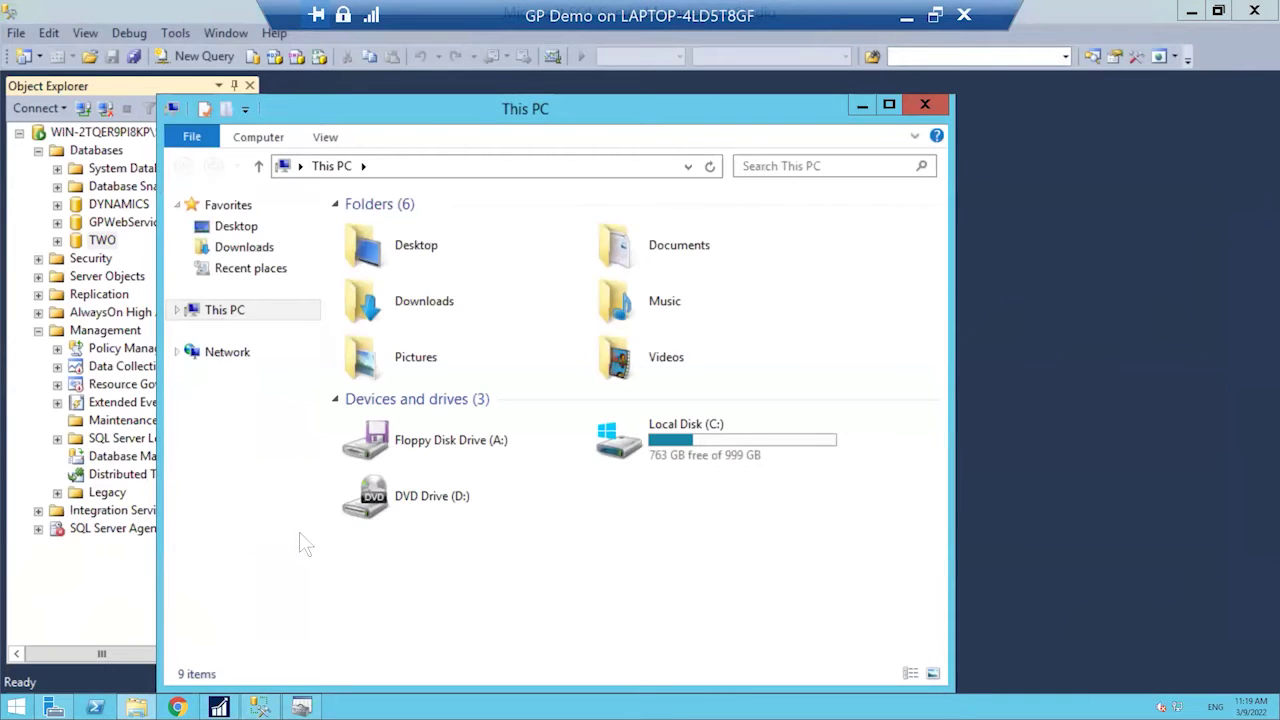
double_click(701, 432)
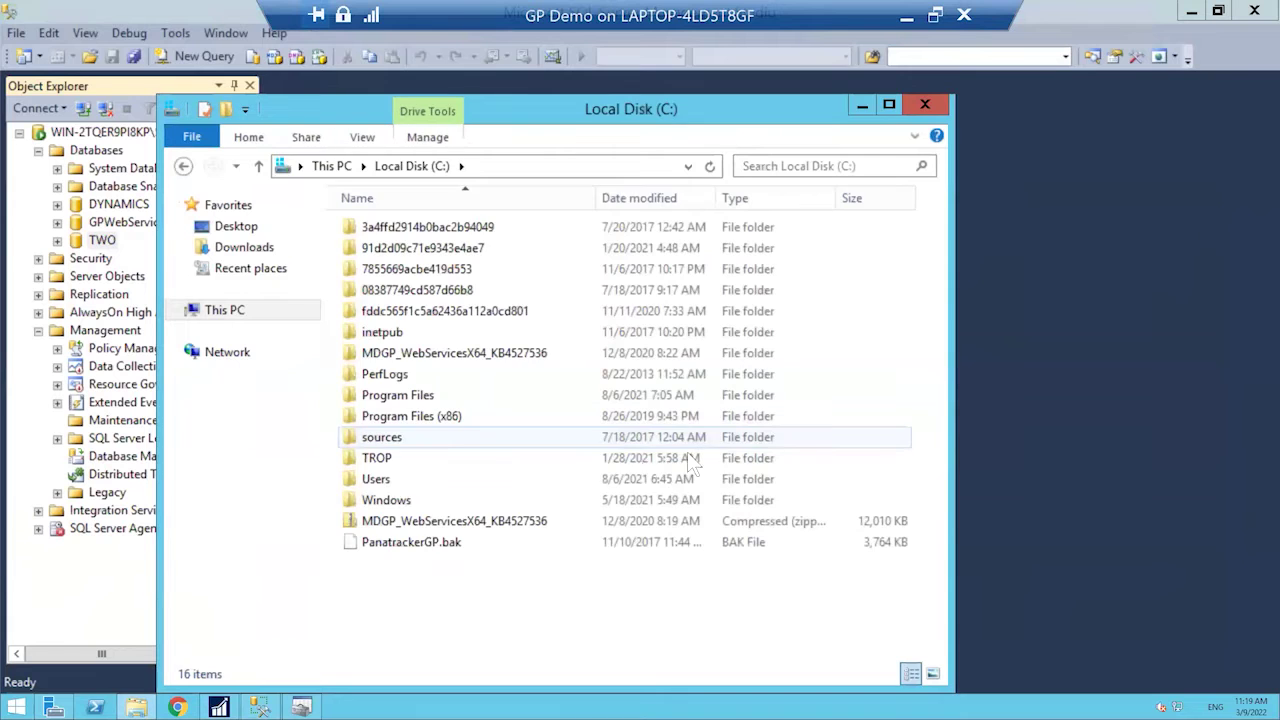
double_click(401, 398)
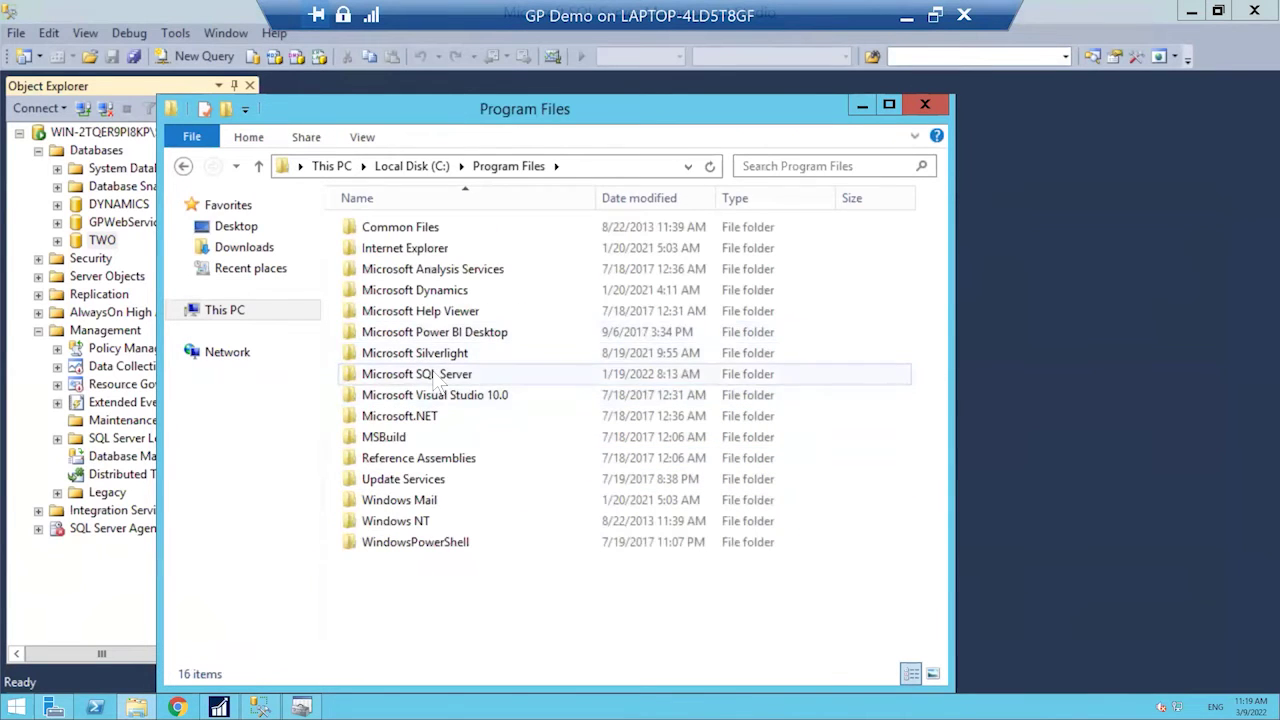
double_click(436, 374)
left_click(454, 604)
double_click(454, 604)
double_click(456, 232)
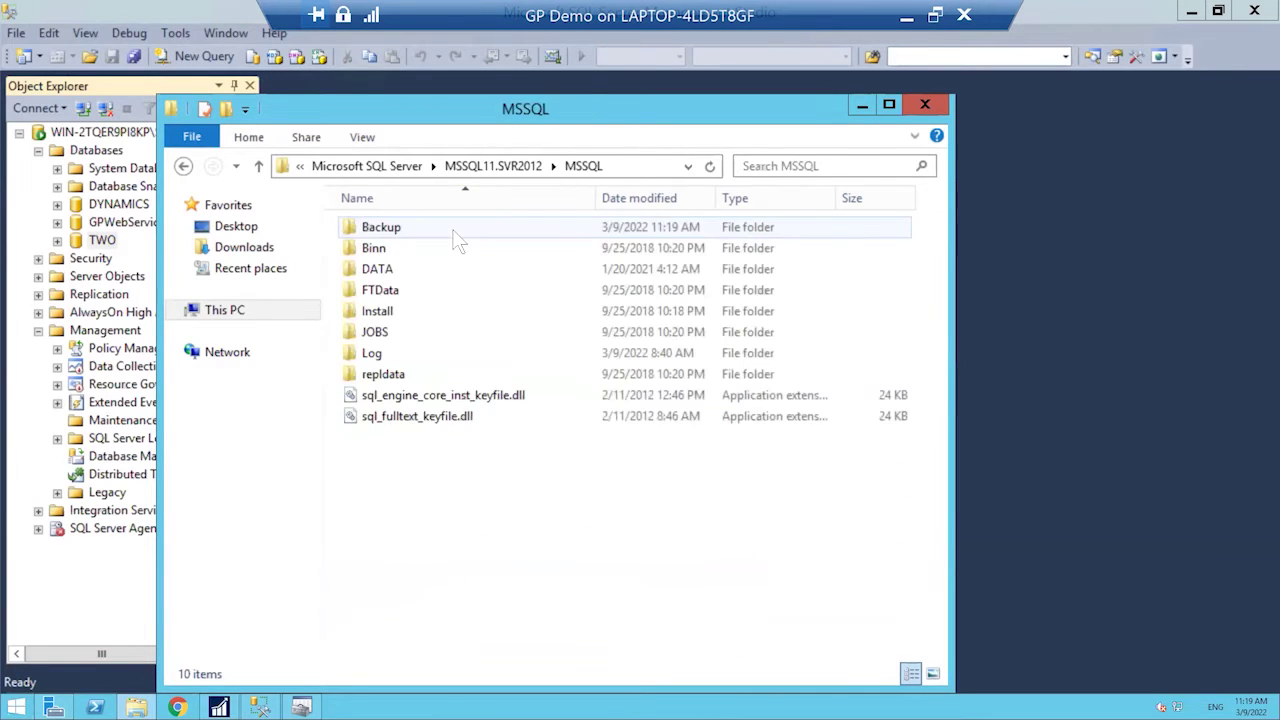
double_click(400, 228)
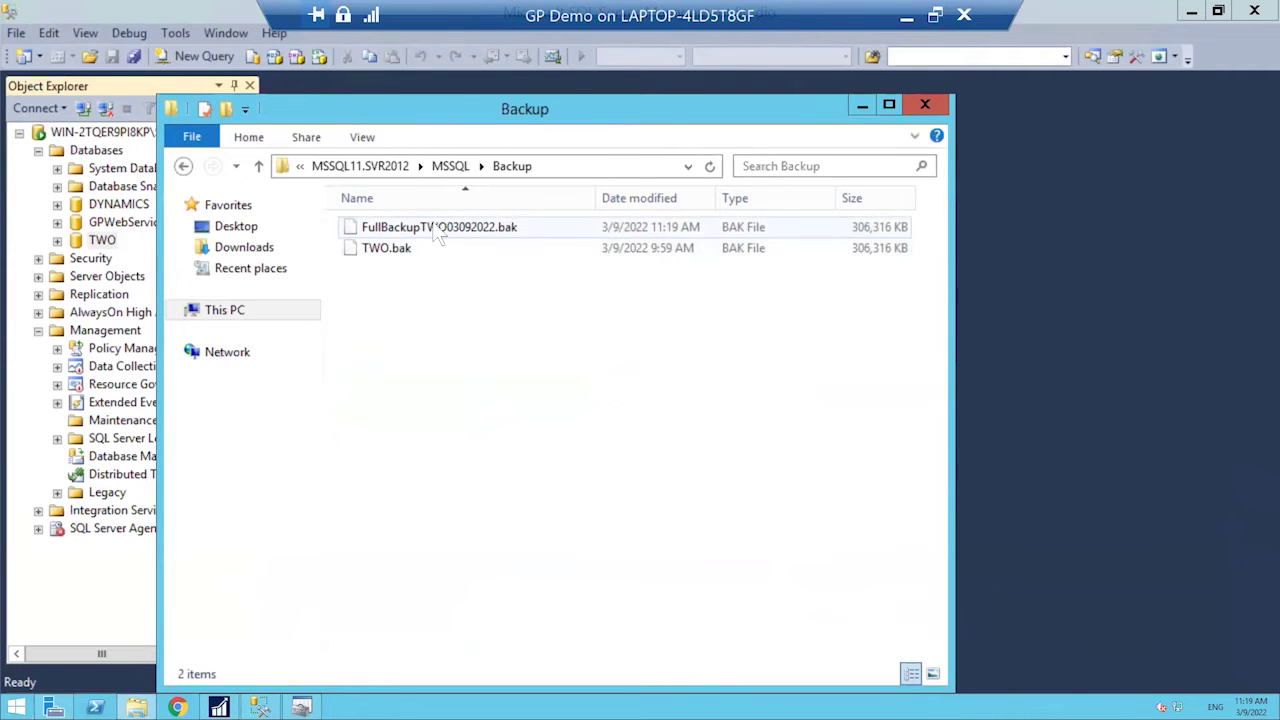
left_click(457, 228)
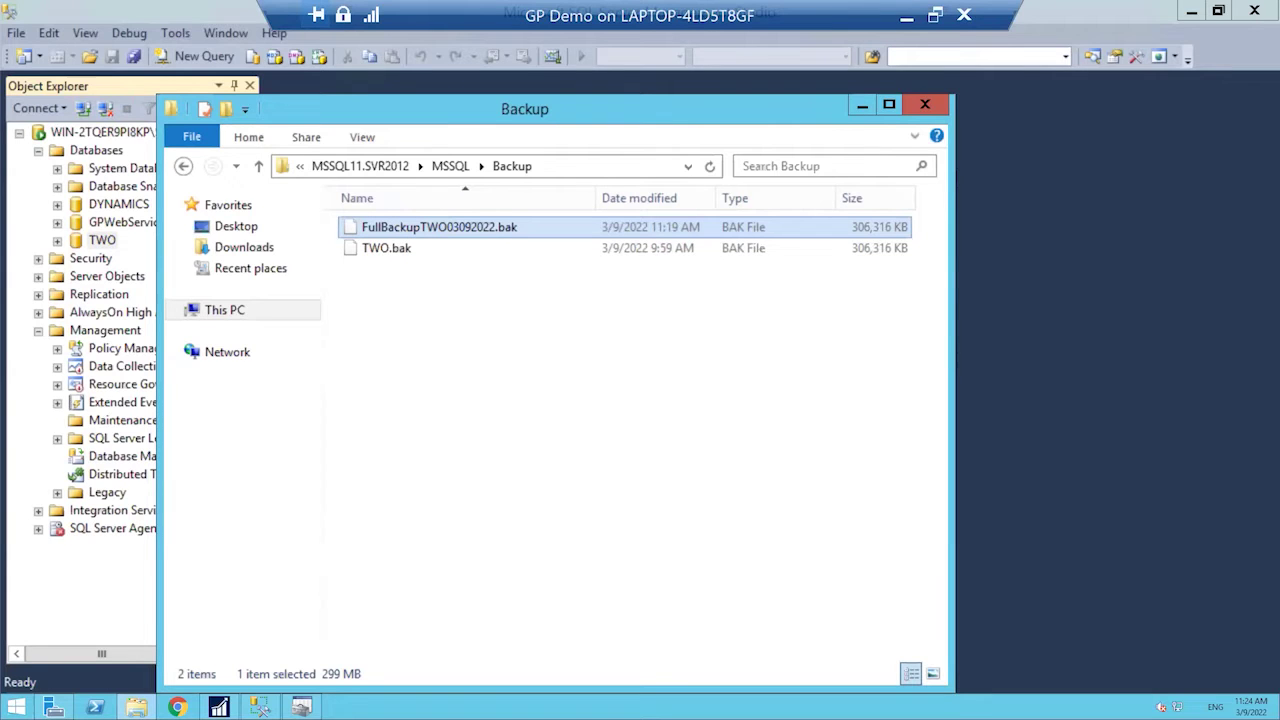
- Start another backup of the TWO database as Differential and remove the existing FullBackupTWO03092022.bak destination
left_click(102, 240)
right_click(108, 240)
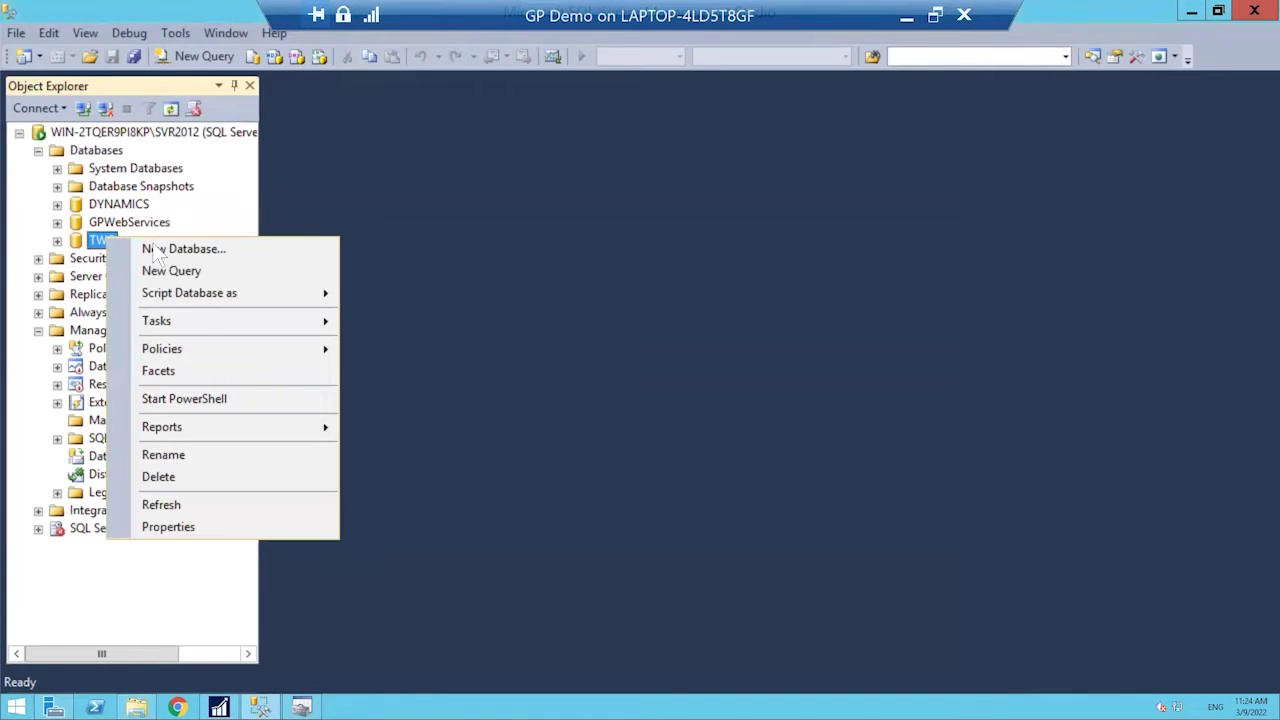
mouse_move(206, 318)
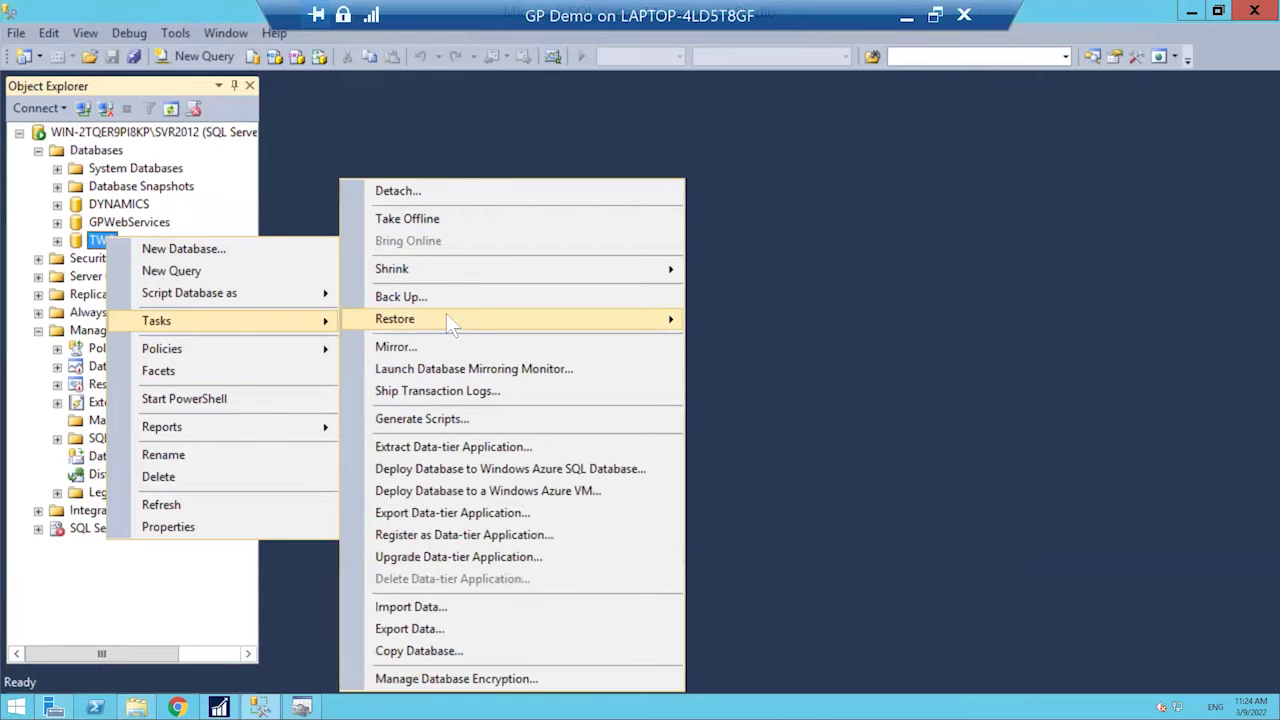
left_click(487, 300)
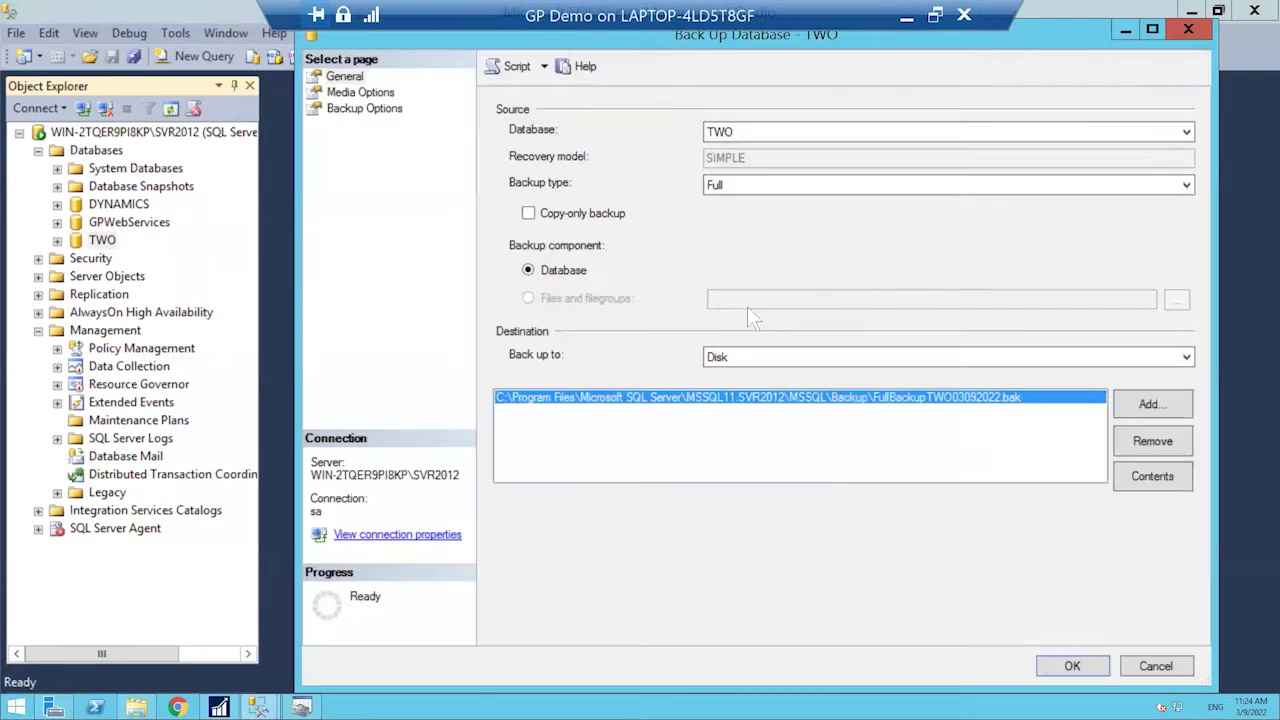
left_click(756, 180)
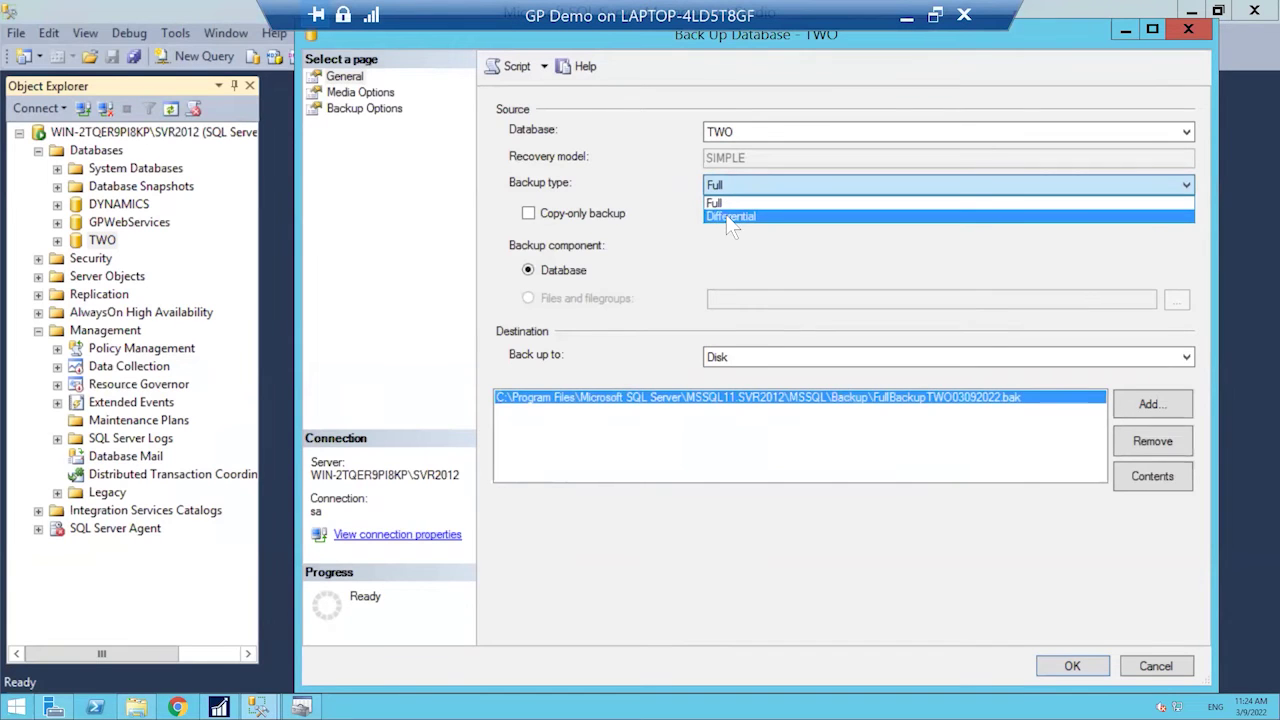
left_click(729, 220)
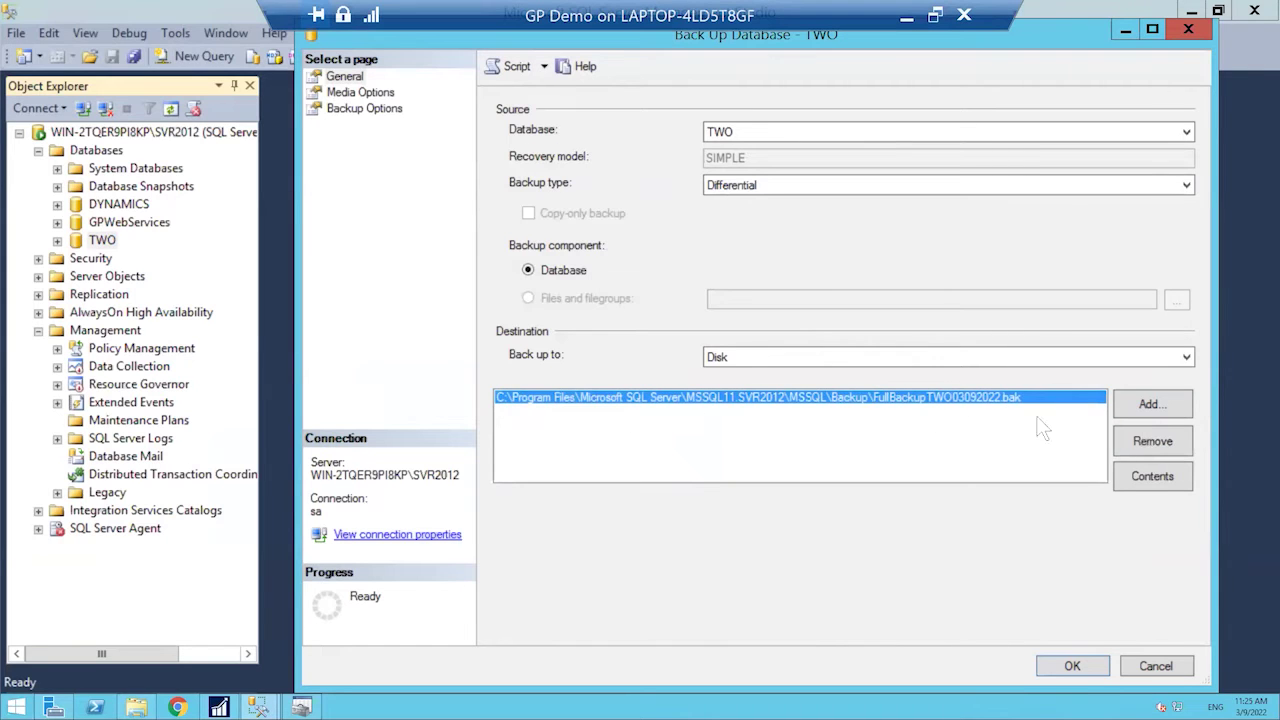
left_click(1163, 446)
- Add a new disk destination file named DifferentialBackupTWO03092022.bak in the MSSQL11.SVR2012 Backup folder
left_click(1163, 403)
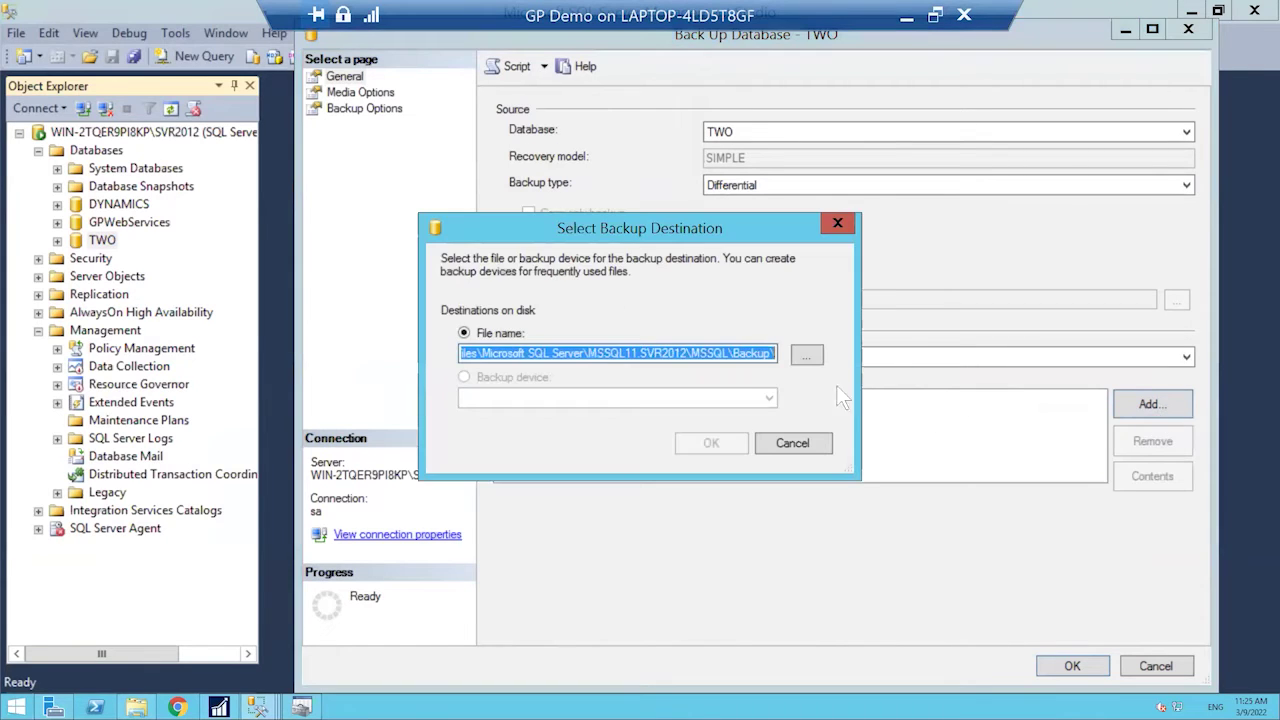
left_click(810, 356)
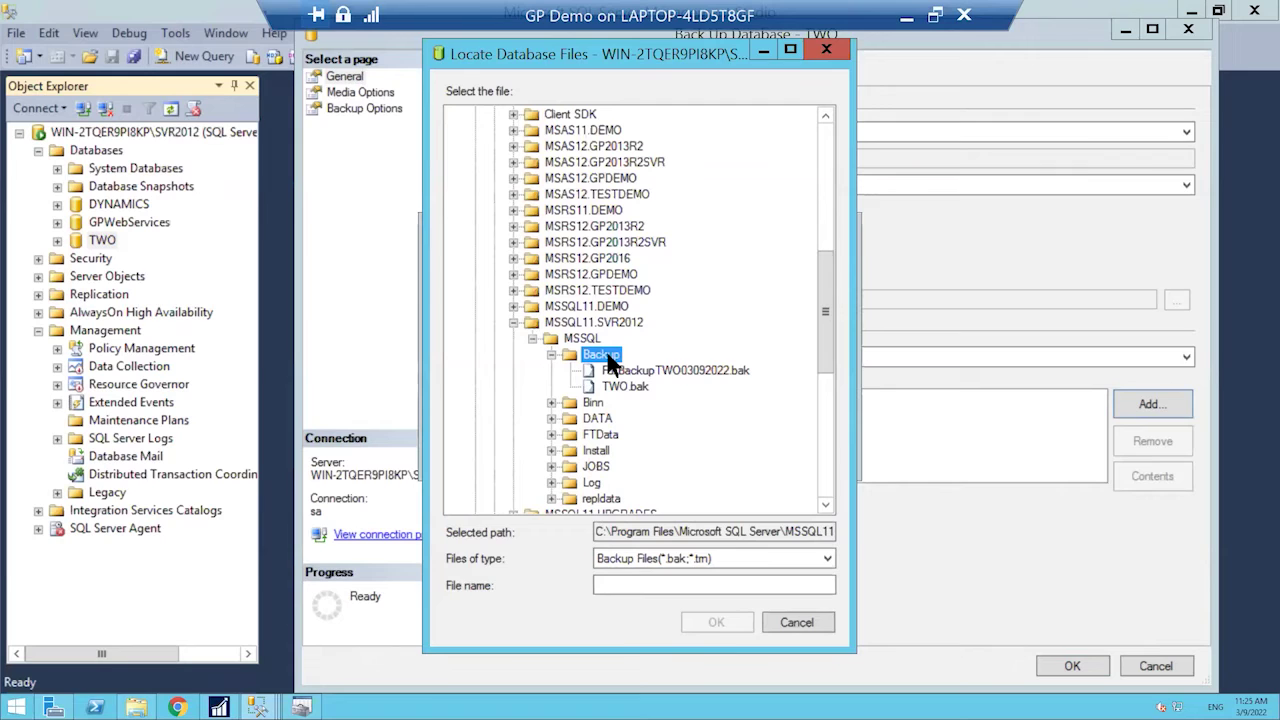
left_click(655, 585)
type("Diff")
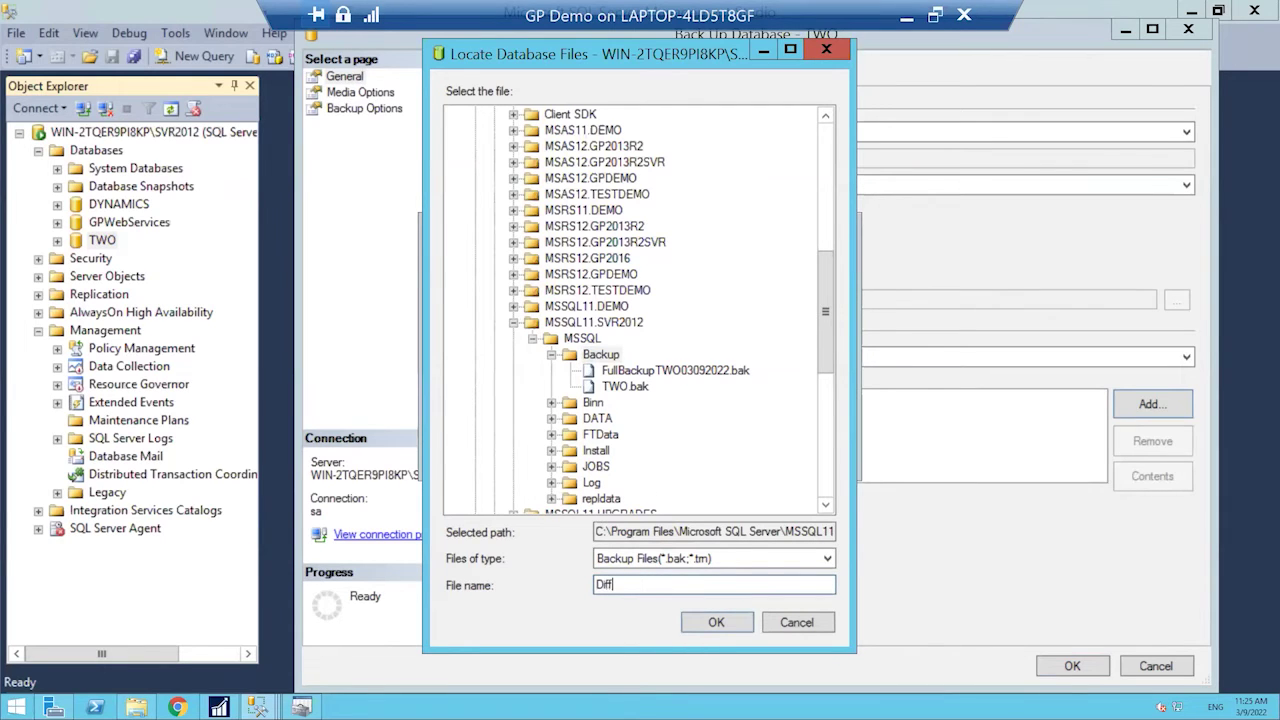
type("erentialBackup")
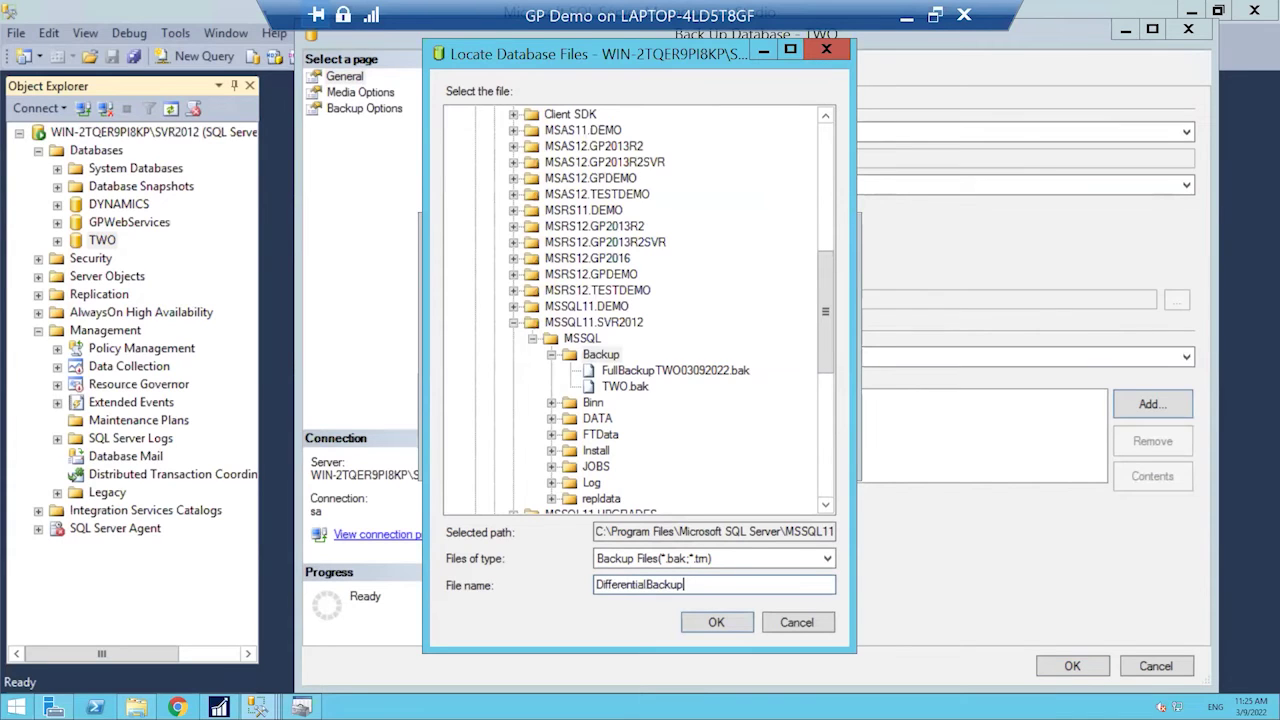
type("TWO03092022")
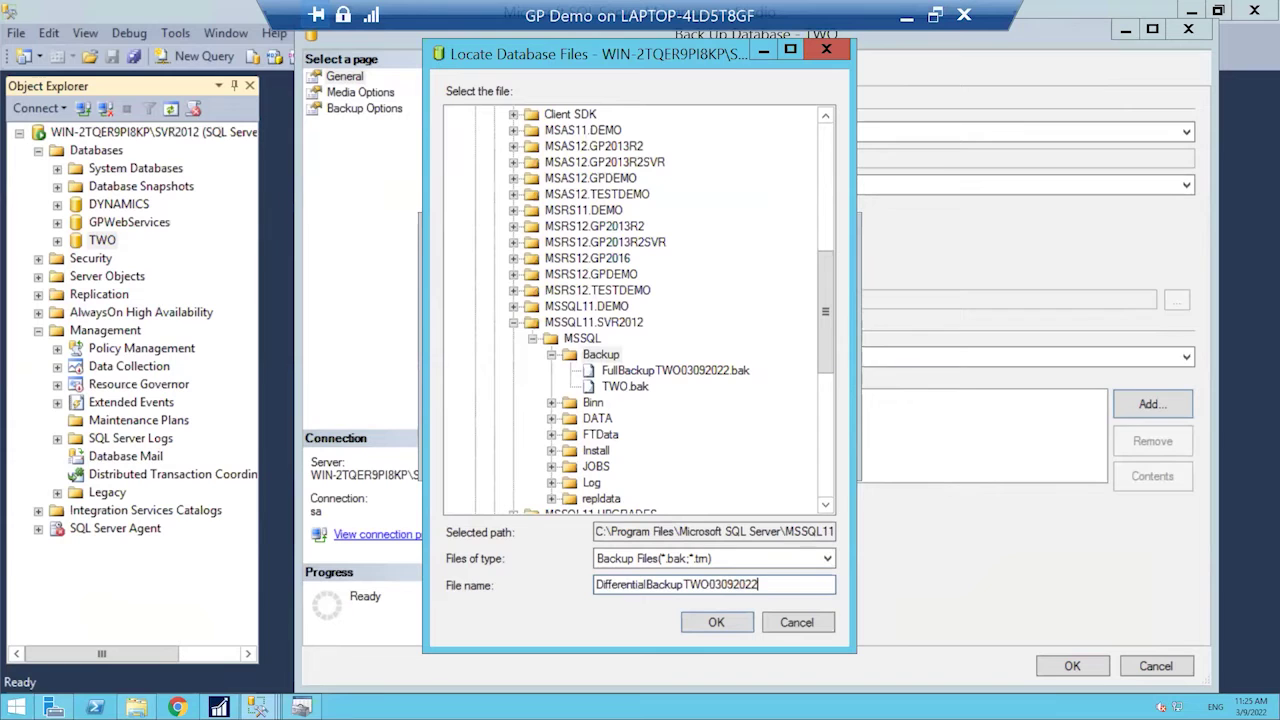
type(".bak")
key("Return")
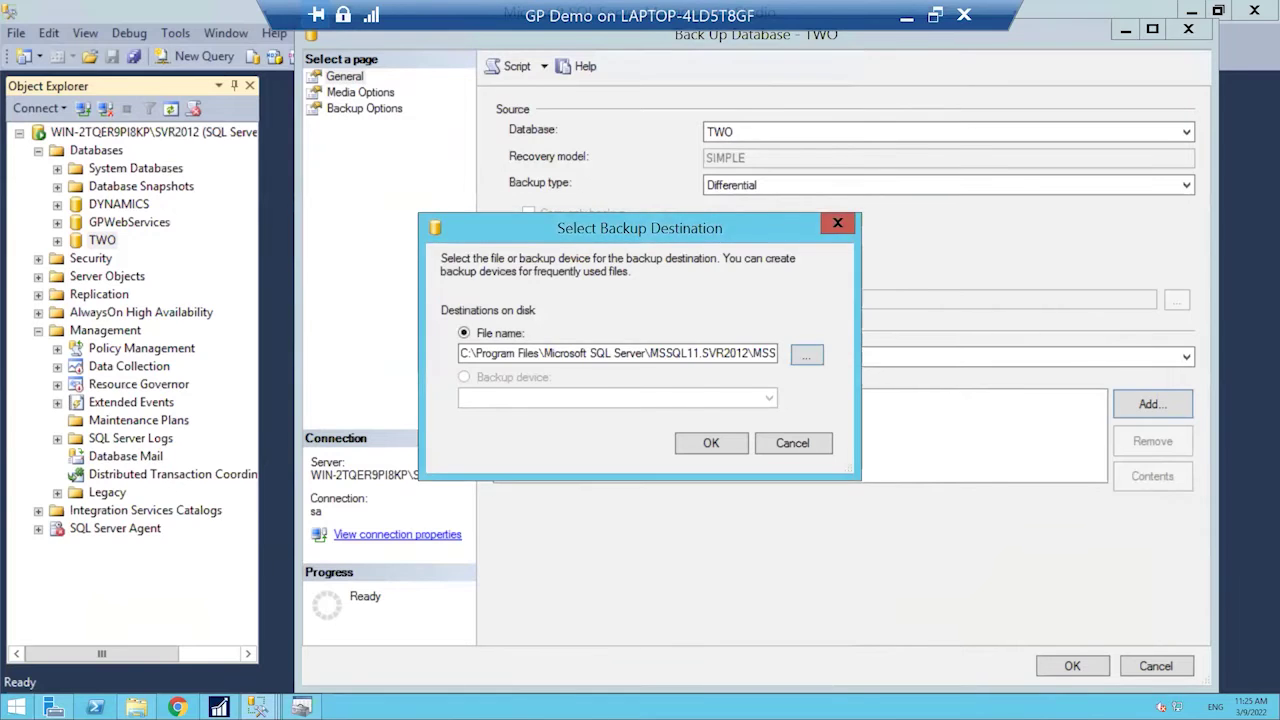
key("Return")
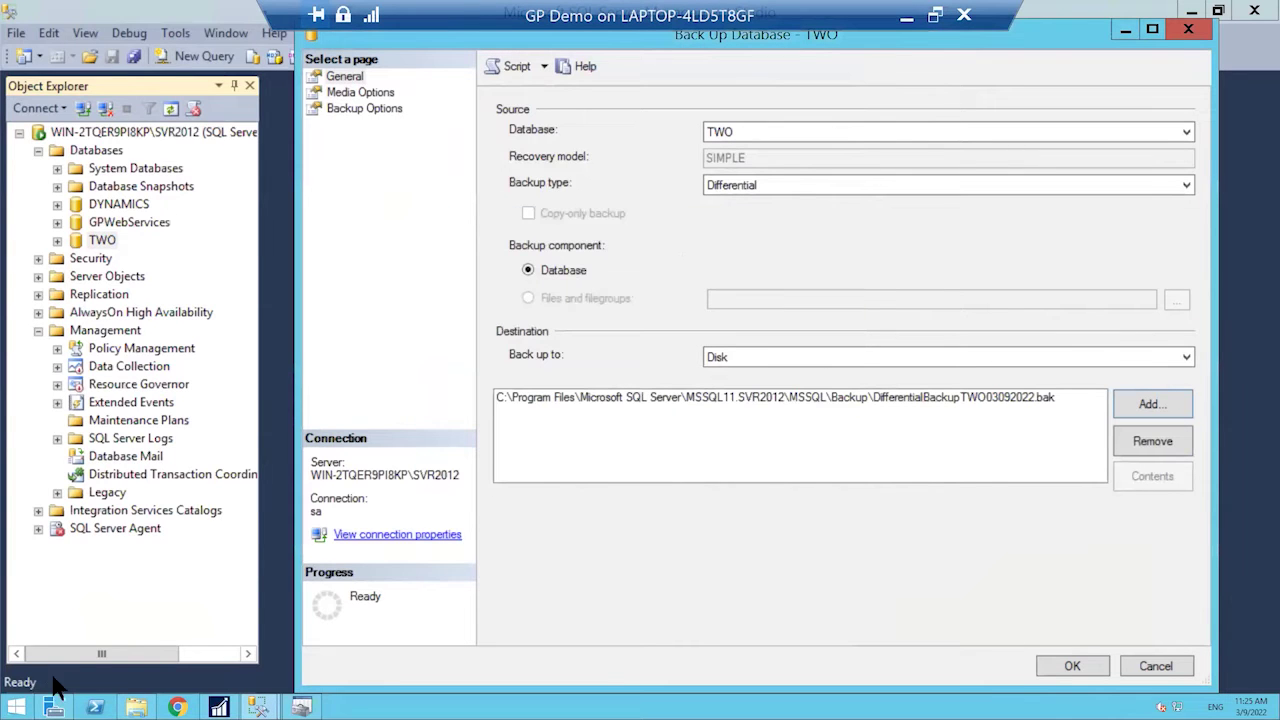
- Run the differential backup of TWO with verification when finished, and check the Backup folder for its file
left_click(354, 108)
left_click(352, 92)
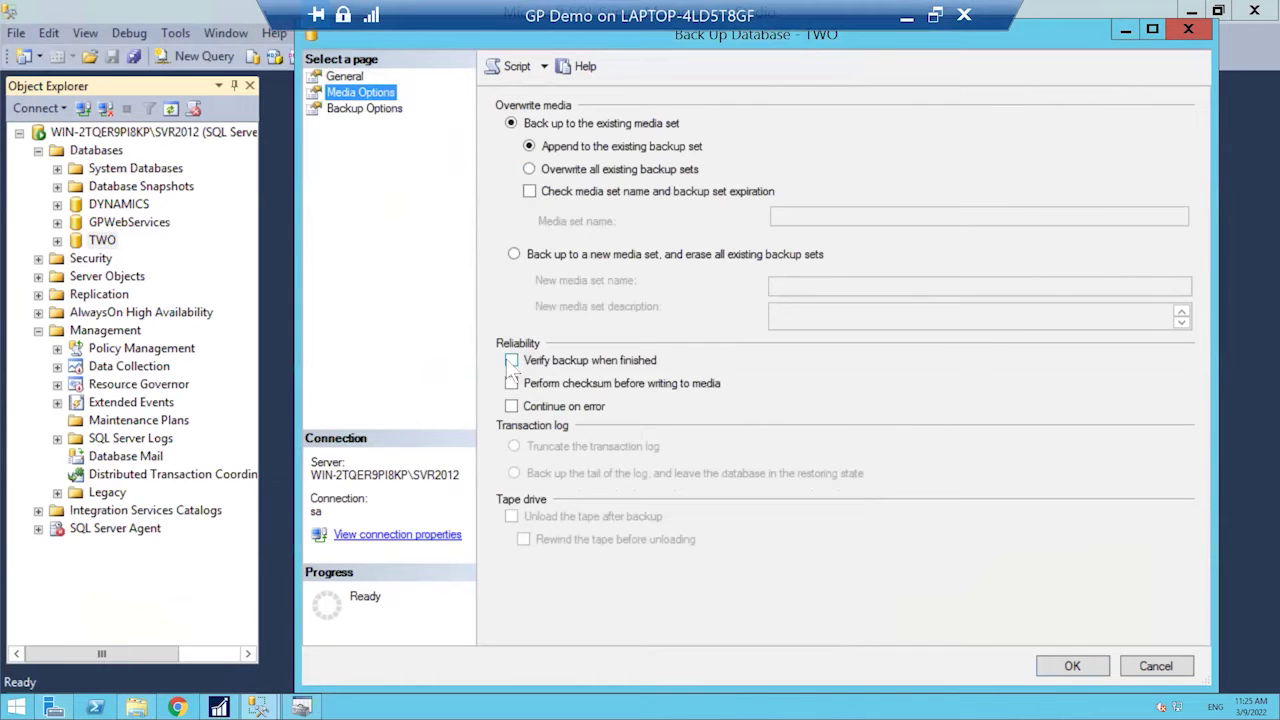
left_click(512, 361)
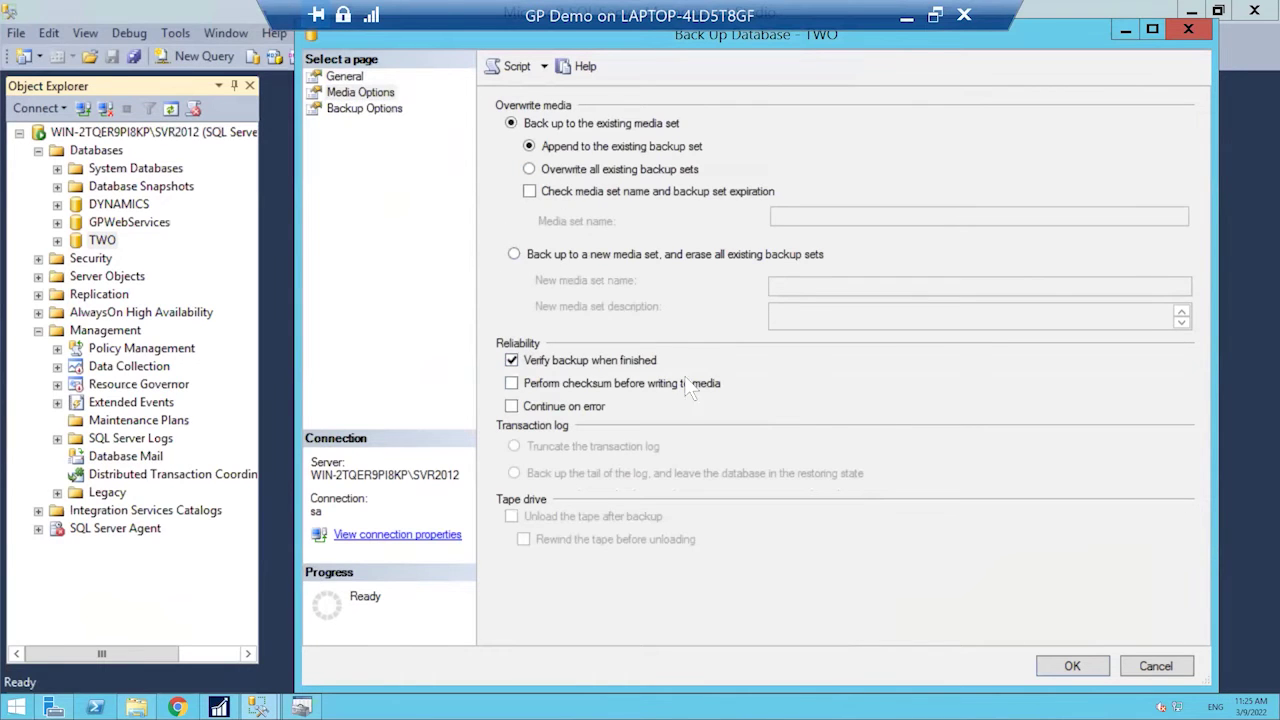
left_click(345, 76)
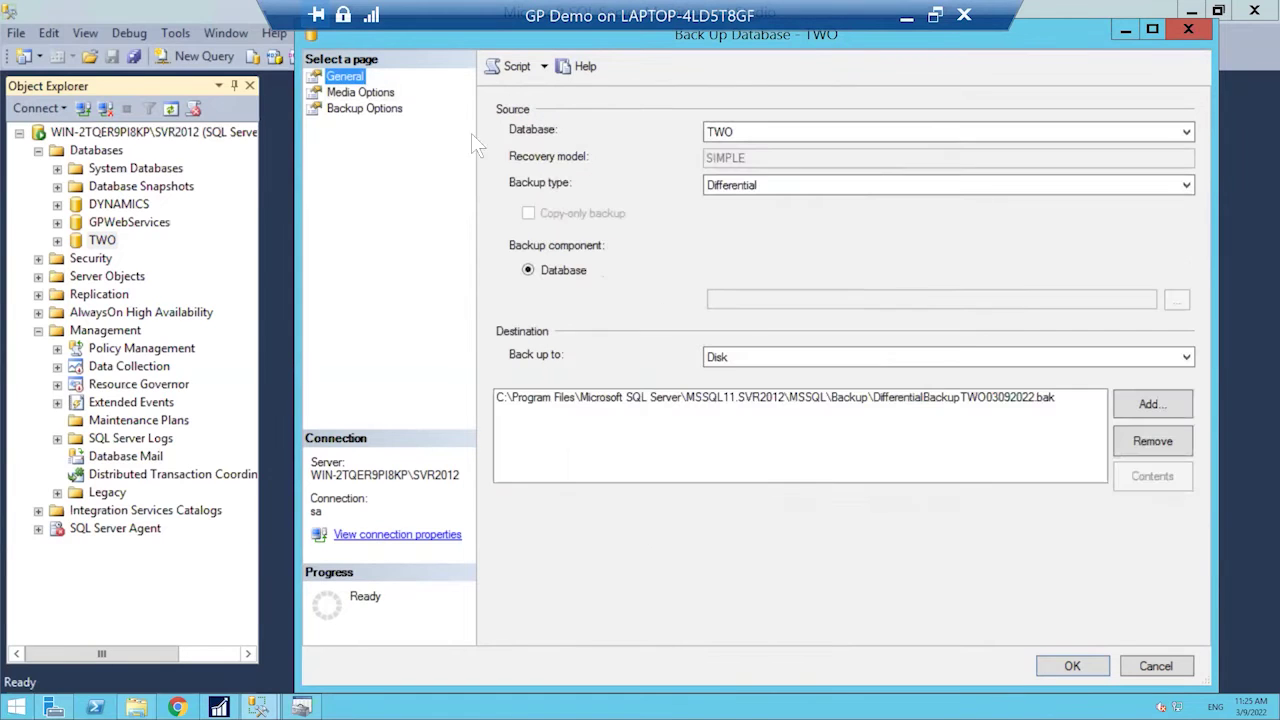
left_click(1073, 665)
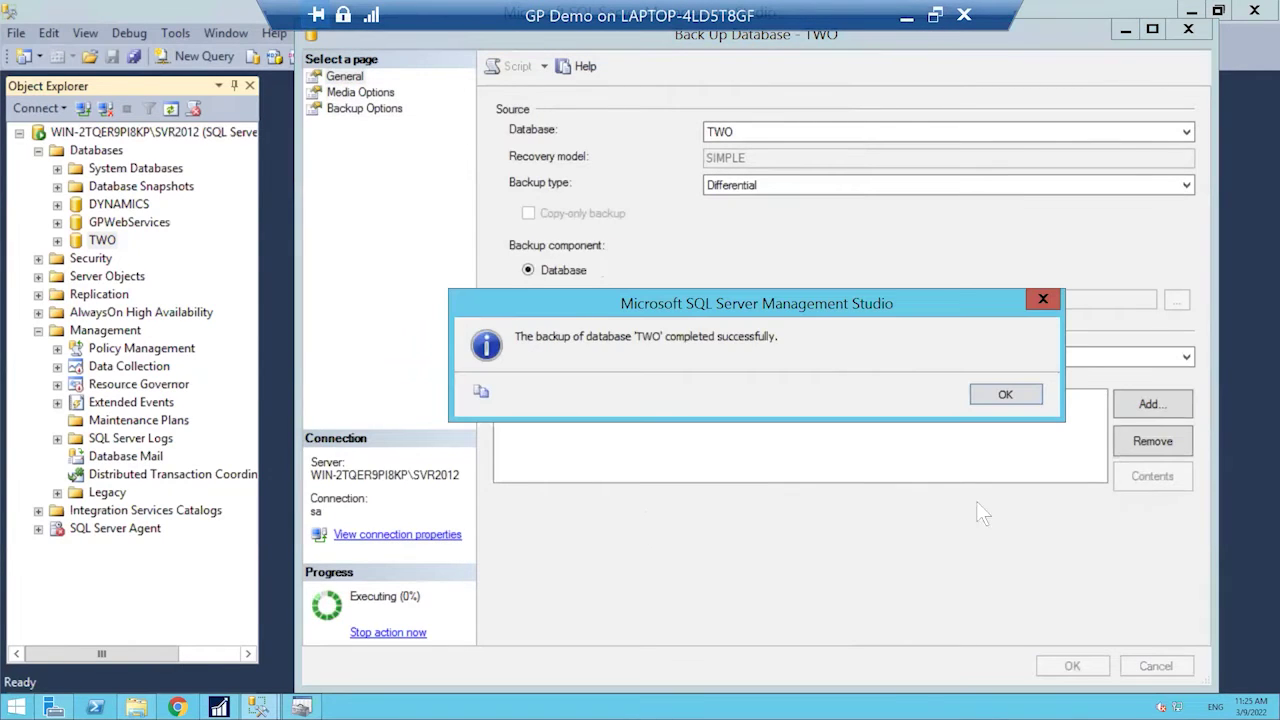
left_click(1008, 395)
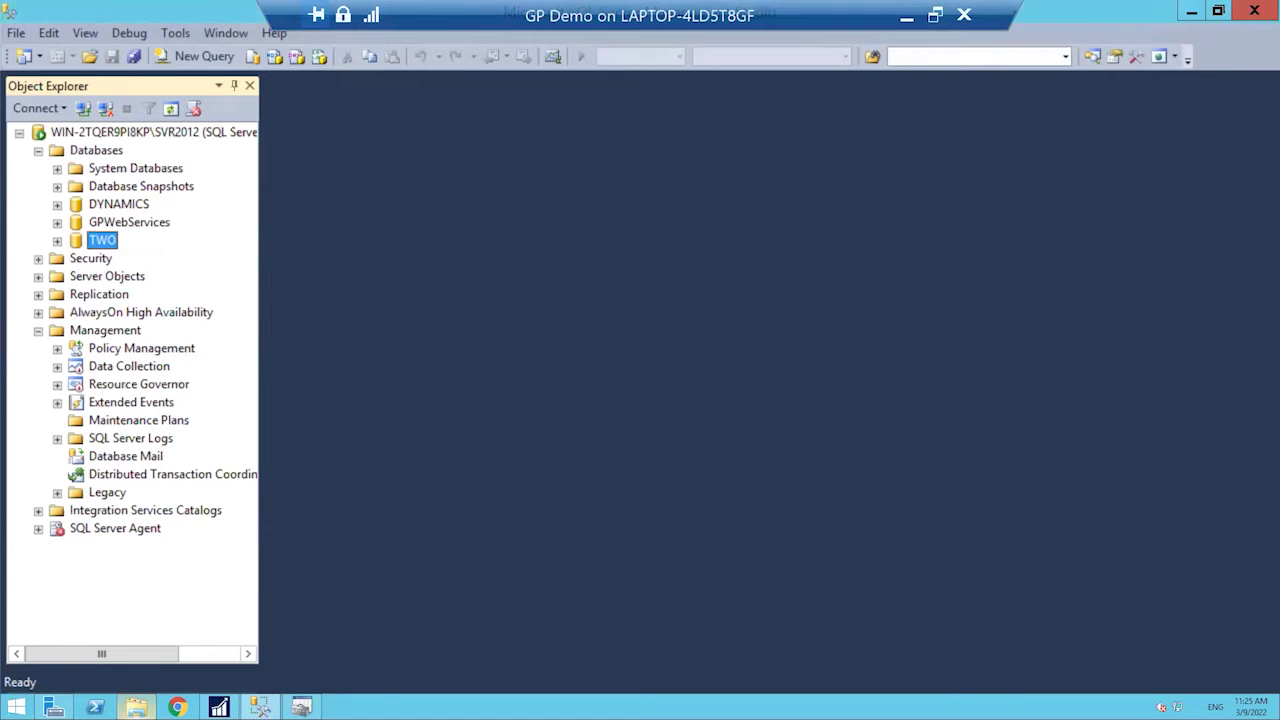
left_click(136, 707)
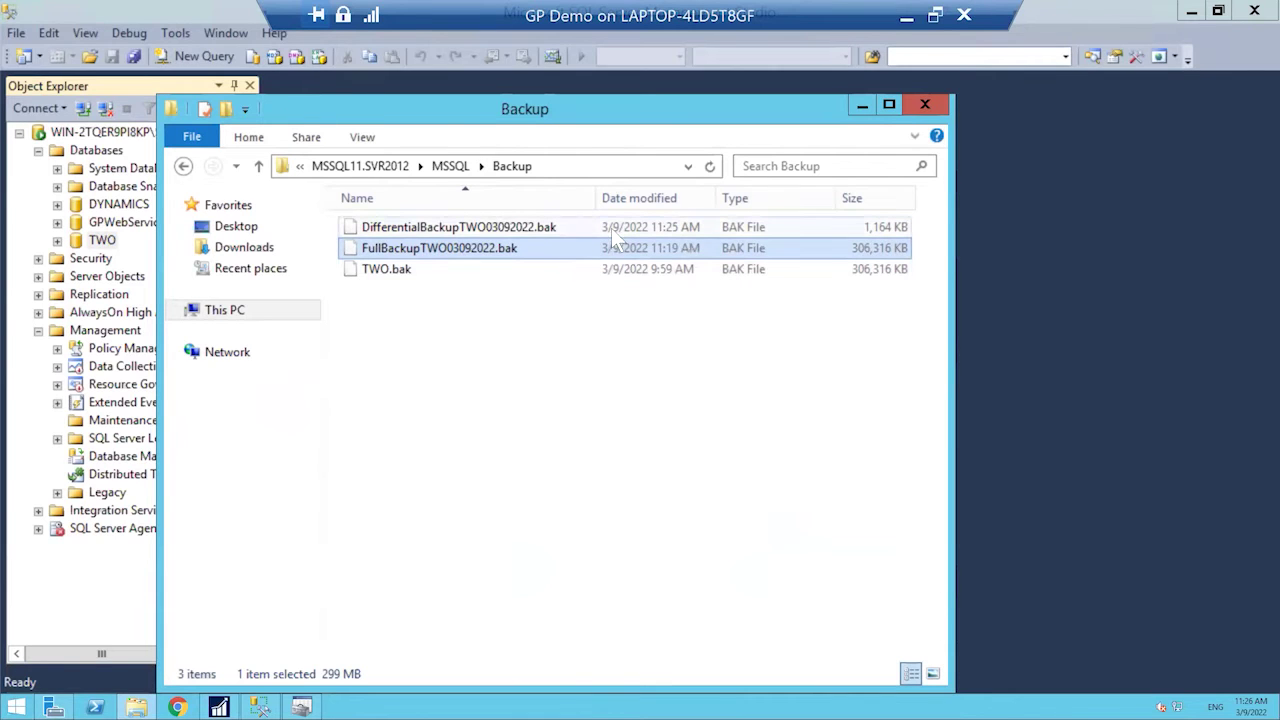
left_click(926, 105)
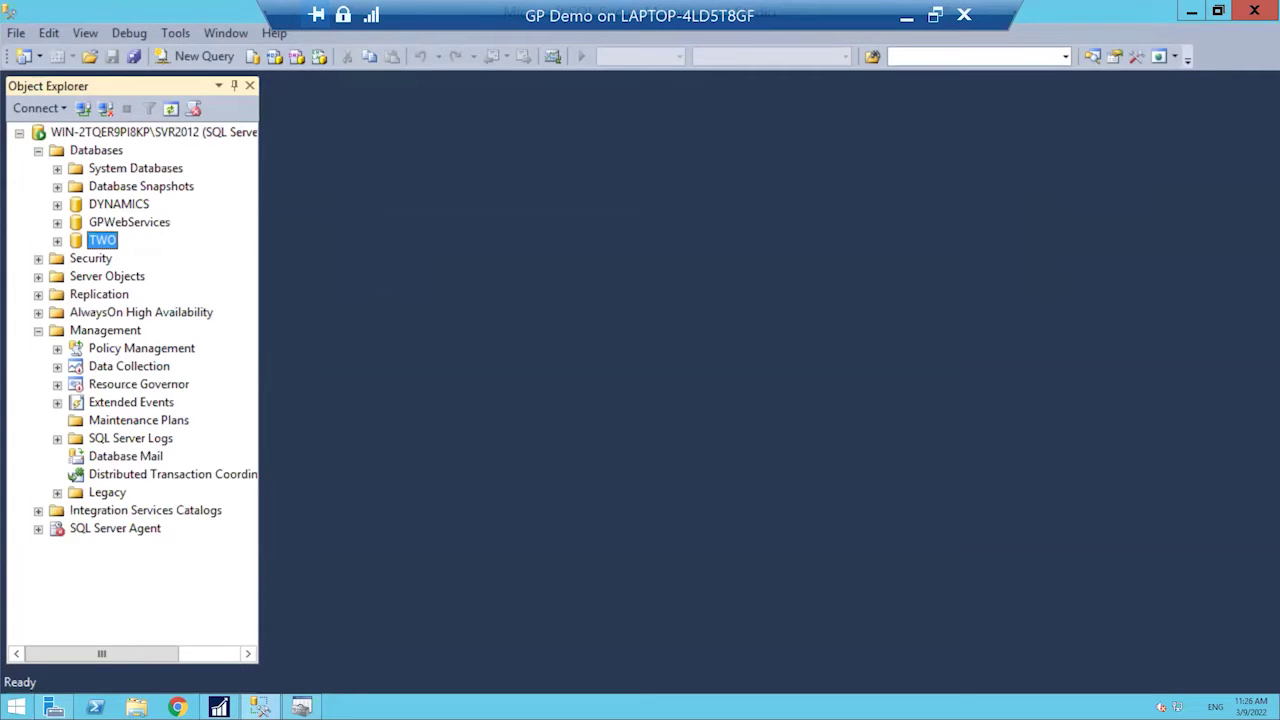
- Start a database restore from a device and add FullBackupTWO03092022.bak as the backup media
right_click(110, 151)
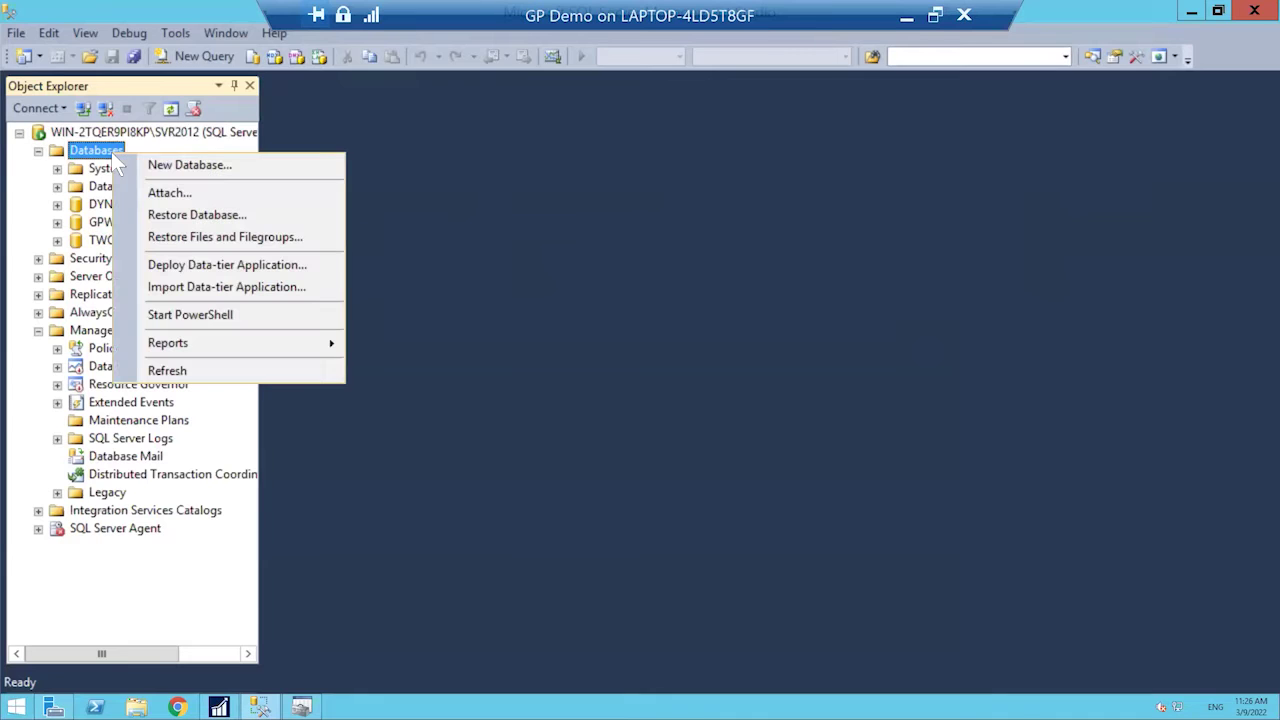
left_click(241, 216)
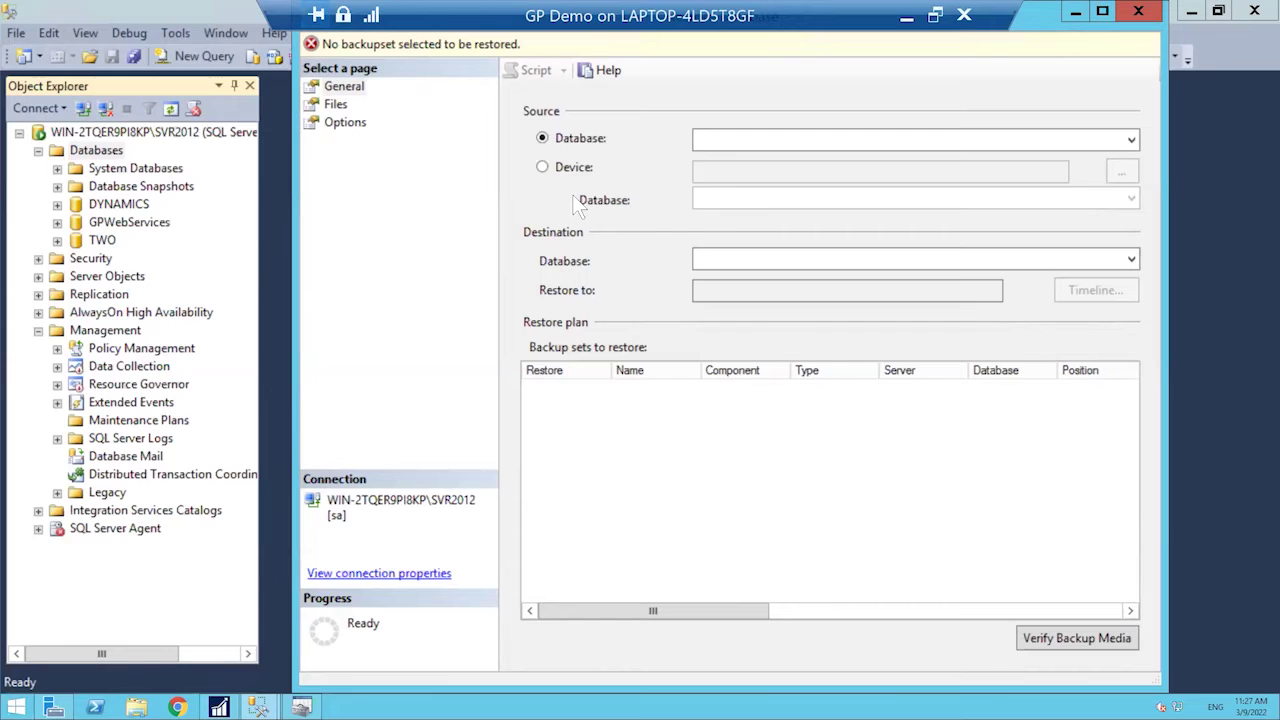
left_click(543, 168)
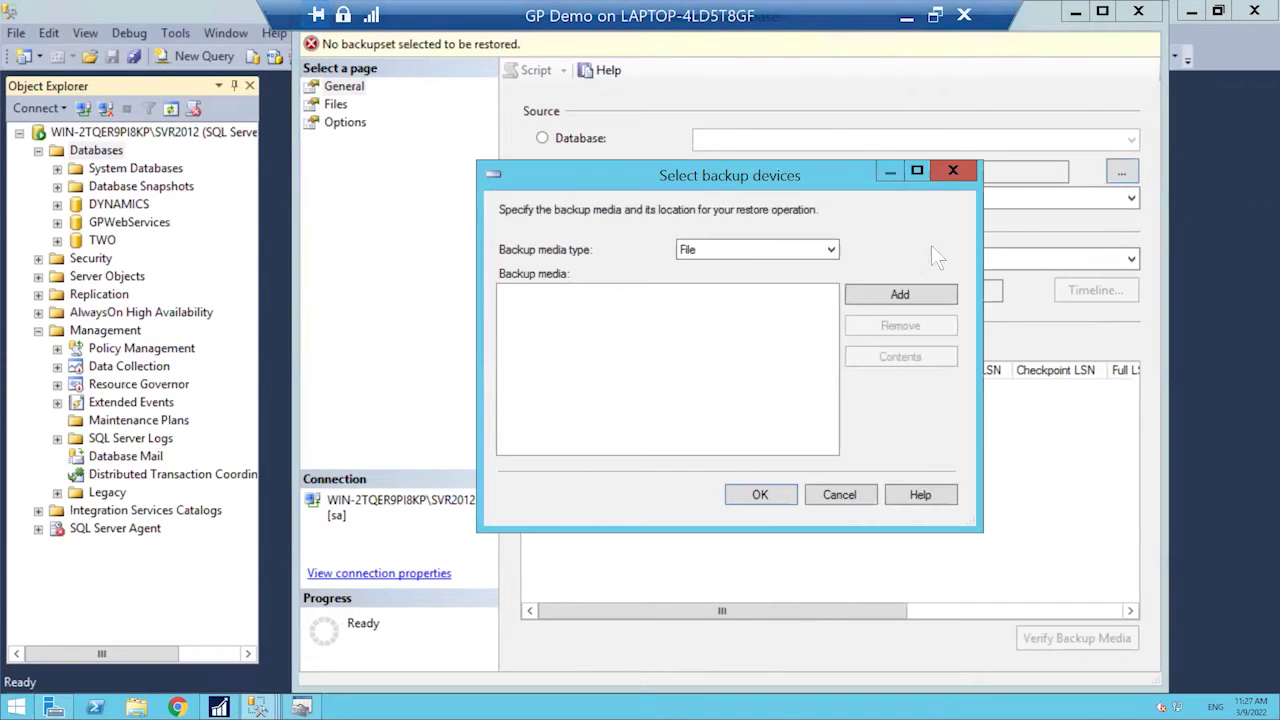
left_click(914, 297)
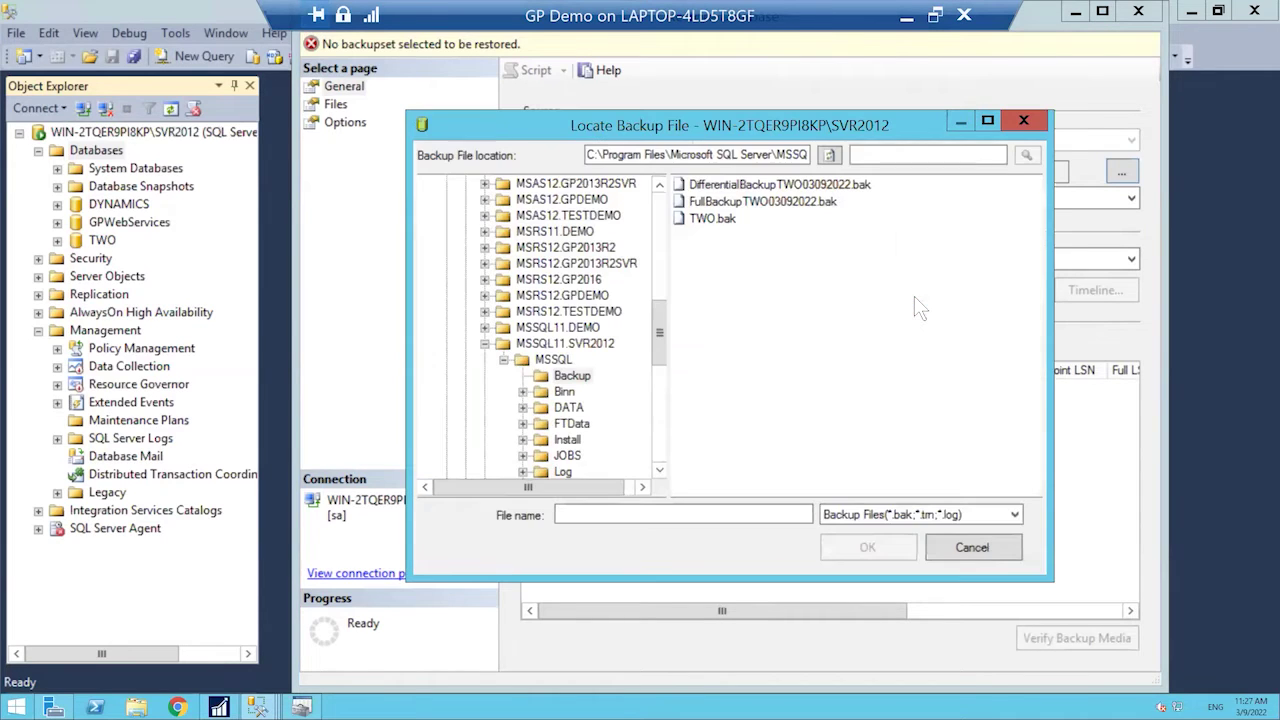
left_click(800, 202)
left_click(860, 549)
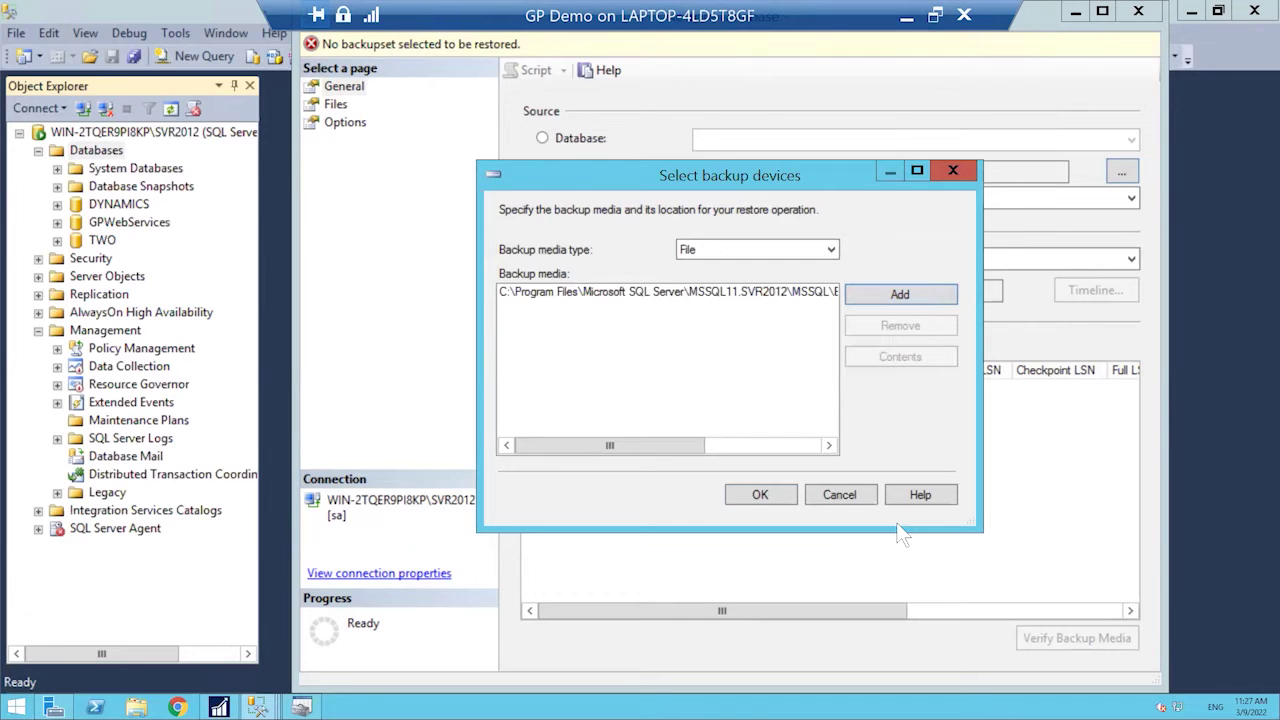
- Confirm the full backup as the restore media and set the recovery state to RESTORE WITH NORECOVERY
left_click(757, 494)
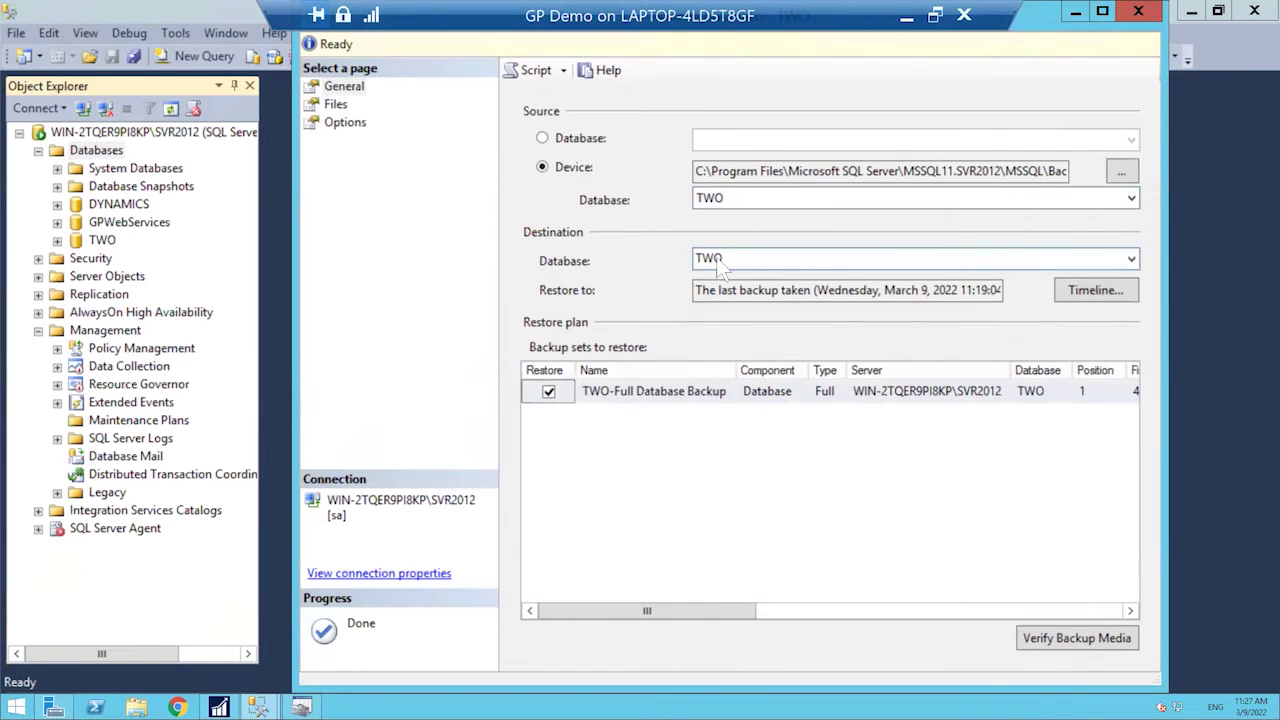
left_click(360, 127)
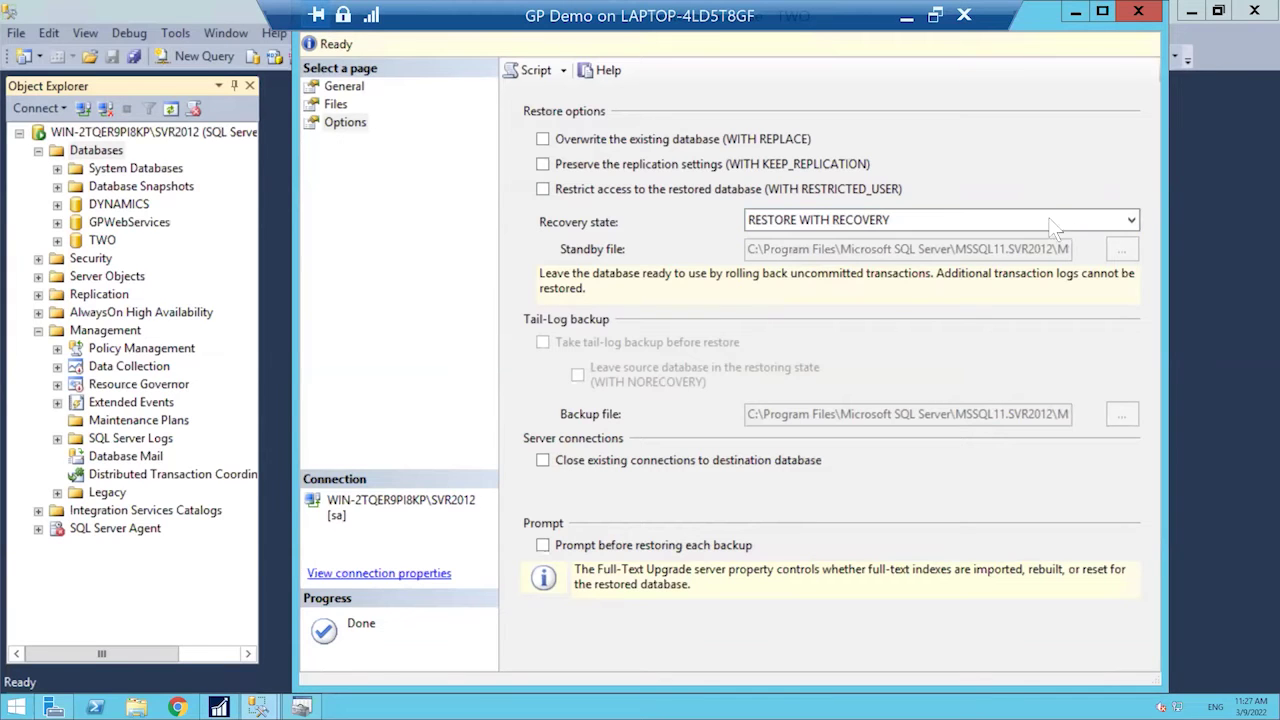
left_click(1130, 220)
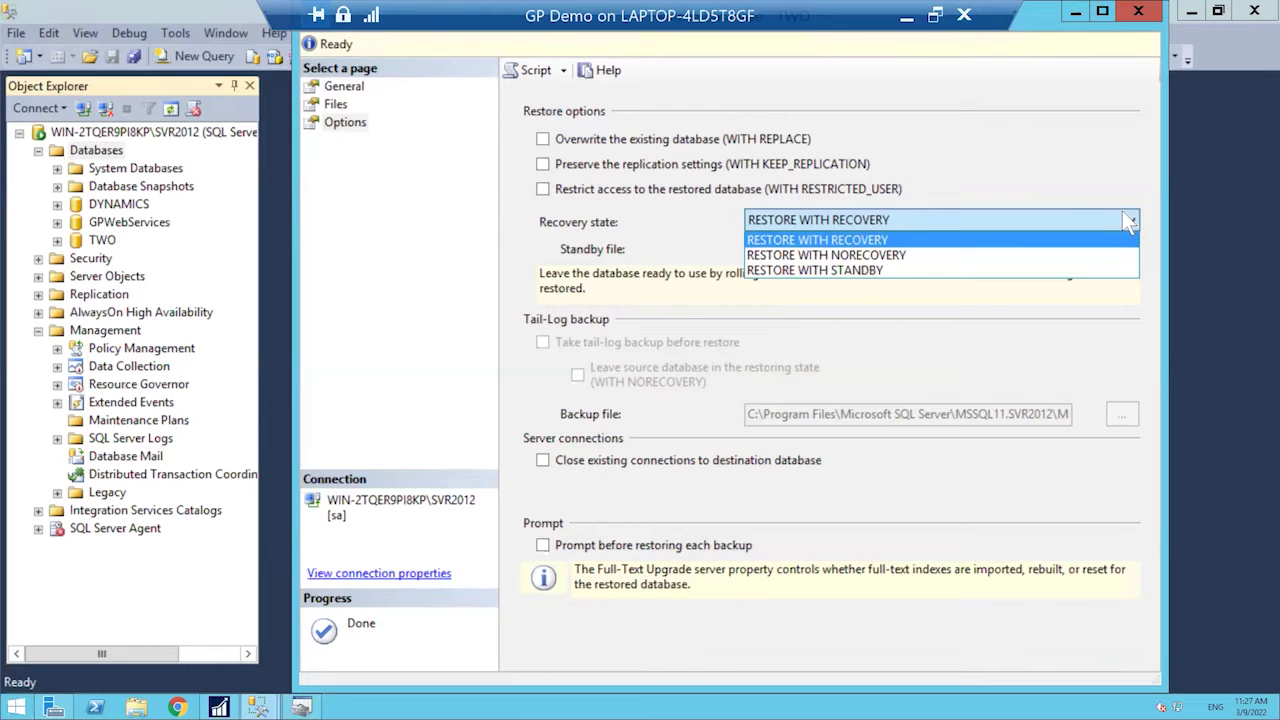
left_click(869, 258)
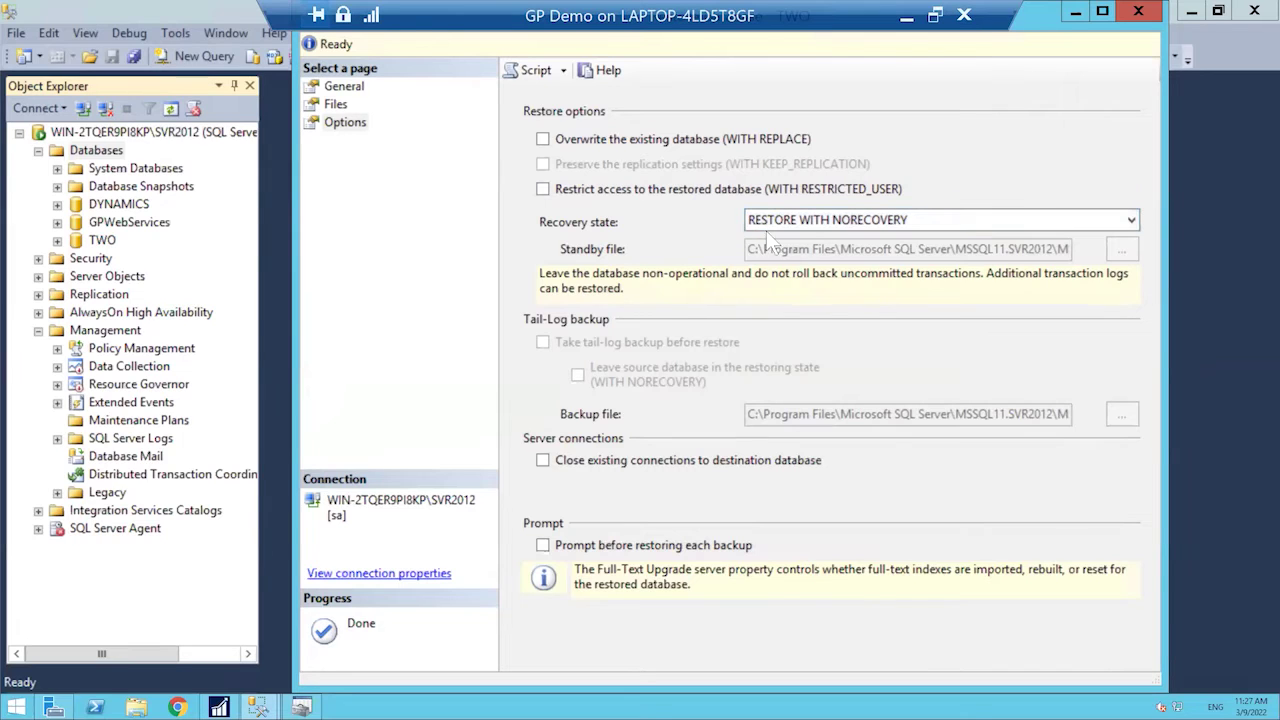
double_click(978, 34)
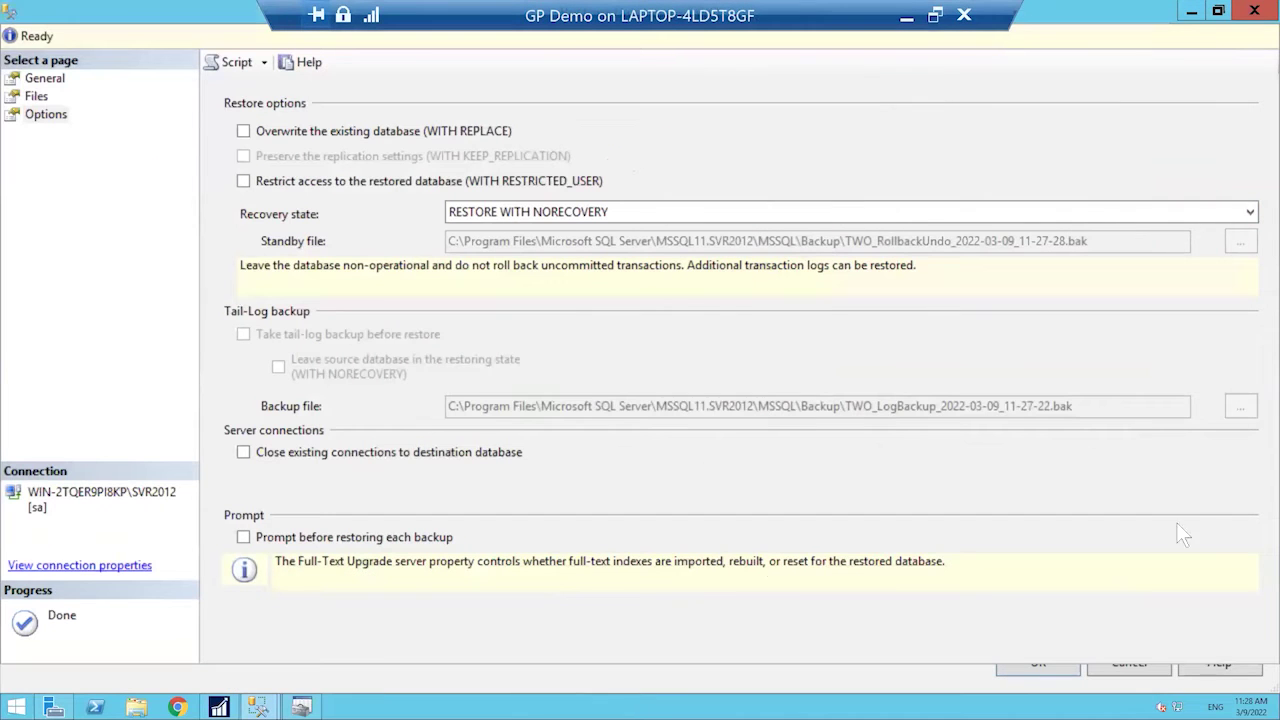
- Try to restore TWO from the full backup and examine the error details
left_click(1057, 668)
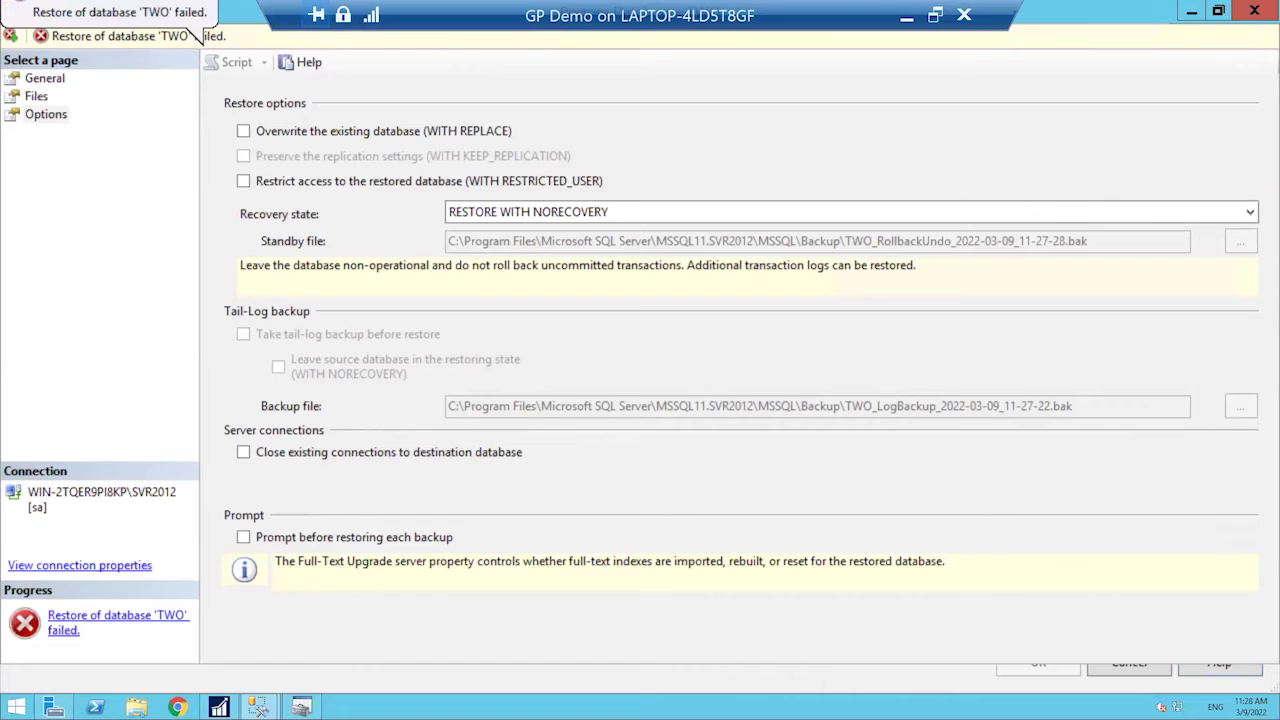
left_click(170, 623)
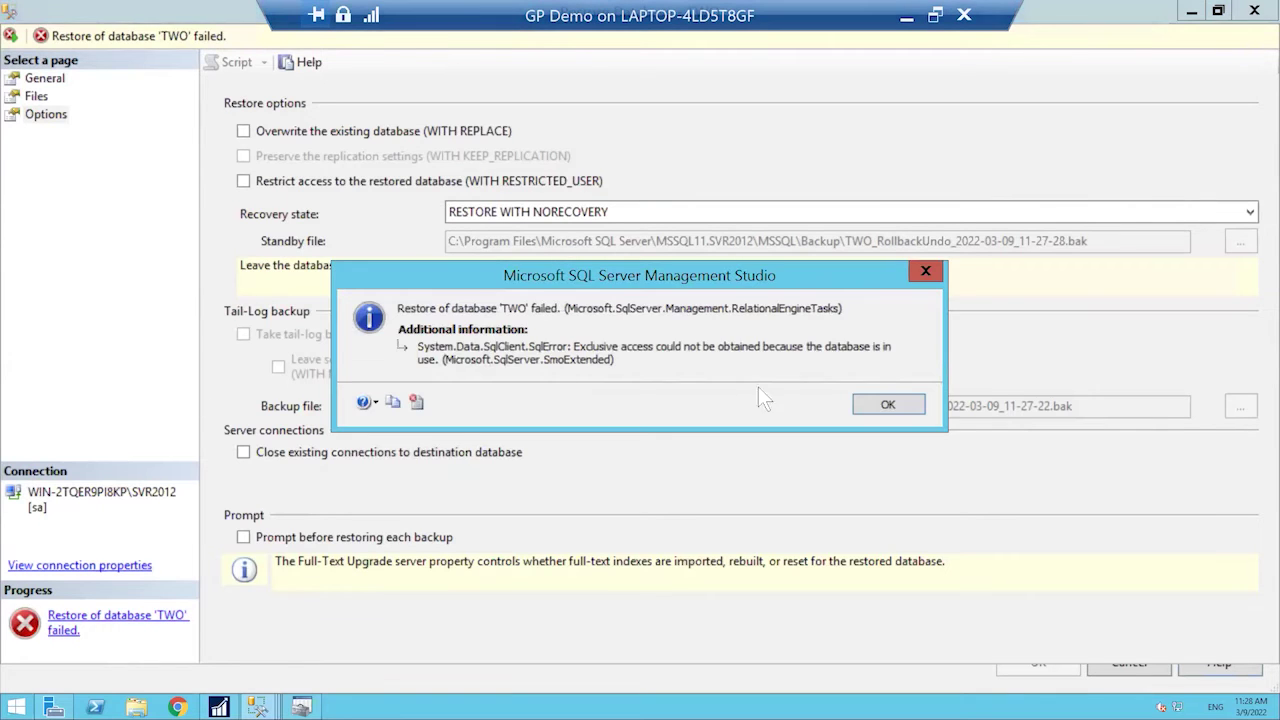
left_click(884, 400)
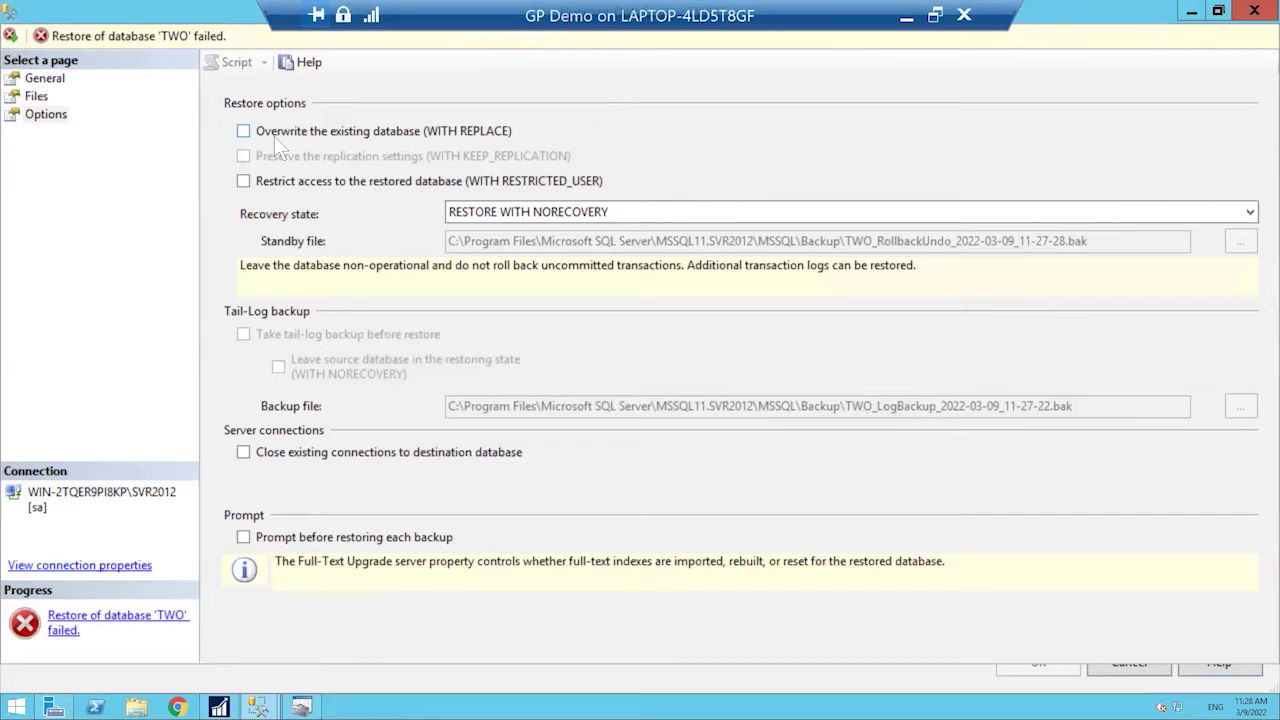
- Enable overwriting the existing database (WITH REPLACE) for the restore and exit Dynamics GP
left_click(244, 132)
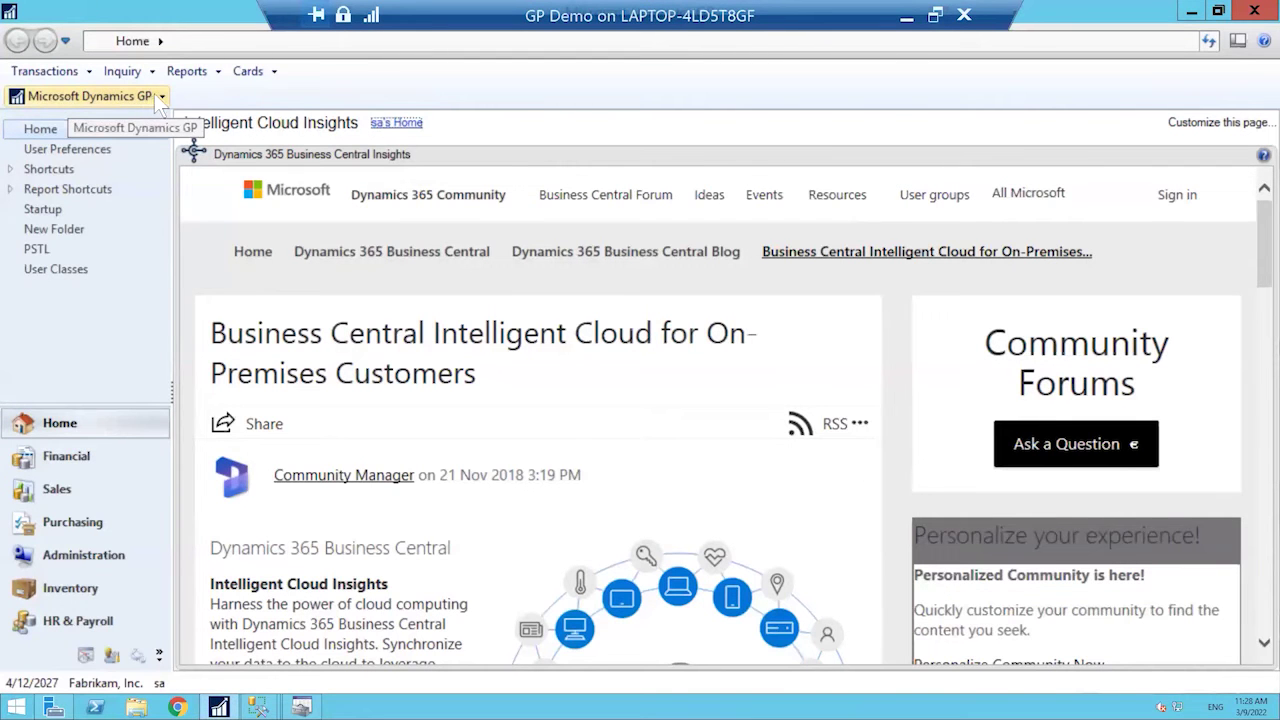
left_click(57, 100)
left_click(111, 450)
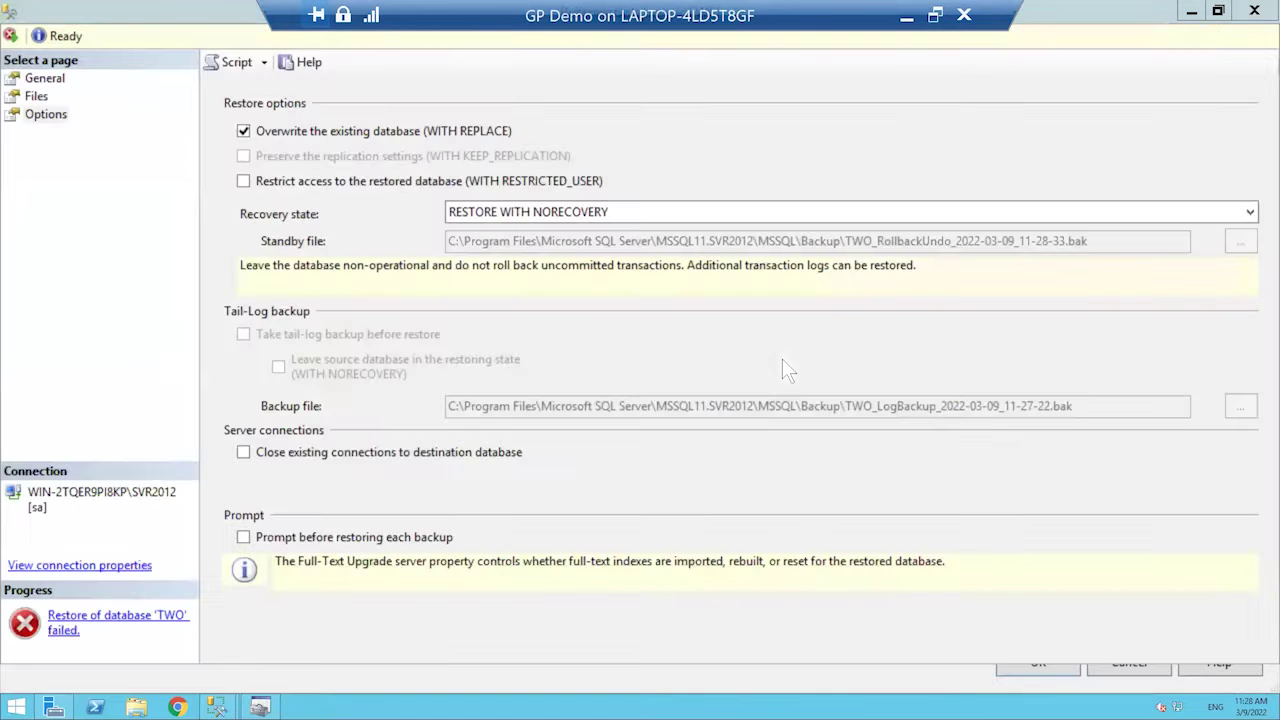
- Enable closing existing connections to the destination database and run the full restore of TWO
left_click(243, 452)
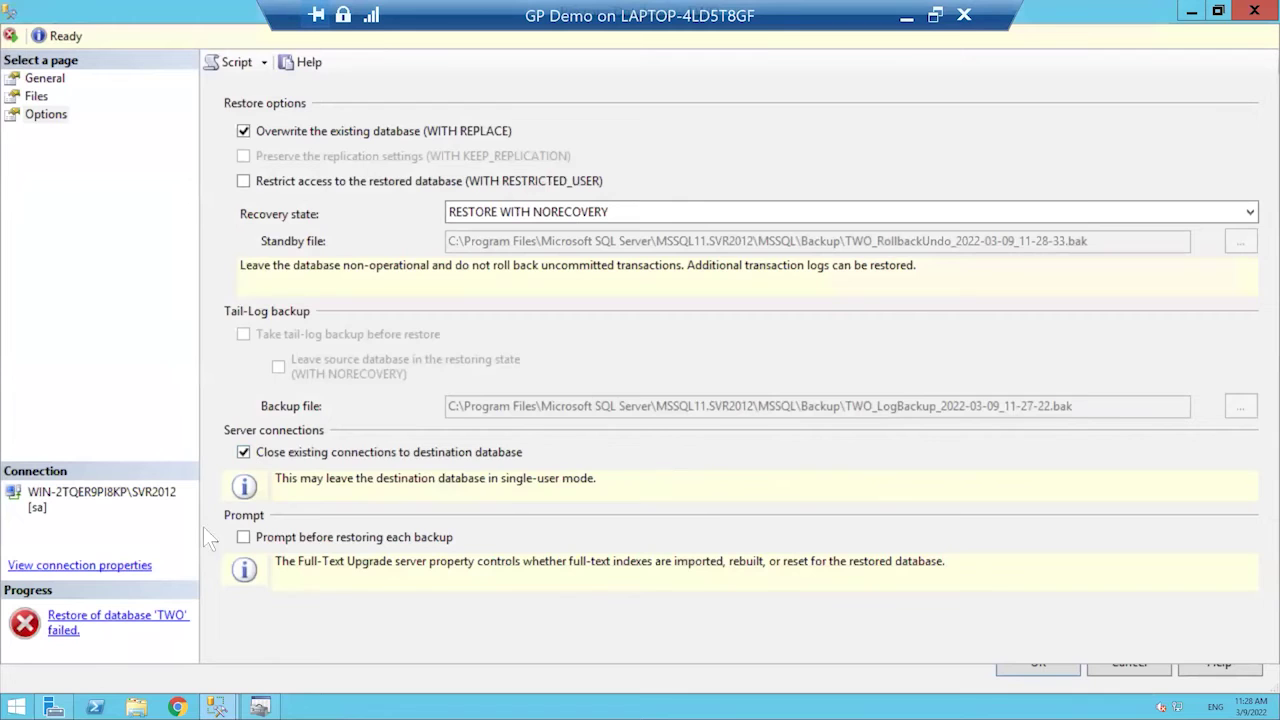
left_click(1041, 668)
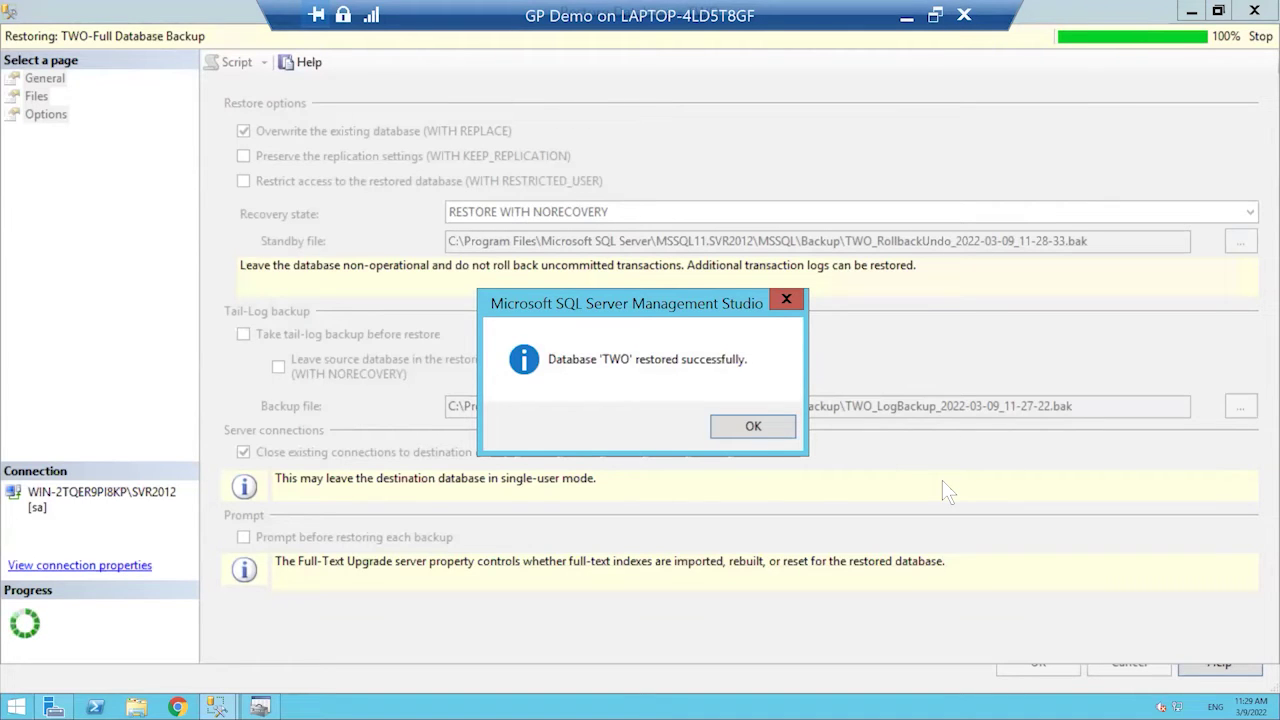
left_click(756, 420)
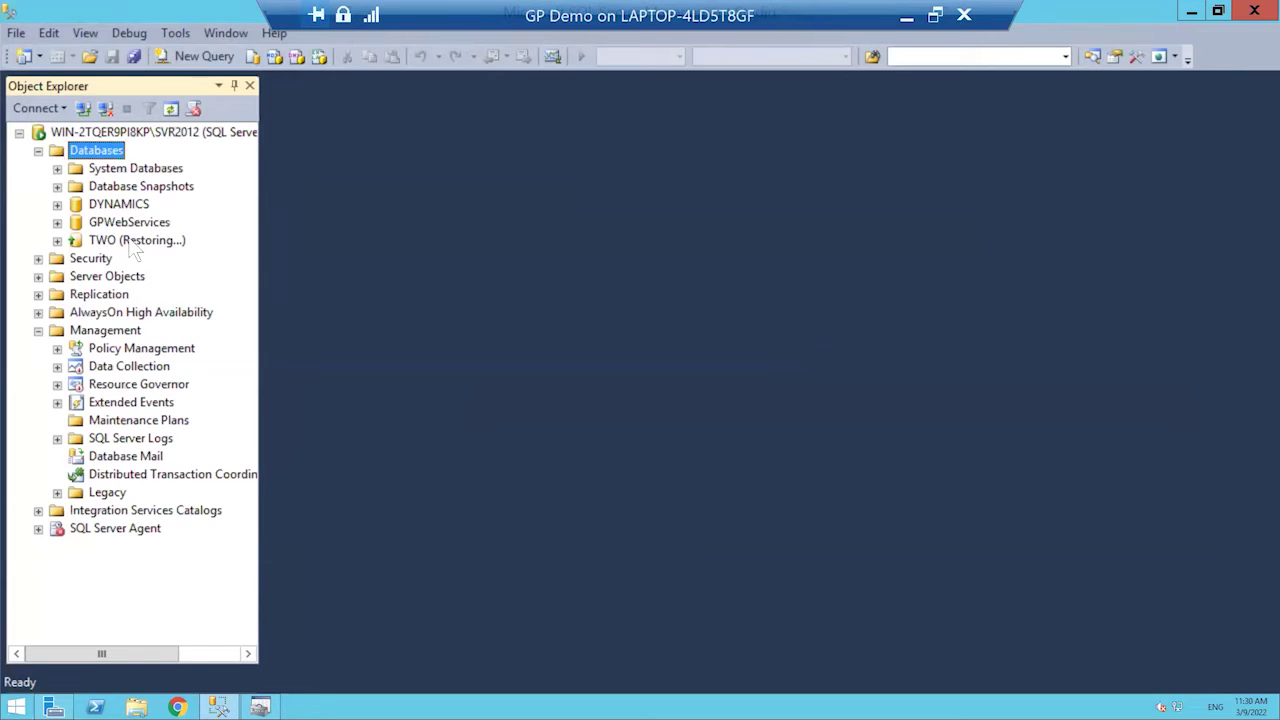
- Start a database restore of TWO from a device, using DifferentialBackupTWO03092022.bak as the backup media
right_click(151, 239)
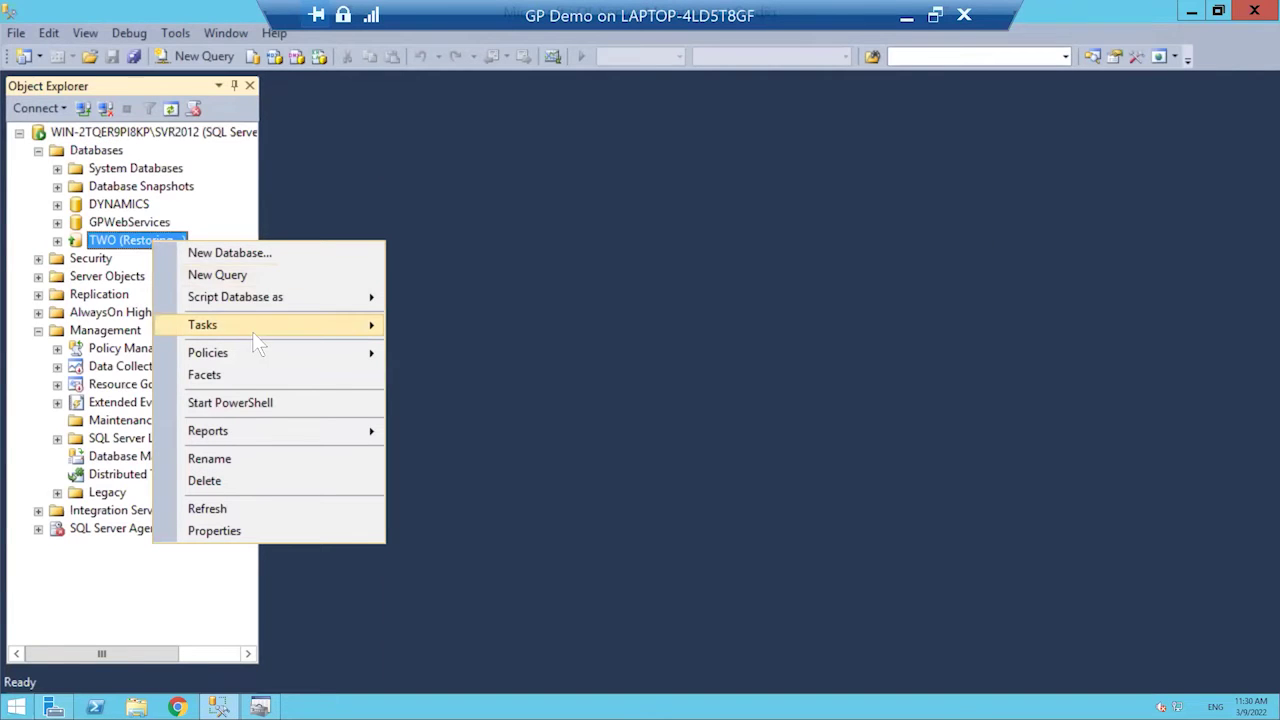
mouse_move(283, 333)
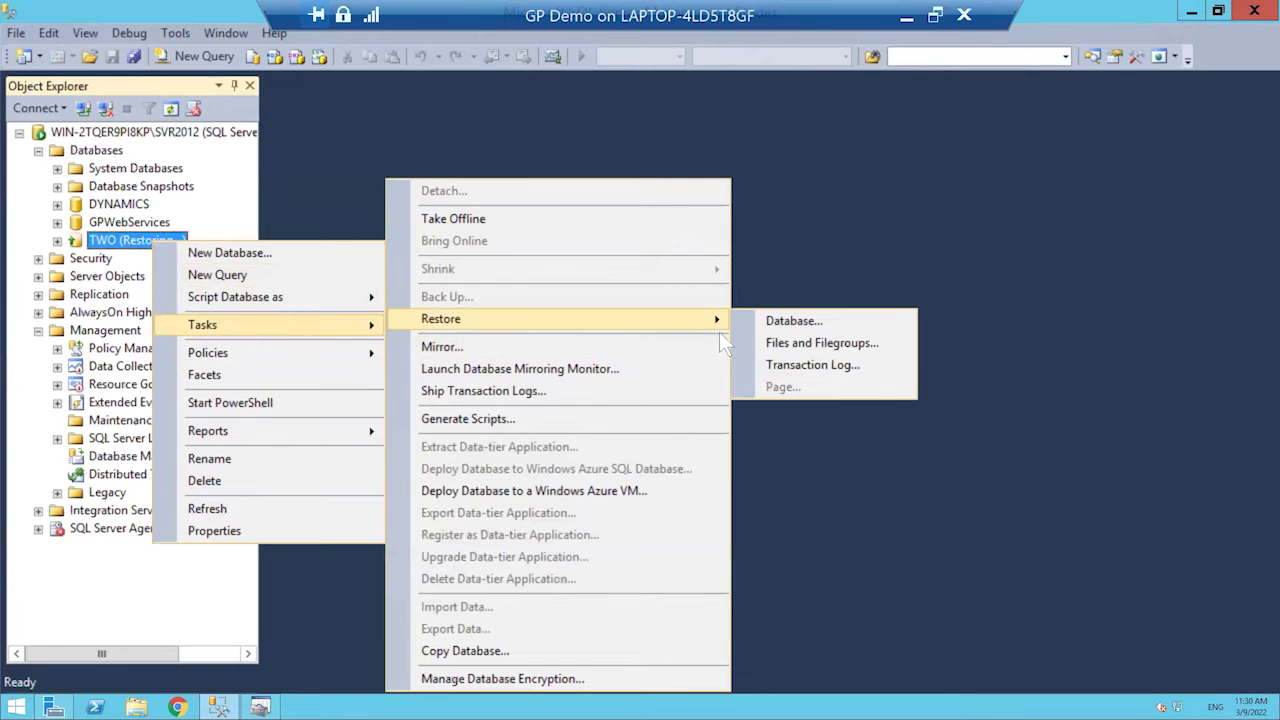
mouse_move(735, 319)
left_click(786, 322)
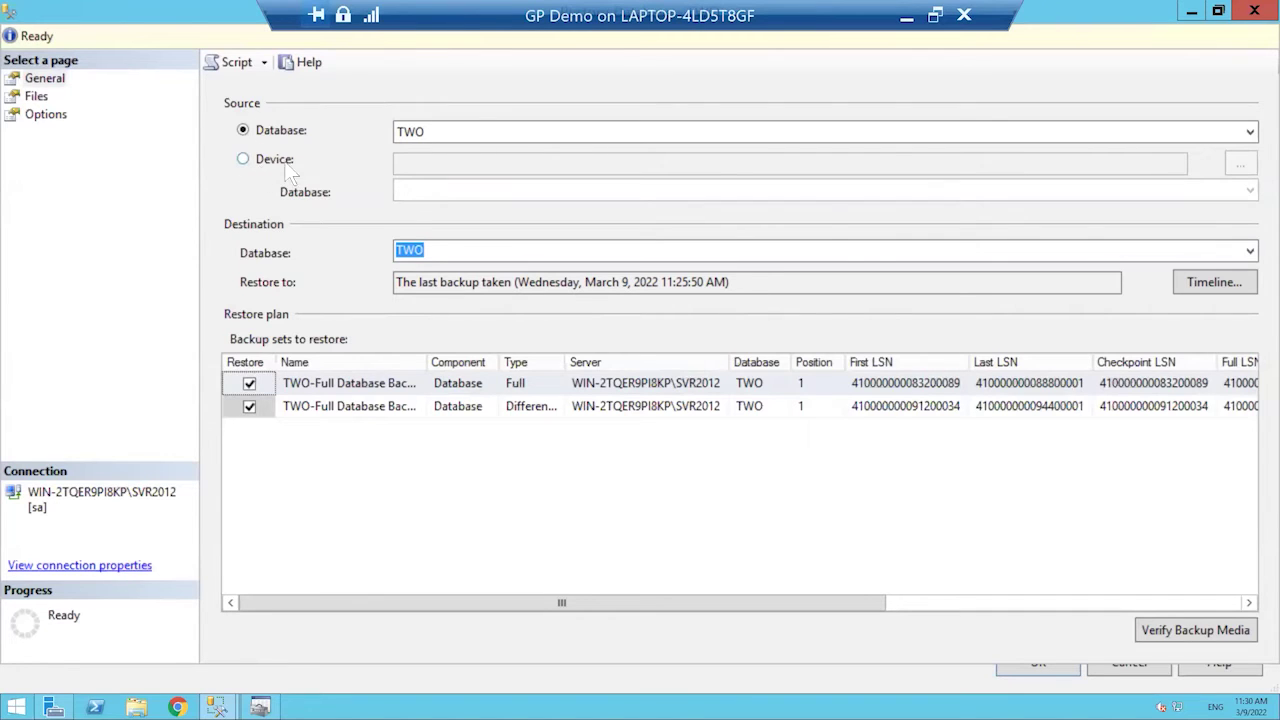
left_click(244, 159)
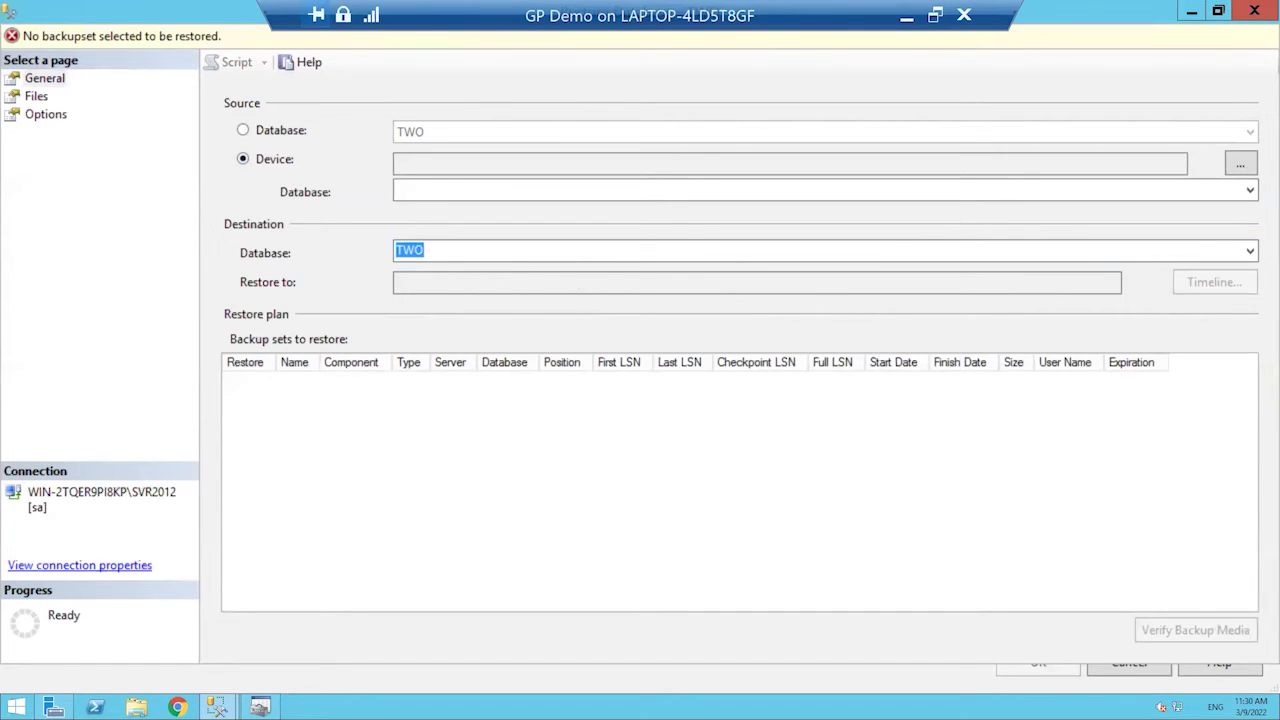
left_click(1240, 165)
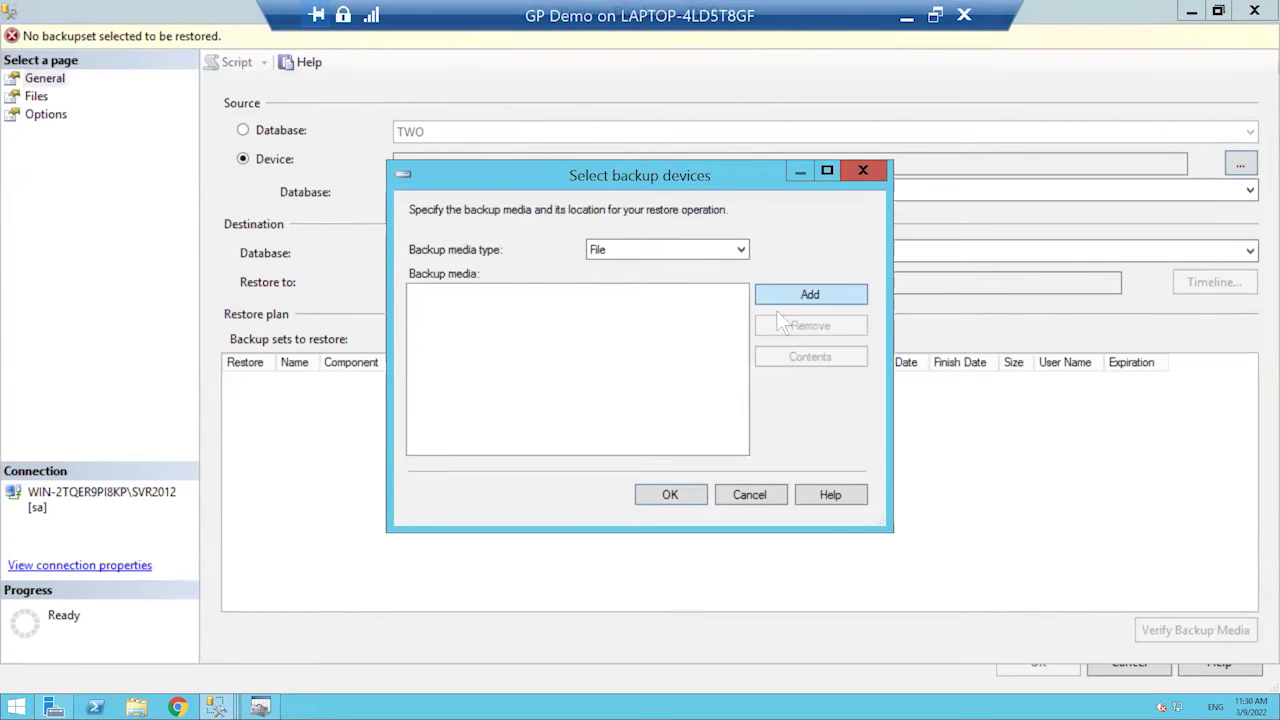
left_click(811, 295)
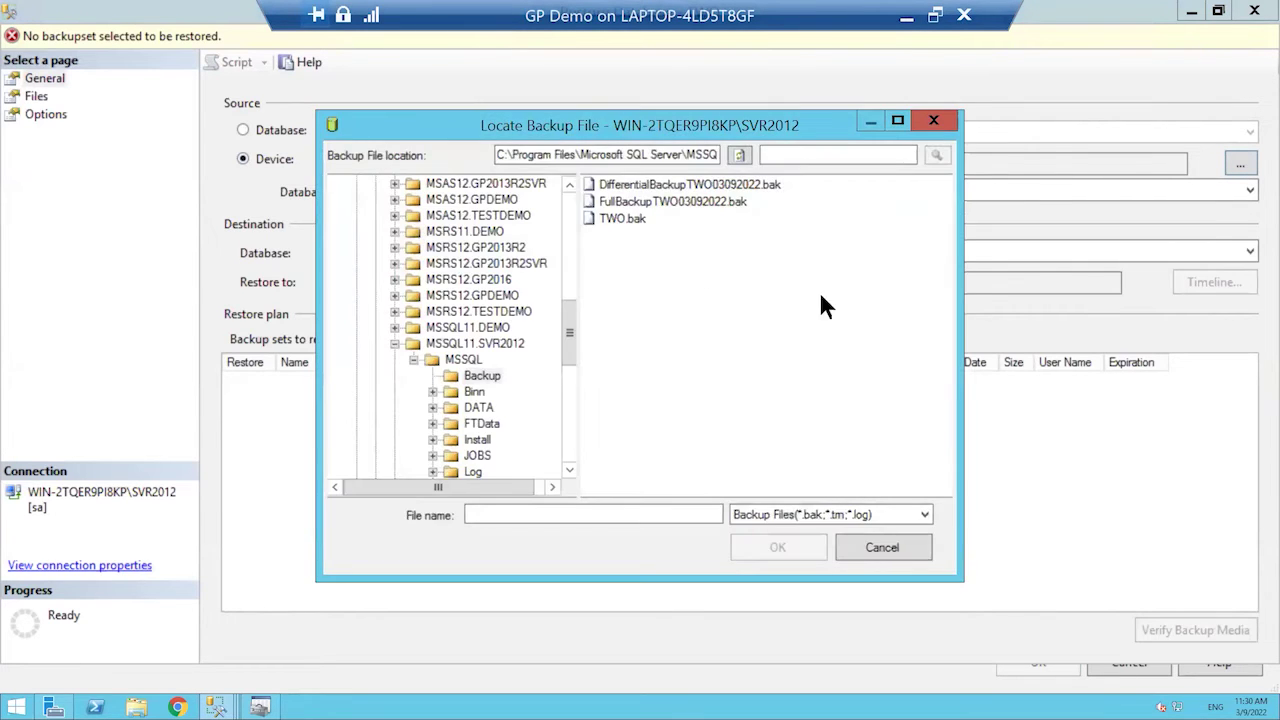
left_click(664, 188)
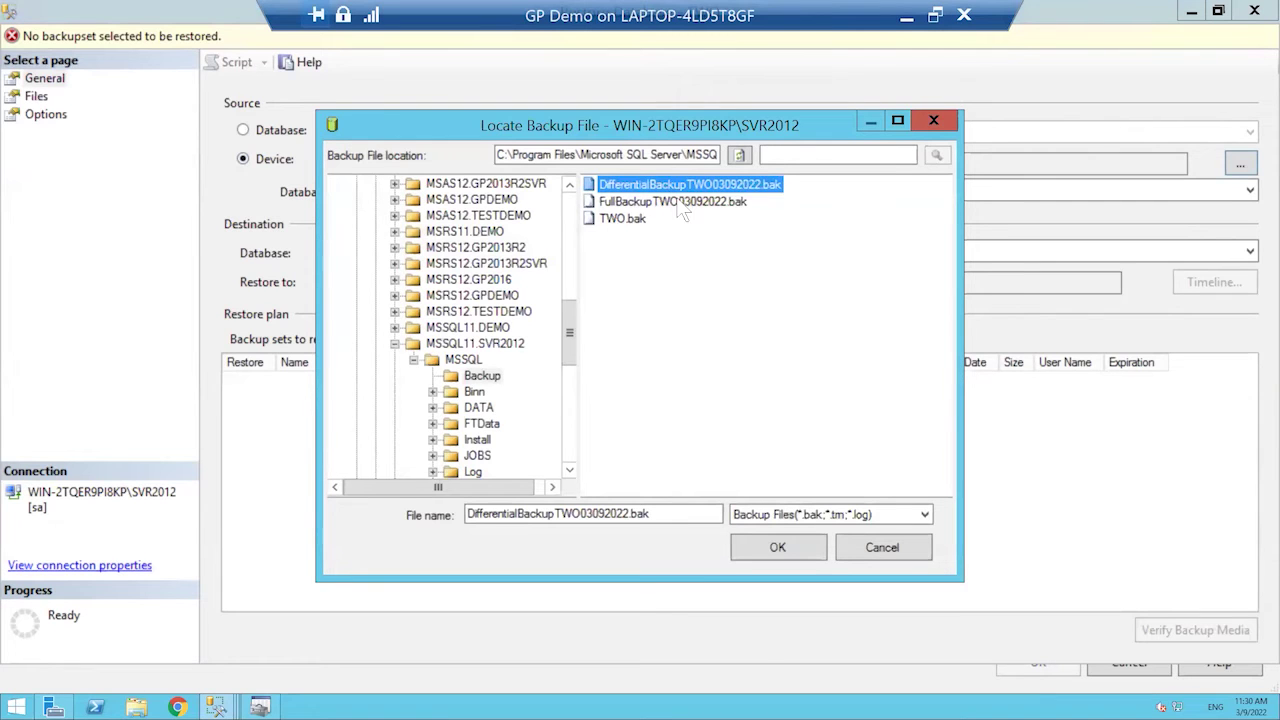
left_click(794, 546)
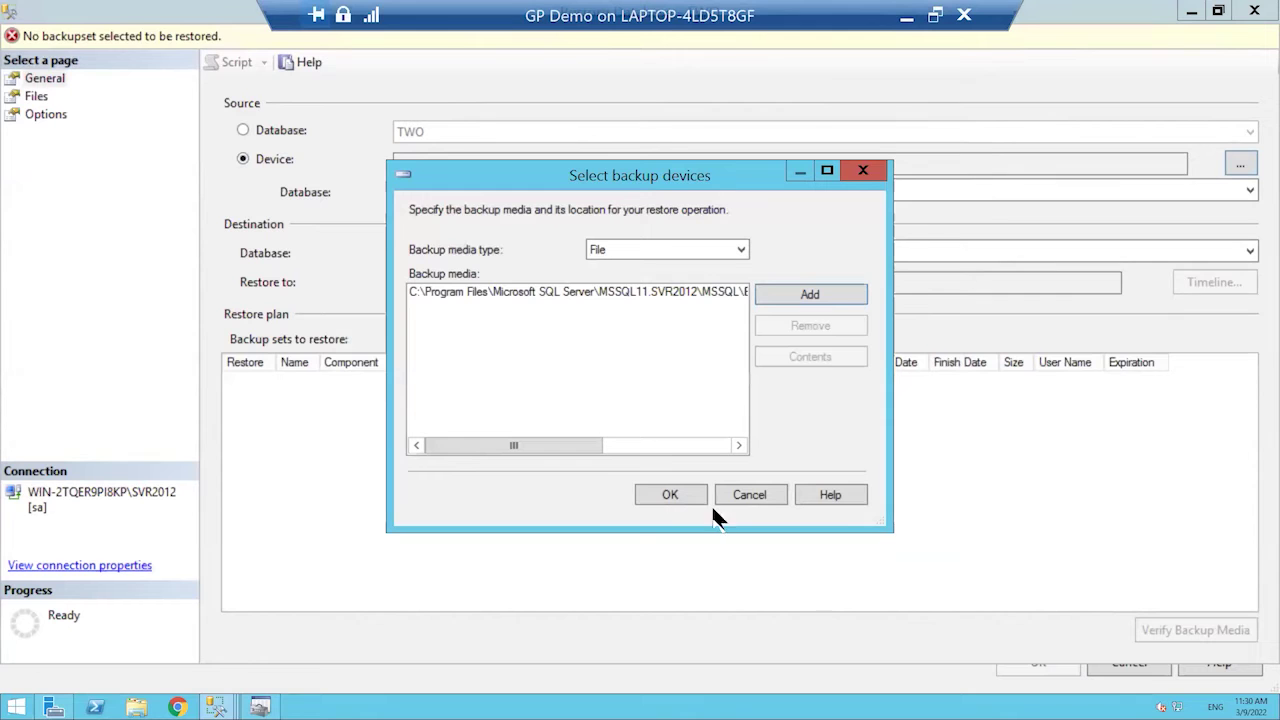
left_click(686, 500)
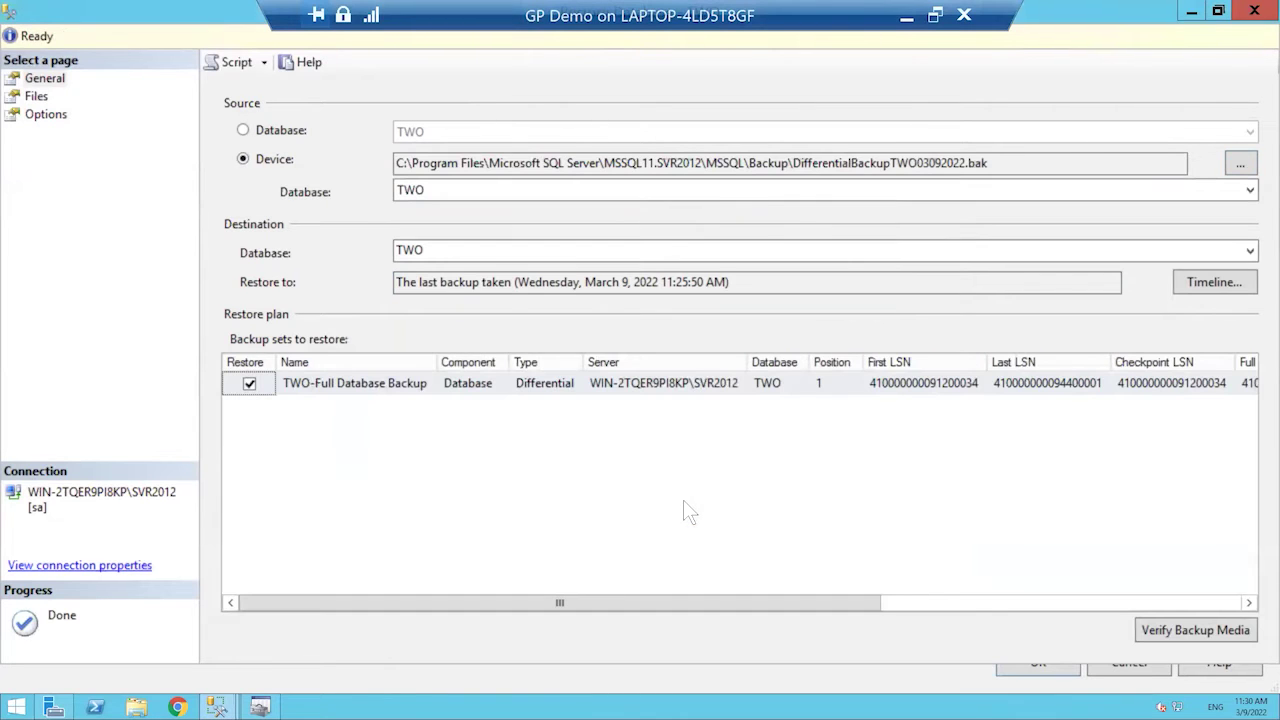
- Check the restore options and run the differential restore of TWO using RESTORE WITH RECOVERY
left_click(52, 115)
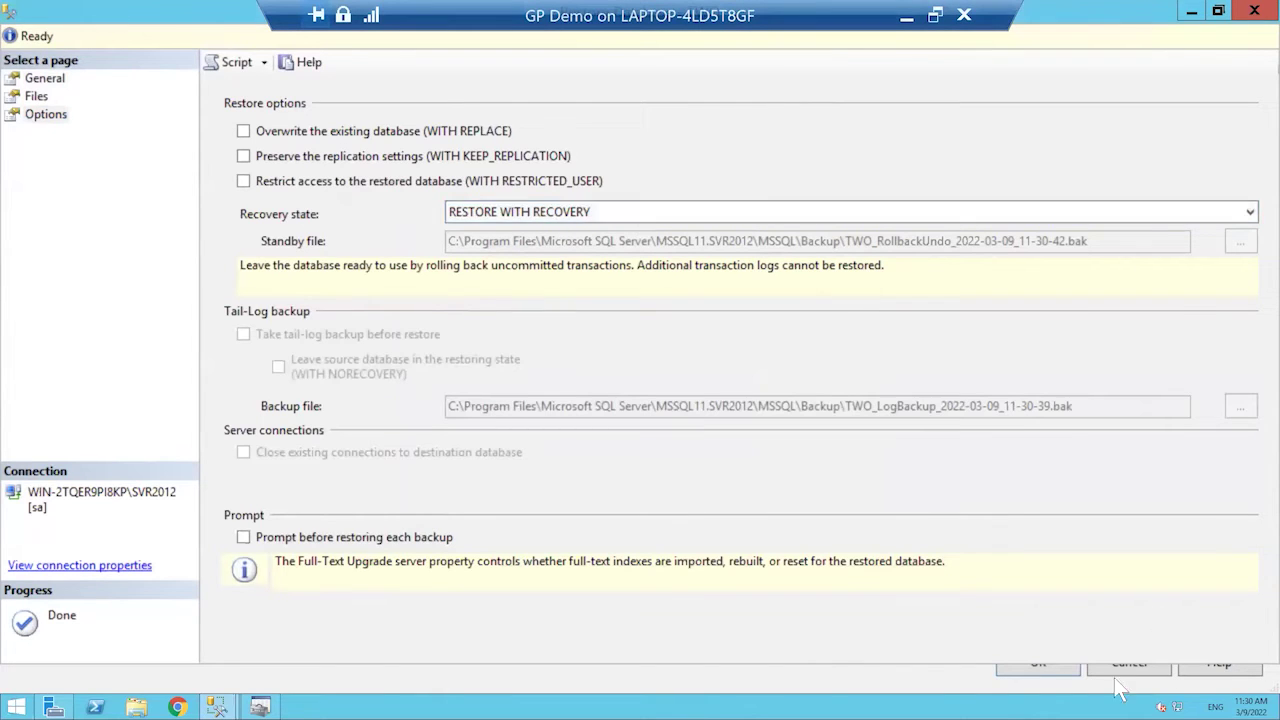
left_click(1056, 666)
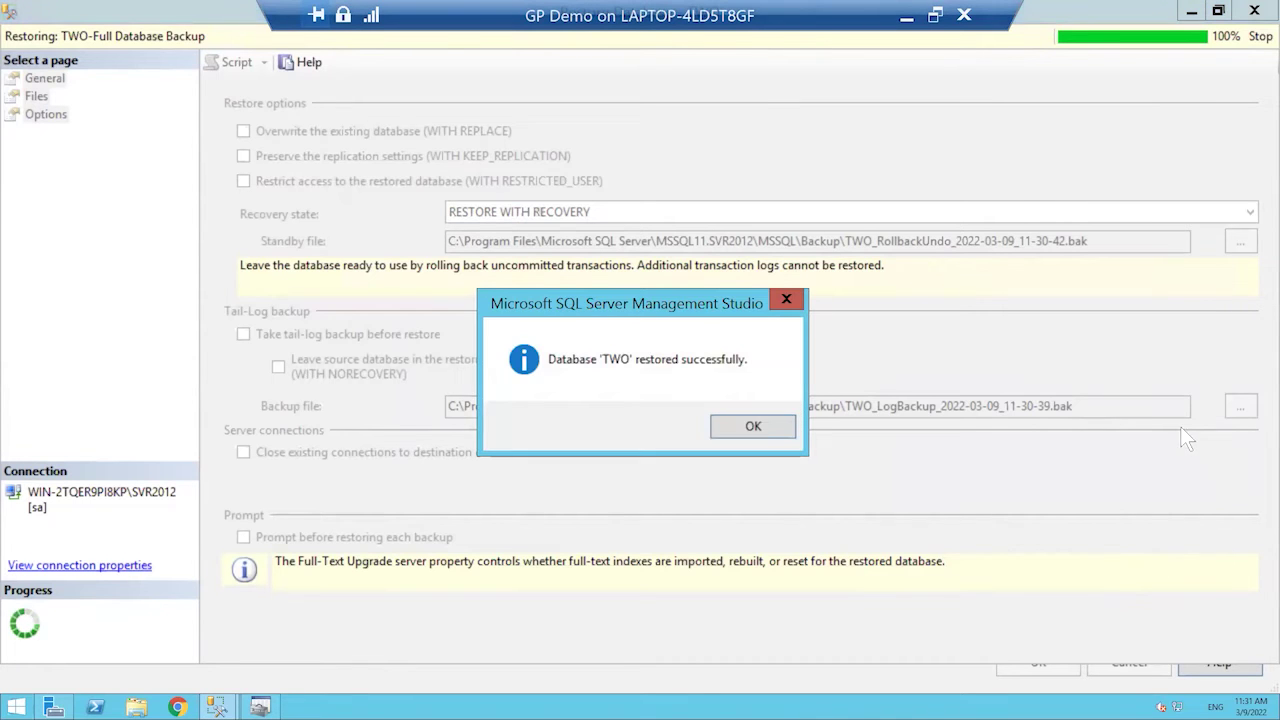
left_click(756, 428)
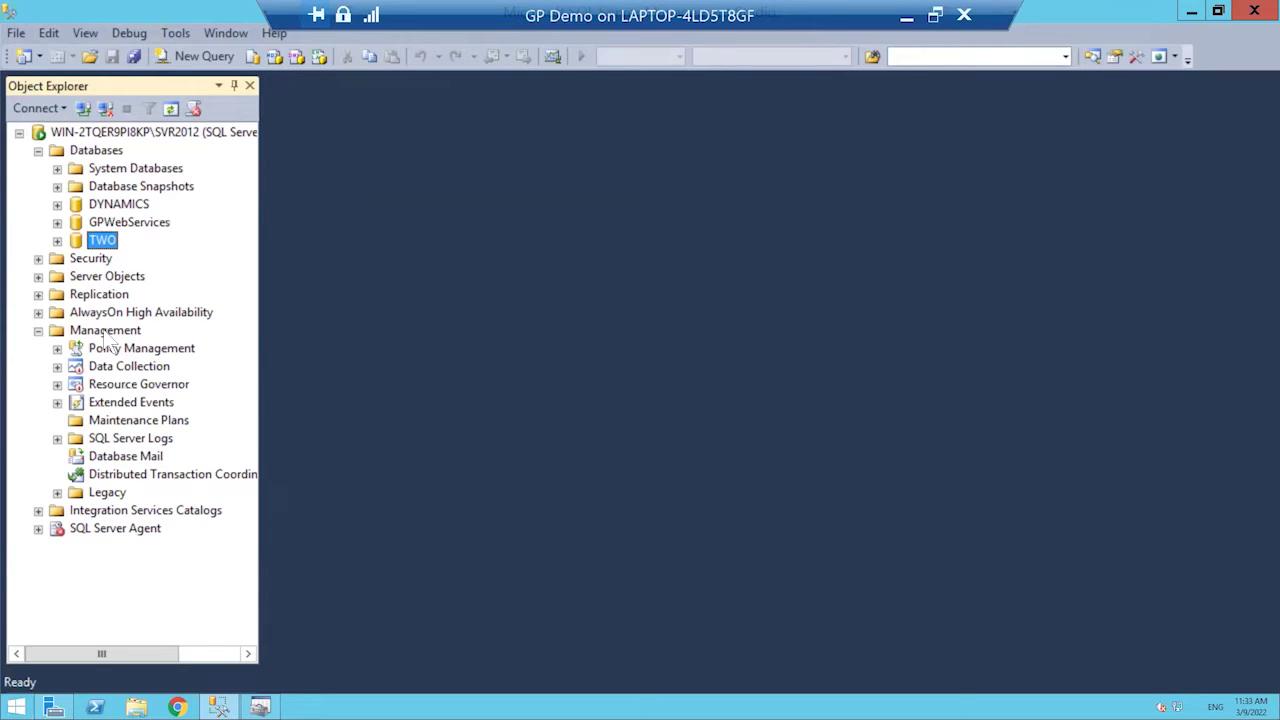
- Start the Maintenance Plan Wizard and name the new plan Nightly Backup
left_click(96, 422)
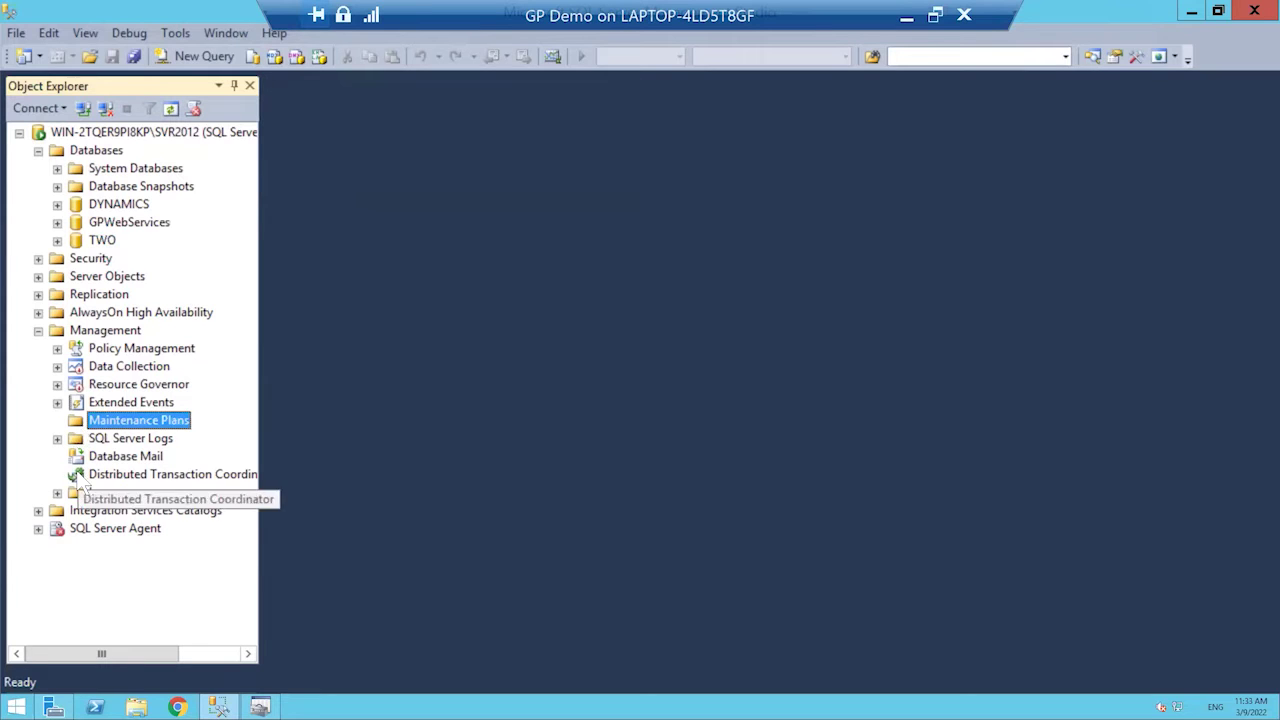
right_click(124, 426)
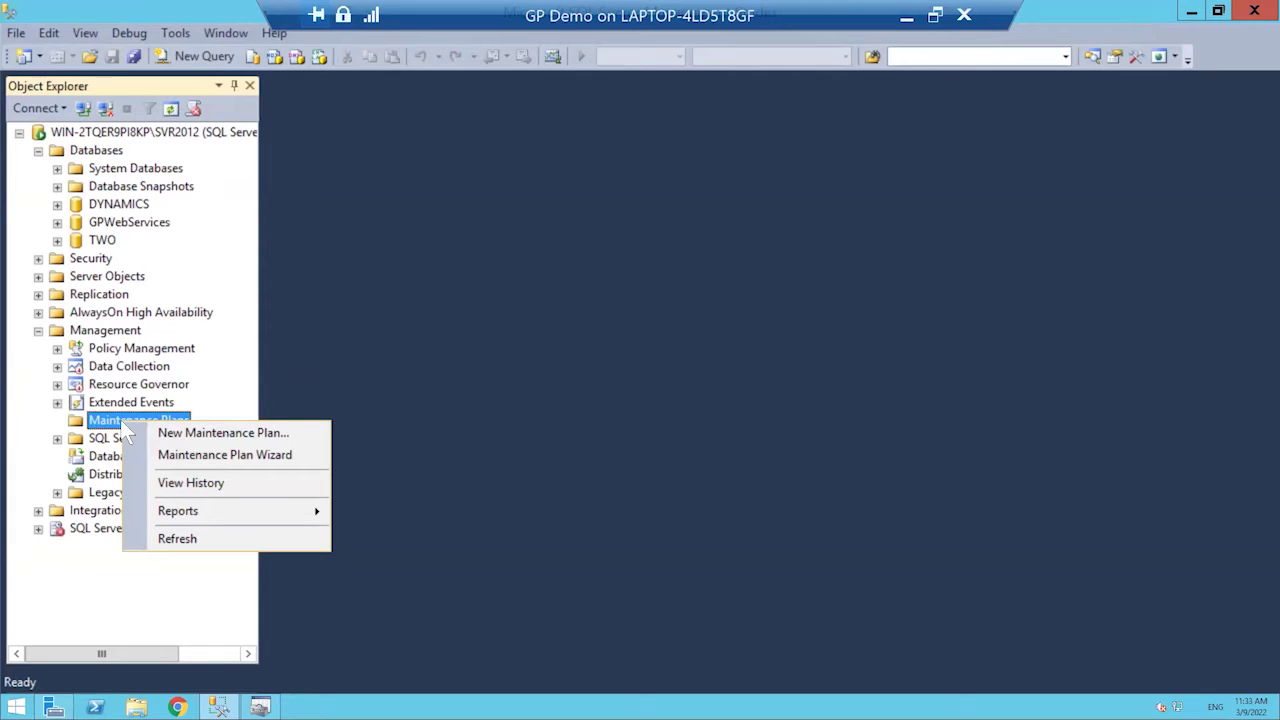
left_click(222, 456)
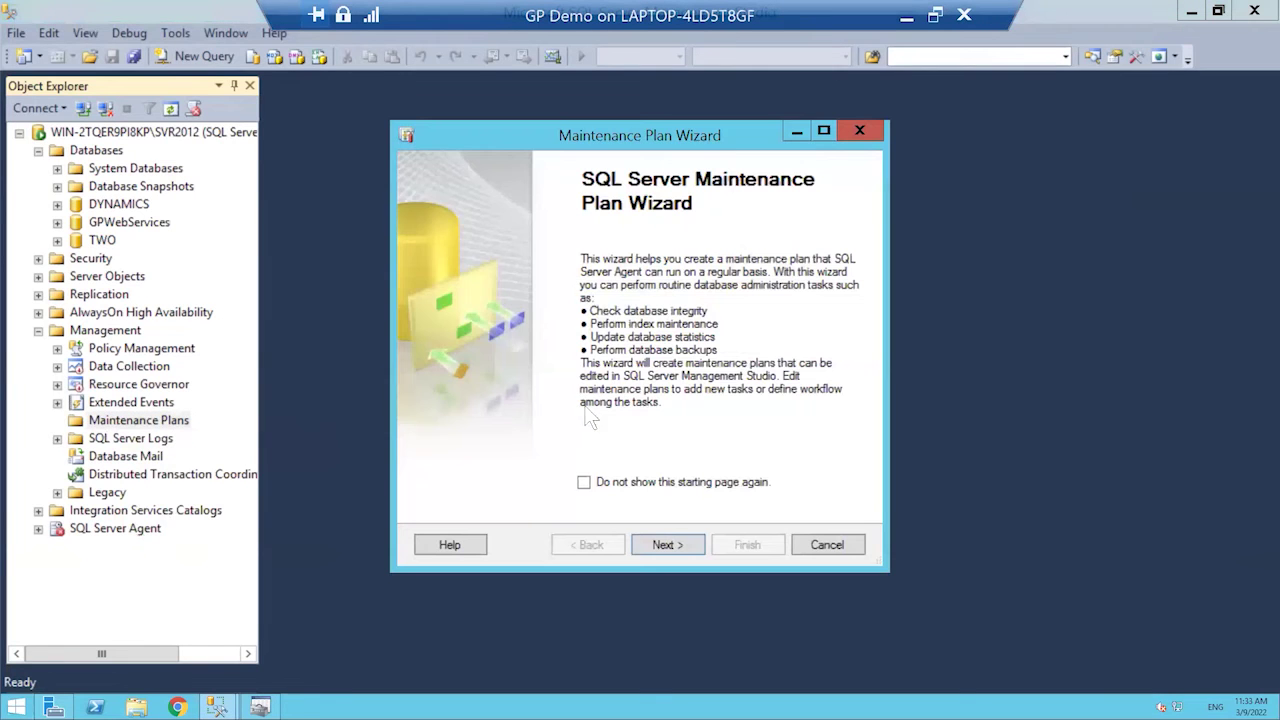
left_click(668, 548)
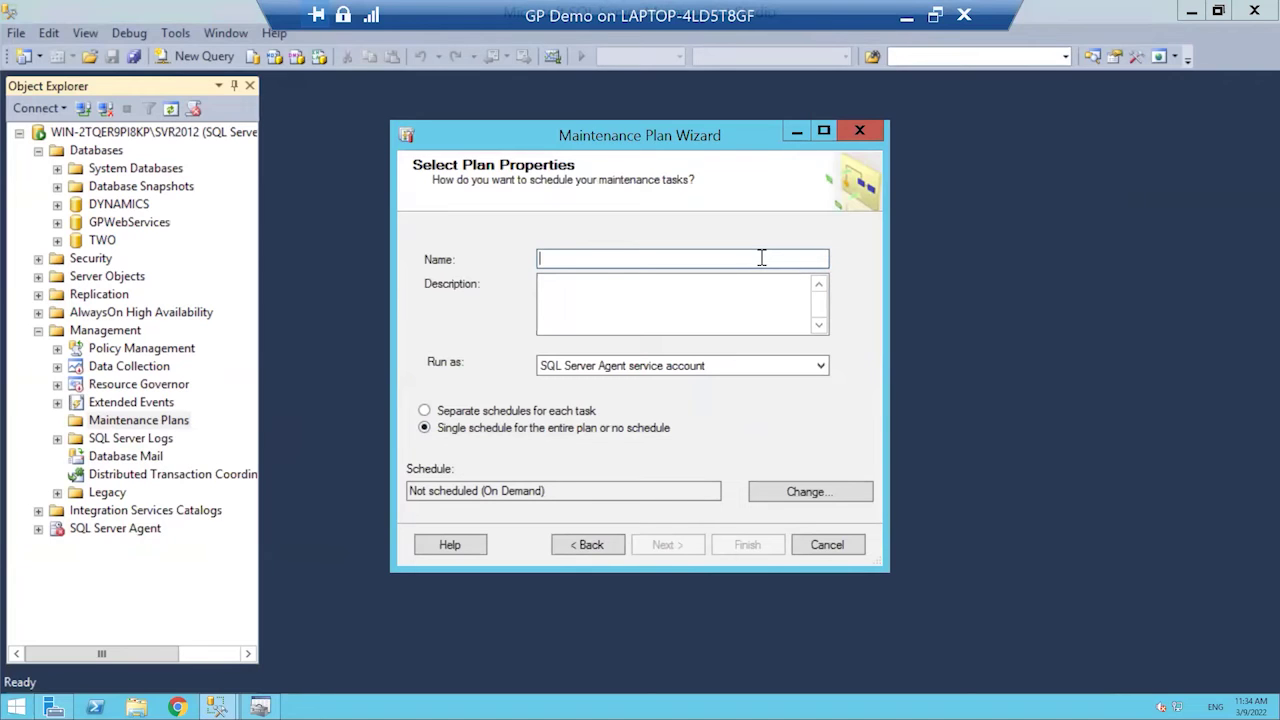
type("Nightly Backup")
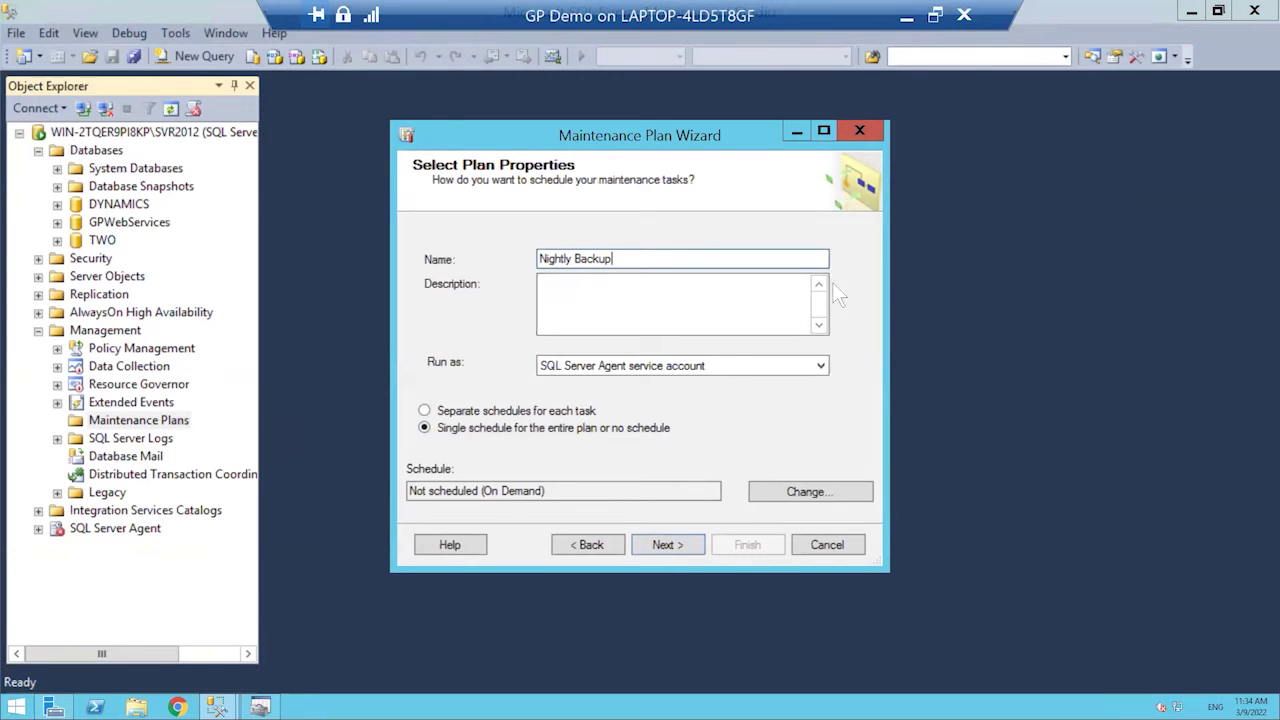
- Describe the plan as "Dynamics GP Backup - This is to backup all our high priority databases" and proceed to the maintenance task selection
left_click(776, 287)
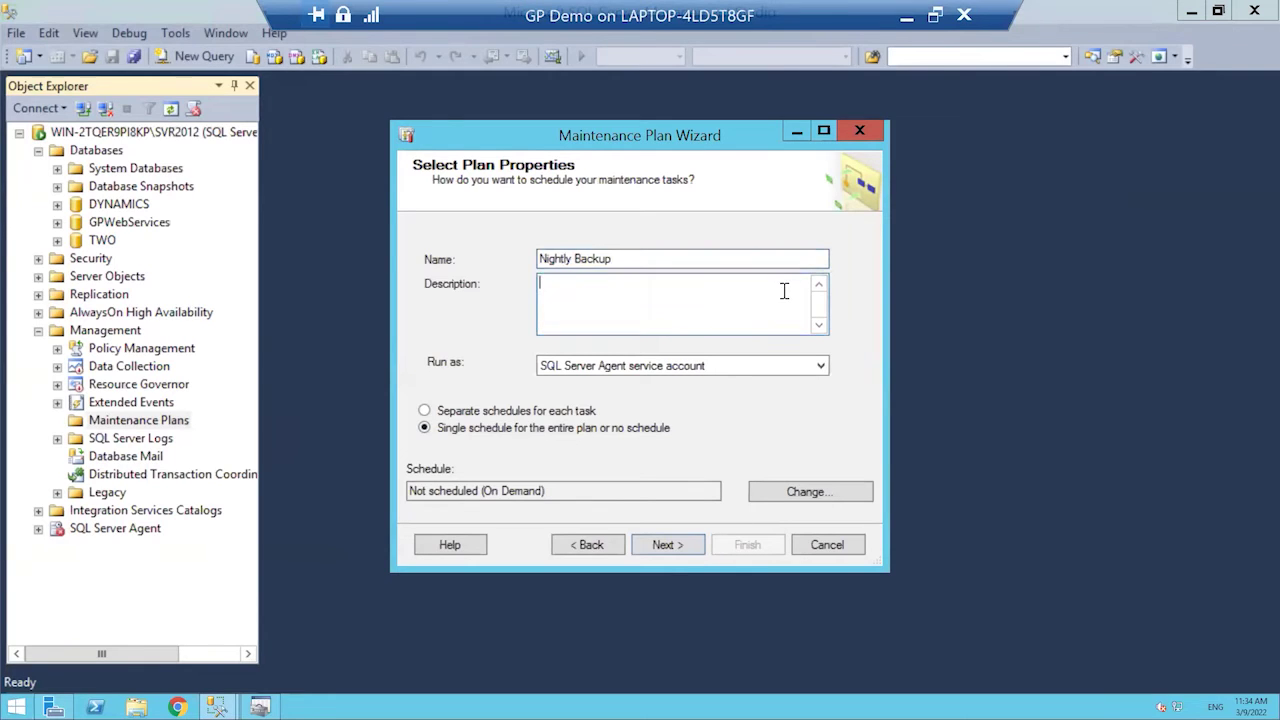
type("Dynamics")
type(" GS")
key("BackSpace")
type("P bACKUP - ")
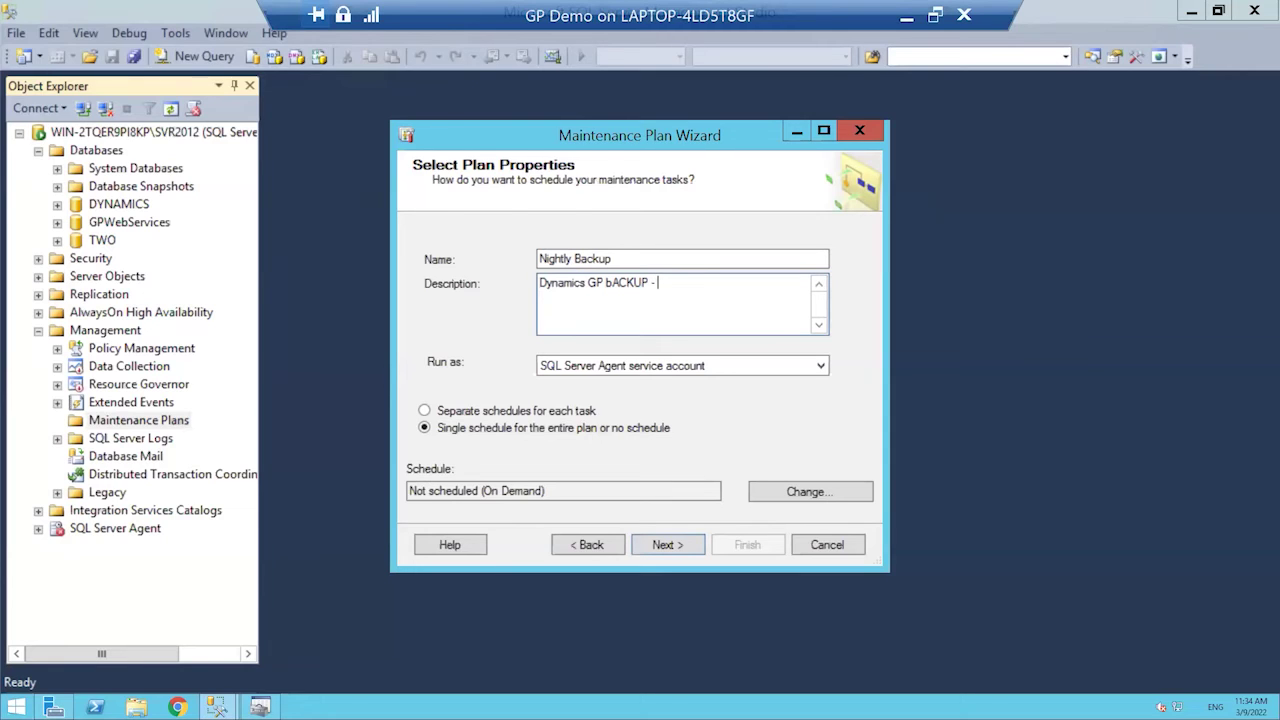
type("tH")
key("BackSpace")
key("BackSpace")
key("BackSpace")
key("BackSpace")
key("BackSpace")
key("BackSpace")
key("BackSpace")
key("BackSpace")
key("BackSpace")
key("BackSpace")
key("BackSpace")
type("Backup - This is to backup all ")
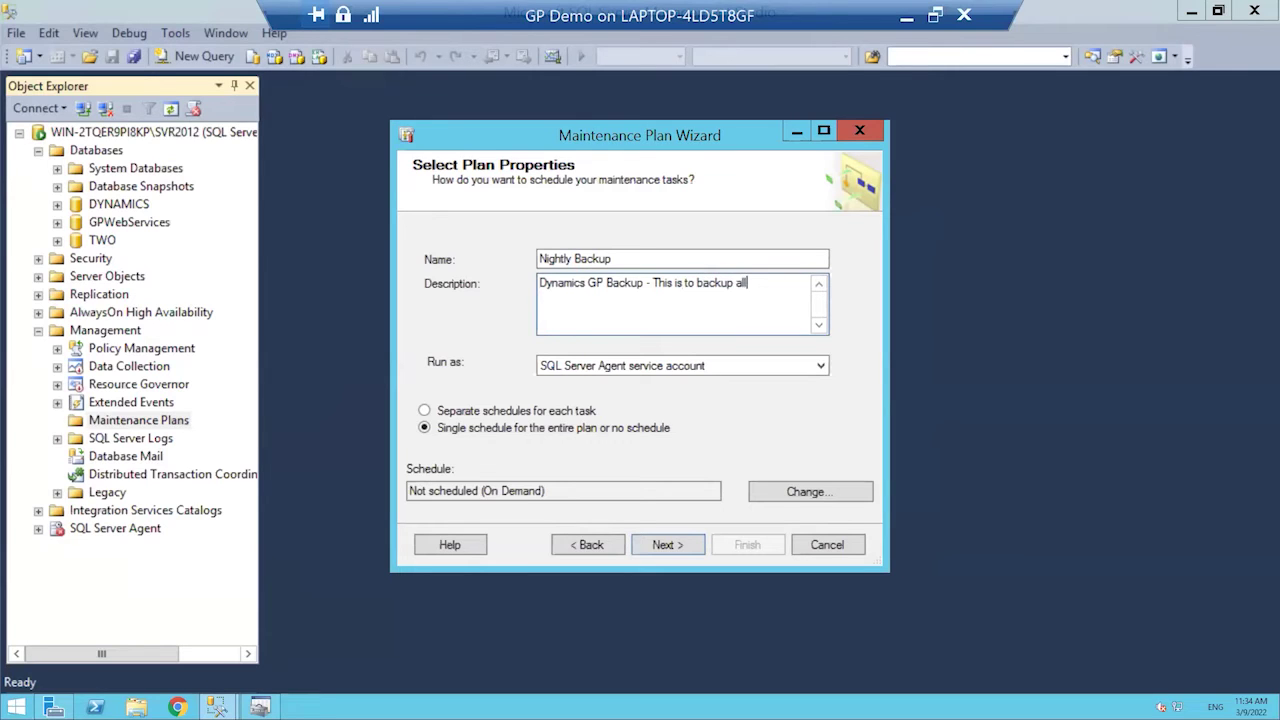
type("our high priority databases")
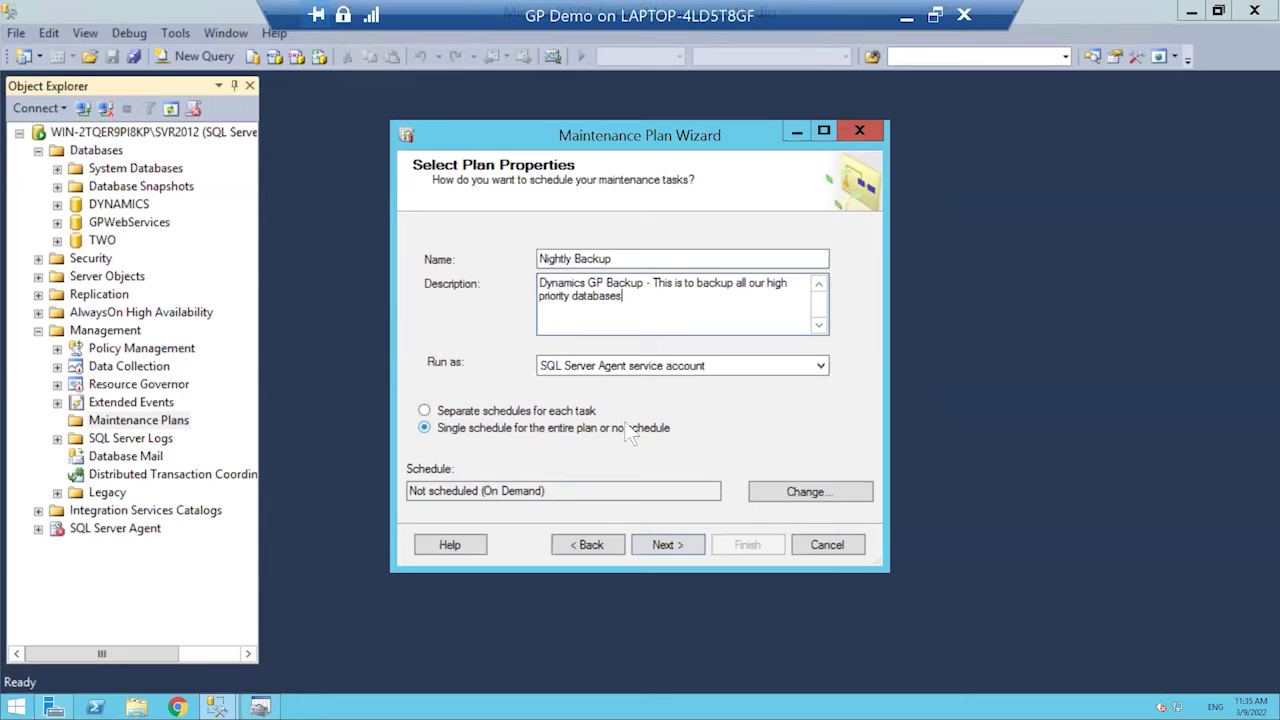
left_click(665, 544)
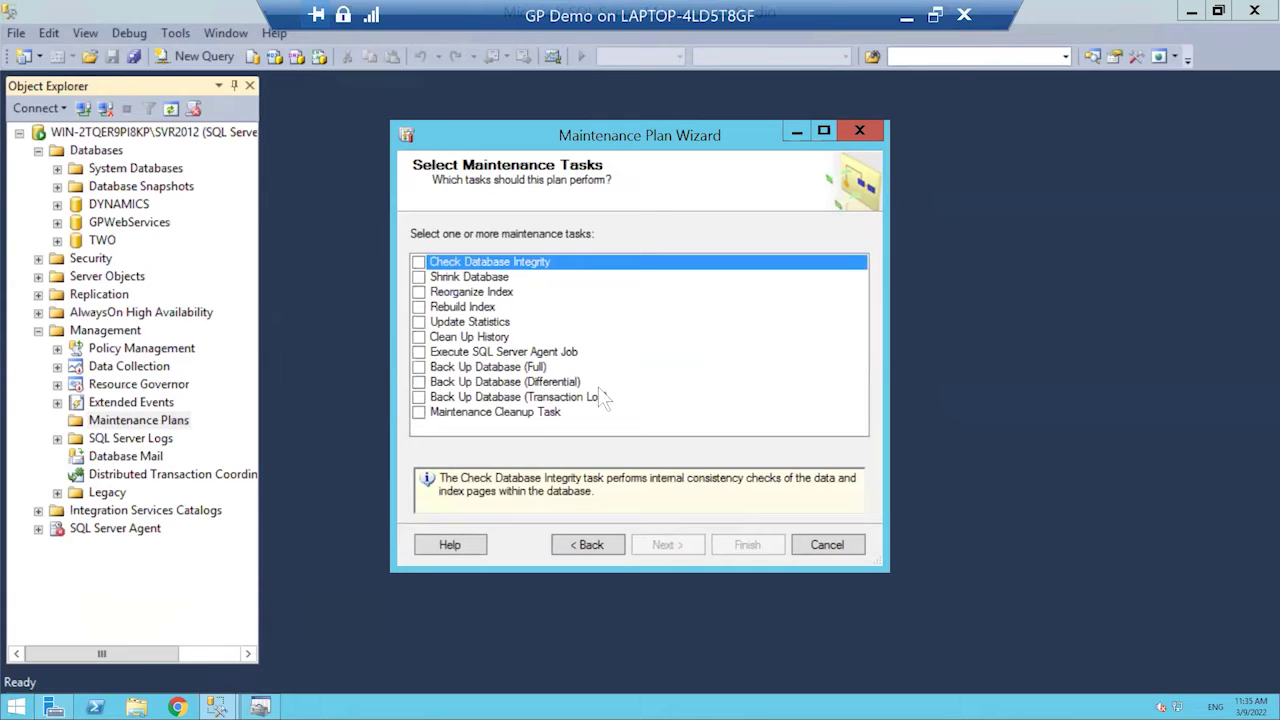
- Recheck the plan properties, then include the Check Database Integrity and Back Up Database (Full) tasks and proceed to the task order
left_click(575, 548)
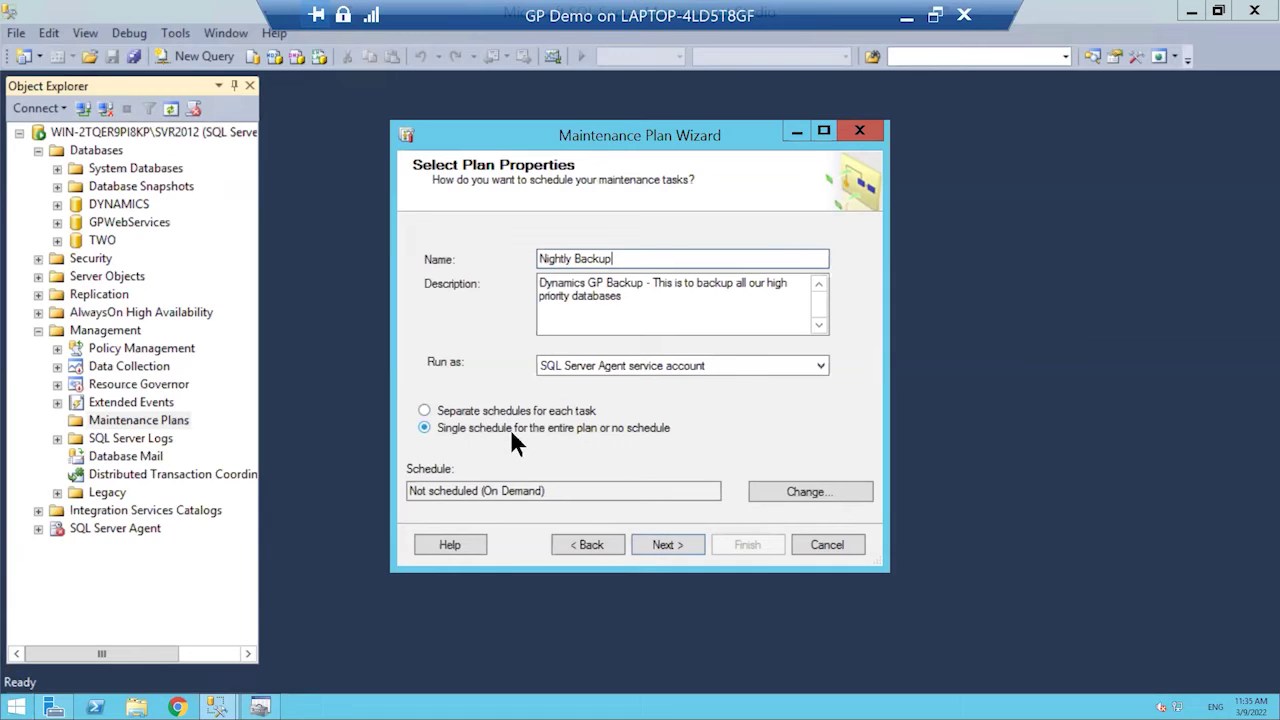
left_click(671, 543)
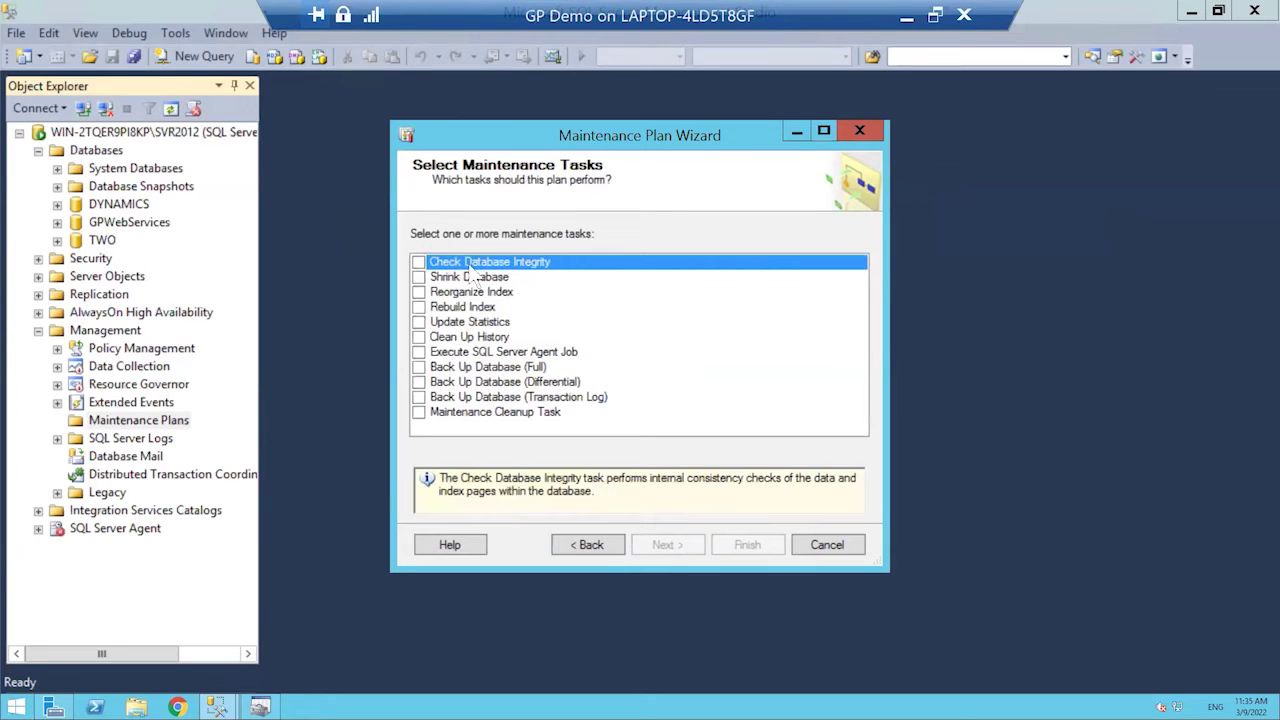
left_click(419, 262)
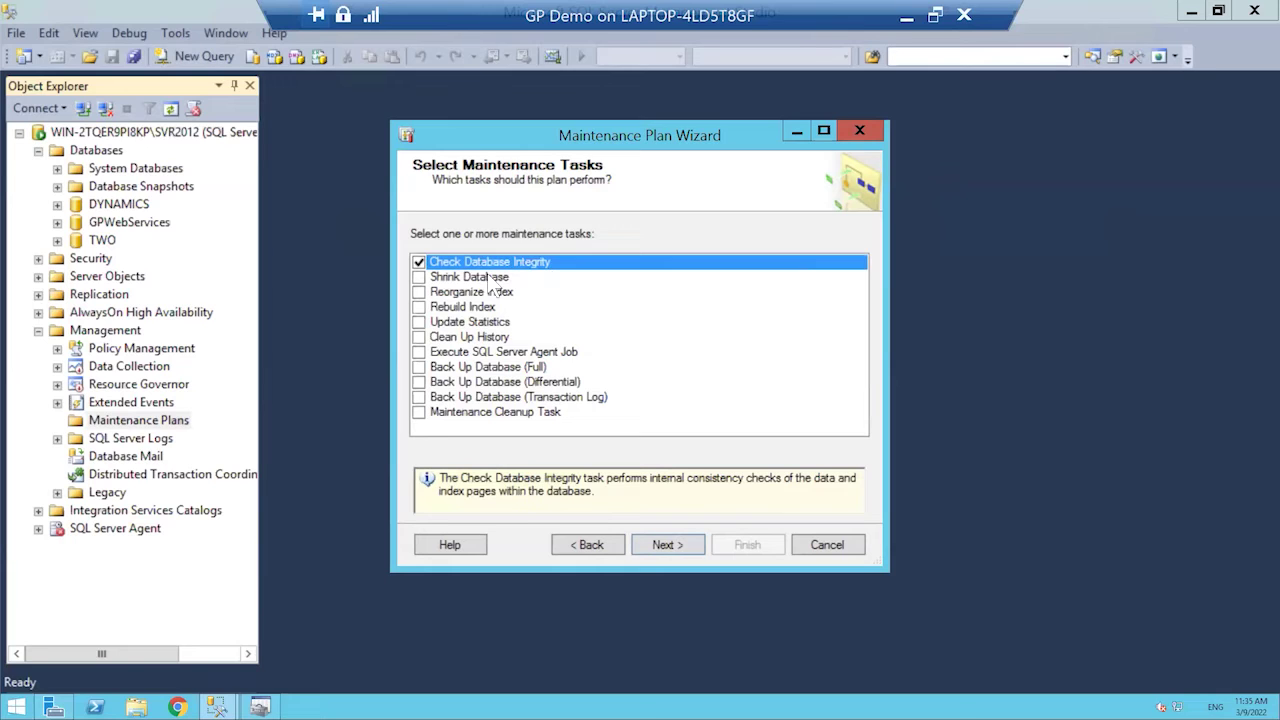
left_click(419, 367)
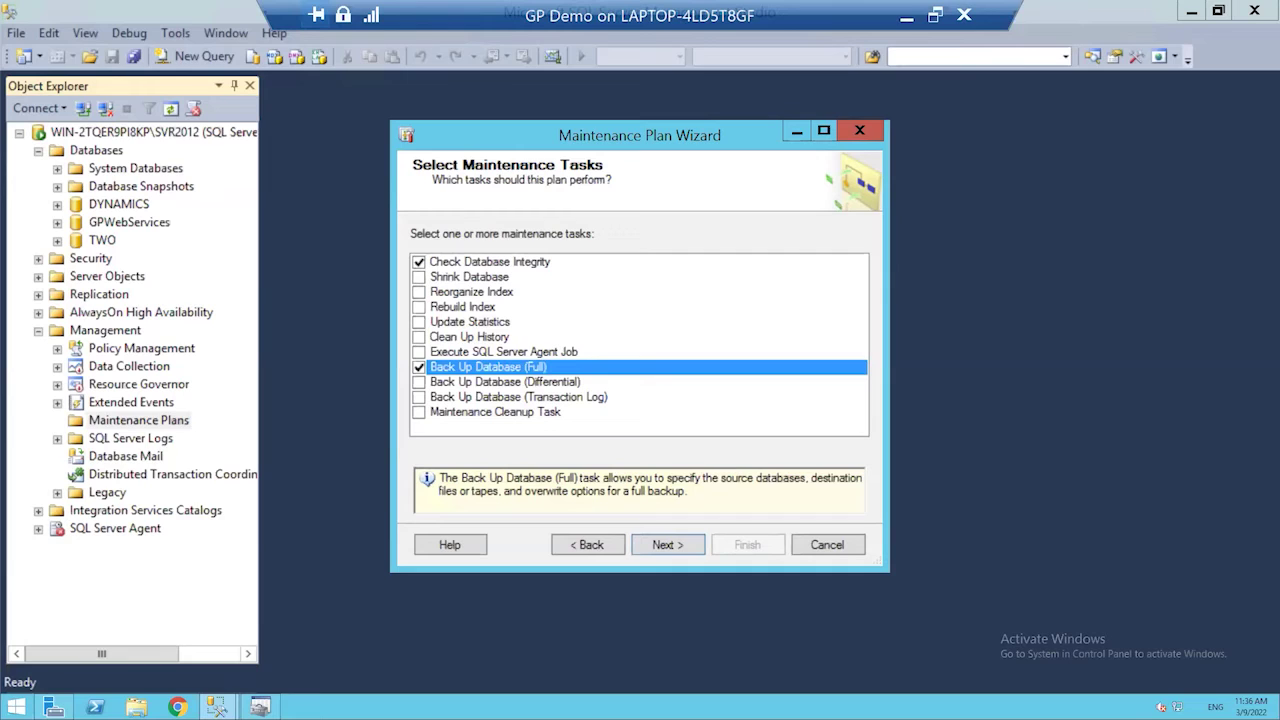
mouse_move(1279, 719)
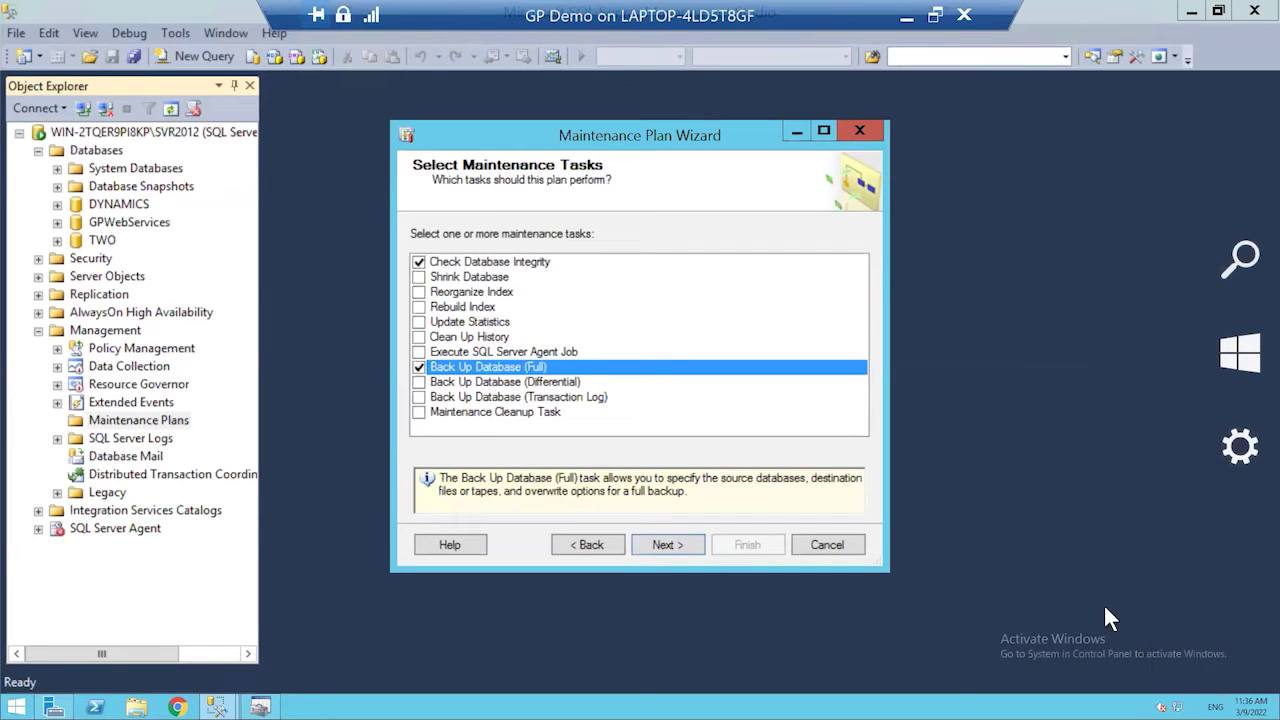
left_click(687, 547)
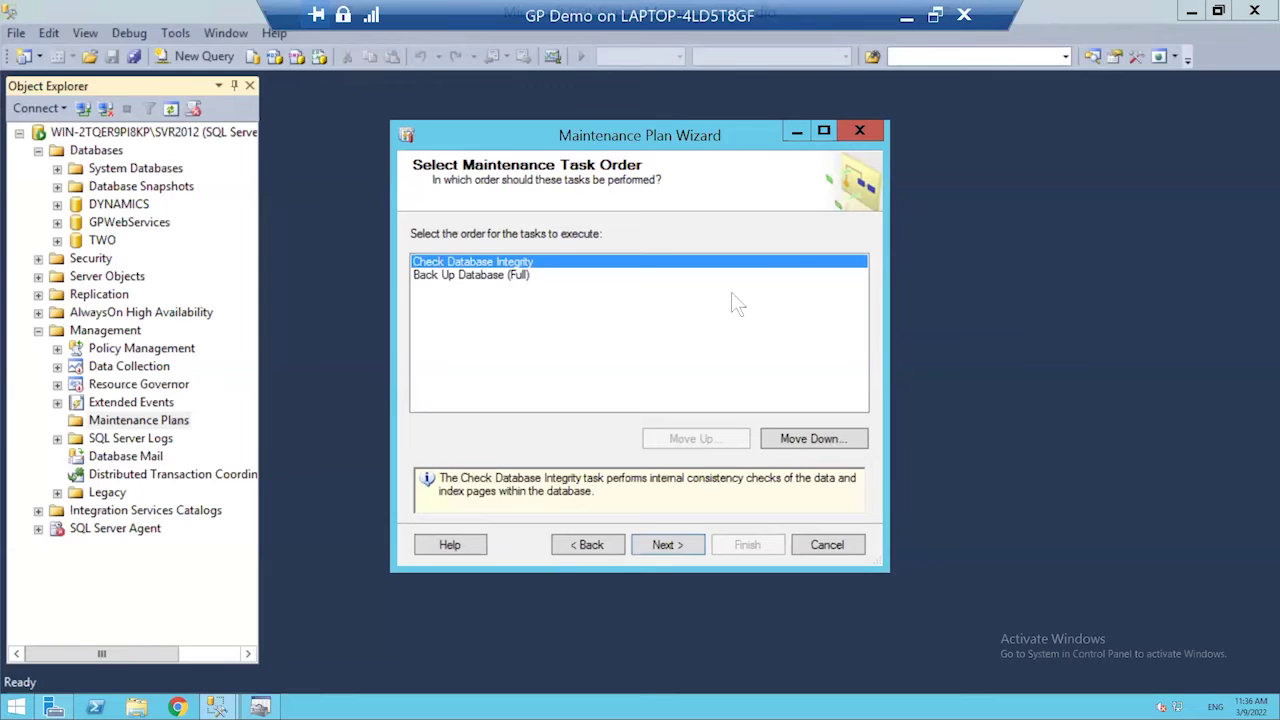
- Try reordering the tasks, keep Check Database Integrity ahead of Back Up Database (Full), and proceed to the integrity task
left_click(806, 438)
left_click(712, 438)
left_click(492, 276)
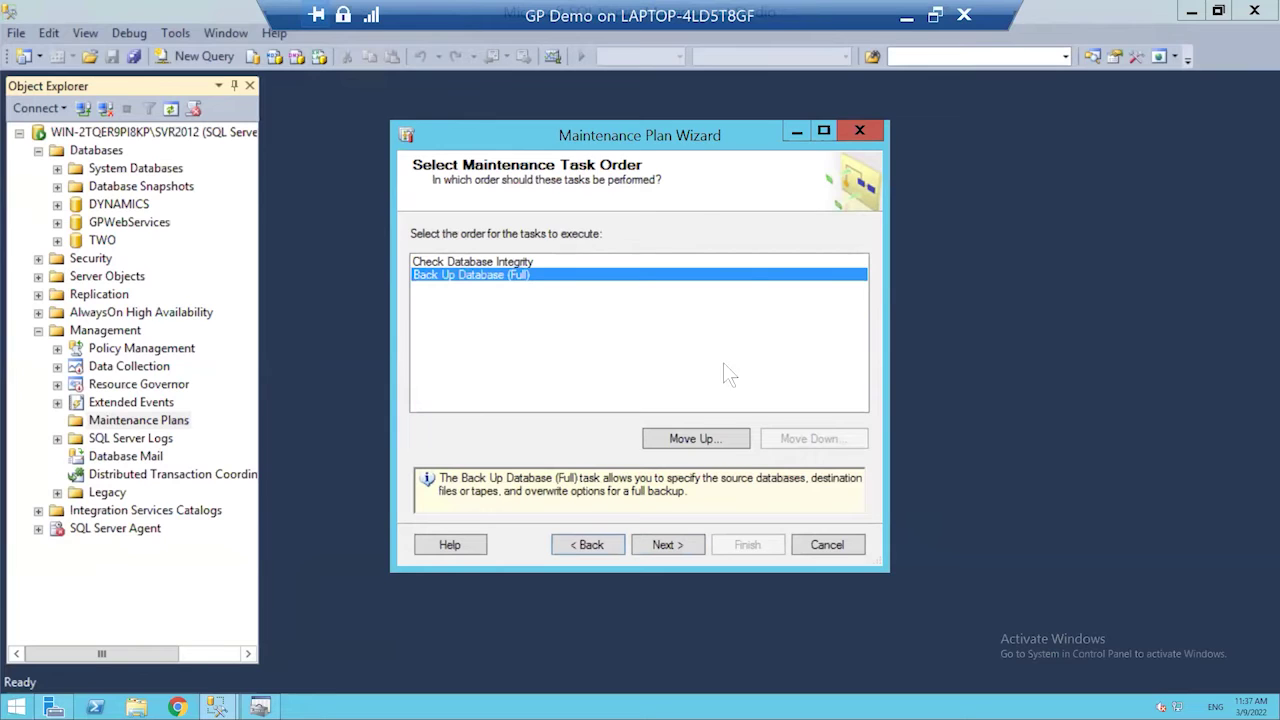
left_click(668, 545)
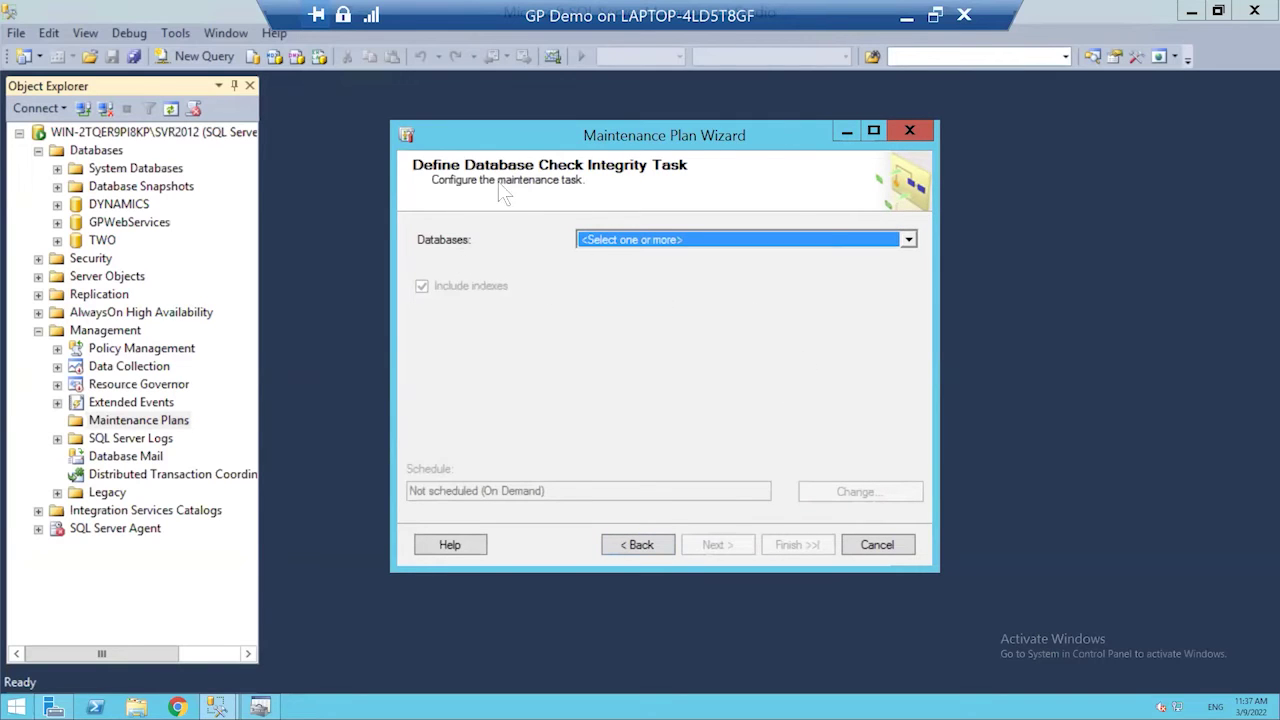
- Set the integrity check to run on the specific databases TWO and DYNAMICS
left_click(909, 241)
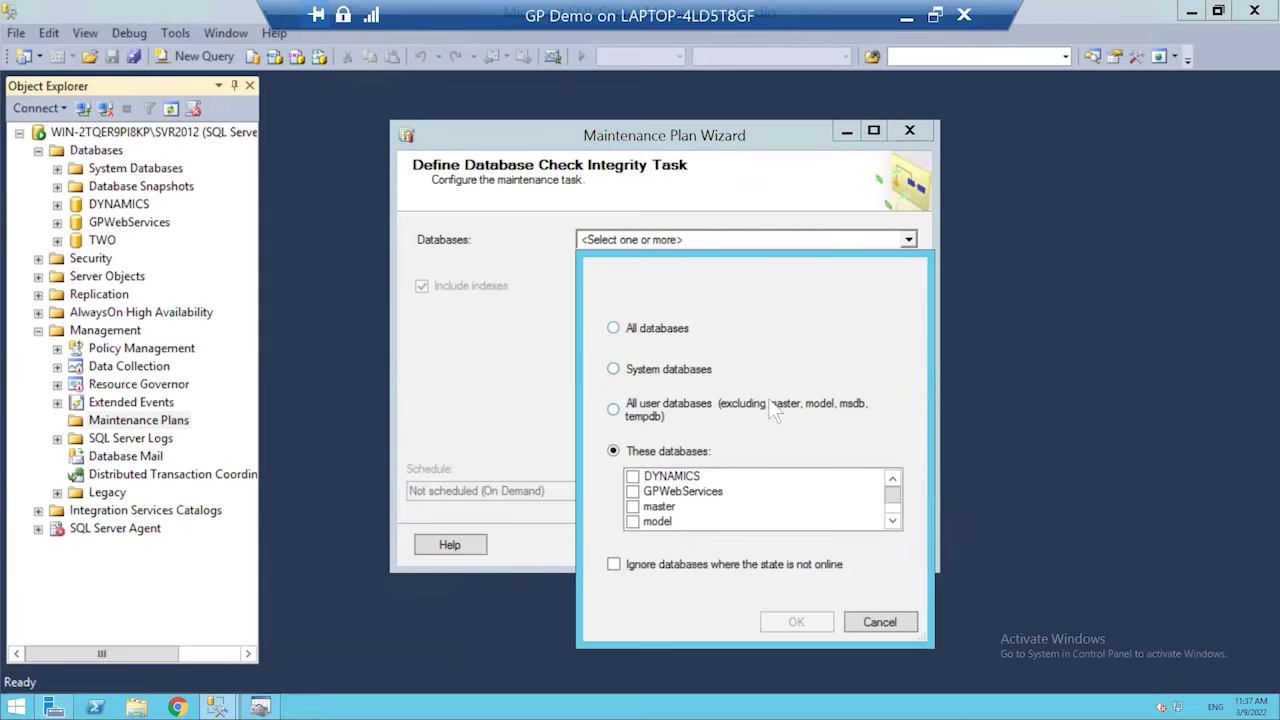
left_click(701, 388)
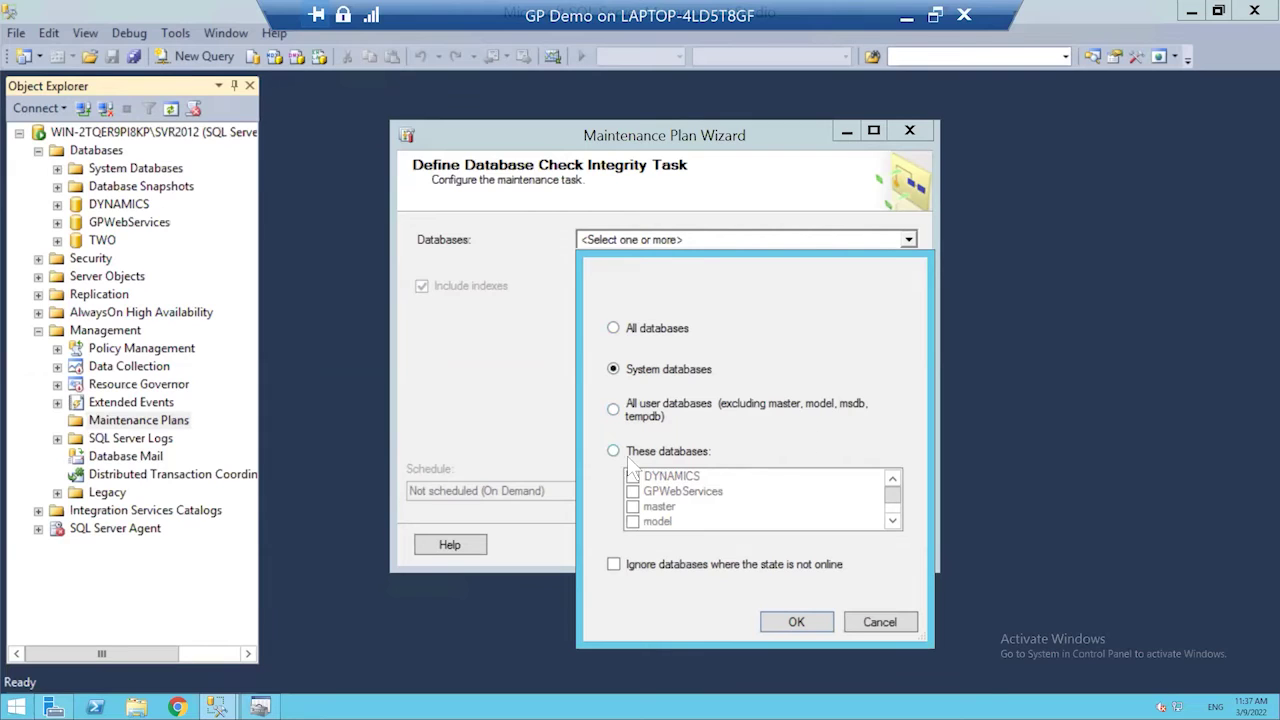
left_click(614, 452)
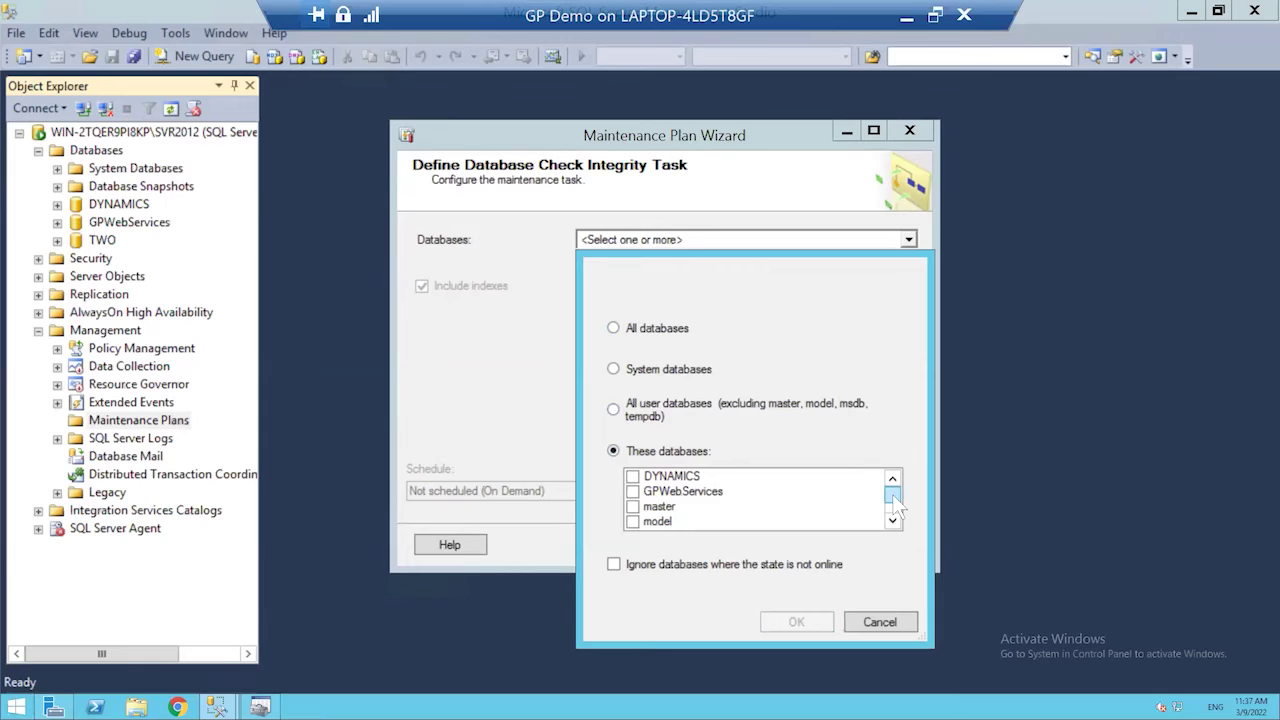
left_click_drag(892, 494, 892, 510)
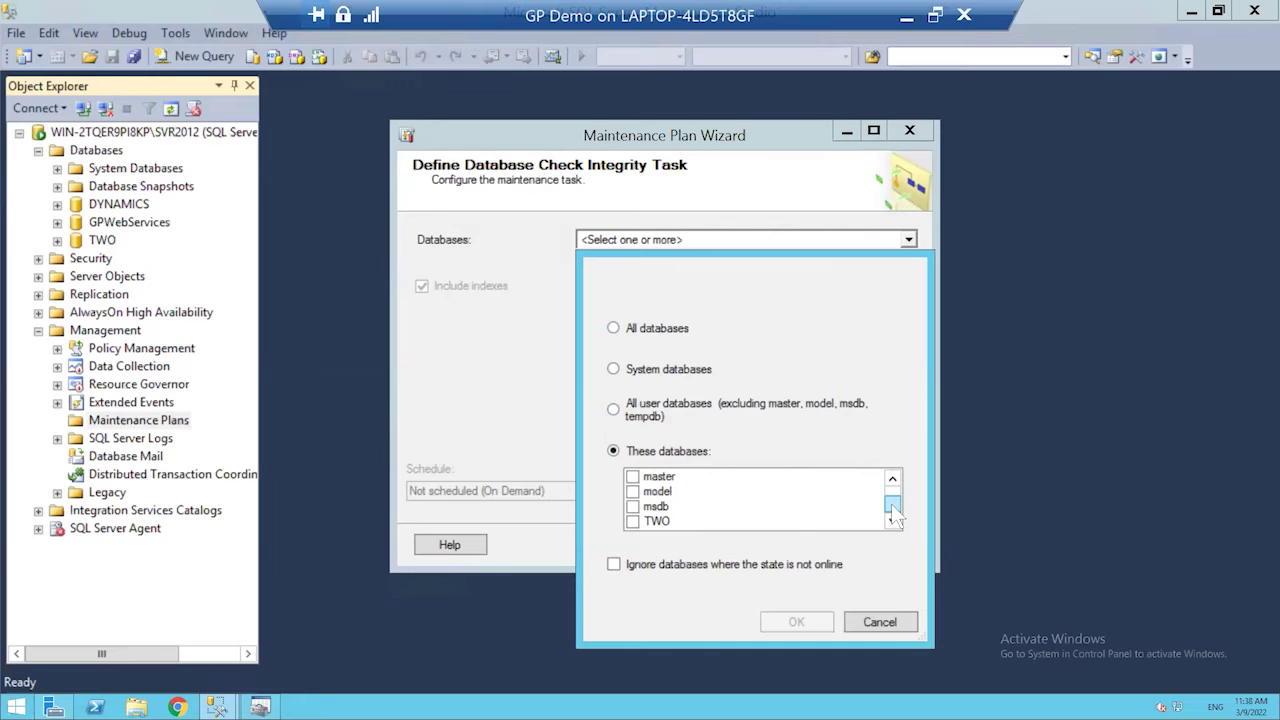
left_click(633, 521)
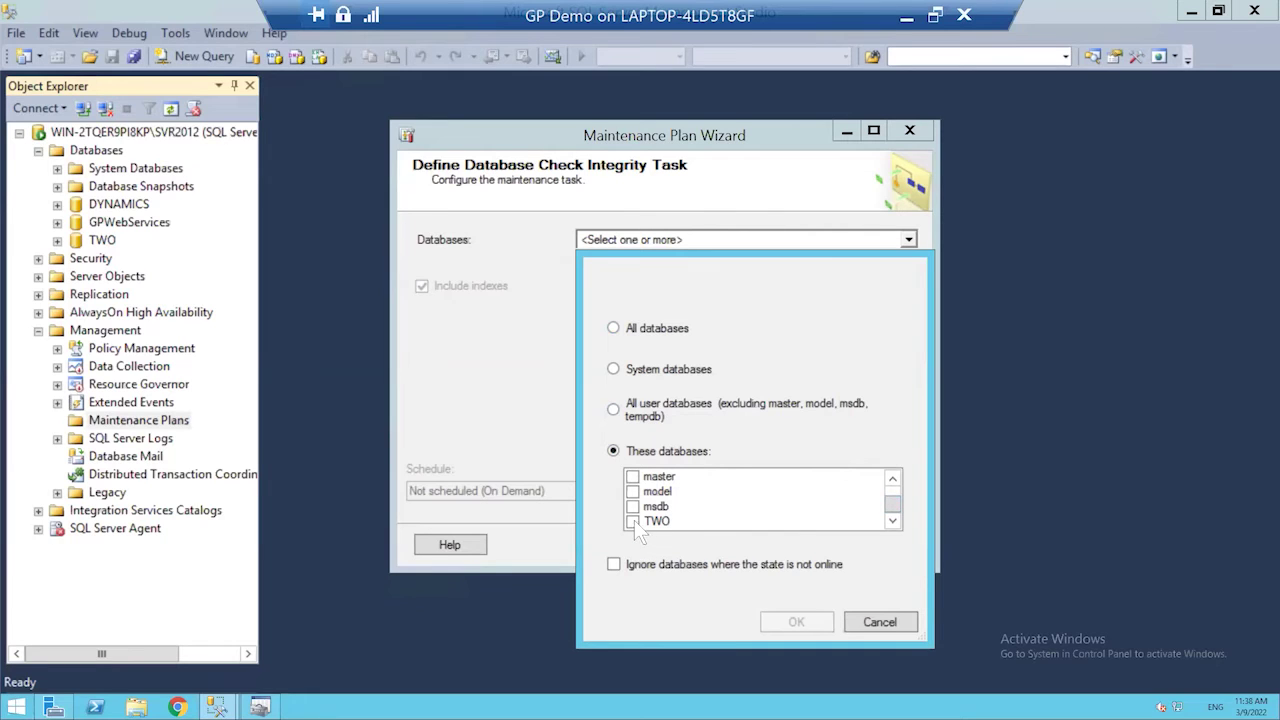
left_click(892, 479)
left_click(892, 479)
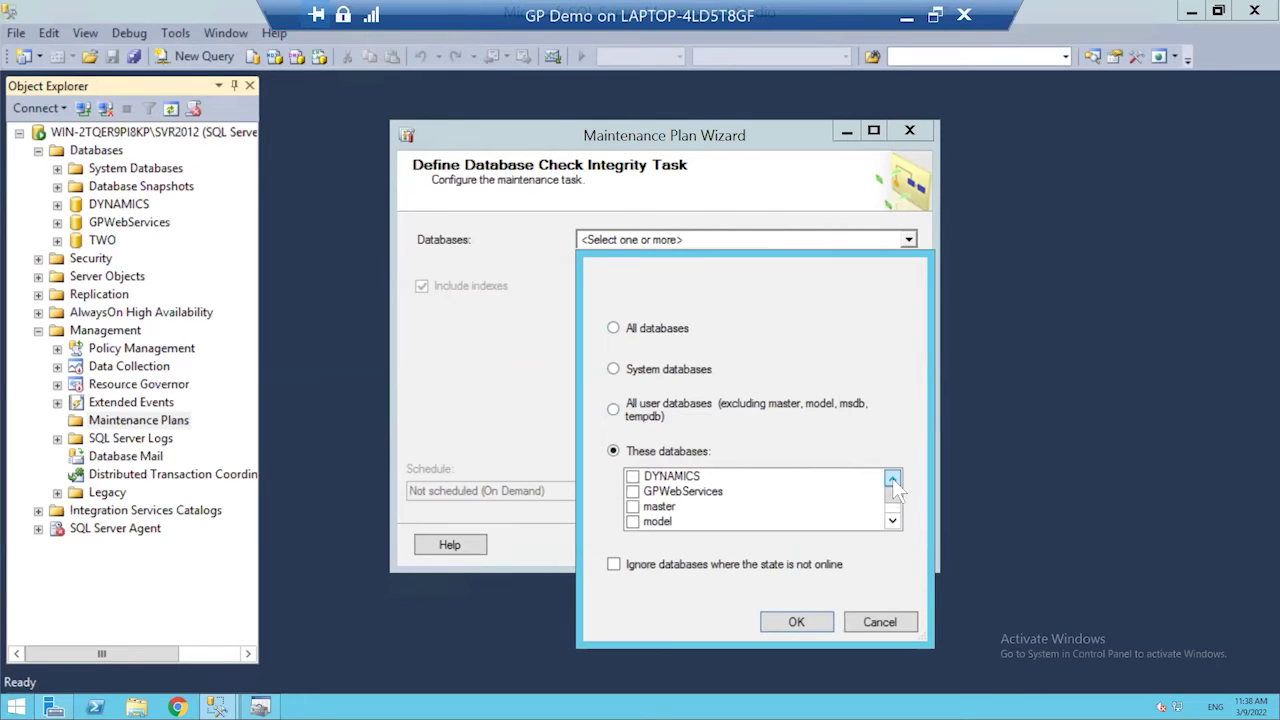
left_click(632, 477)
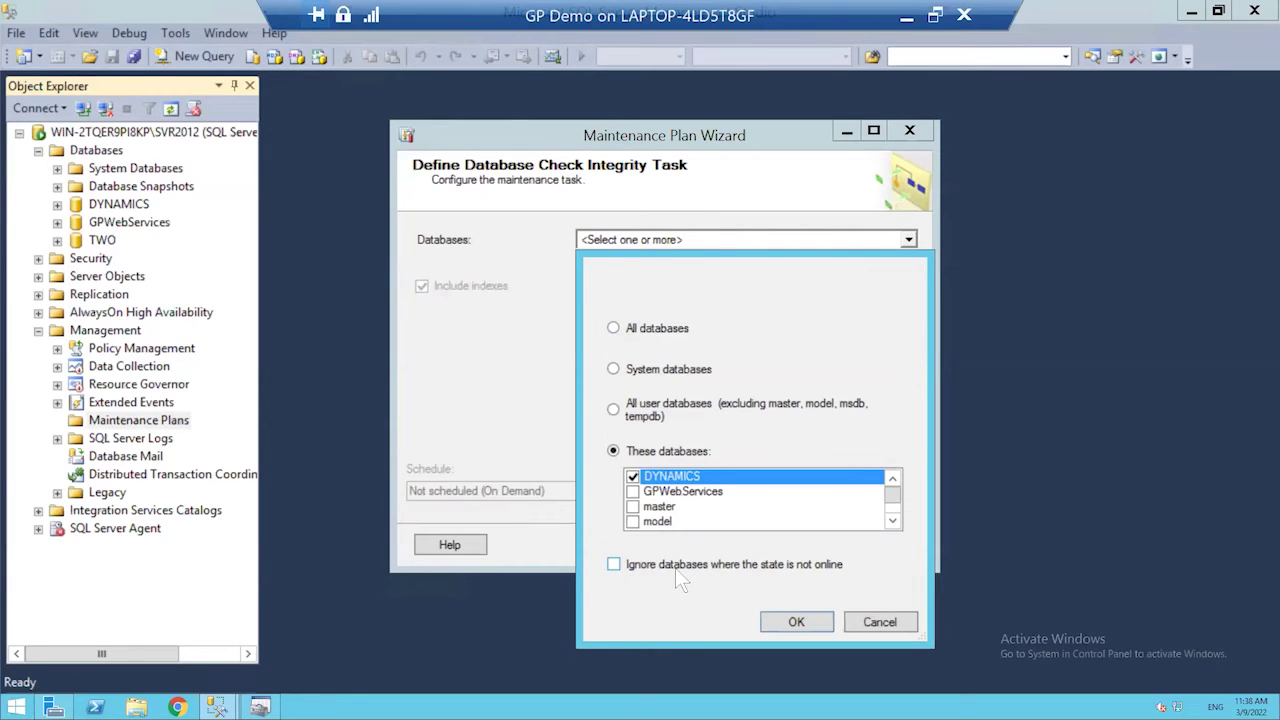
left_click(616, 568)
left_click(796, 622)
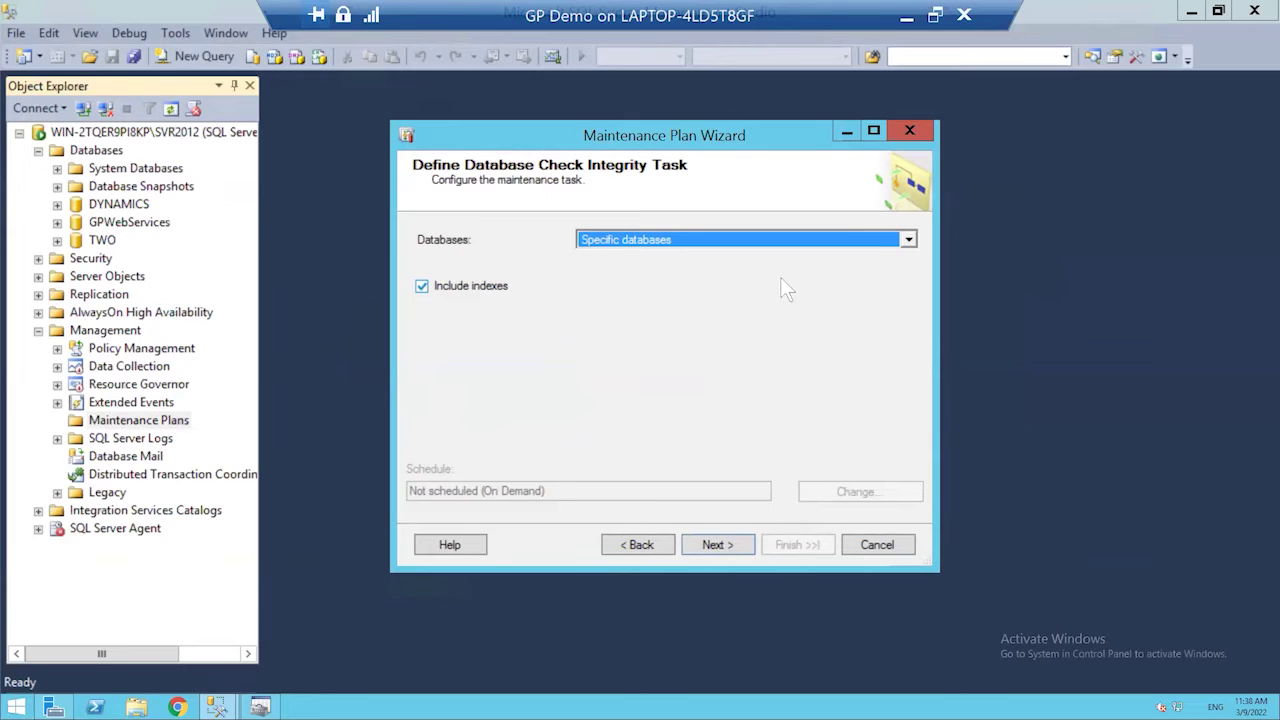
- Recheck the integrity task's database selection and proceed to the full backup task definition
left_click(908, 240)
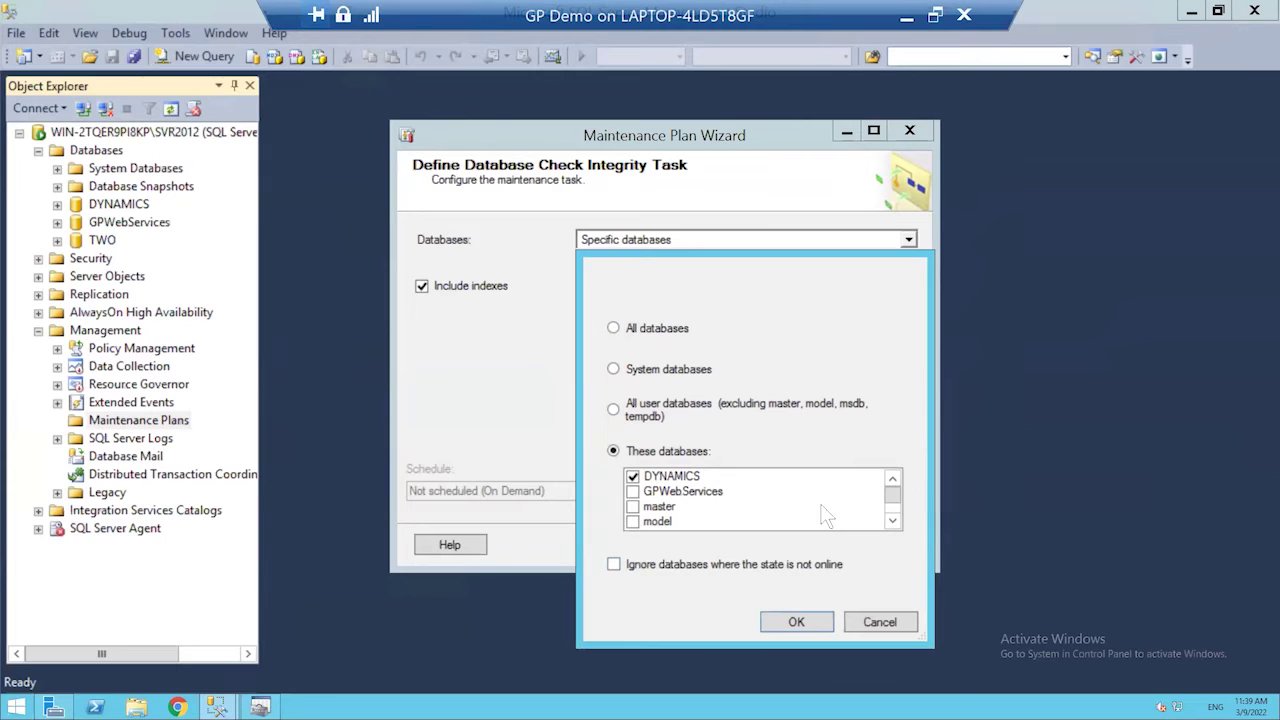
left_click(795, 622)
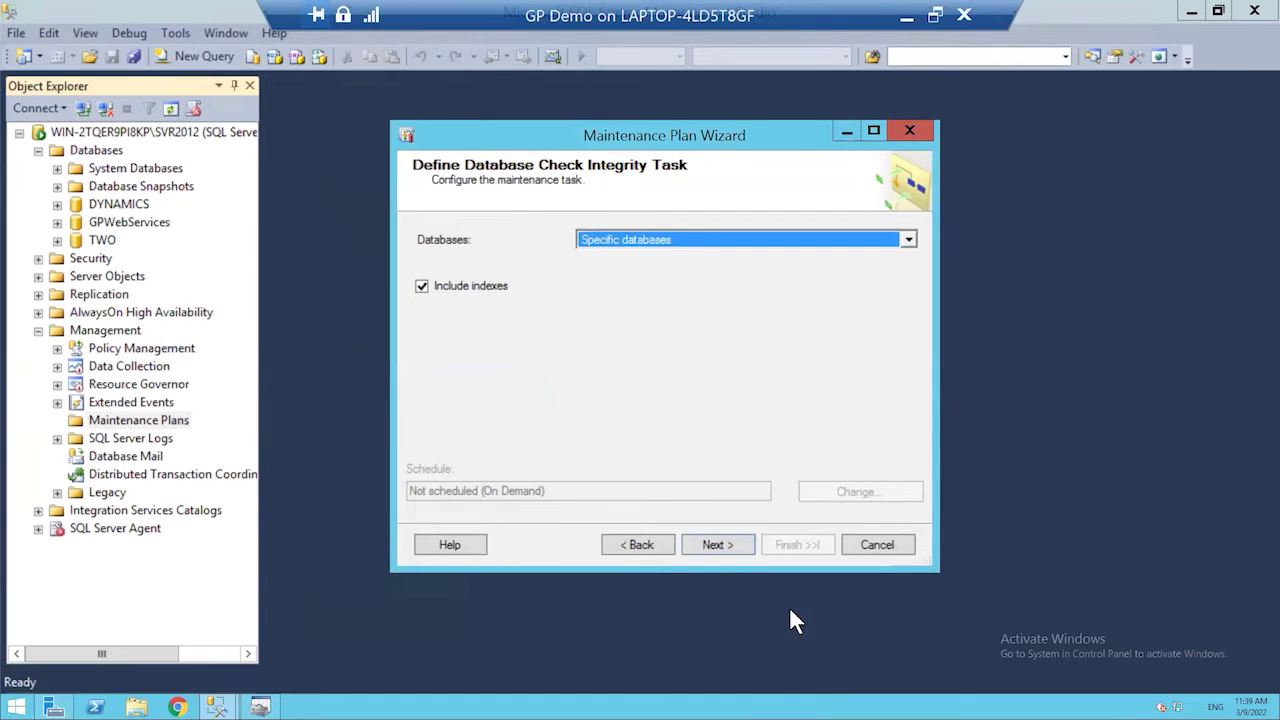
left_click(739, 546)
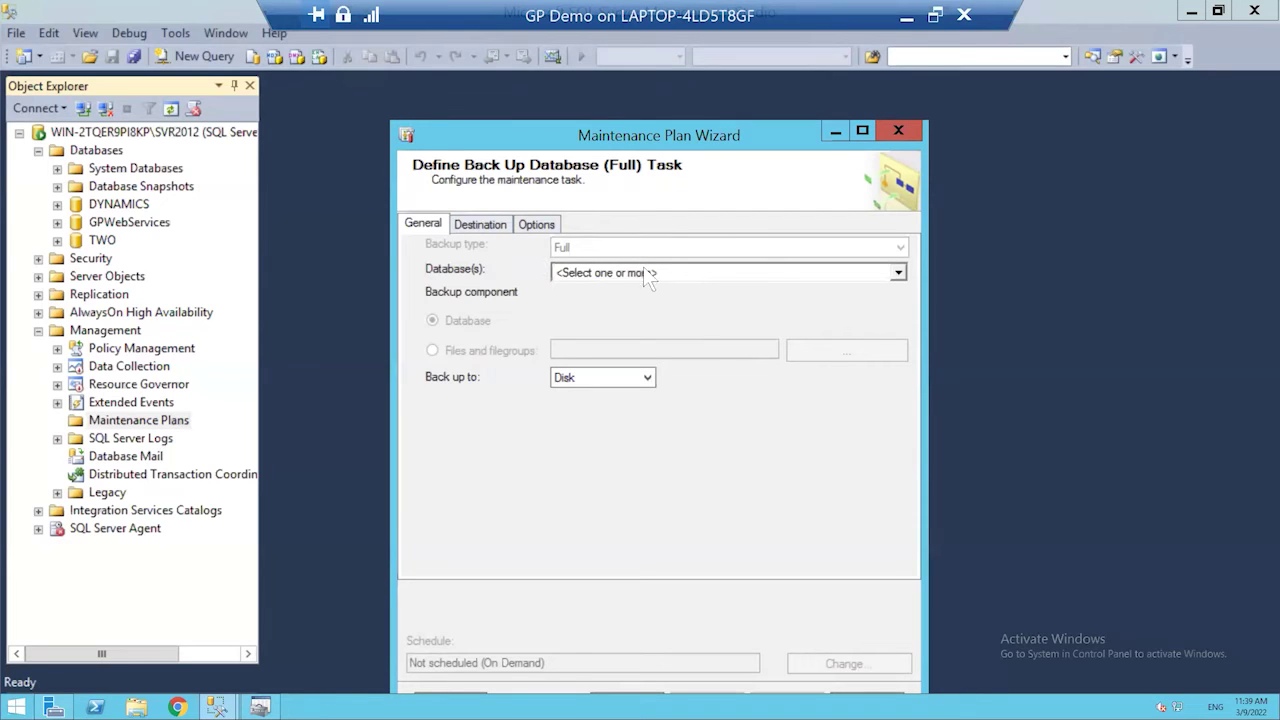
- Choose the specific databases DYNAMICS and TWO for the full backup task
left_click(898, 273)
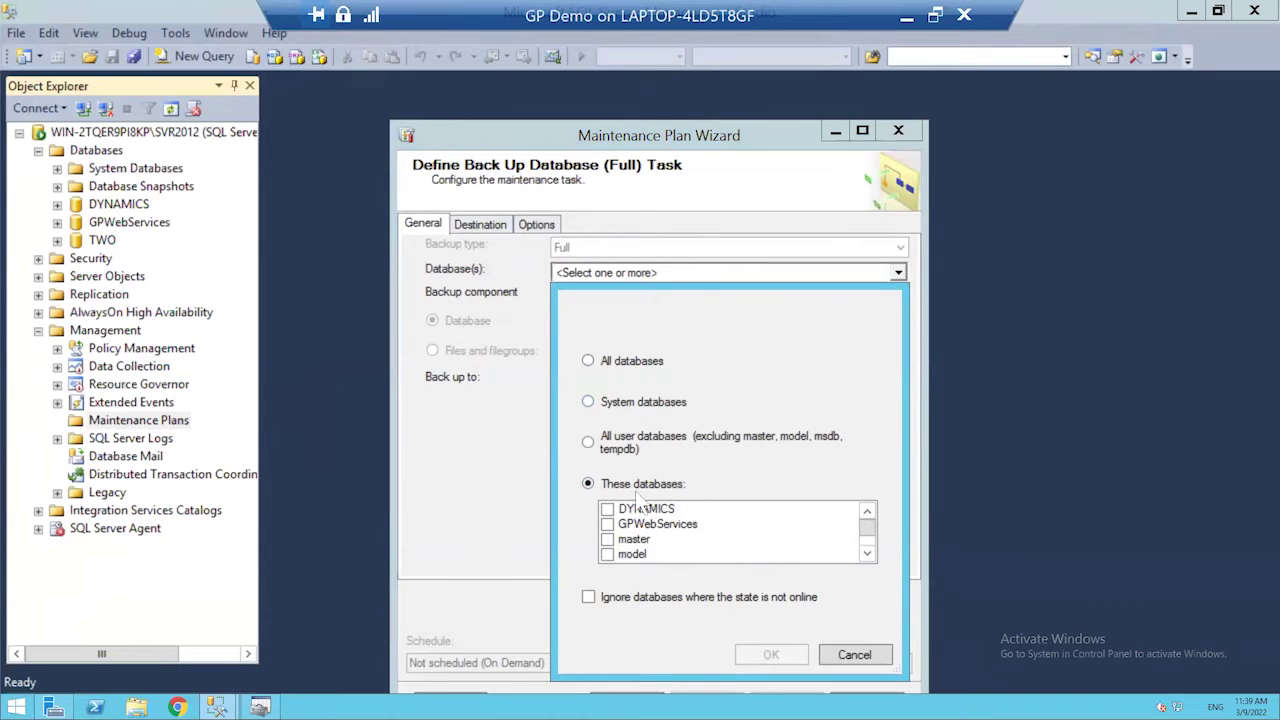
left_click(610, 509)
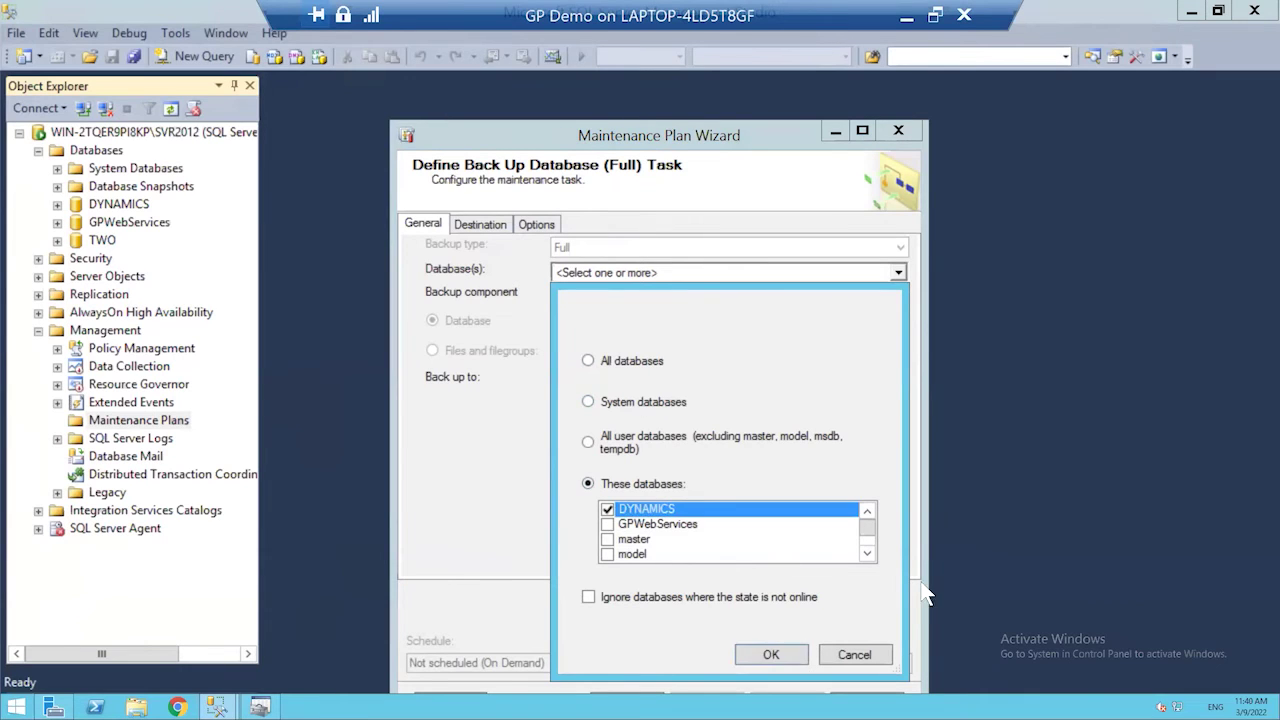
left_click(867, 554)
left_click(867, 554)
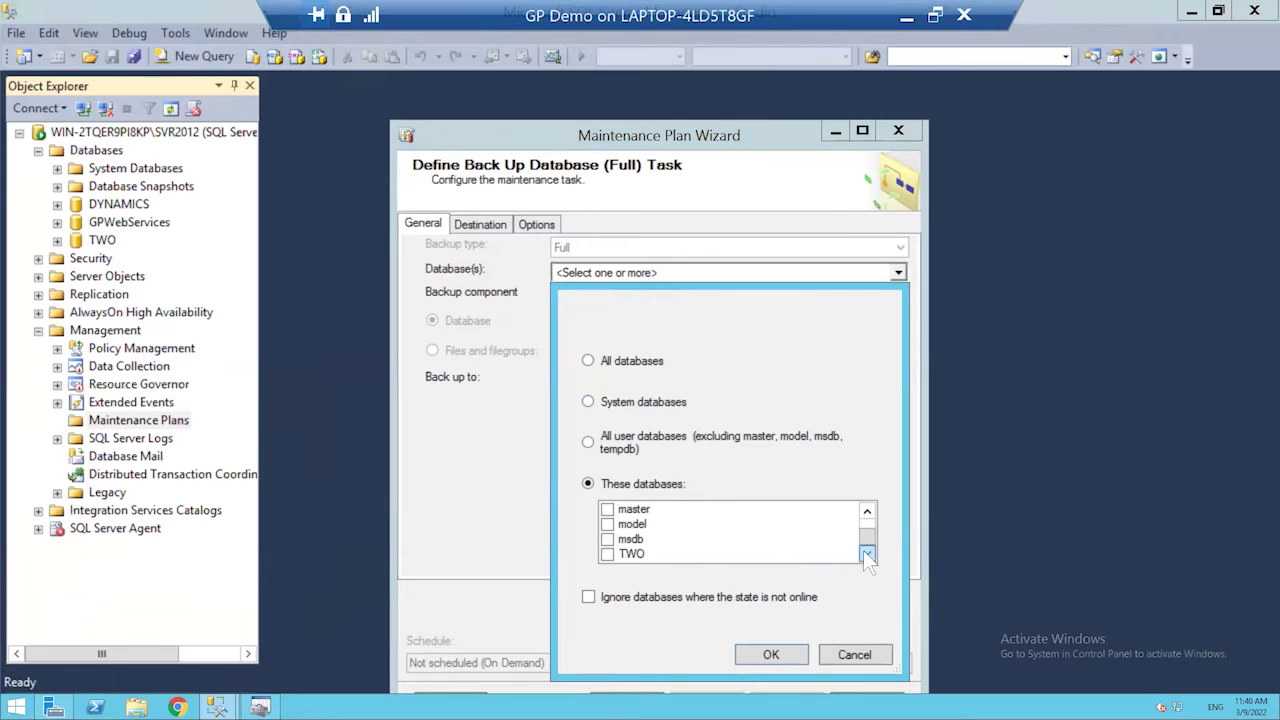
left_click(608, 554)
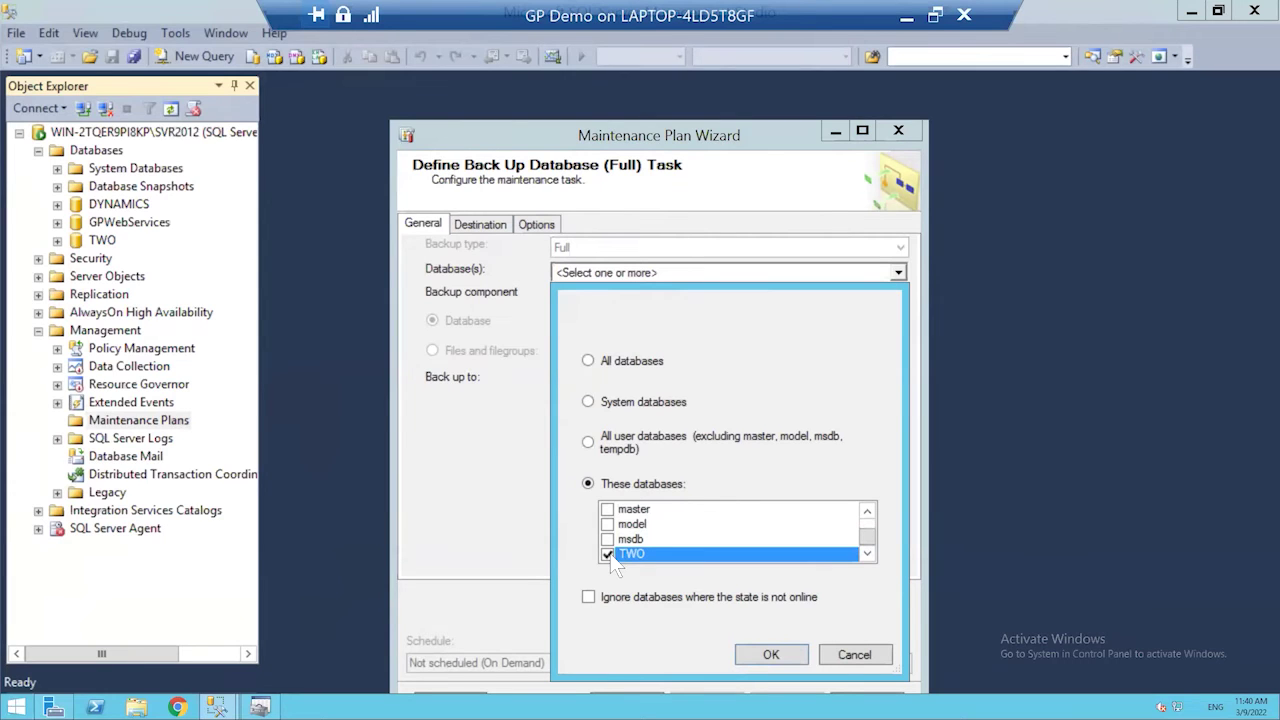
left_click(790, 658)
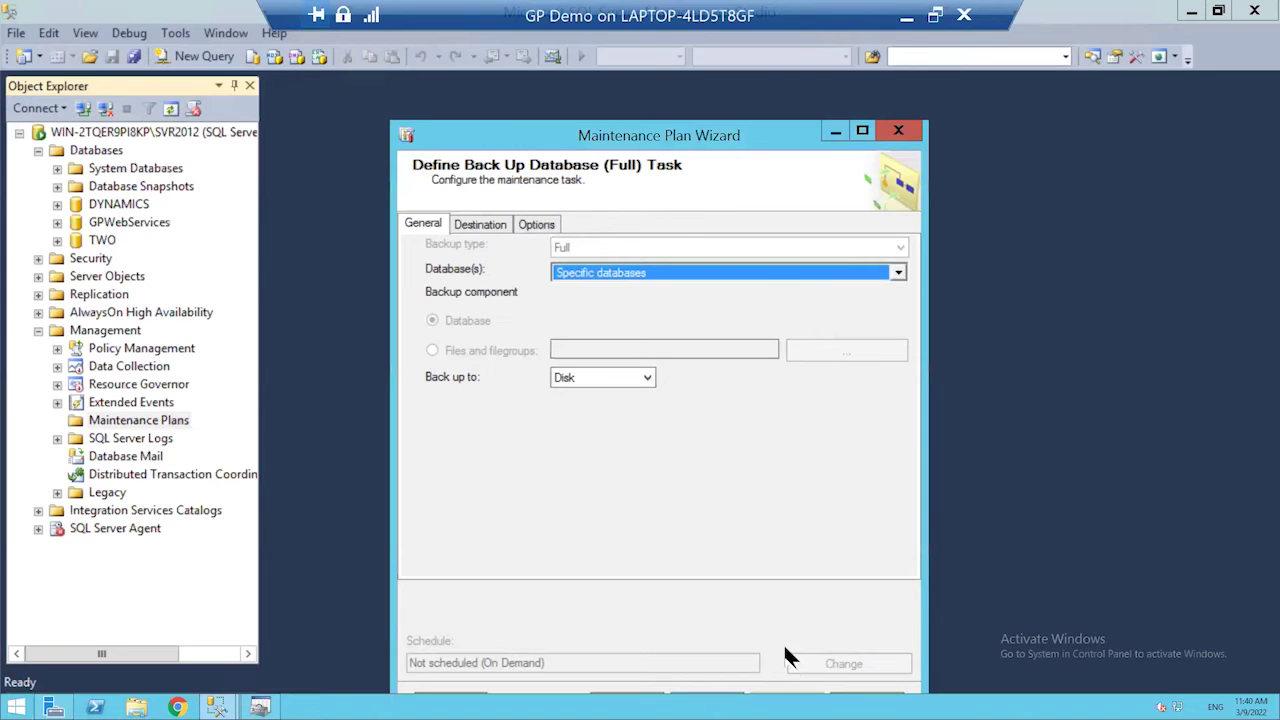
- Examine the full backup task's destination settings, including the available C: drive folders and the complete backup folder path
left_click(481, 226)
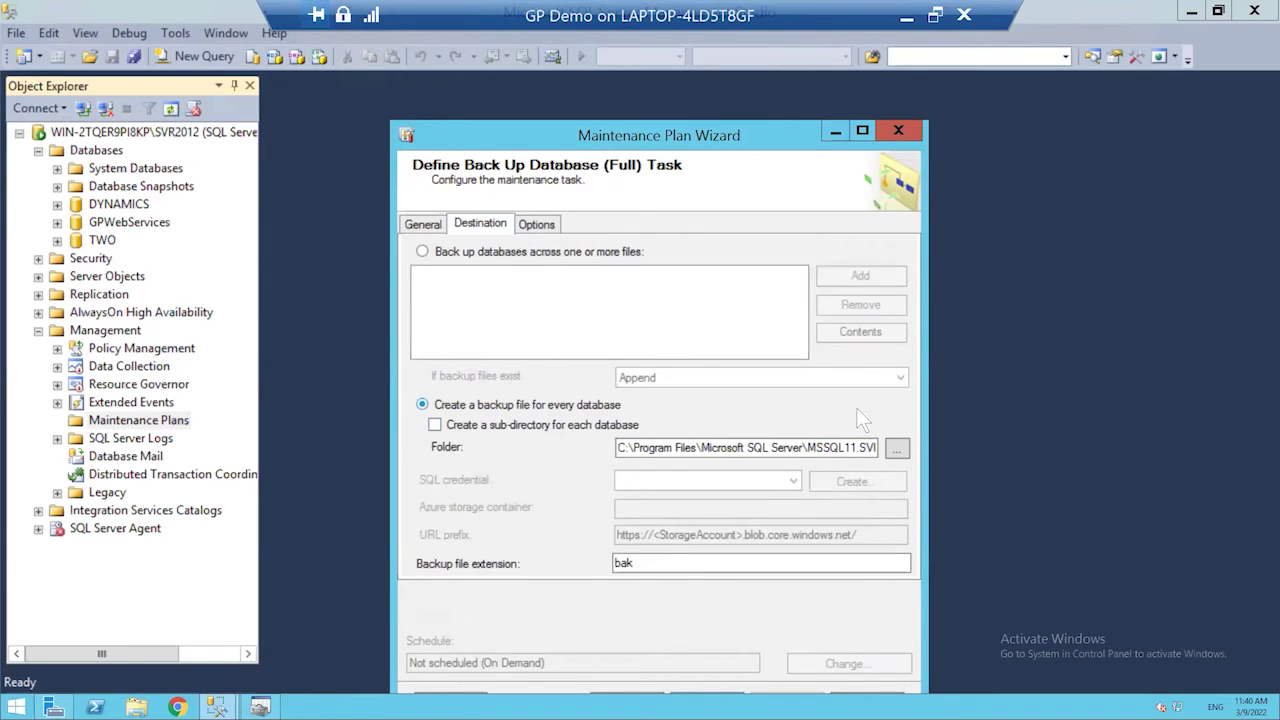
left_click(896, 450)
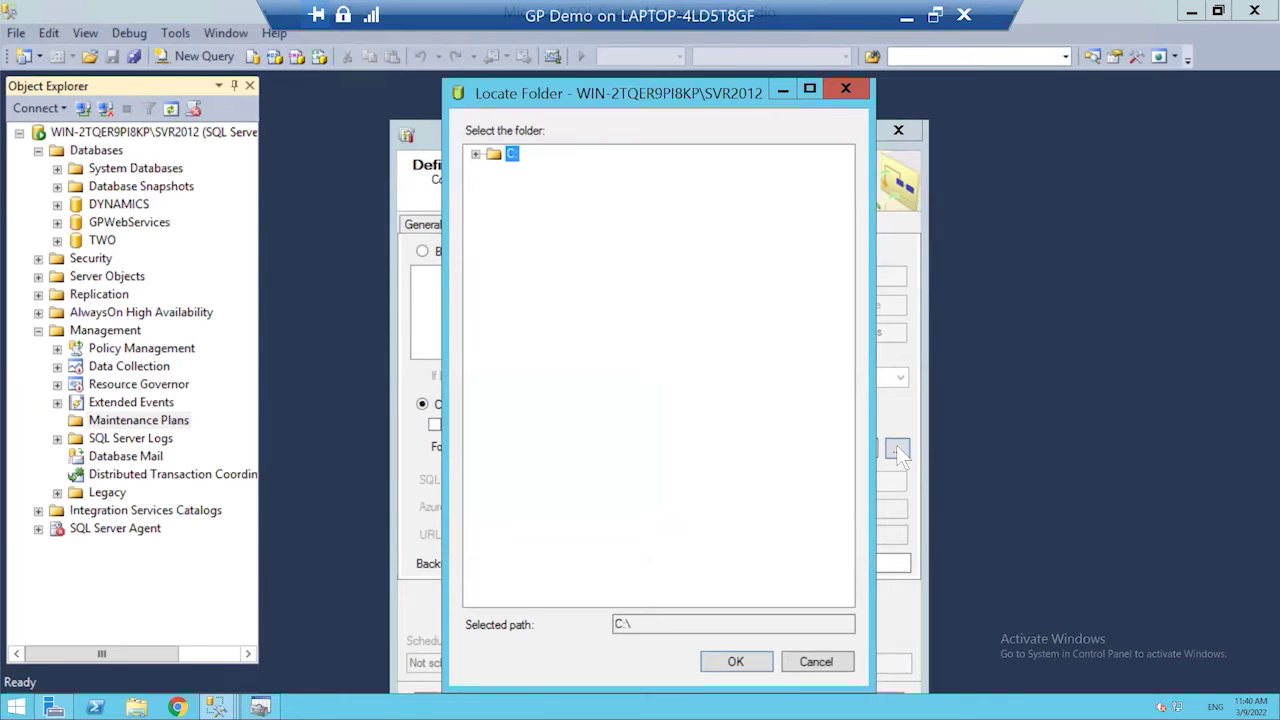
left_click(476, 154)
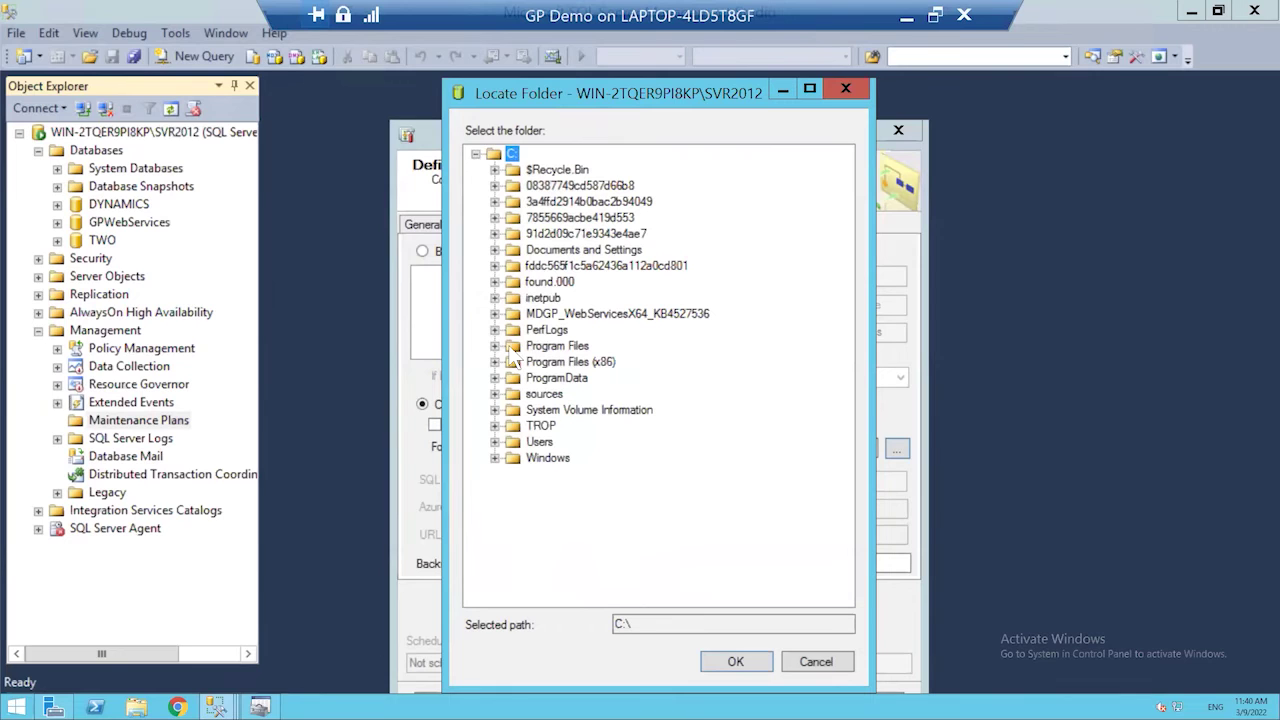
left_click(846, 89)
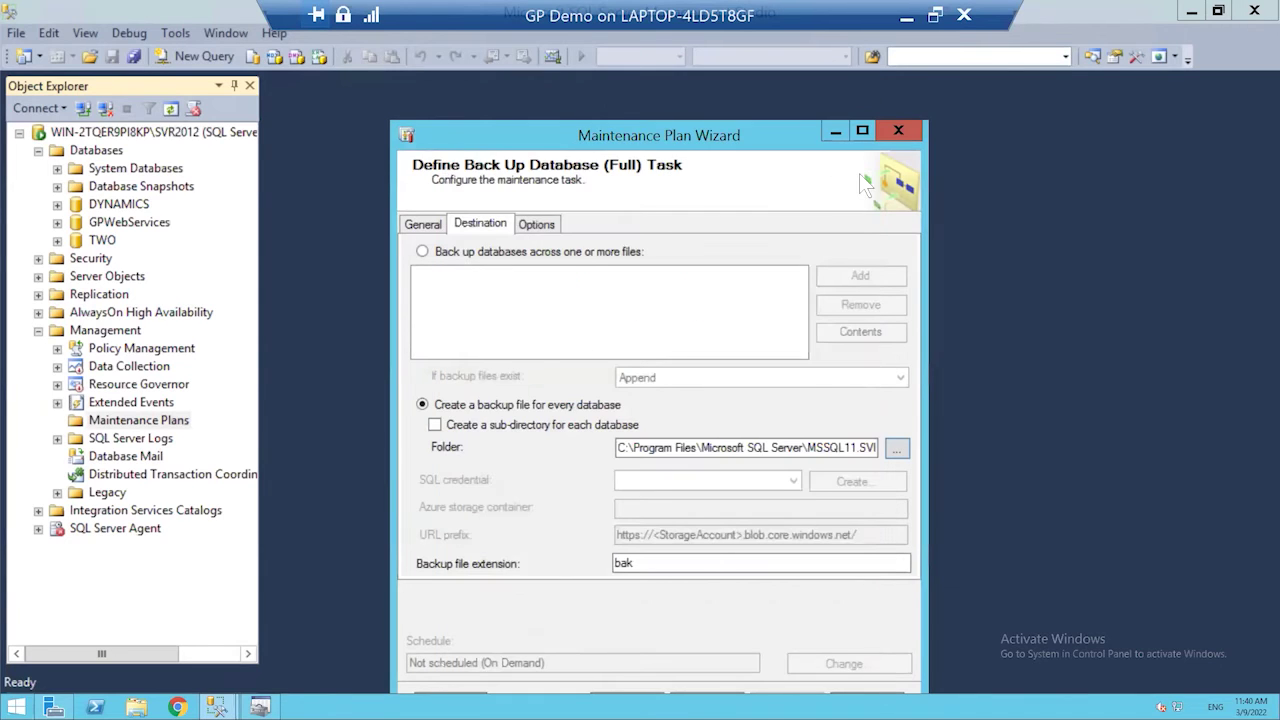
left_click(838, 449)
key("Right")
key("Right")
key("Right")
key("Right")
key("Right")
key("Right")
key("Right")
key("Right")
key("Right")
key("Right")
key("Right")
key("Right")
key("Right")
key("Right")
key("Right")
key("Right")
key("Right")
key("Right")
key("Right")
key("Right")
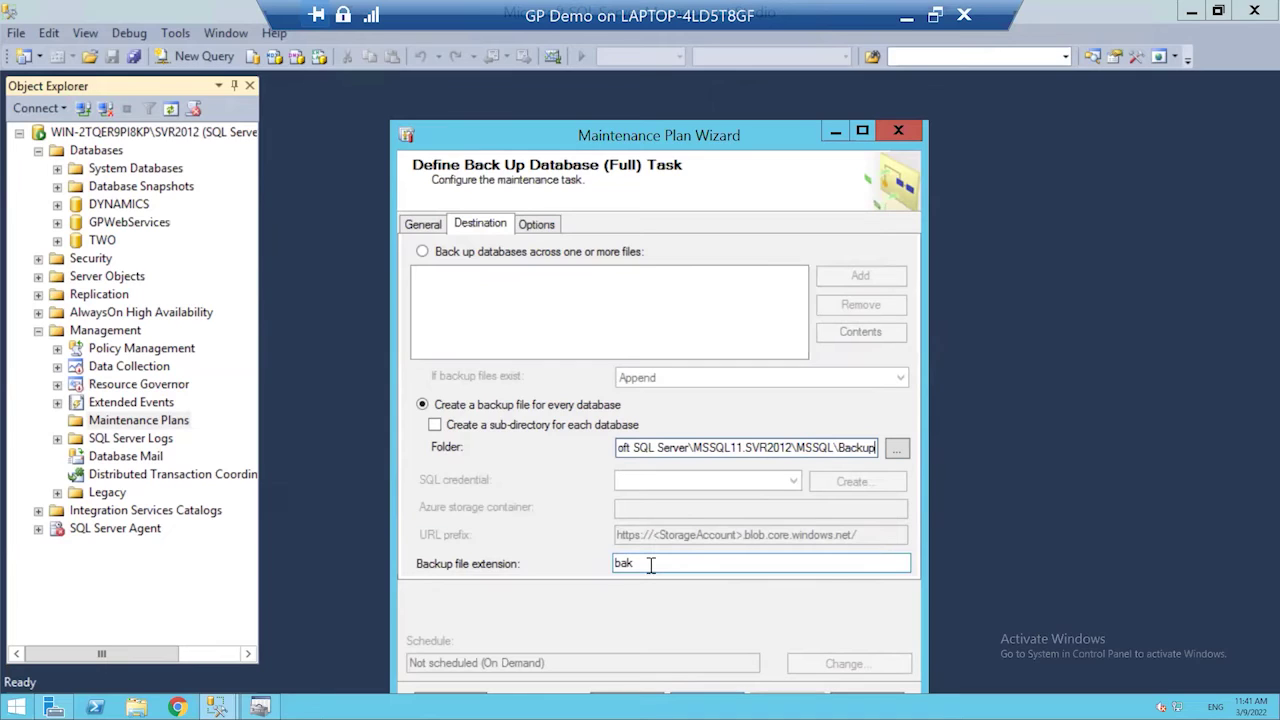
- Review the full backup task's compression choices and its copy-only backup option
left_click(551, 230)
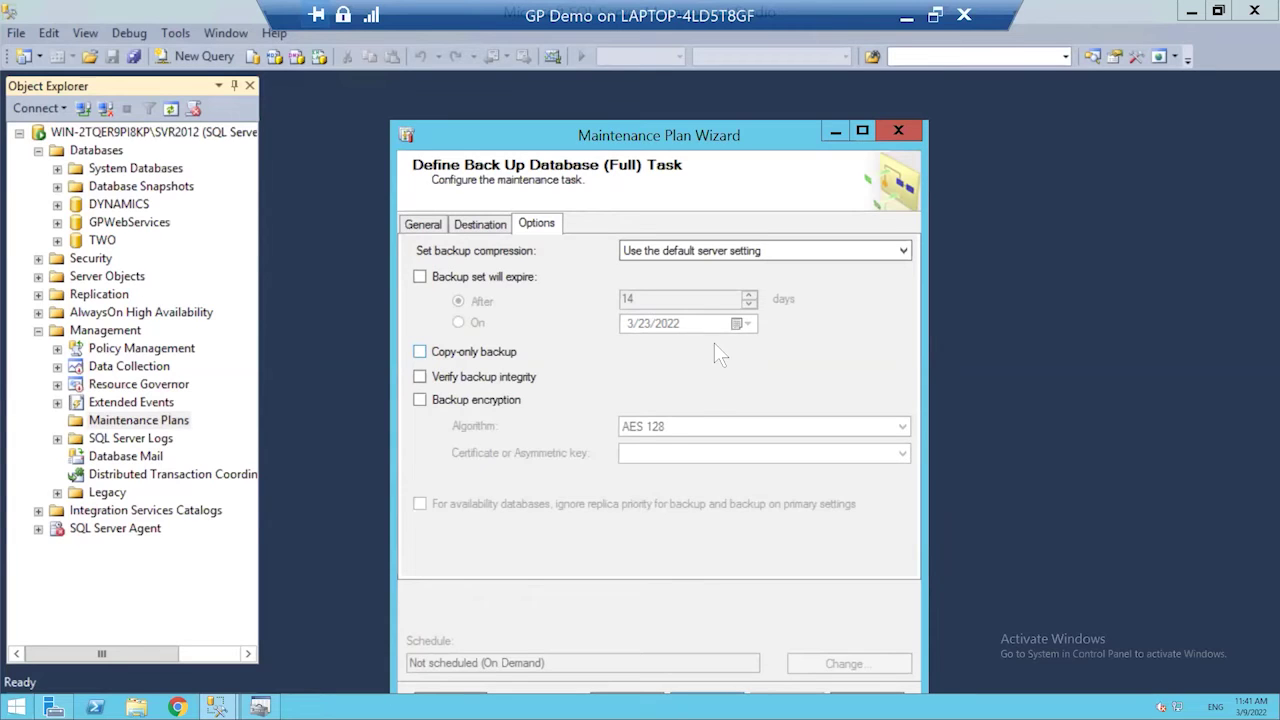
left_click(877, 251)
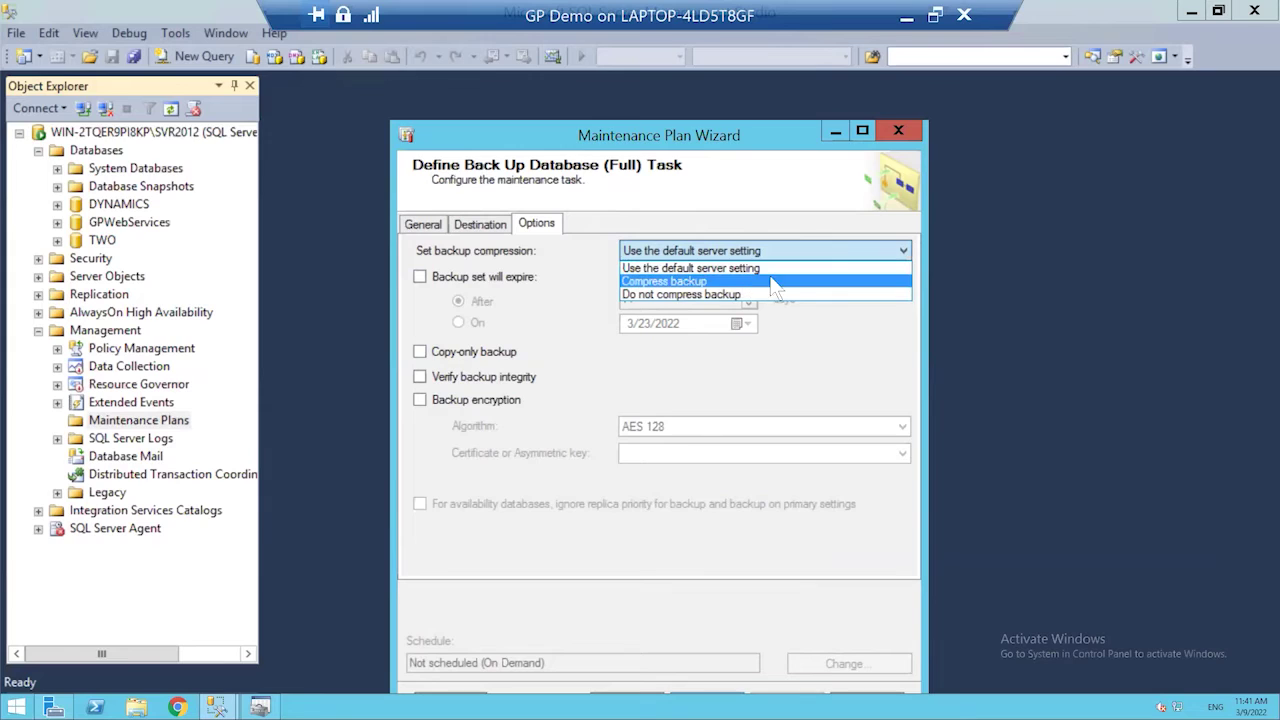
left_click(565, 305)
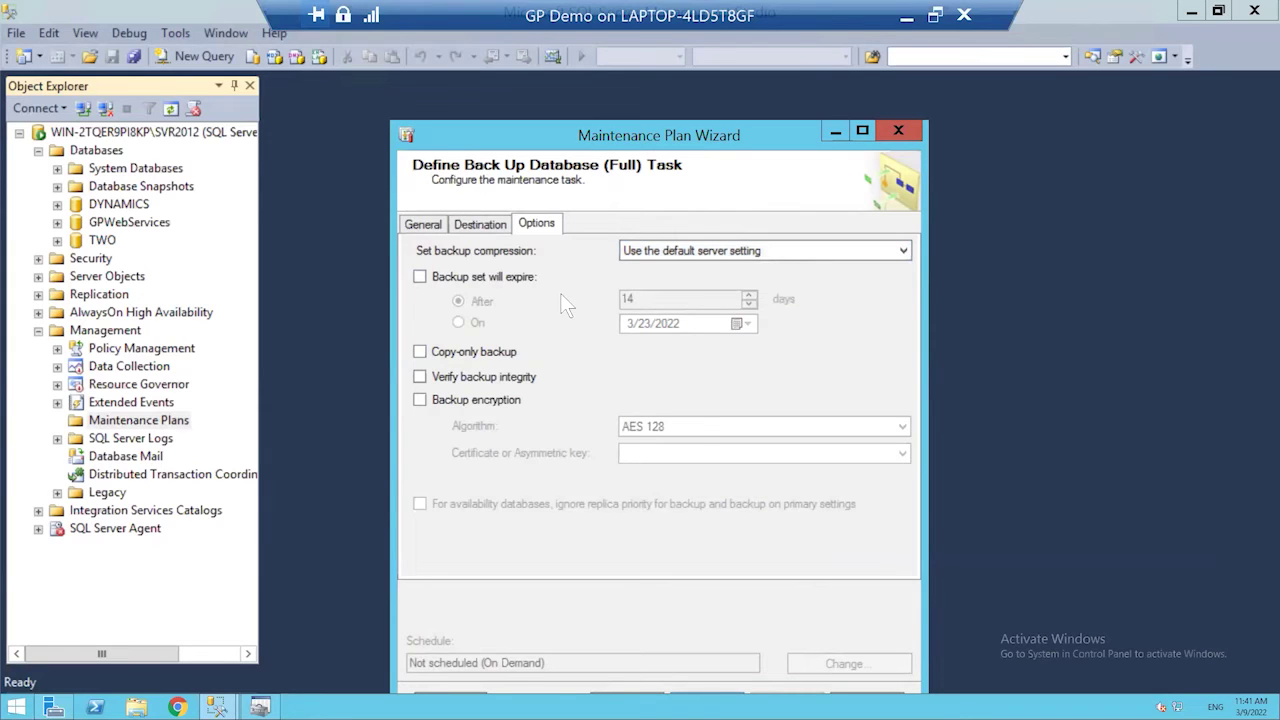
left_click(420, 352)
- Explore backing up databases across one or more files, including the backup destination selection, and return to creating a backup file for every database
left_click(497, 228)
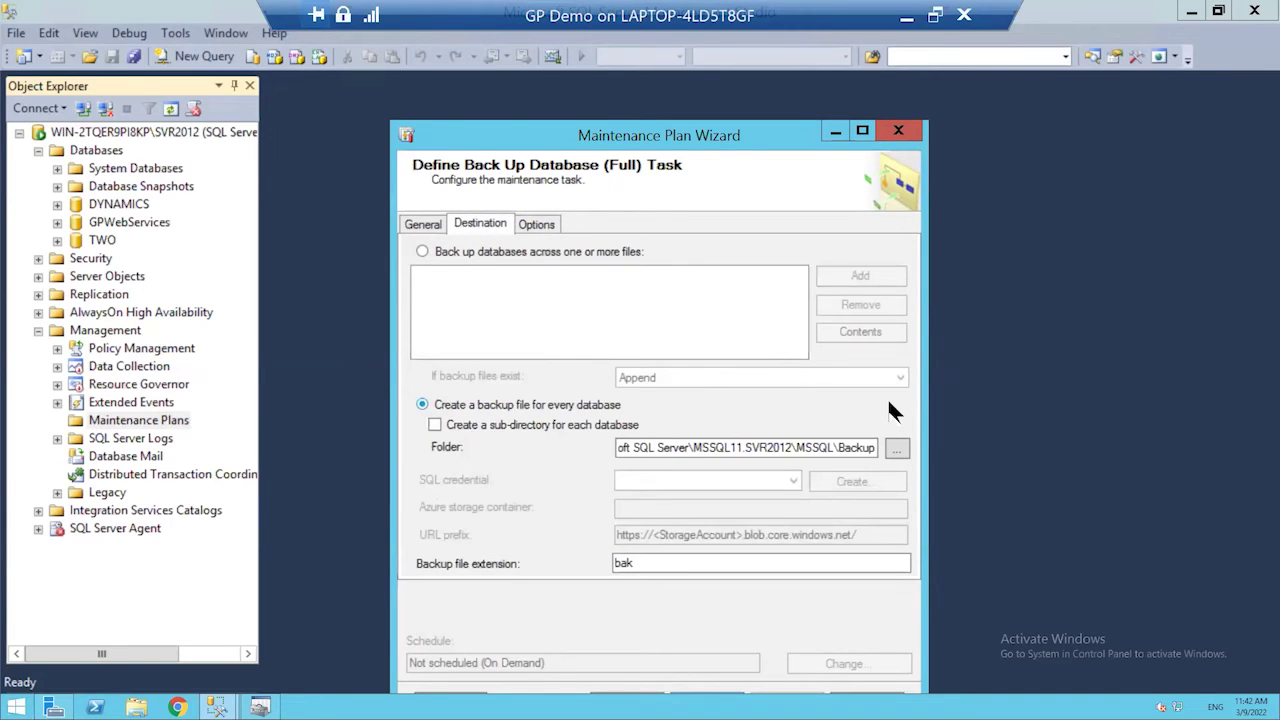
left_click(422, 252)
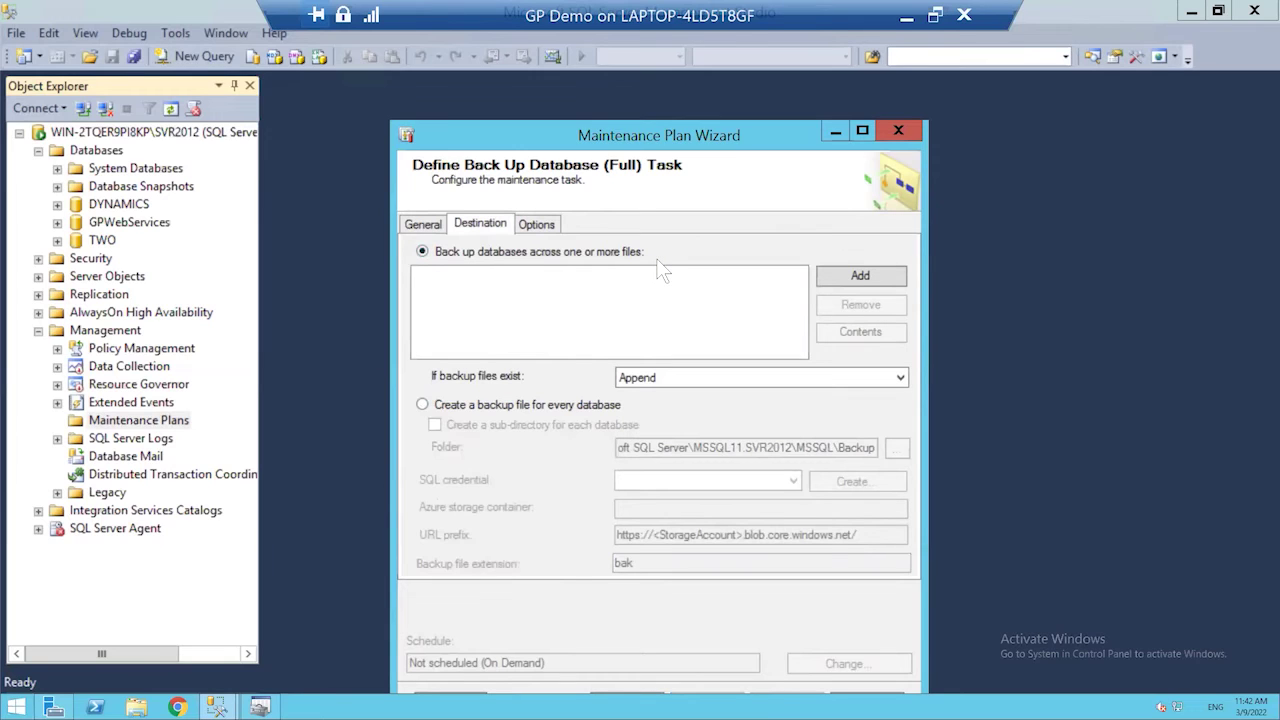
left_click(842, 278)
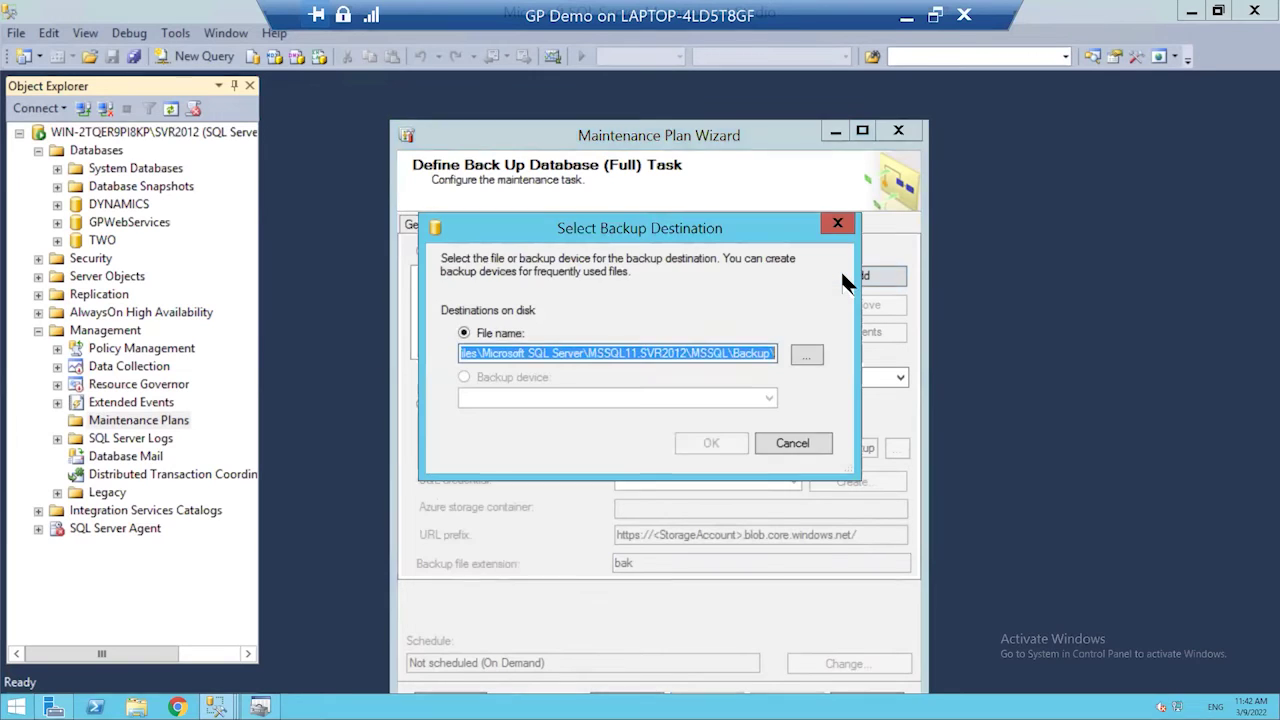
left_click_drag(703, 227, 761, 239)
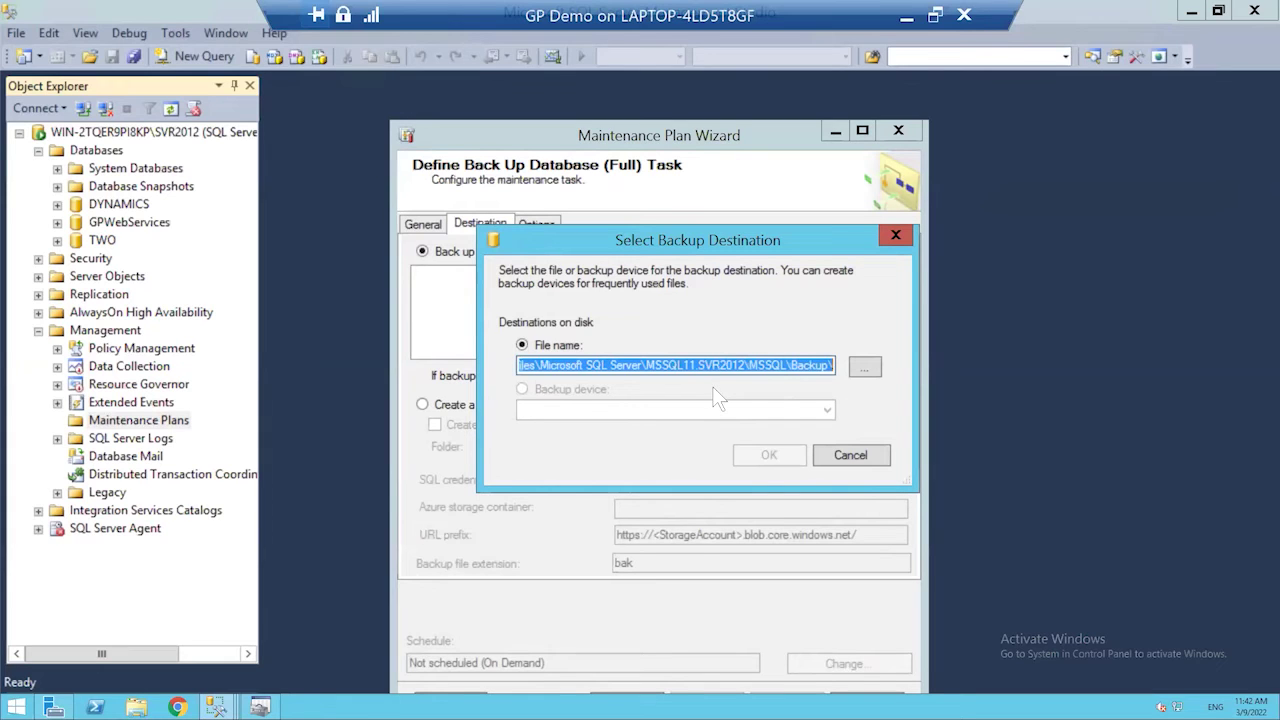
left_click_drag(751, 240, 981, 245)
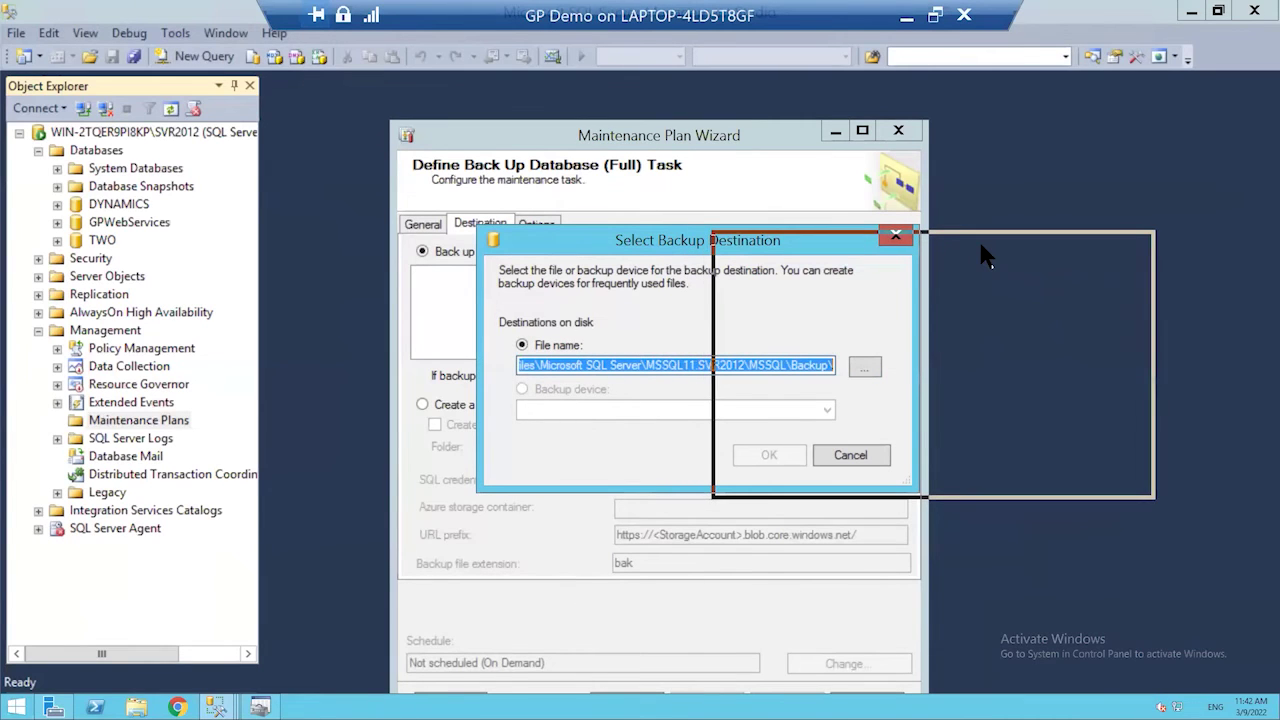
left_click_drag(981, 245, 982, 246)
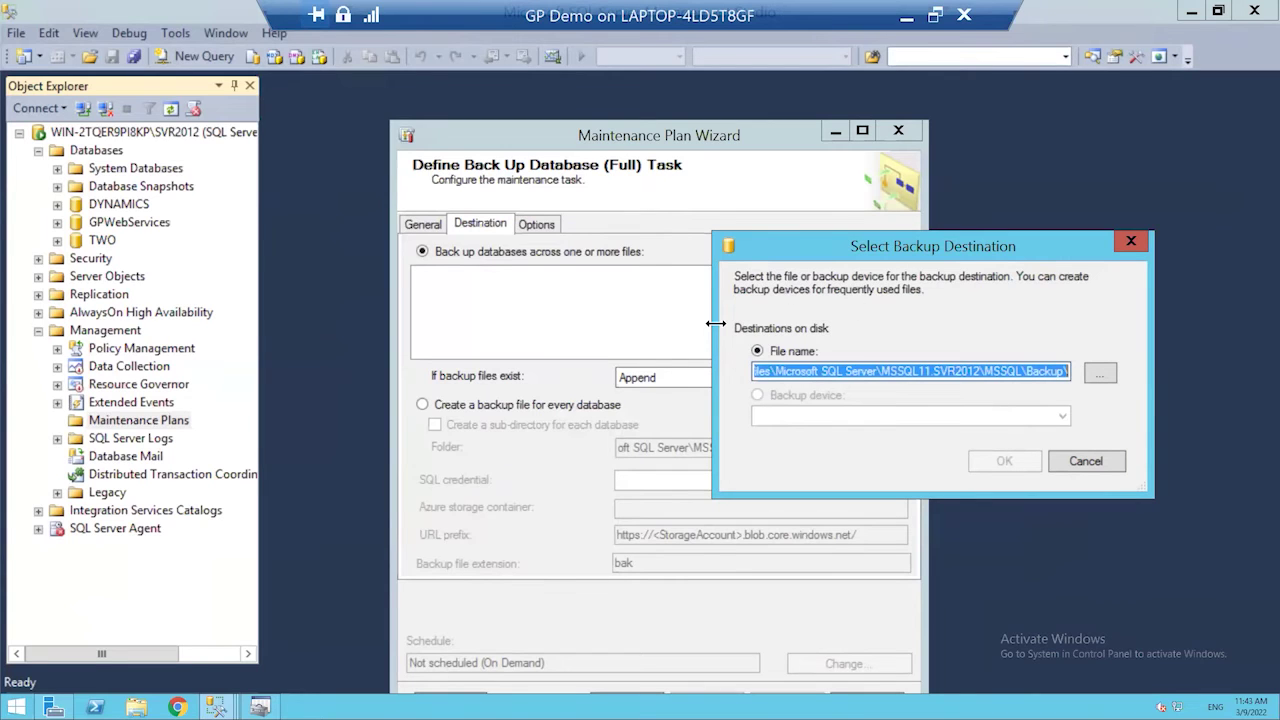
left_click(1128, 245)
left_click(422, 405)
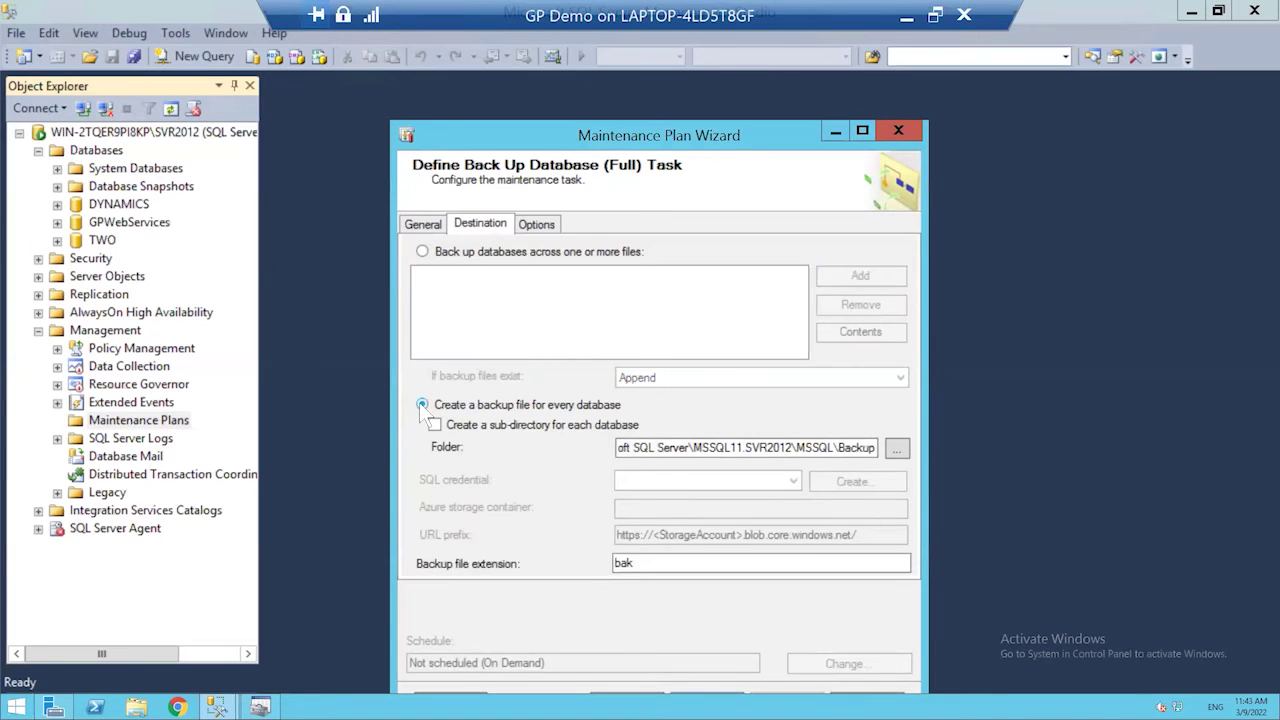
- Recheck the full backup task's destination, options and general settings and the integrity check task, and proceed to the report options
left_click_drag(661, 135, 663, 65)
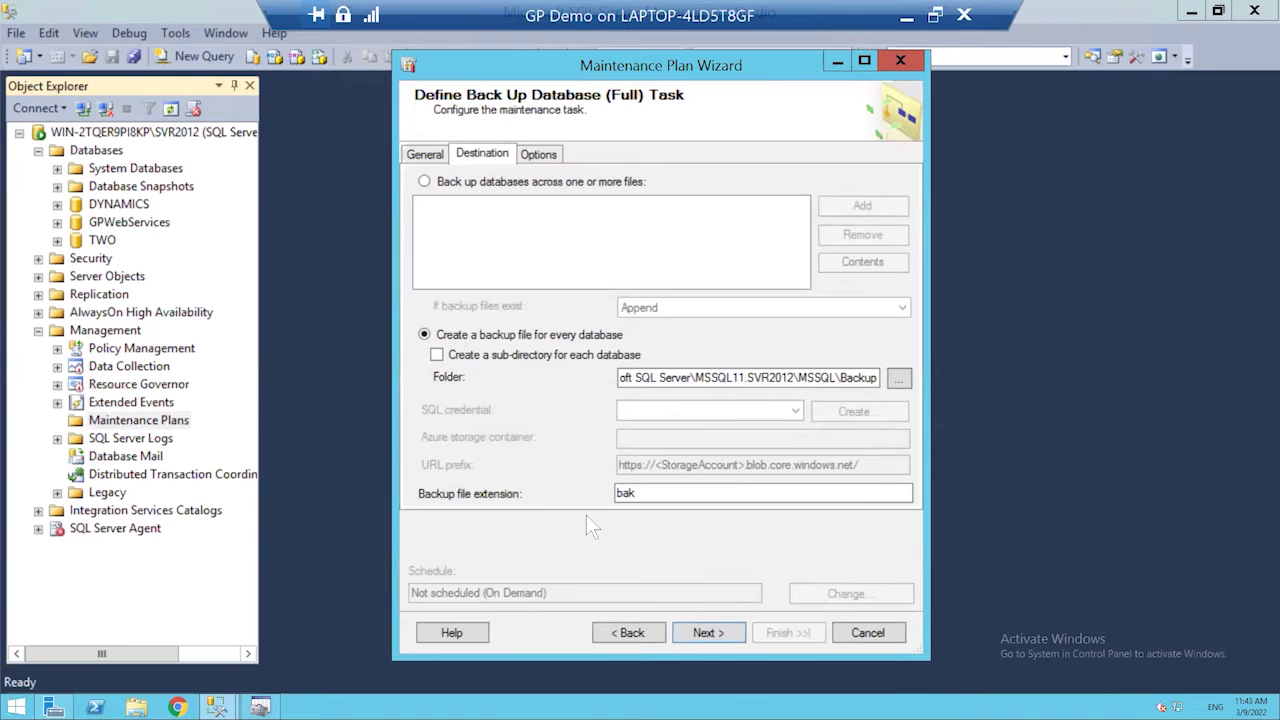
left_click(708, 632)
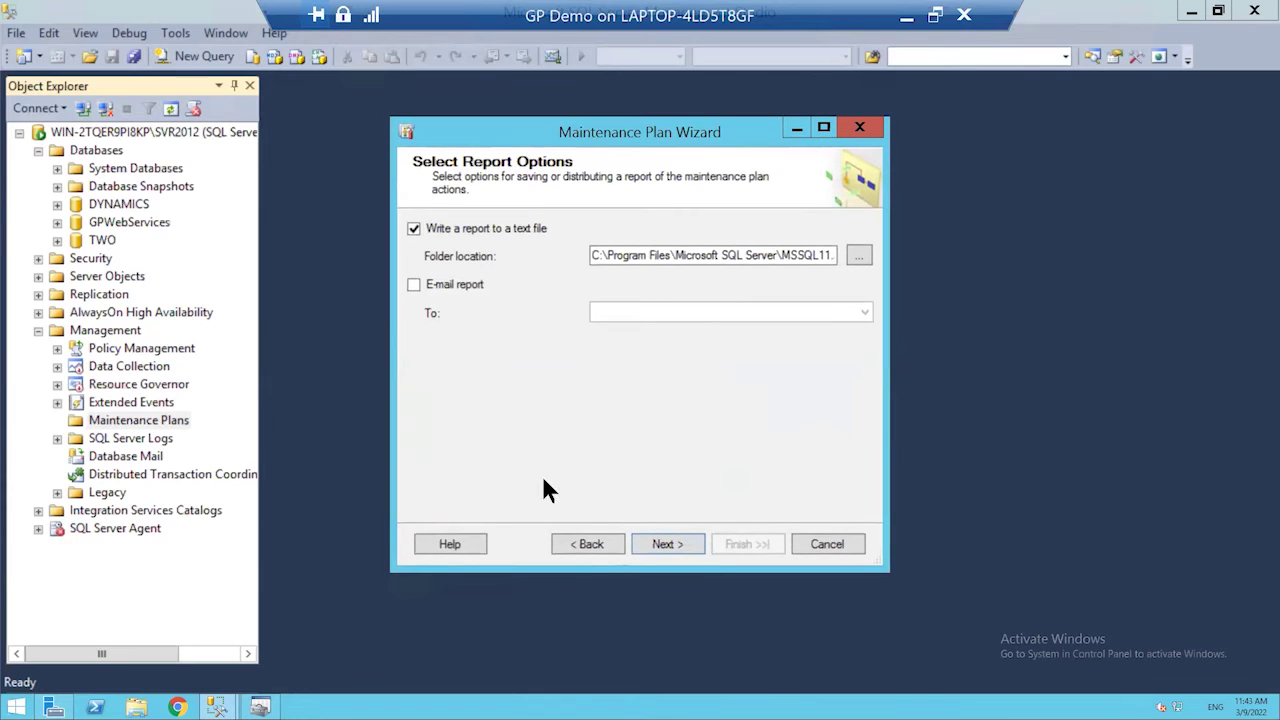
left_click(589, 546)
left_click_drag(742, 124, 742, 88)
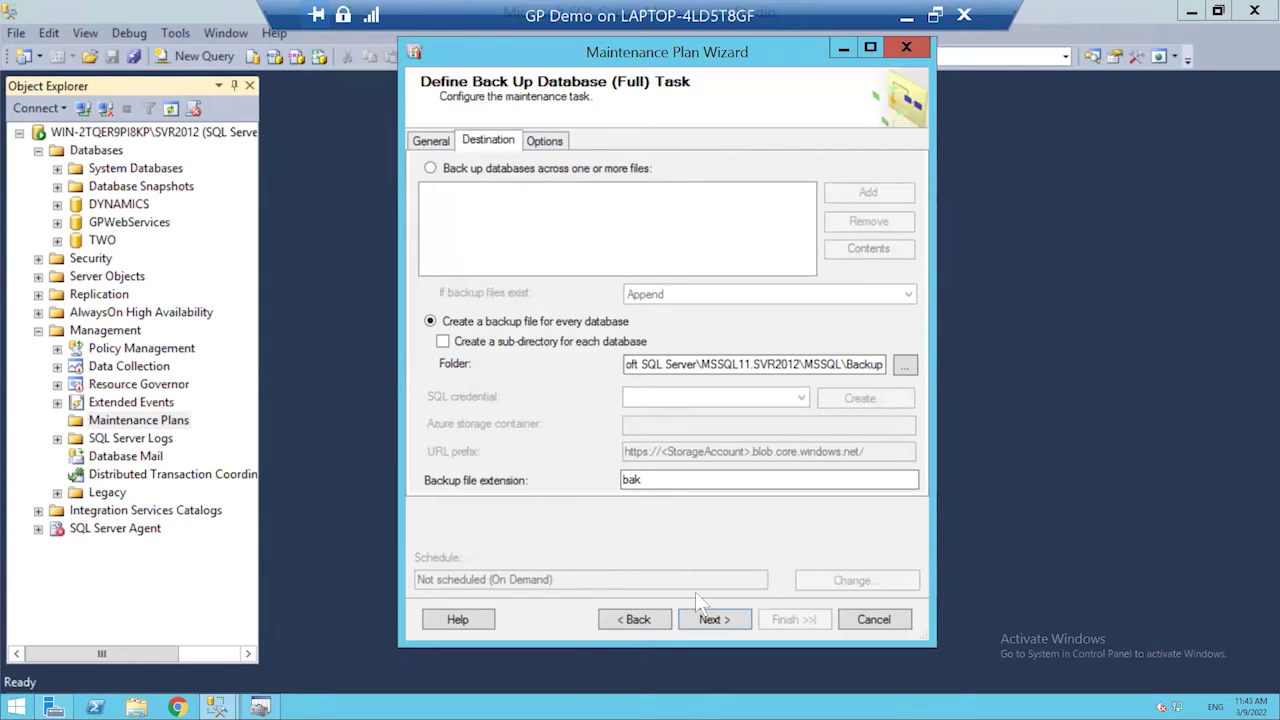
left_click(546, 138)
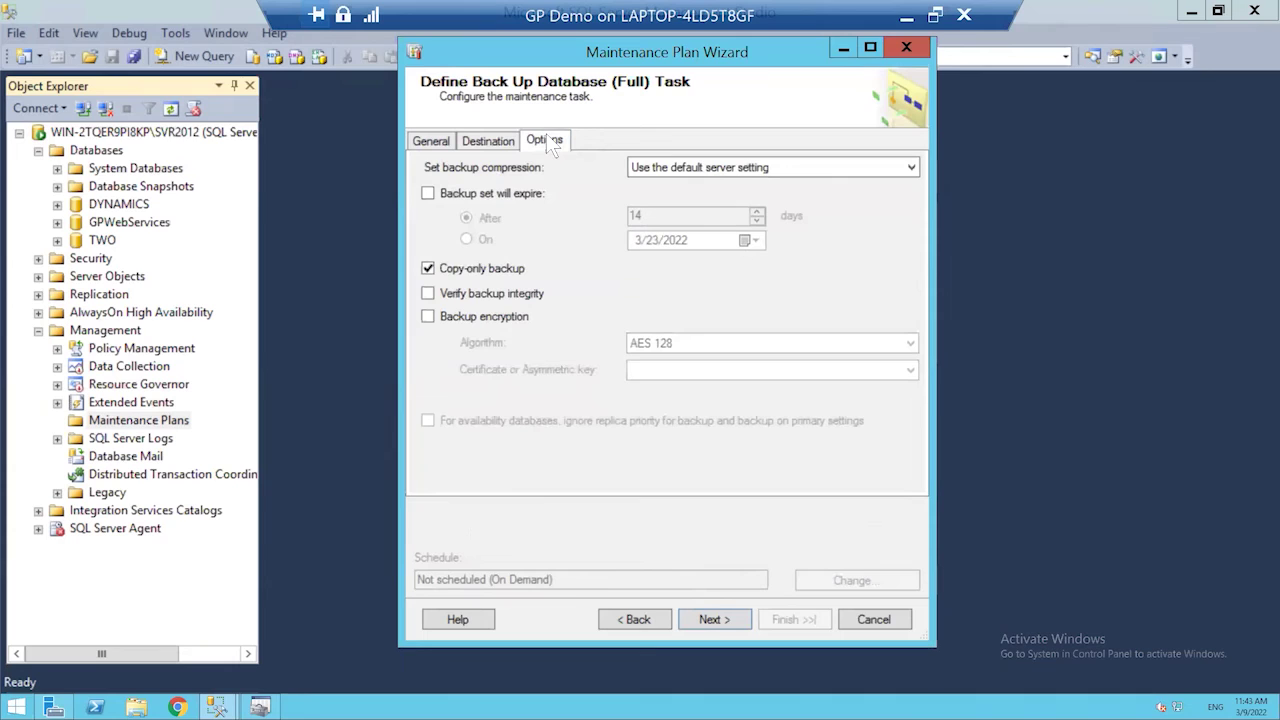
left_click(440, 142)
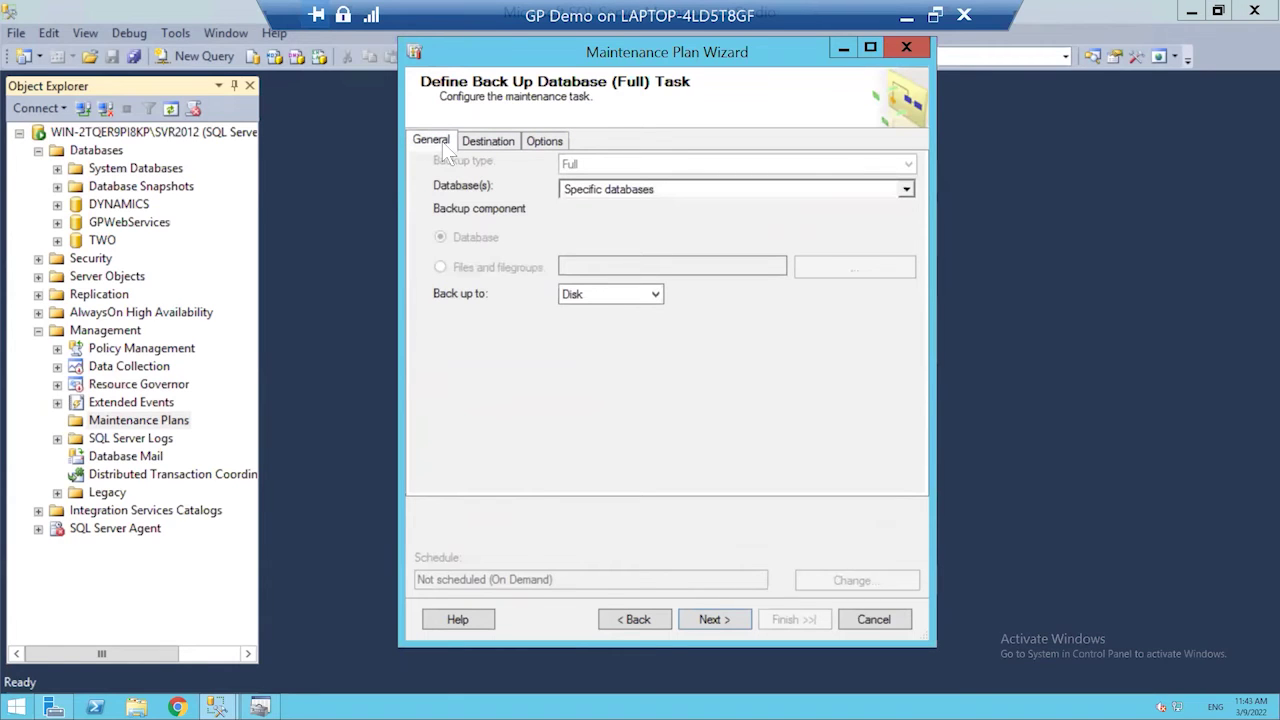
left_click(635, 619)
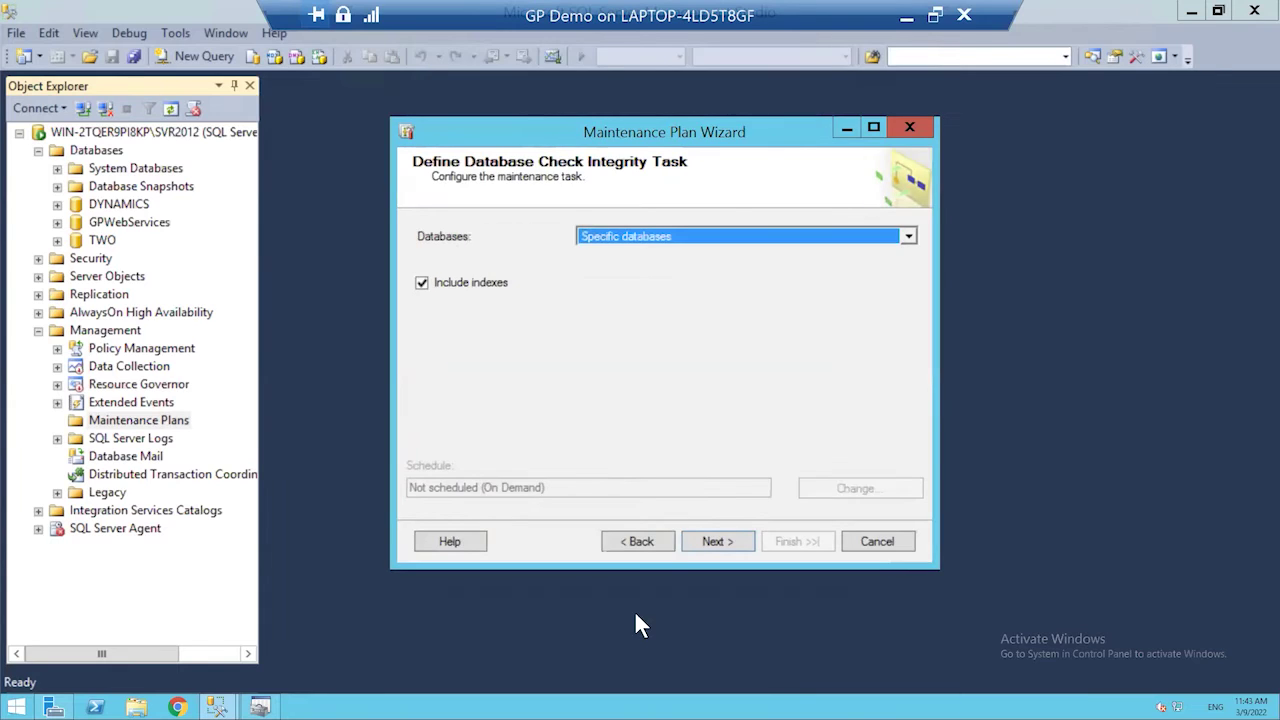
left_click(705, 543)
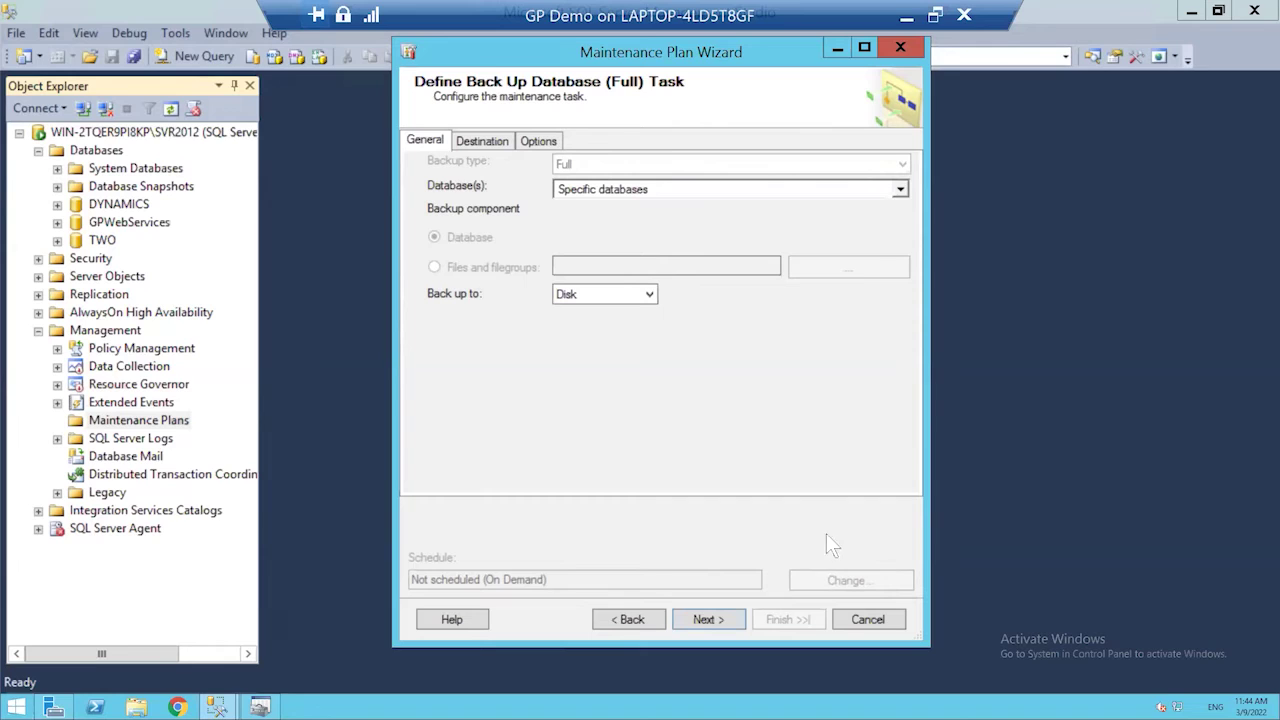
left_click(722, 619)
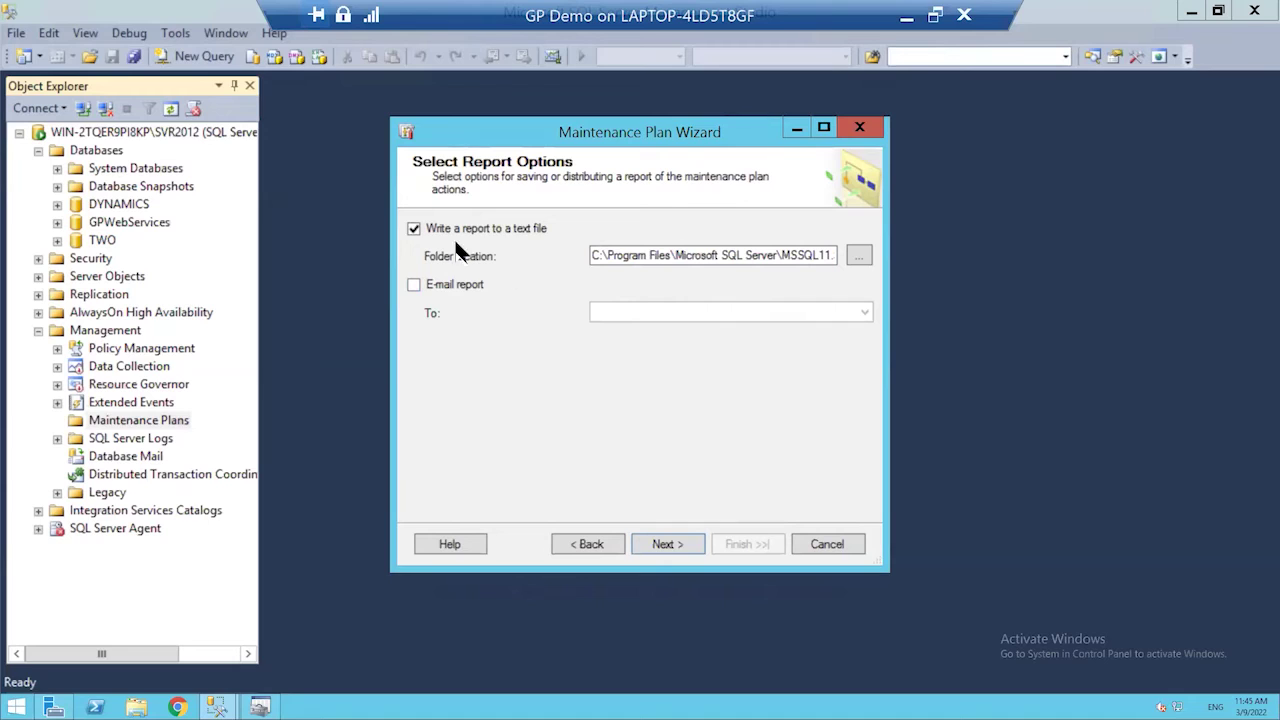
- Examine the full folder path where the maintenance plan's text report is written
left_click(745, 255)
key("Right")
key("Right")
key("Right")
key("Right")
key("Right")
key("Right")
key("Right")
key("Right")
key("Right")
key("Right")
key("Right")
key("Right")
key("Right")
key("Right")
key("Right")
key("Right")
key("Right")
key("Right")
key("Right")
key("Right")
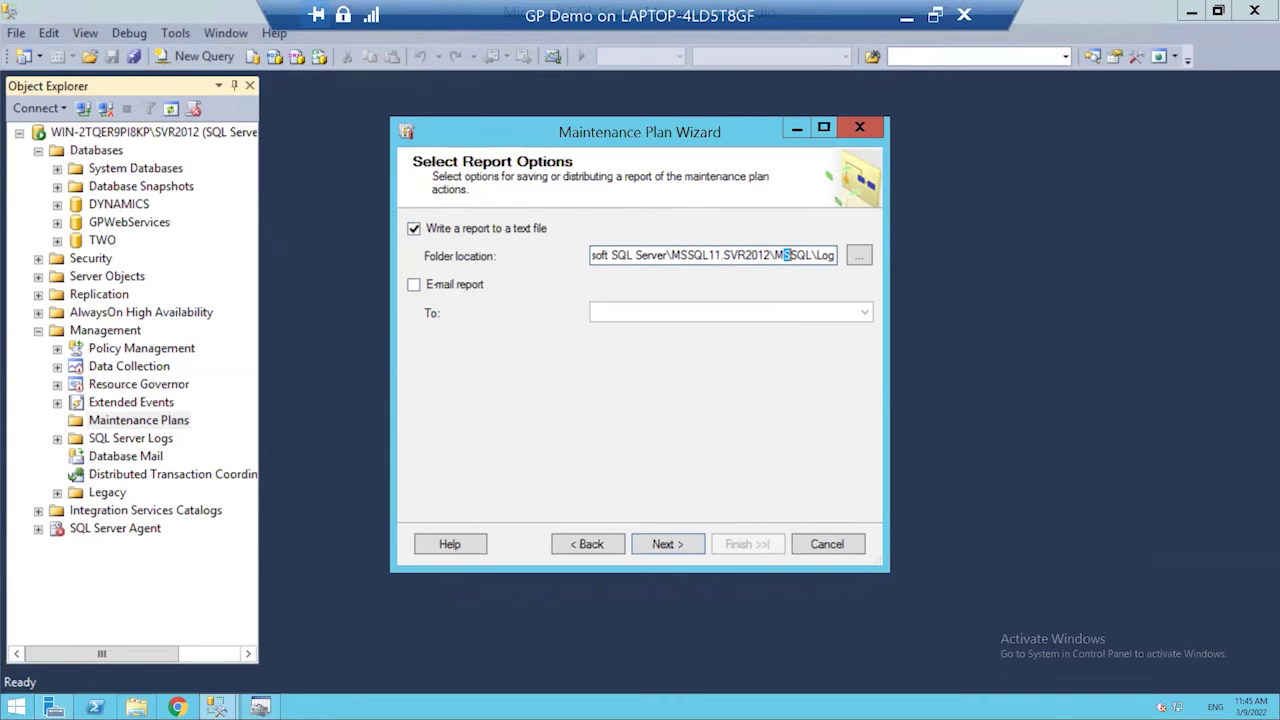
- Look through the report's Log folder under Program Files\Microsoft SQL Server\MSSQL11.SVR2012\MSSQL in File Explorer and close the window
left_click(136, 707)
double_click(686, 442)
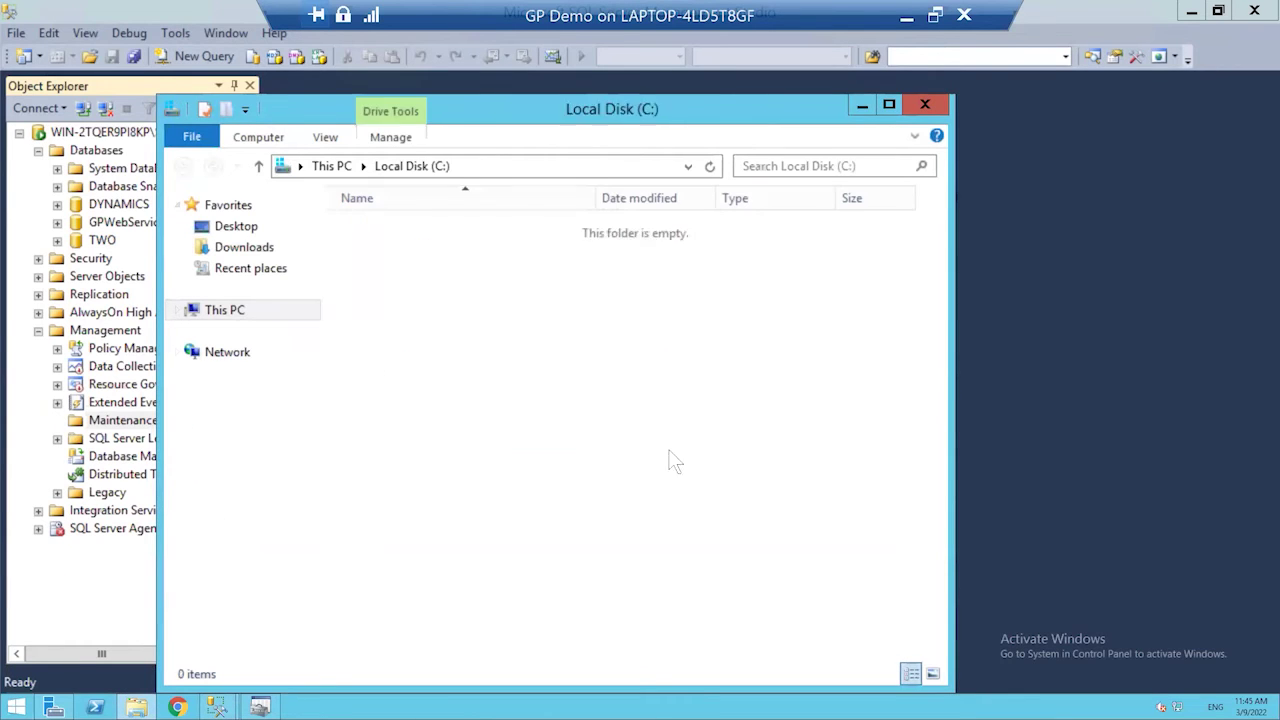
double_click(400, 395)
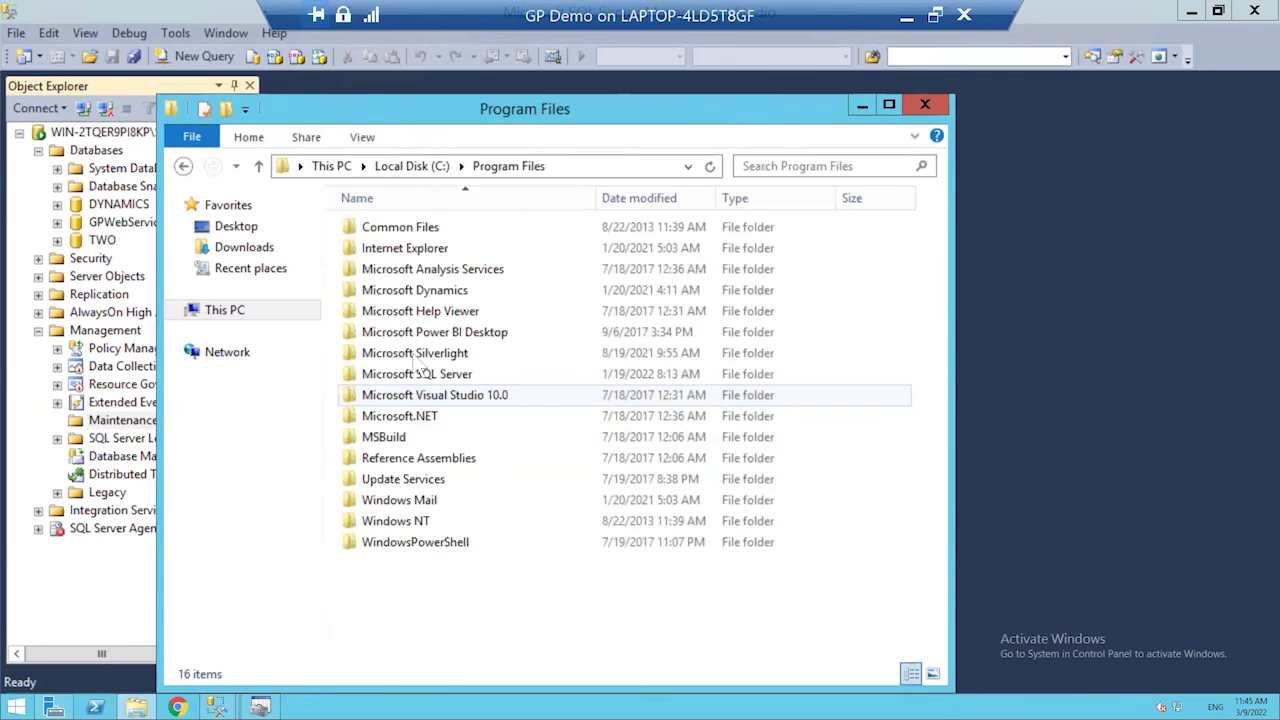
double_click(442, 378)
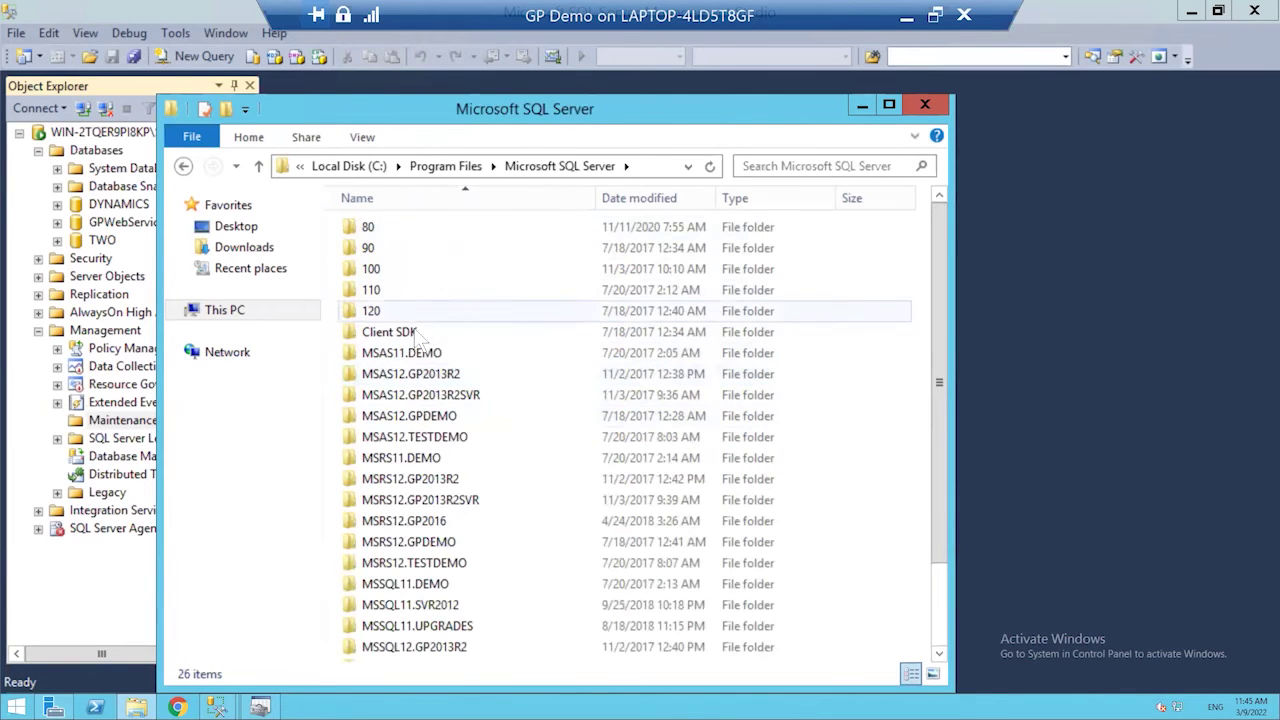
double_click(440, 606)
double_click(372, 227)
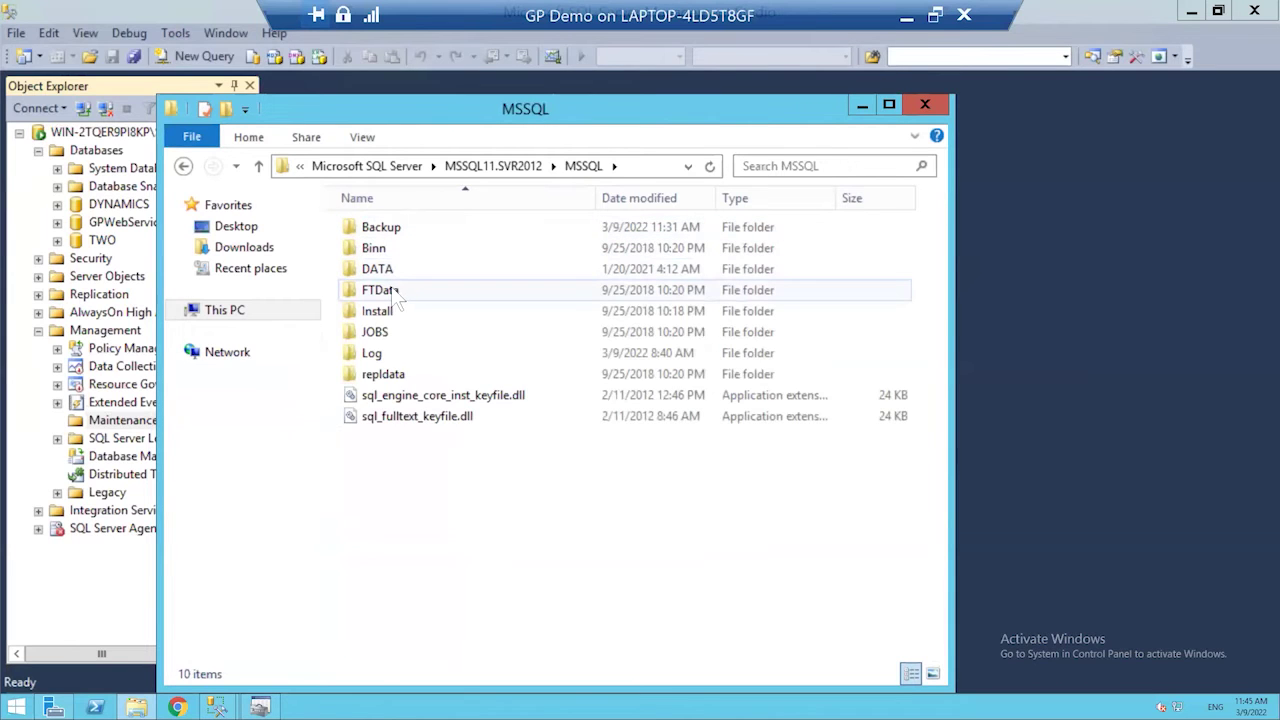
double_click(372, 353)
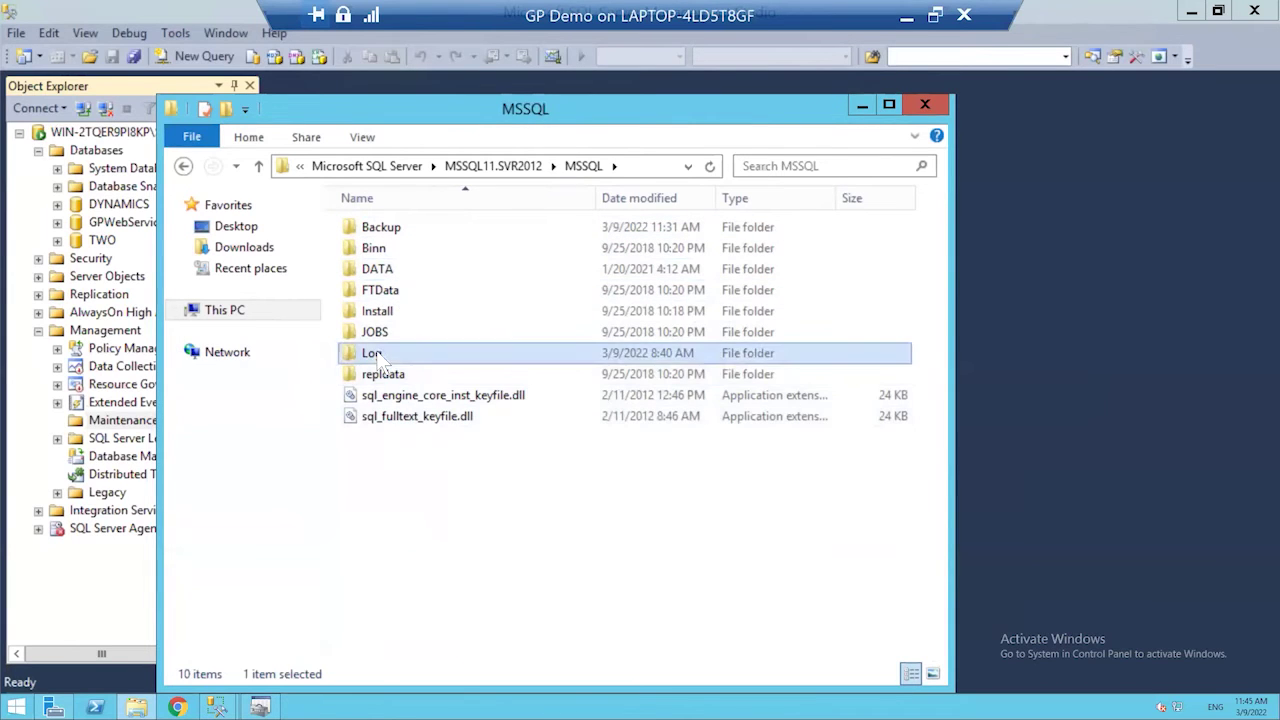
left_click(662, 386)
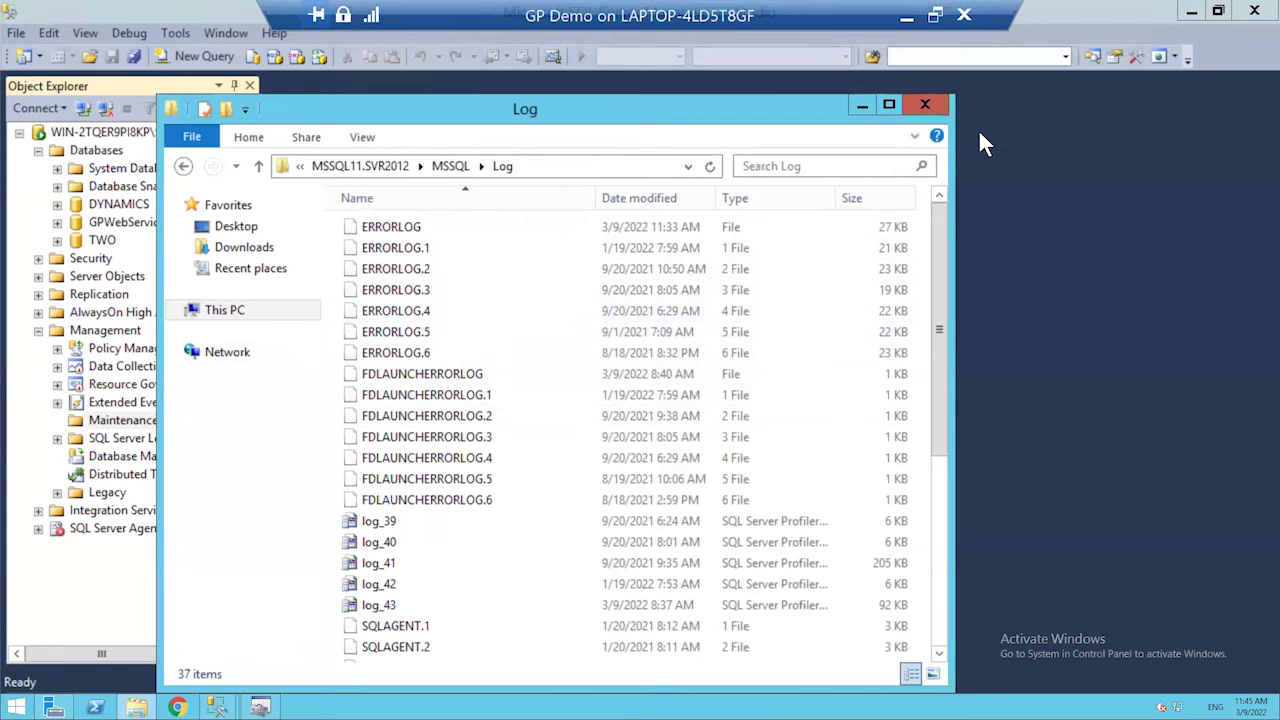
left_click(925, 106)
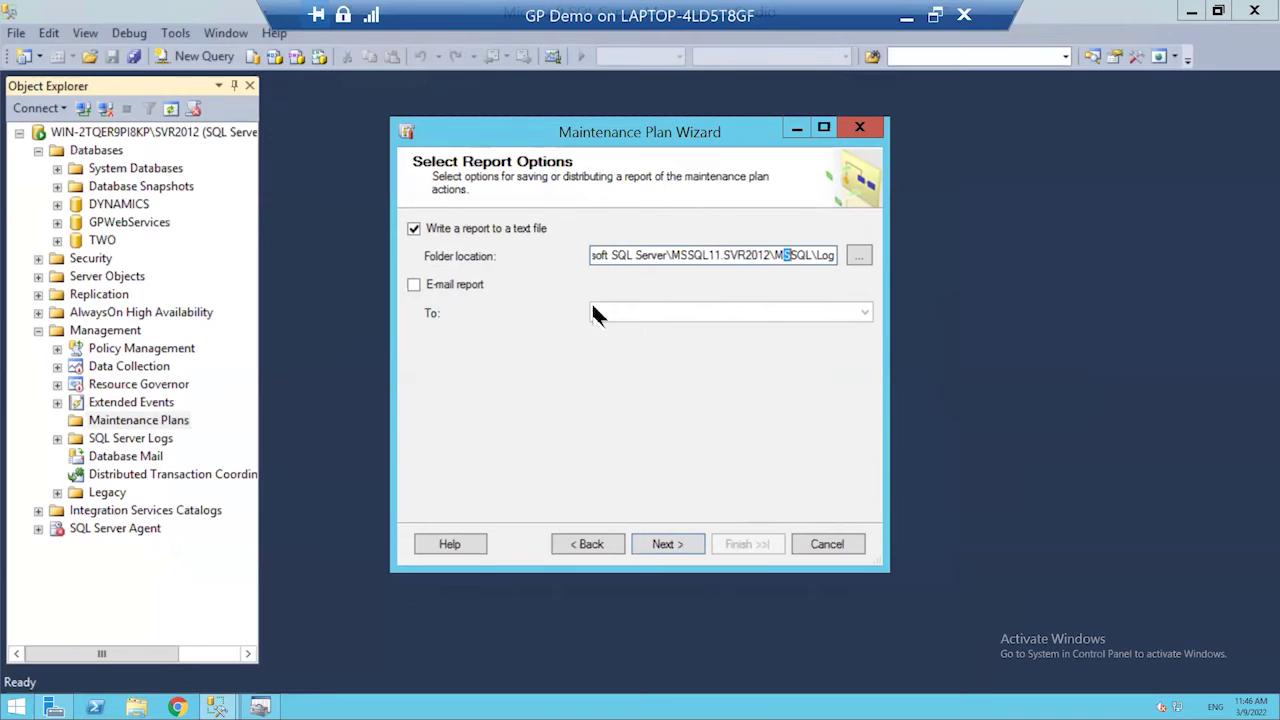
- Review the summary's plan, integrity check, full backup and reporting details, and finish creating the Nightly Backup maintenance plan
left_click(677, 543)
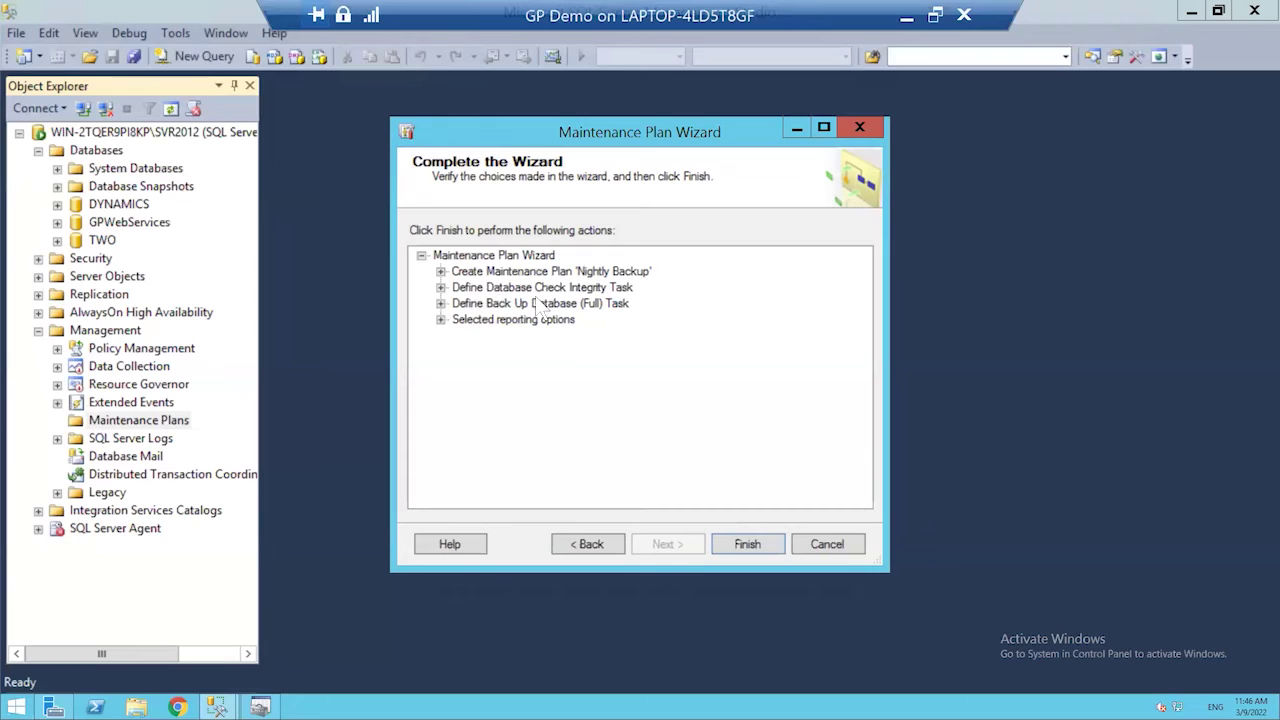
left_click(440, 271)
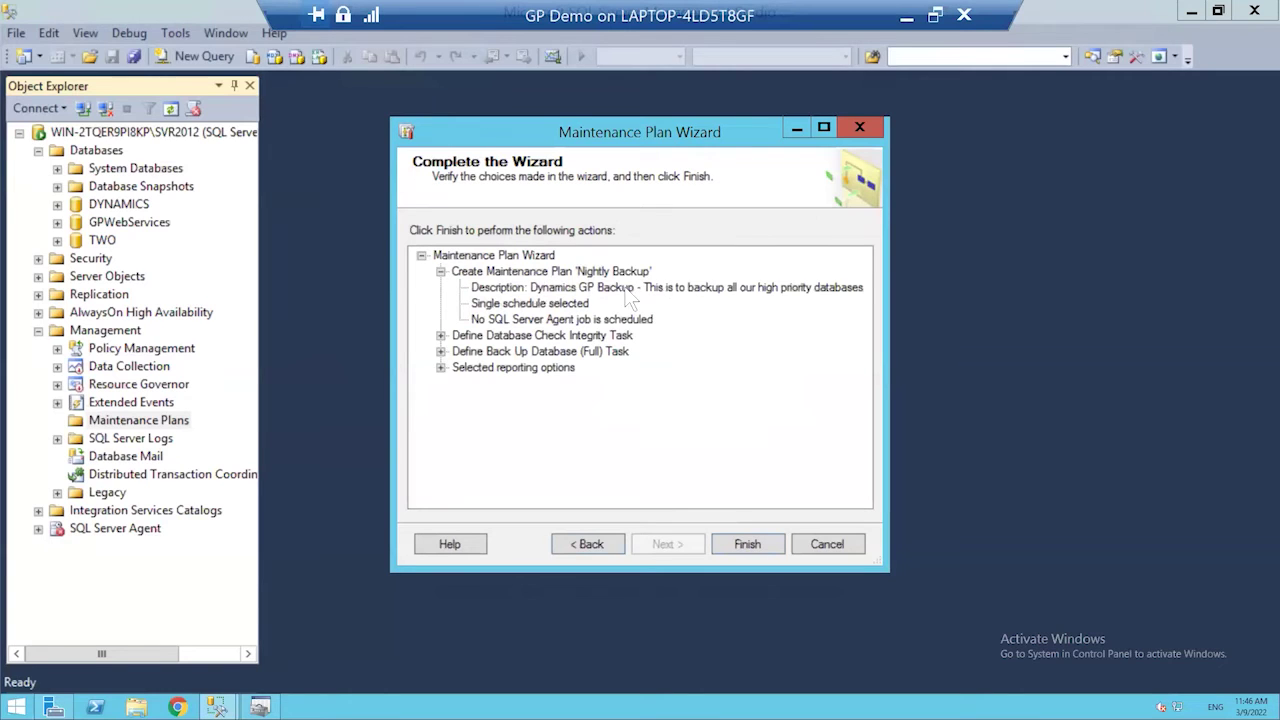
left_click(440, 335)
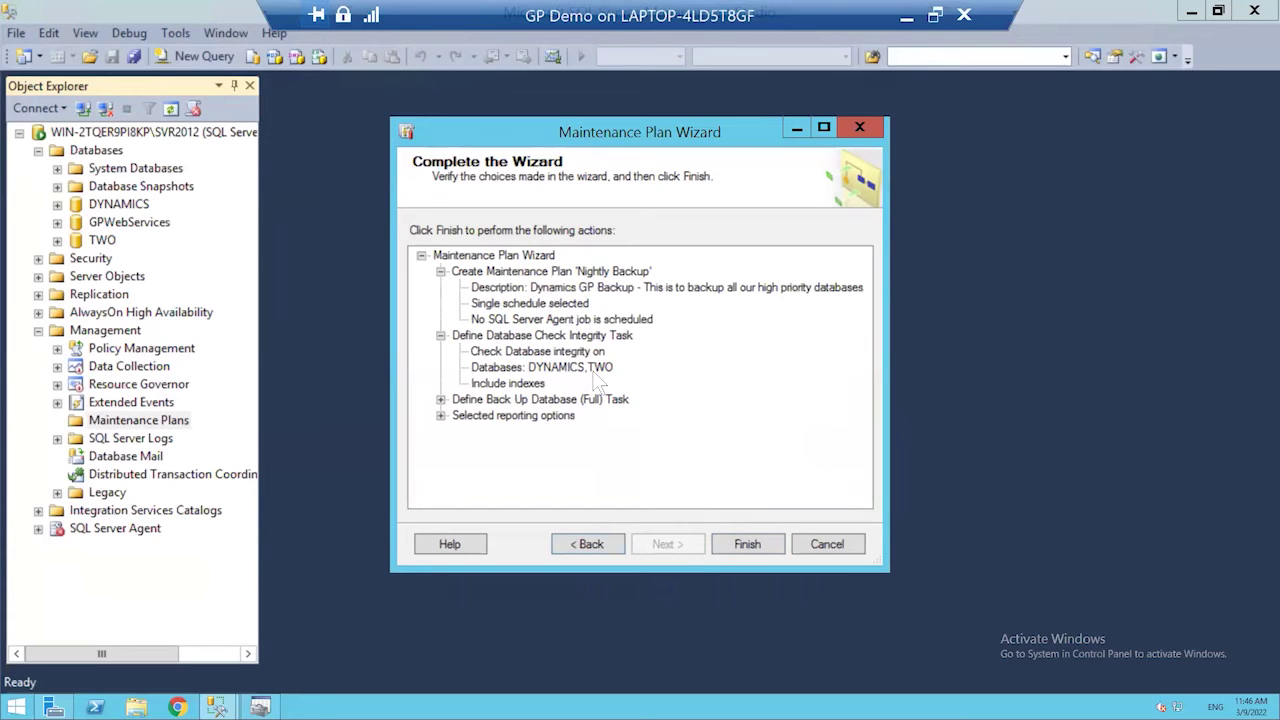
left_click(441, 399)
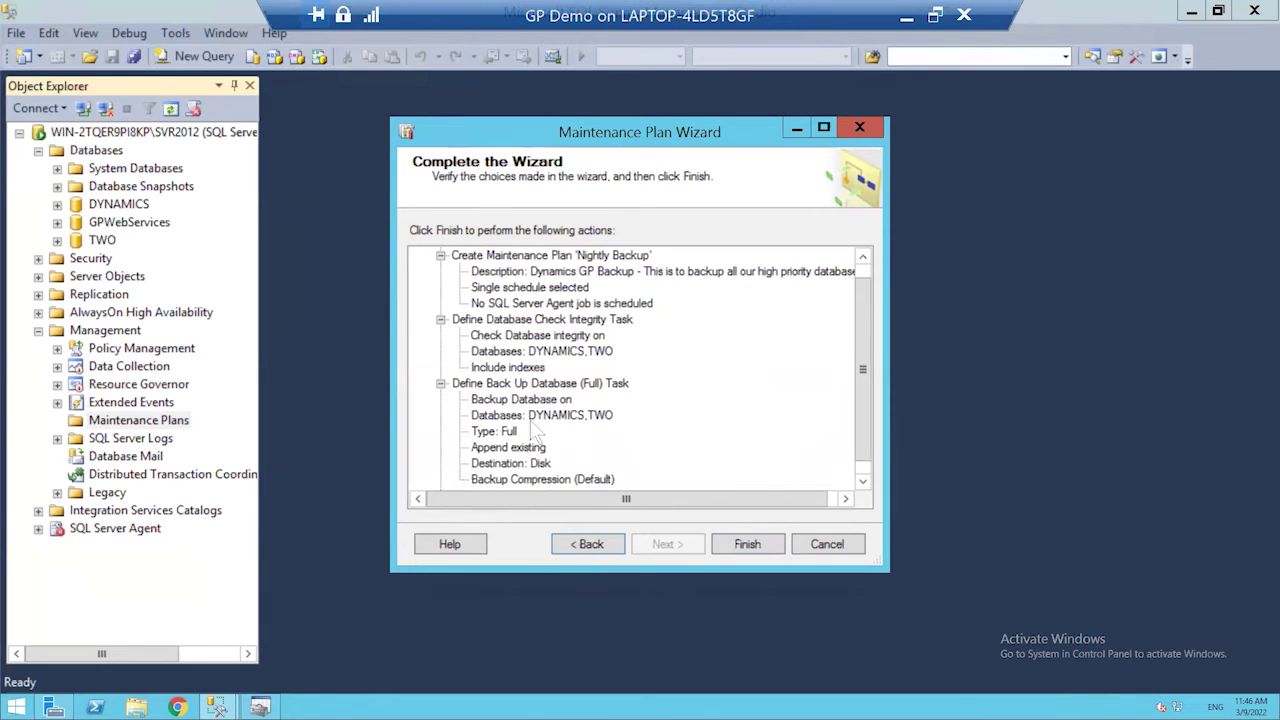
left_click_drag(860, 418, 854, 453)
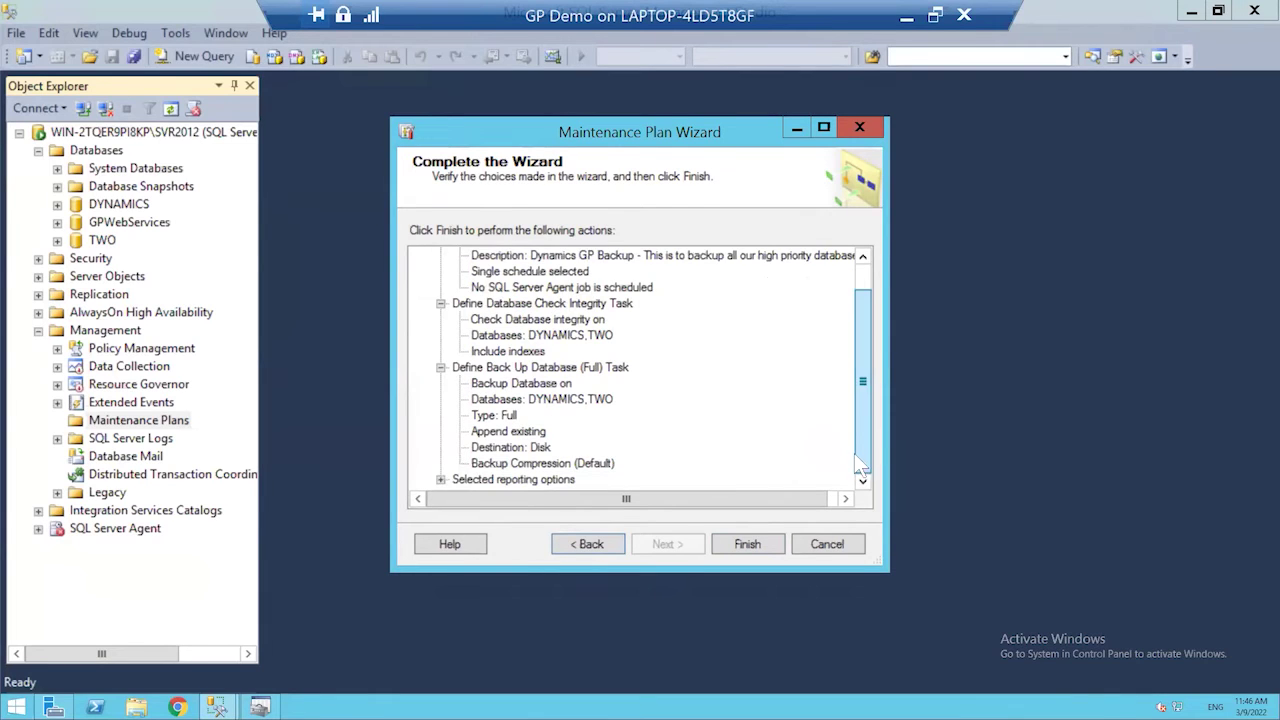
left_click(440, 479)
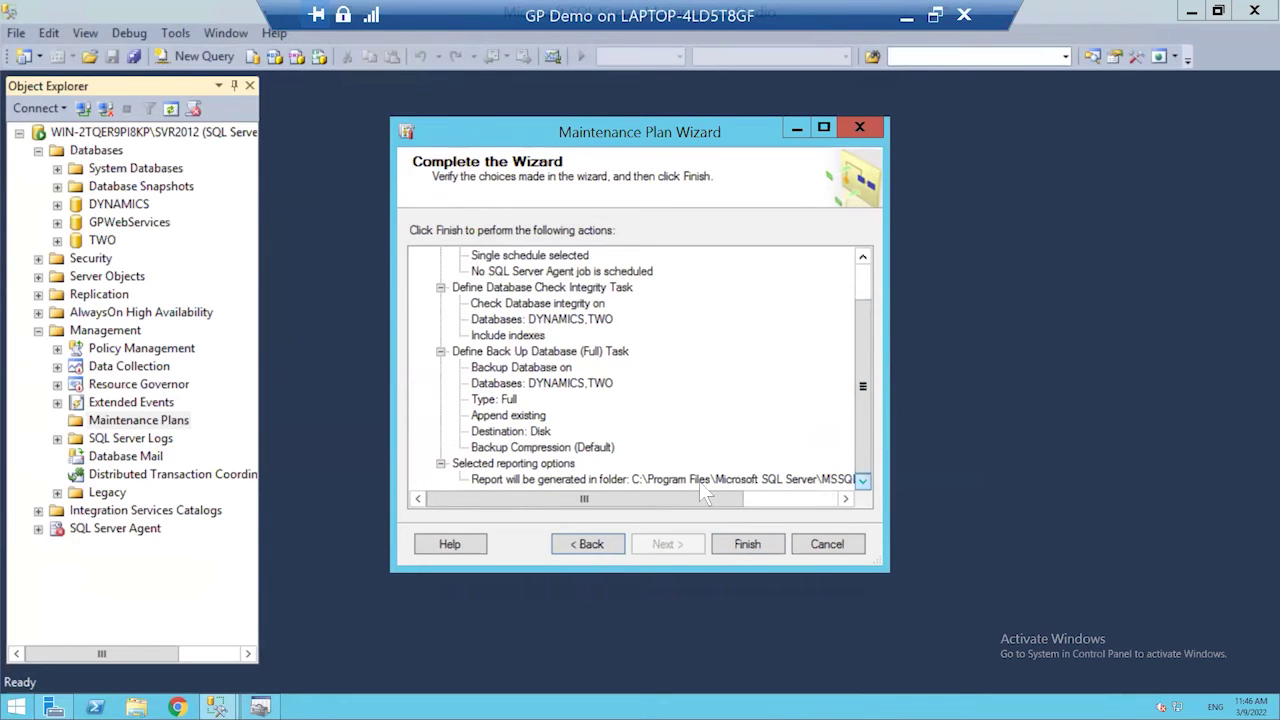
left_click_drag(743, 491, 615, 494)
left_click_drag(856, 415, 856, 443)
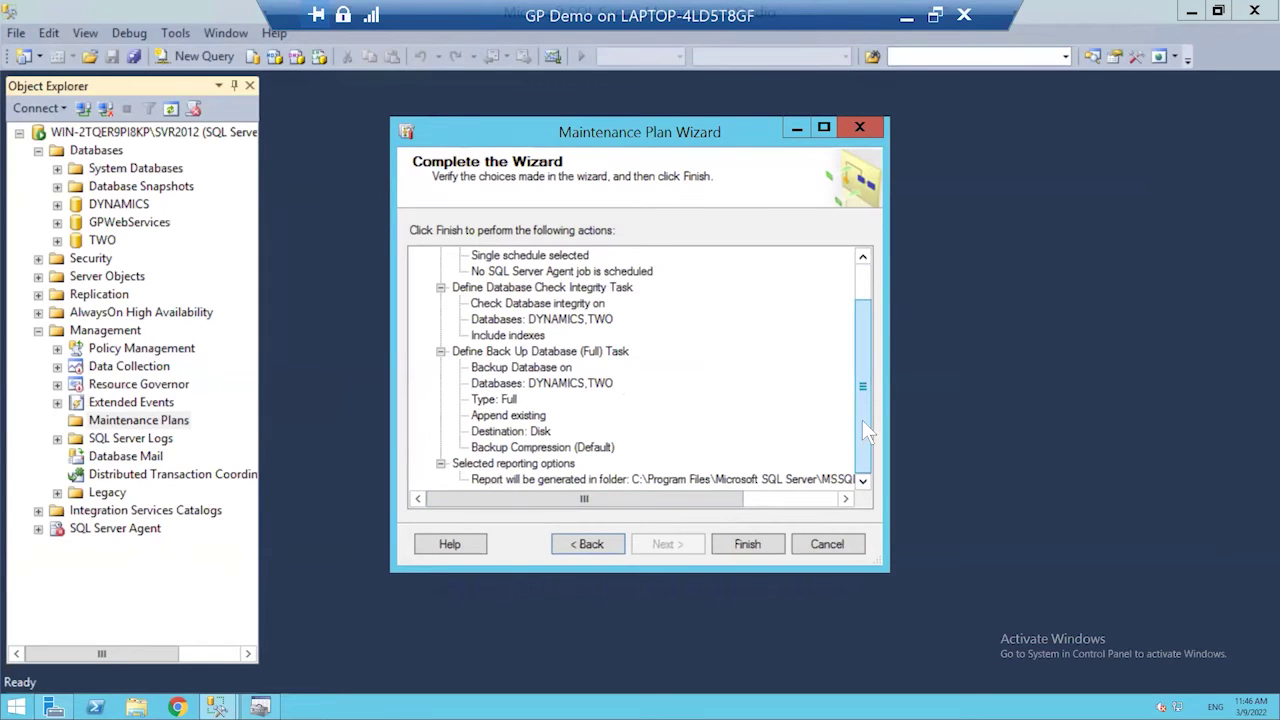
left_click(750, 544)
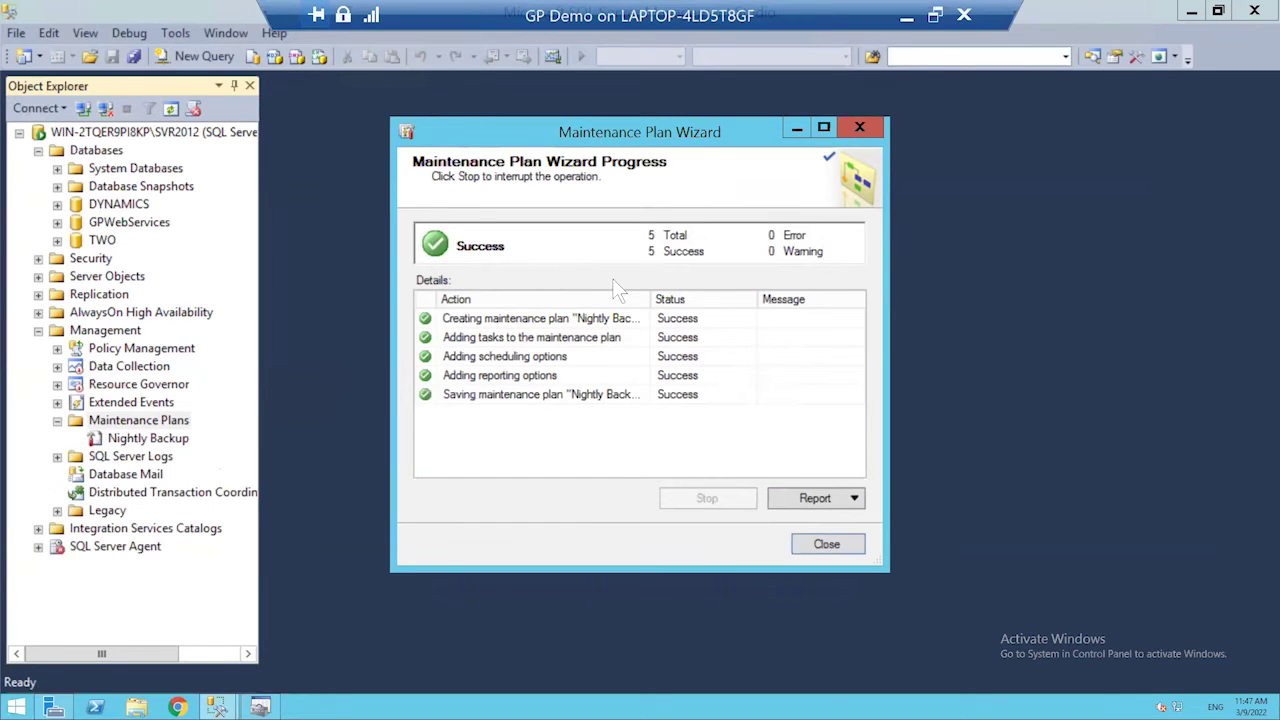
- View the wizard's report on the Nightly Backup plan's creation and close it
left_click(855, 498)
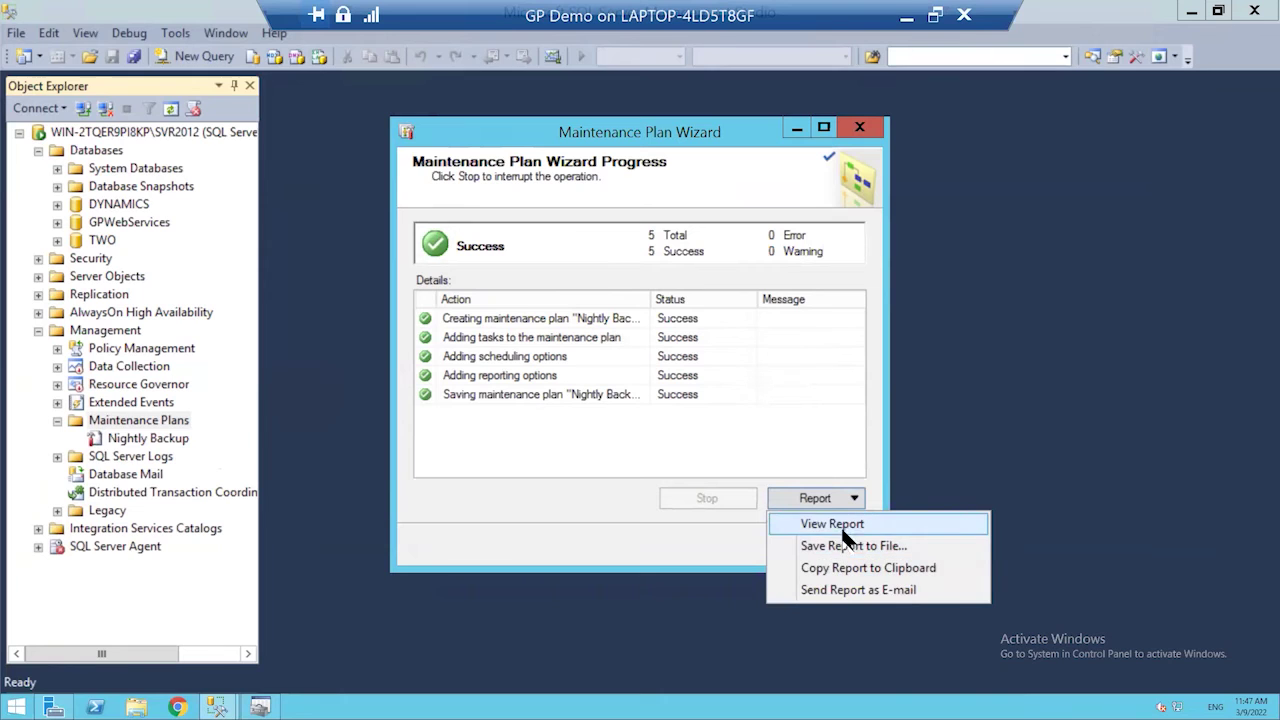
left_click(847, 525)
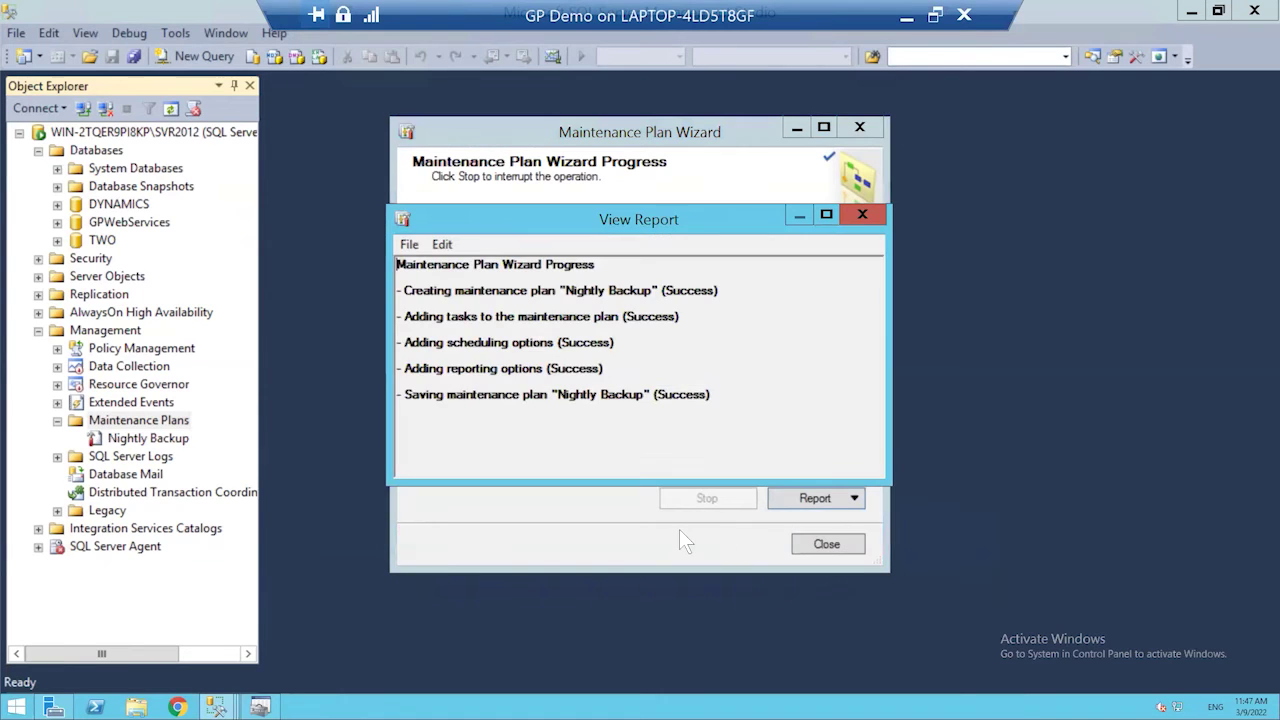
left_click_drag(636, 210, 943, 254)
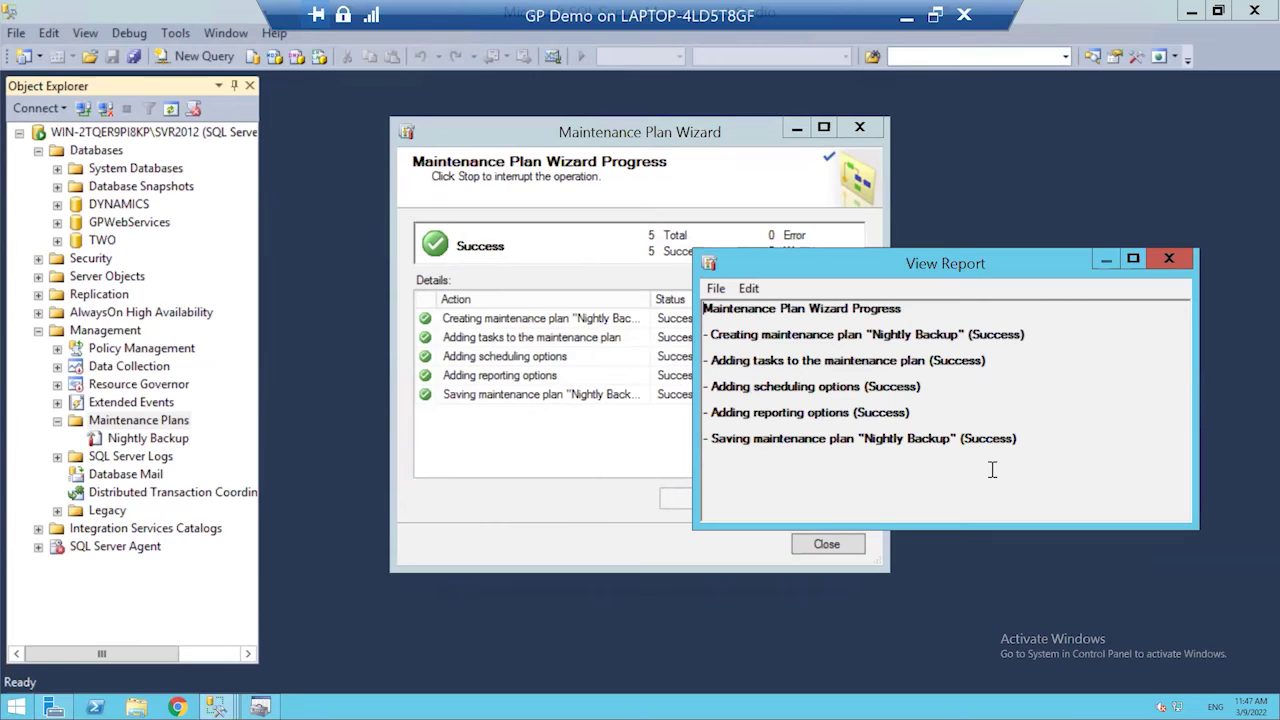
left_click(1169, 260)
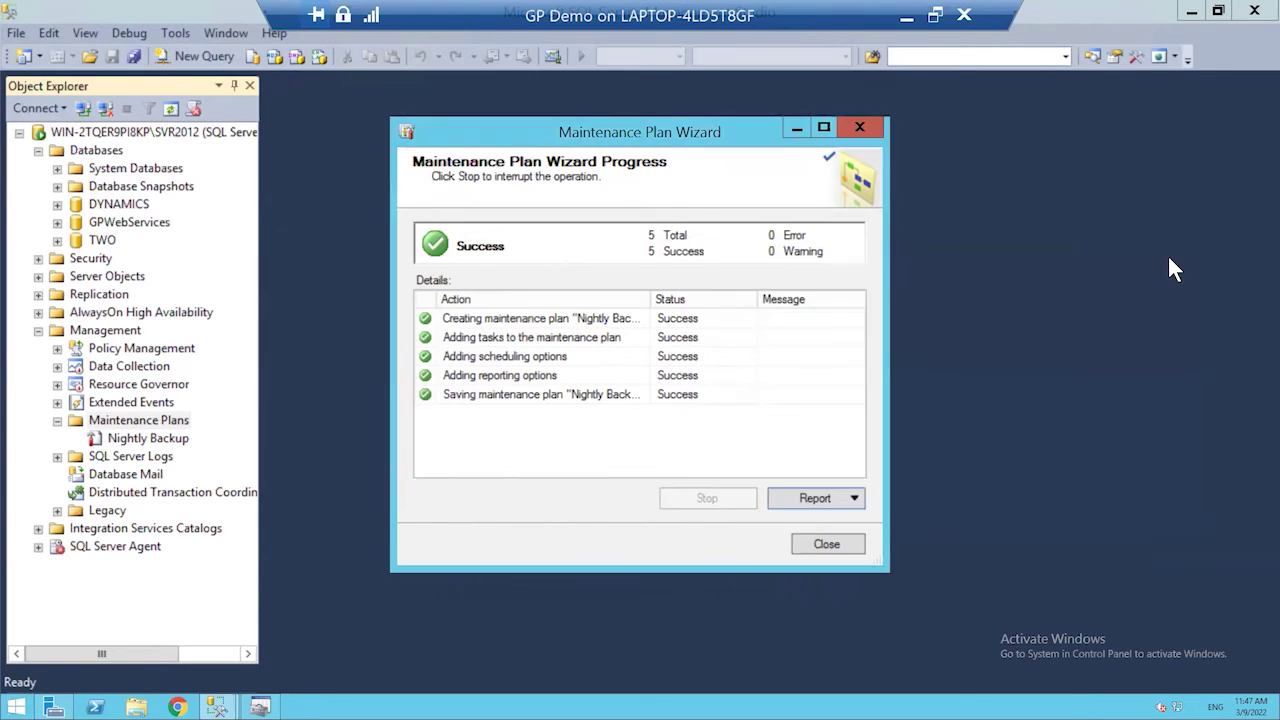
- Close the Maintenance Plan Wizard and open the Nightly Backup maintenance plan for editing
left_click(859, 127)
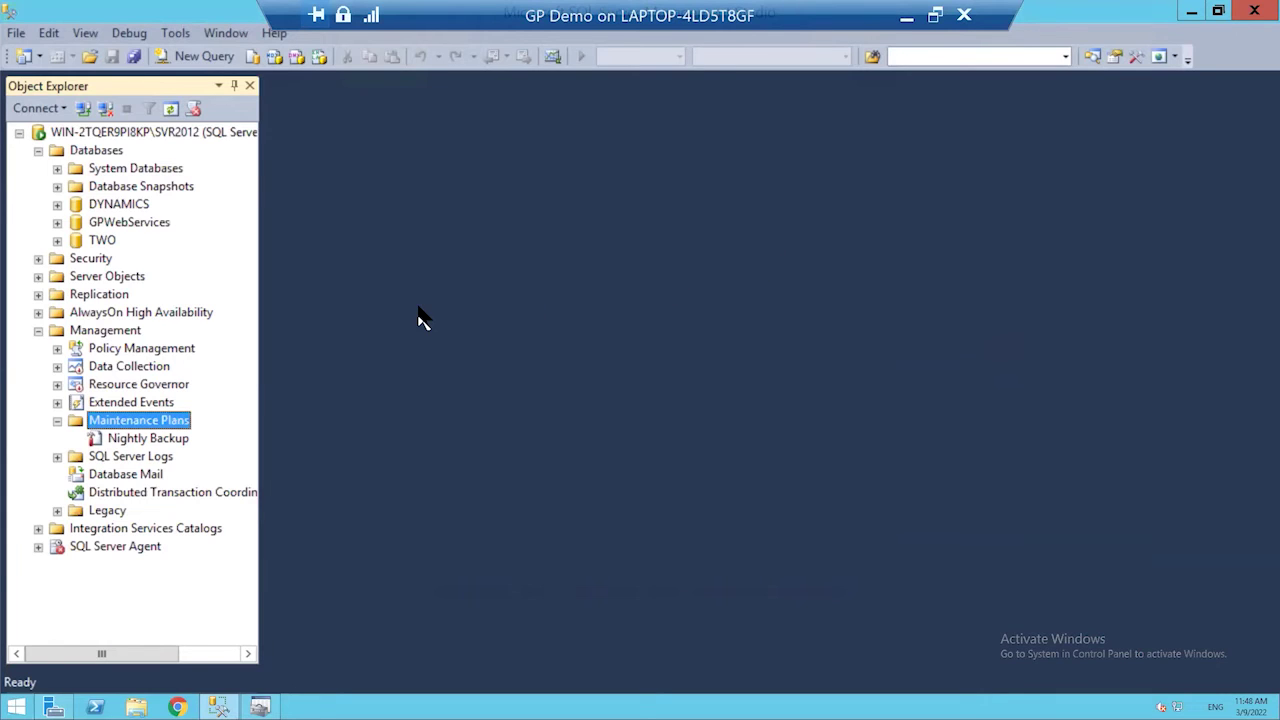
left_click(127, 440)
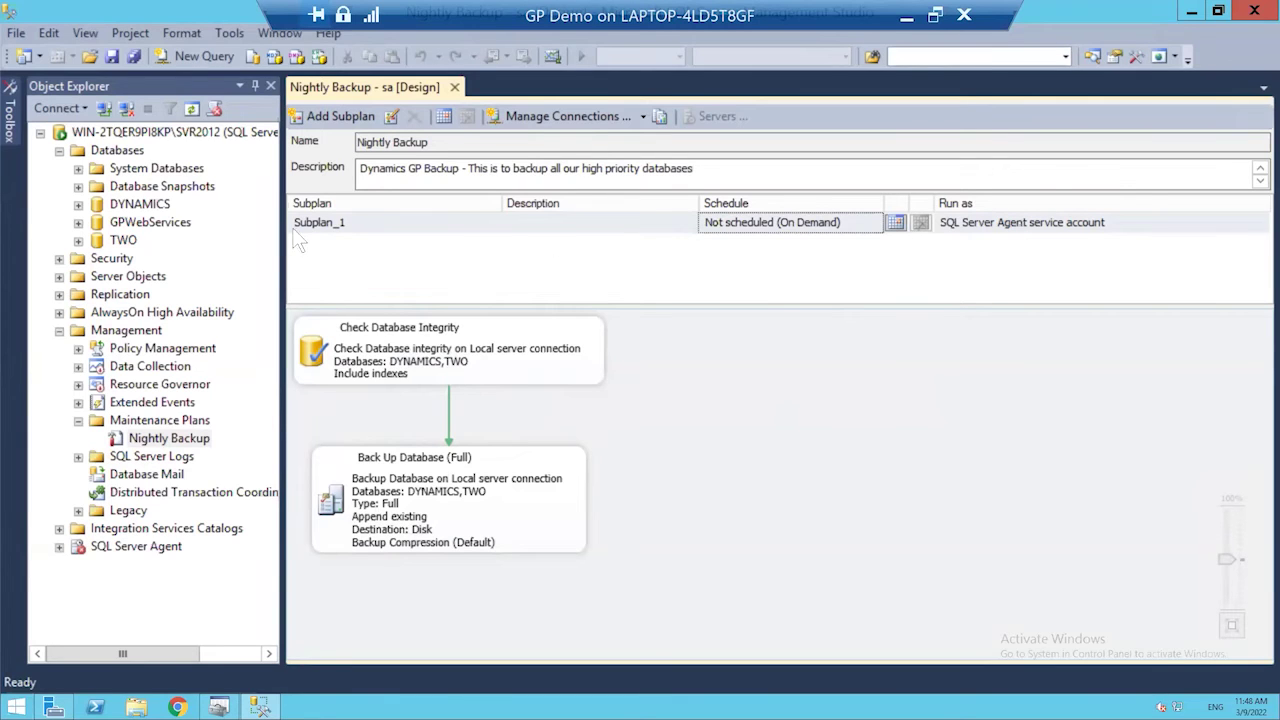
- Create a recurring job schedule for Subplan_1 of the Nightly Backup plan and set its frequency to Daily
left_click(895, 223)
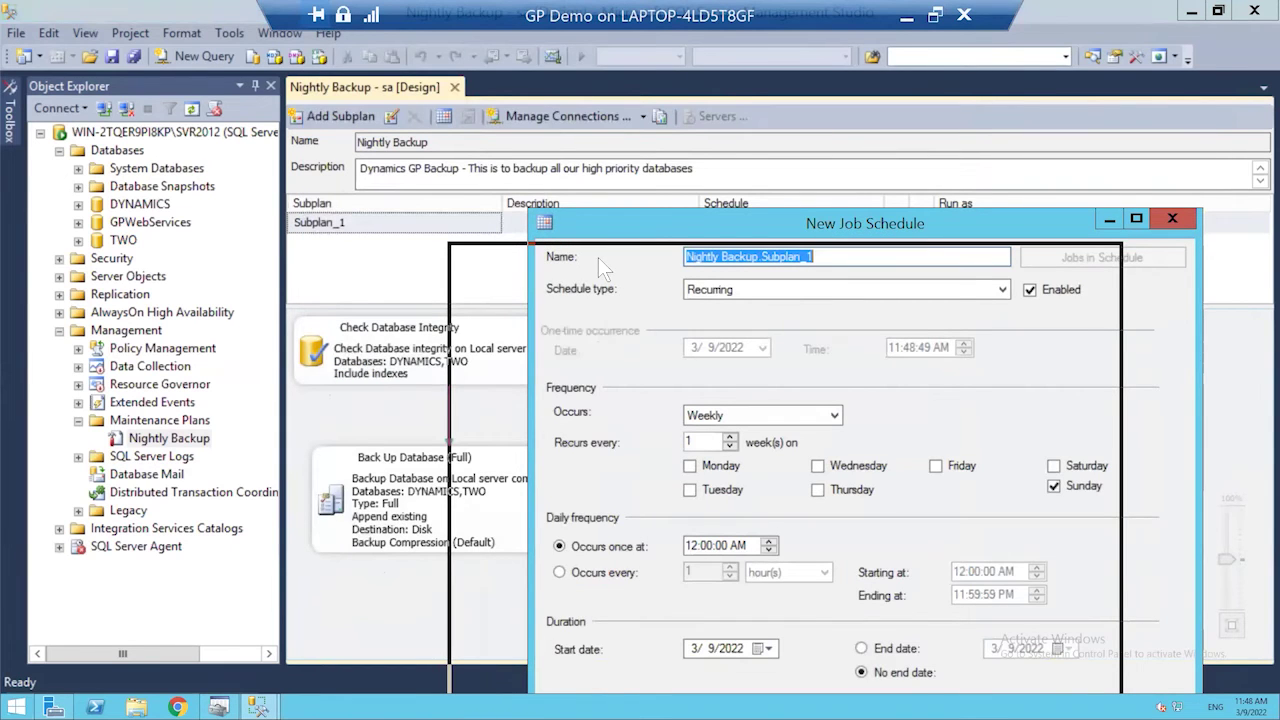
left_click_drag(559, 91, 535, 97)
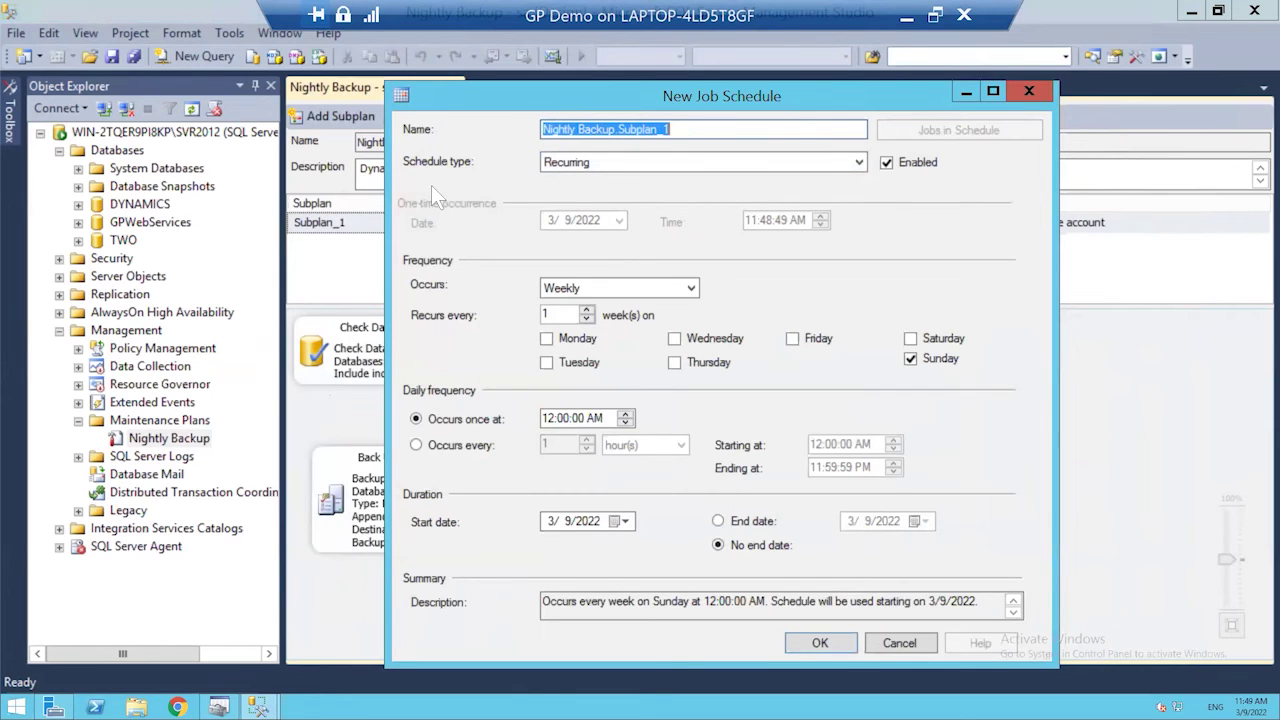
left_click(600, 165)
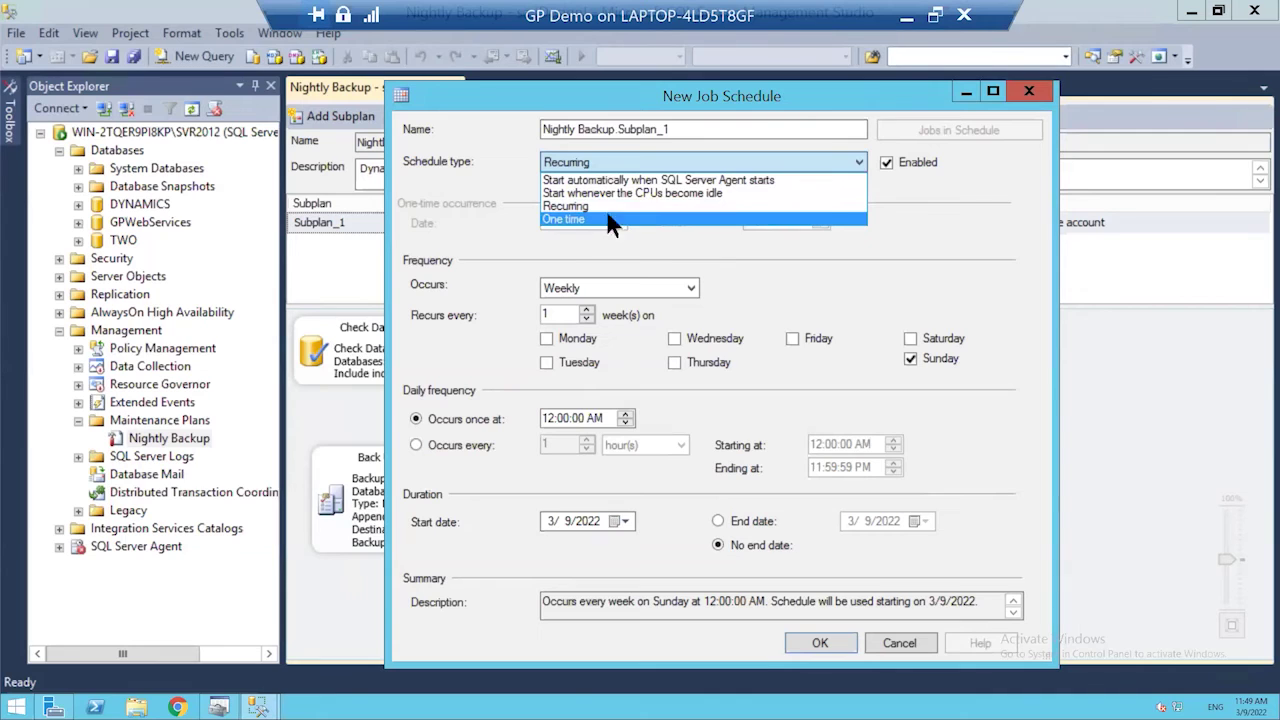
left_click(638, 164)
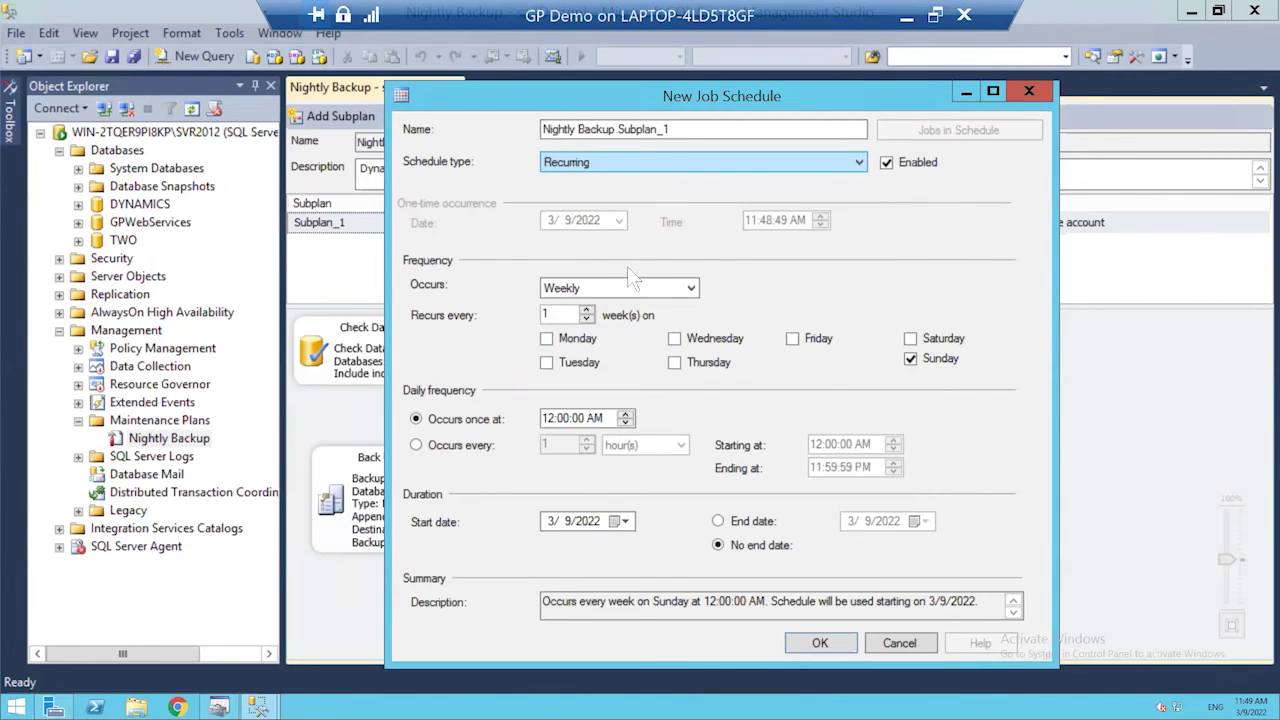
left_click(692, 289)
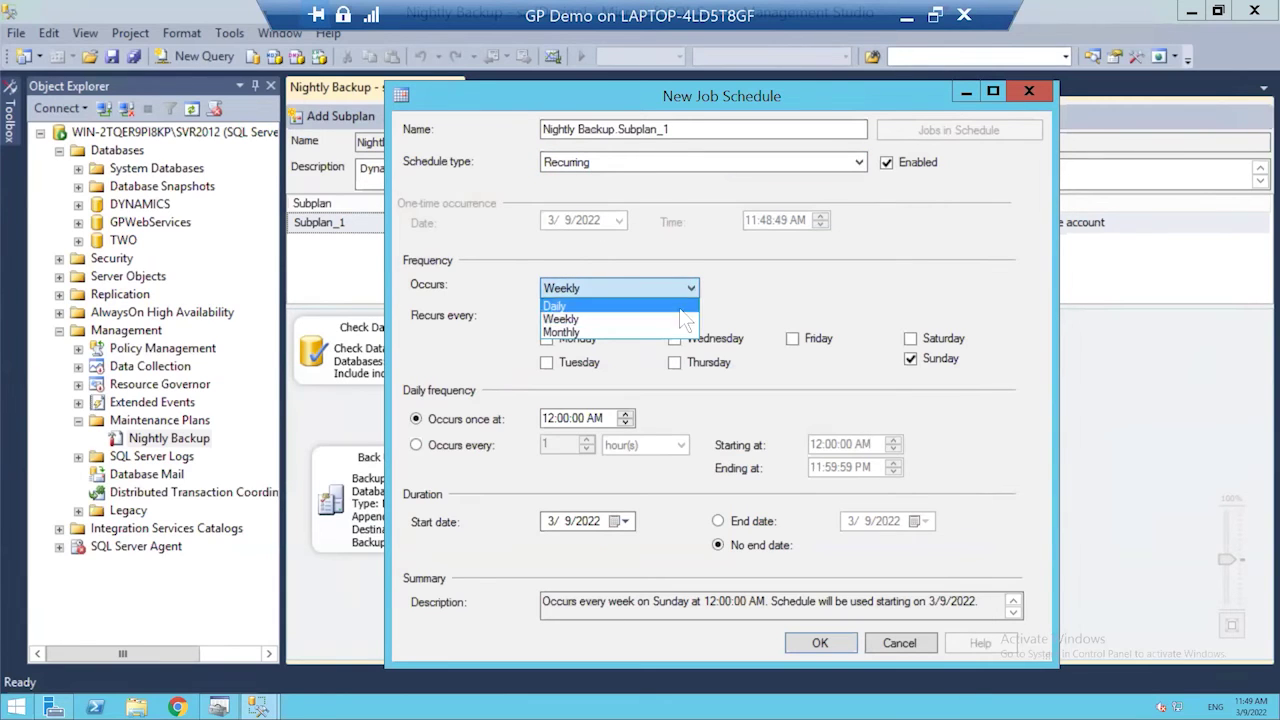
left_click(686, 305)
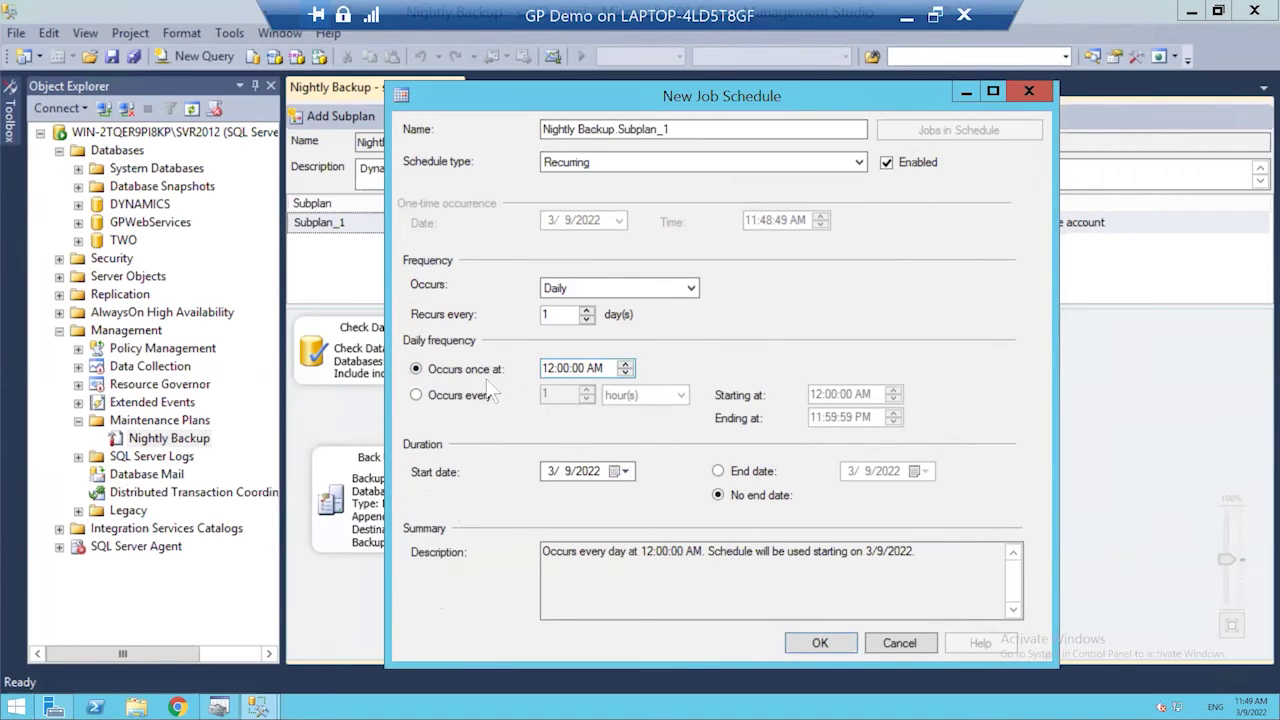
- Try the repeating-interval daily frequency, look through its time units, and return to a single daily occurrence
left_click(415, 395)
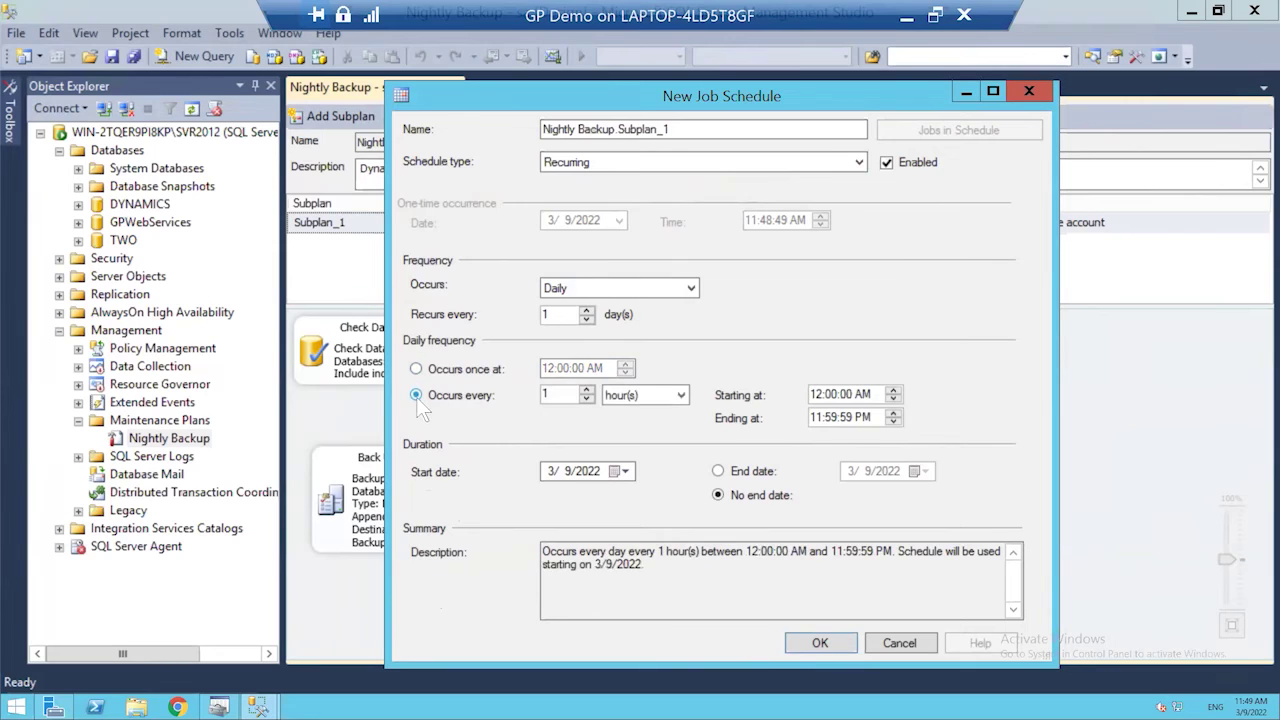
left_click(679, 397)
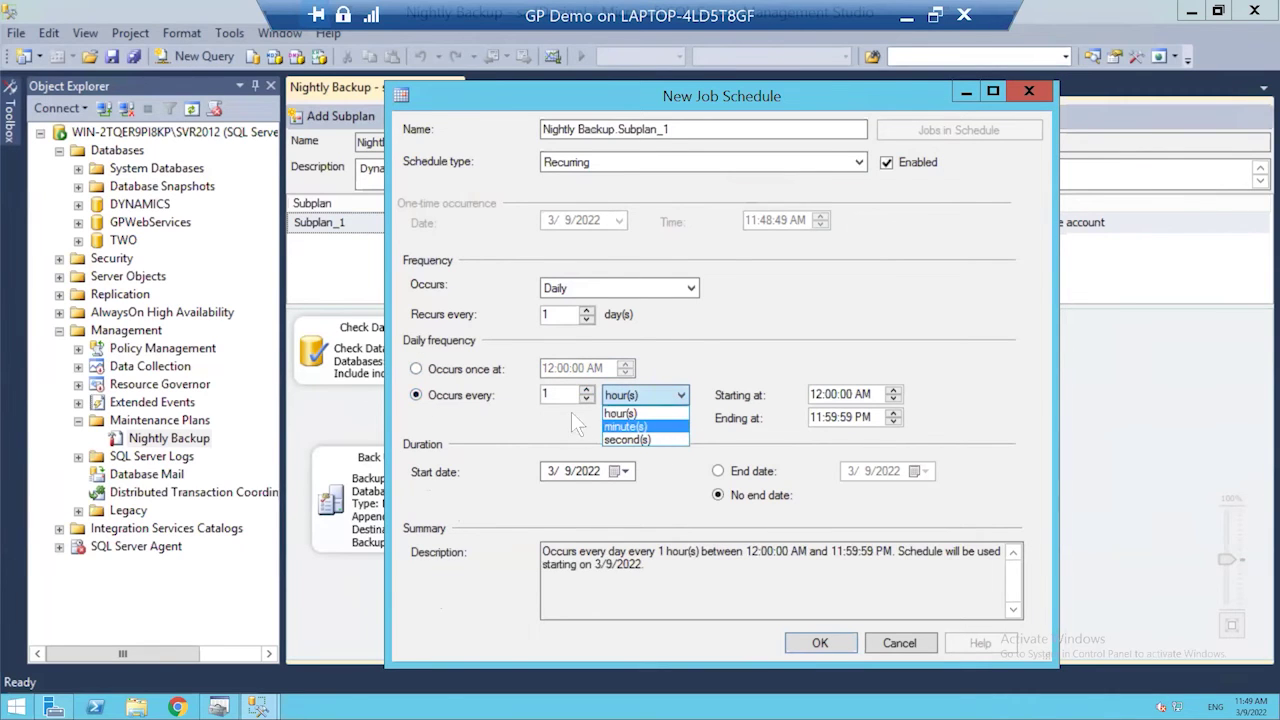
left_click(421, 378)
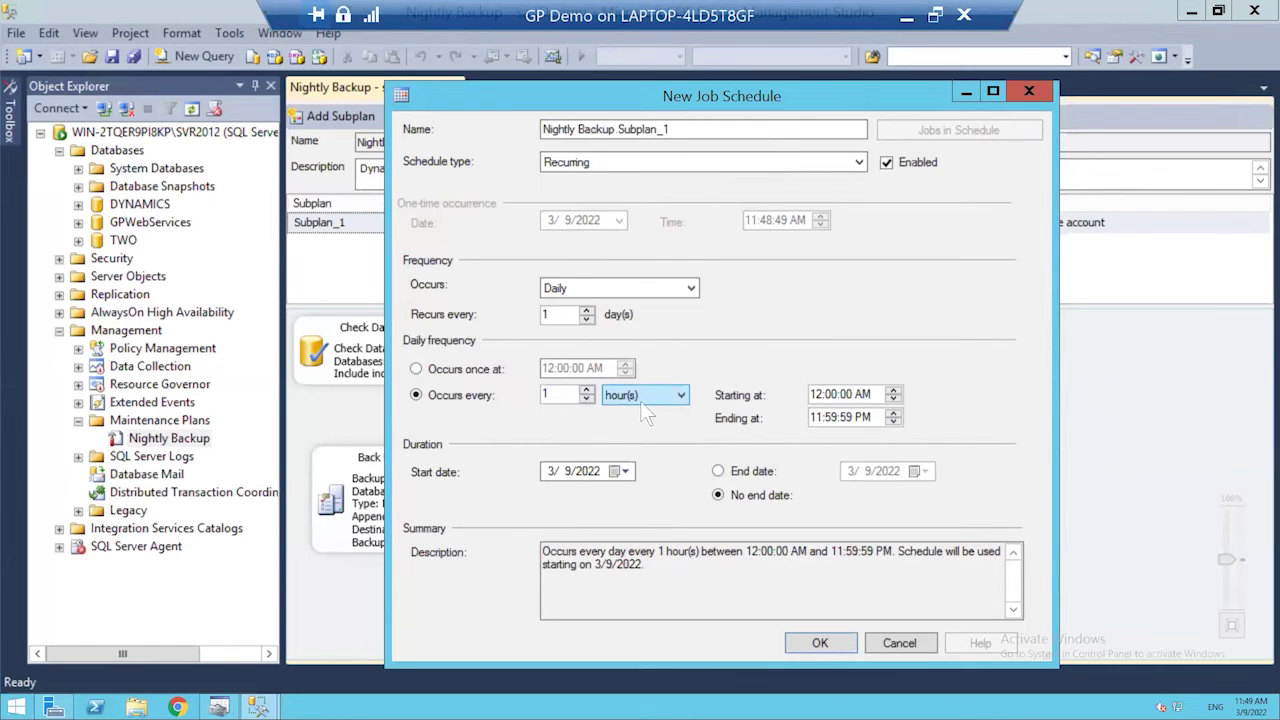
left_click(418, 369)
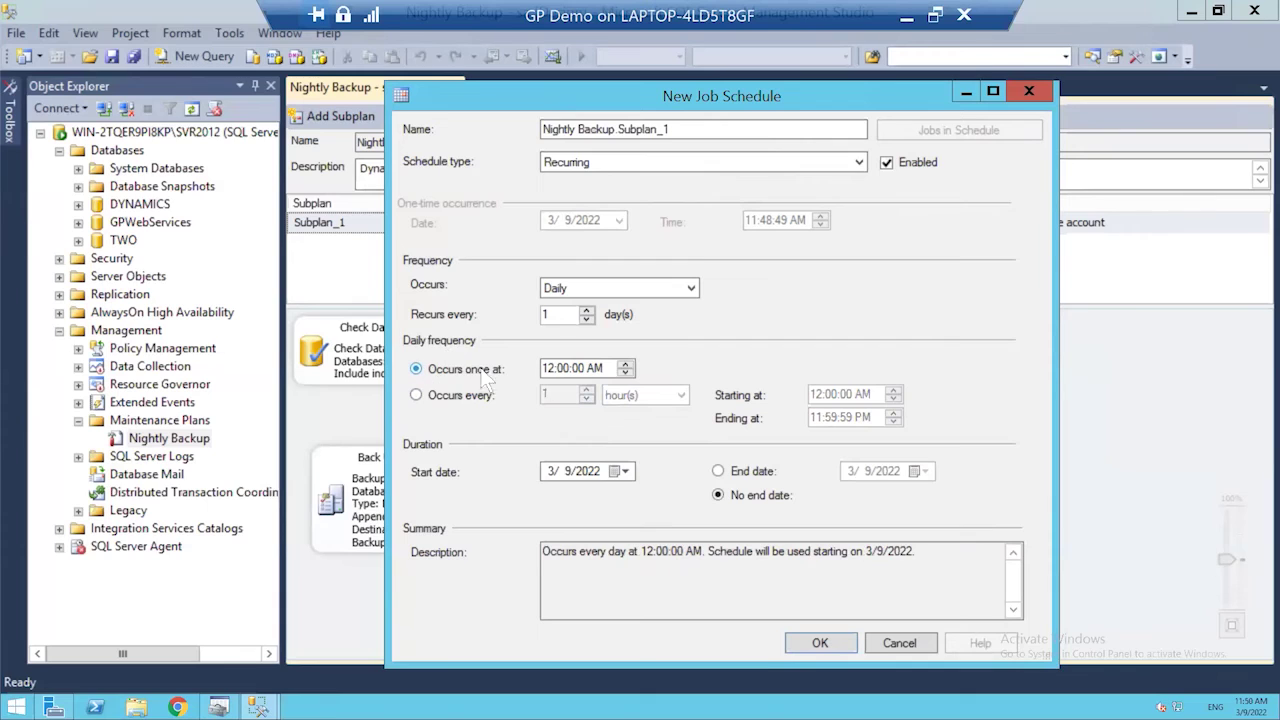
- Schedule Subplan_1 to run once daily at 11:00:00 PM and view the subplan's properties
left_click(625, 374)
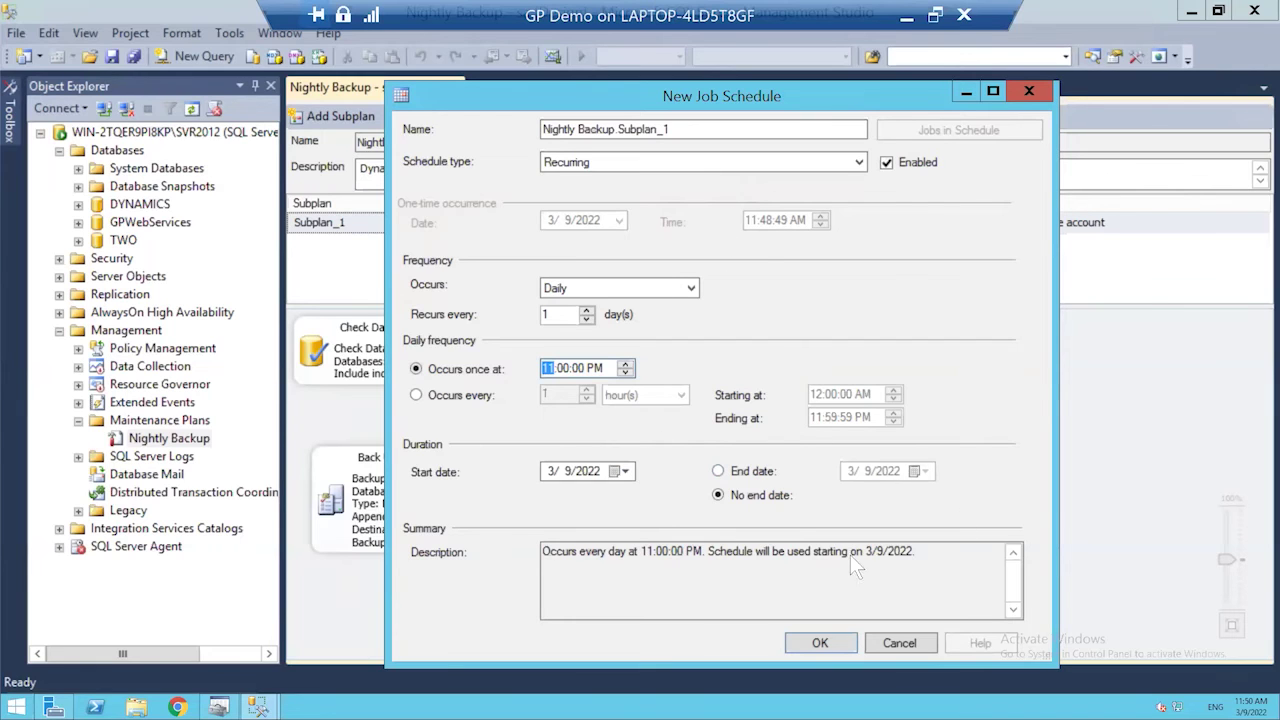
left_click(834, 315)
left_click(827, 642)
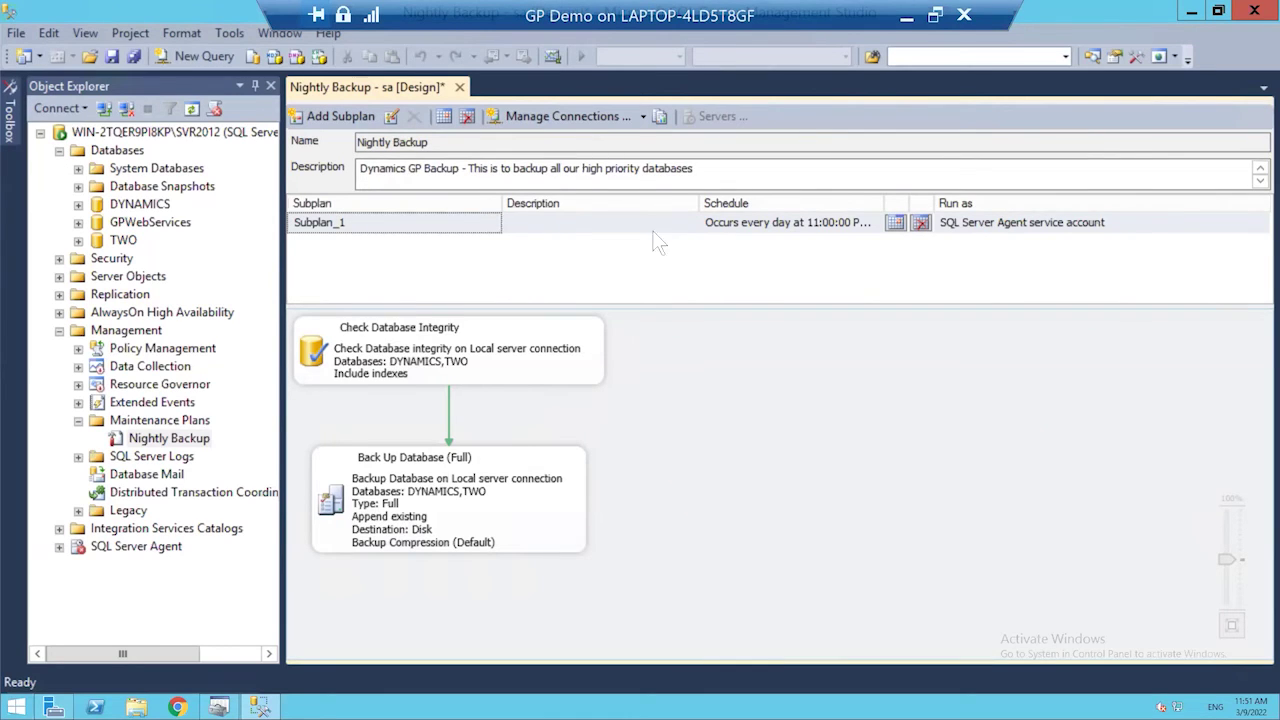
double_click(702, 222)
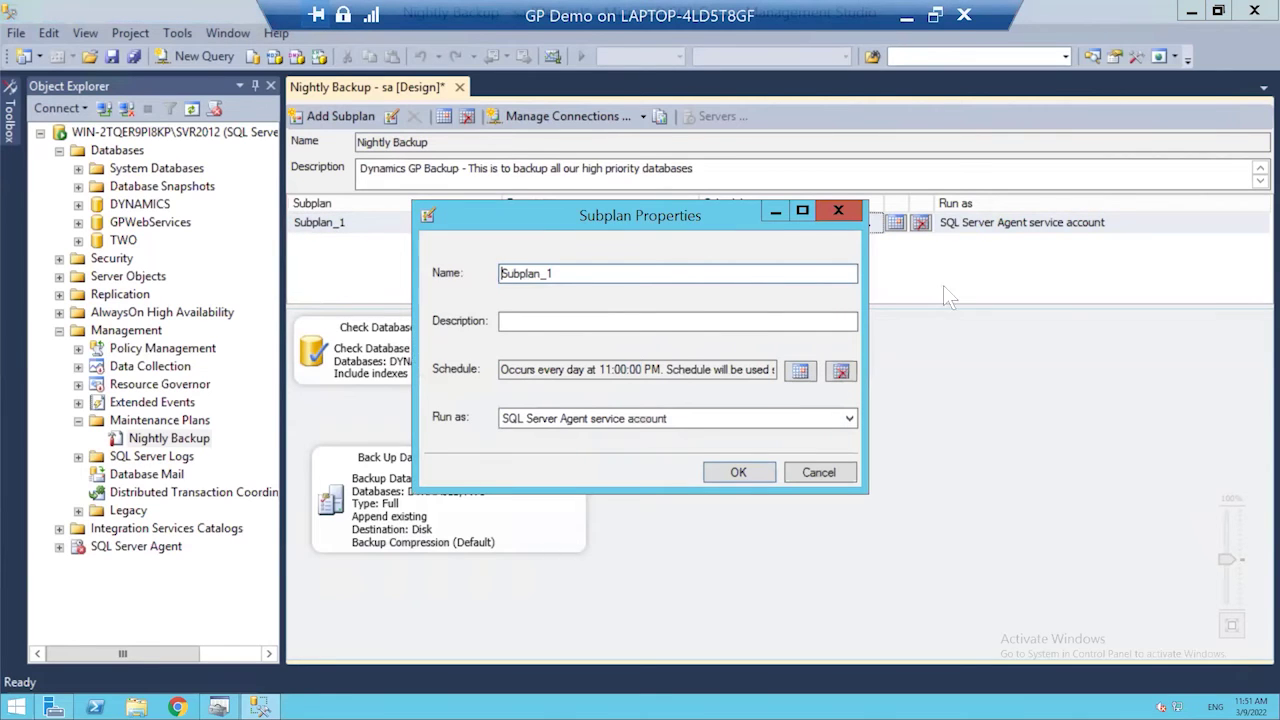
left_click(832, 210)
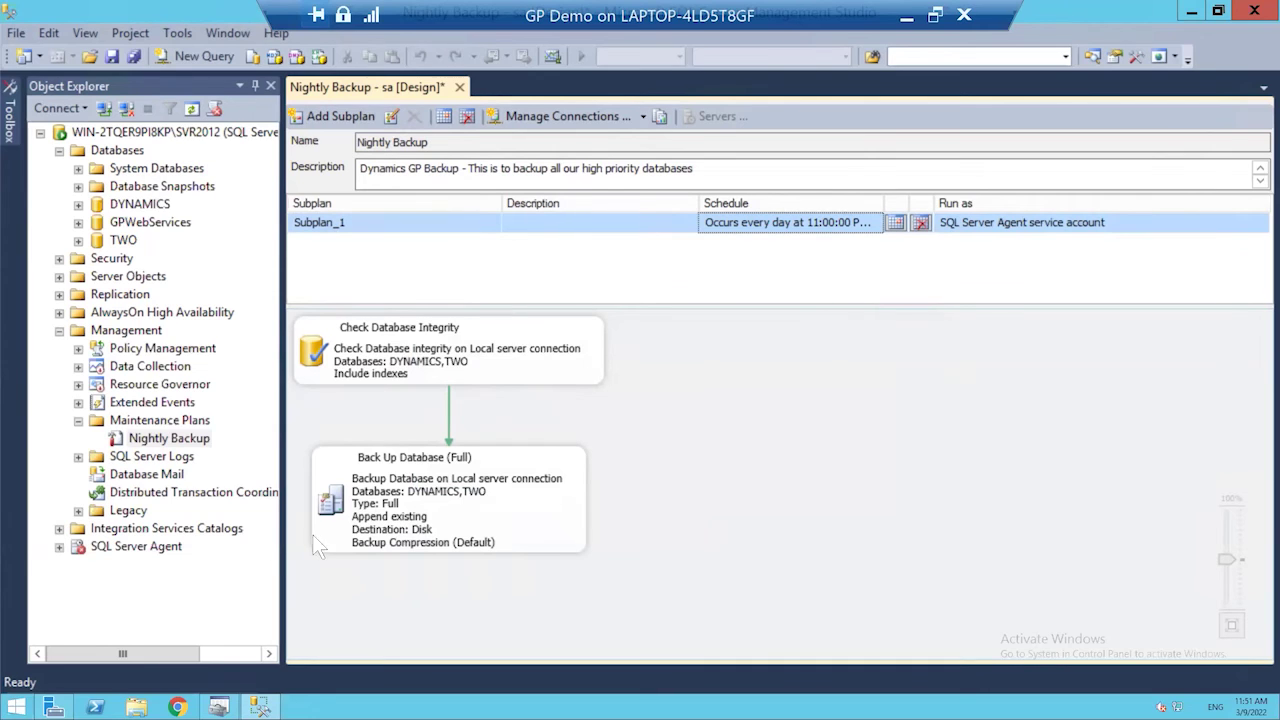
- Examine the T-SQL generated for the Back Up Database (Full) task and close the task's settings
left_click(458, 505)
double_click(460, 500)
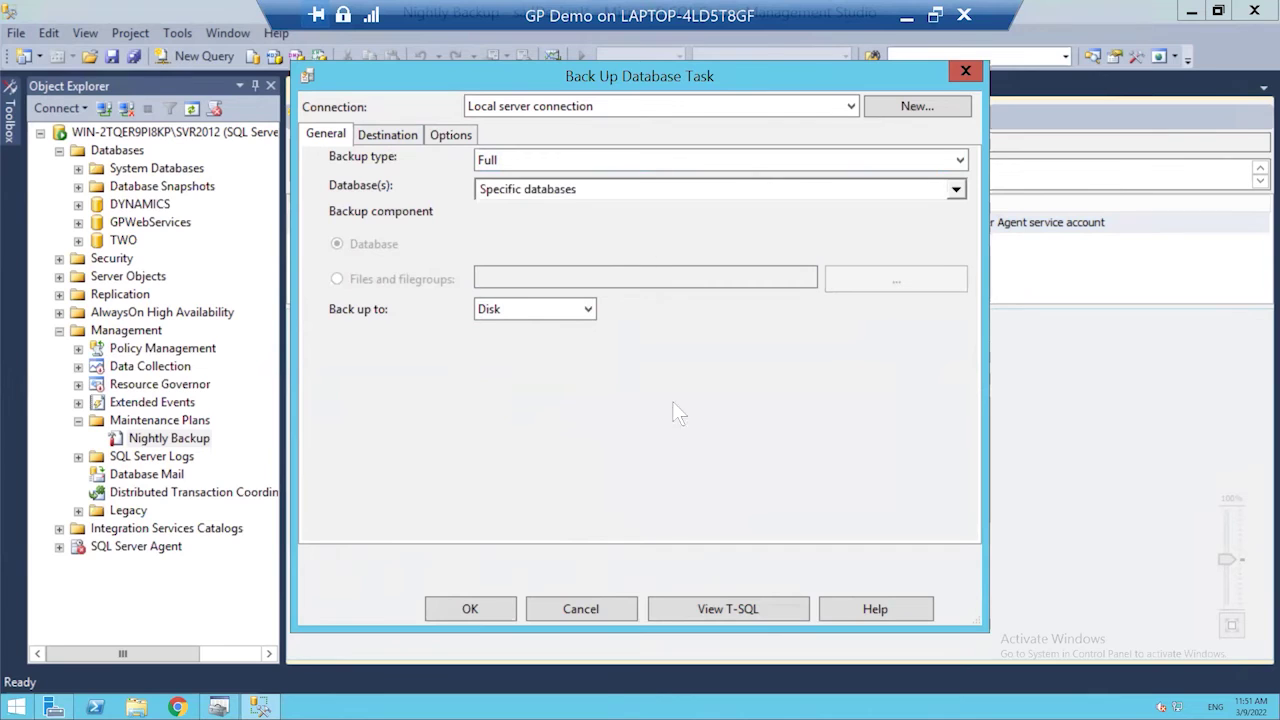
left_click(730, 610)
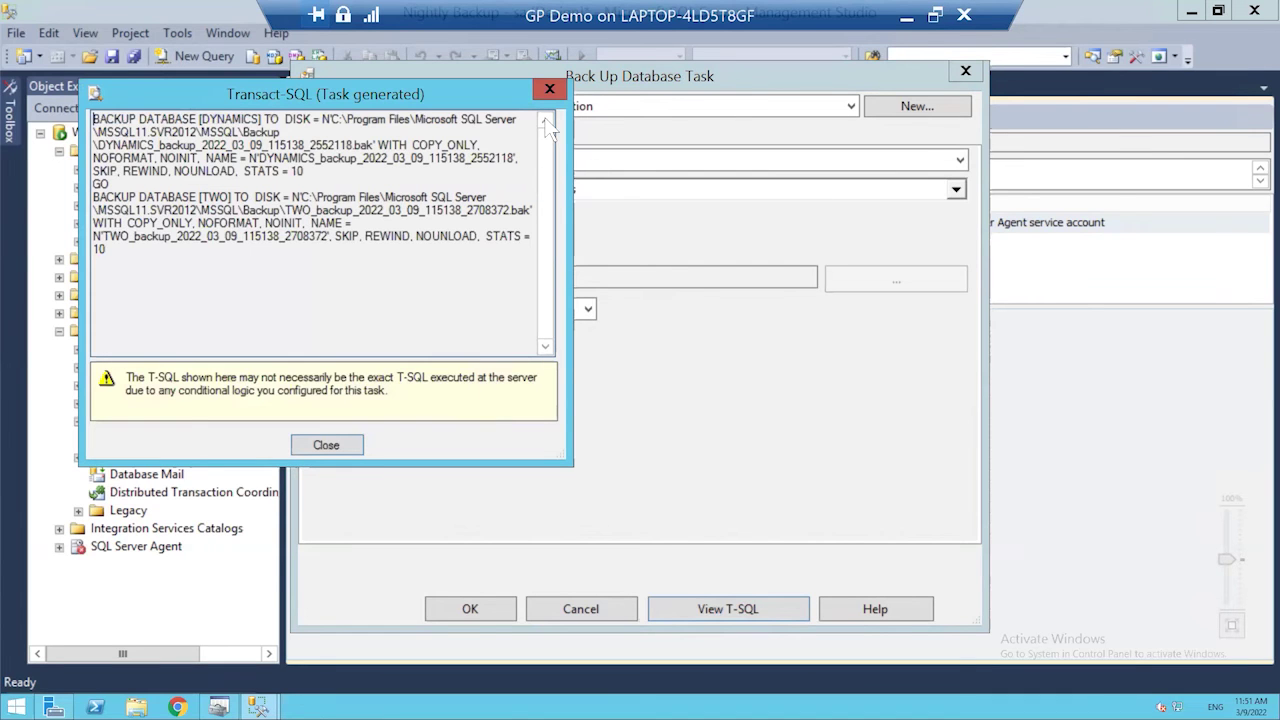
left_click_drag(487, 103, 555, 139)
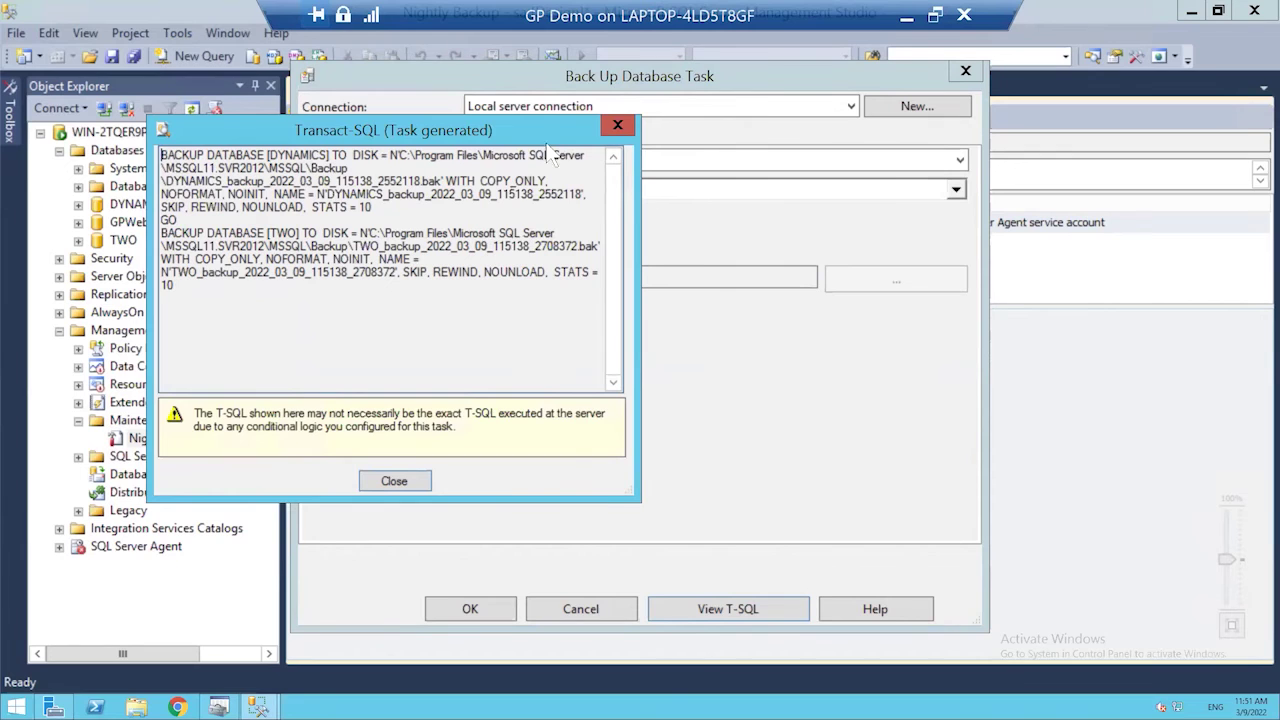
left_click_drag(548, 140, 492, 124)
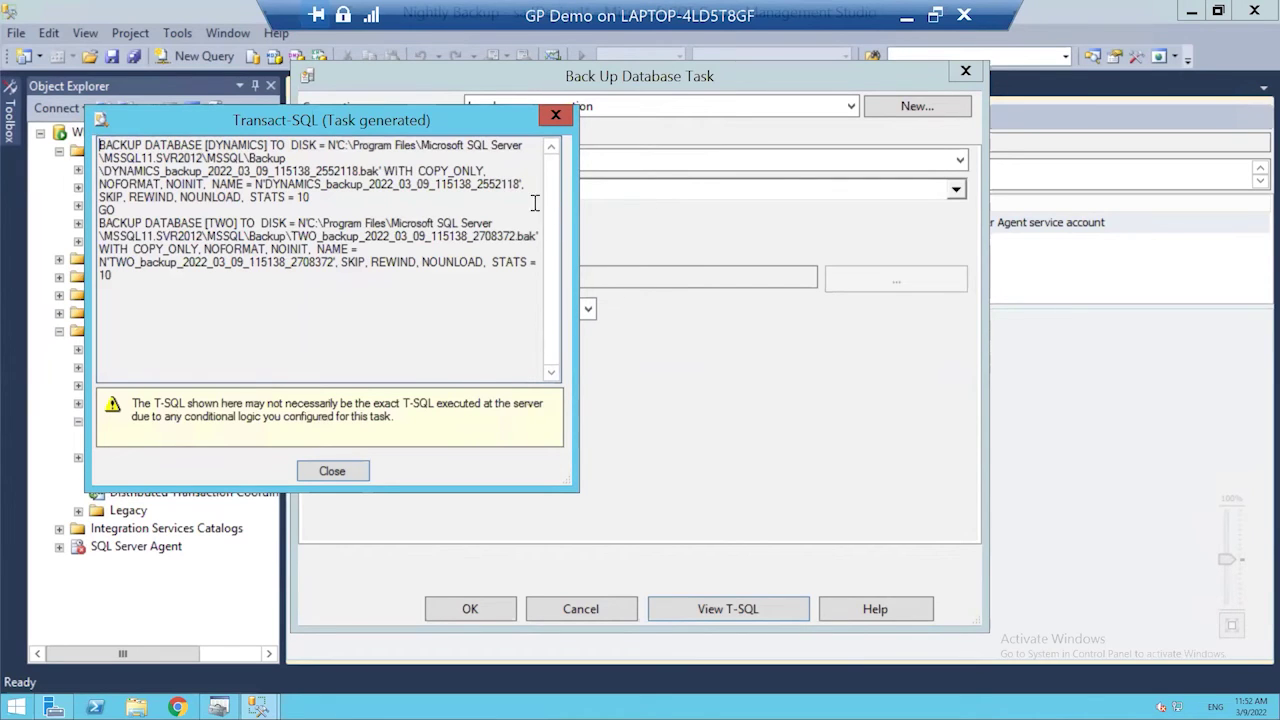
left_click(333, 472)
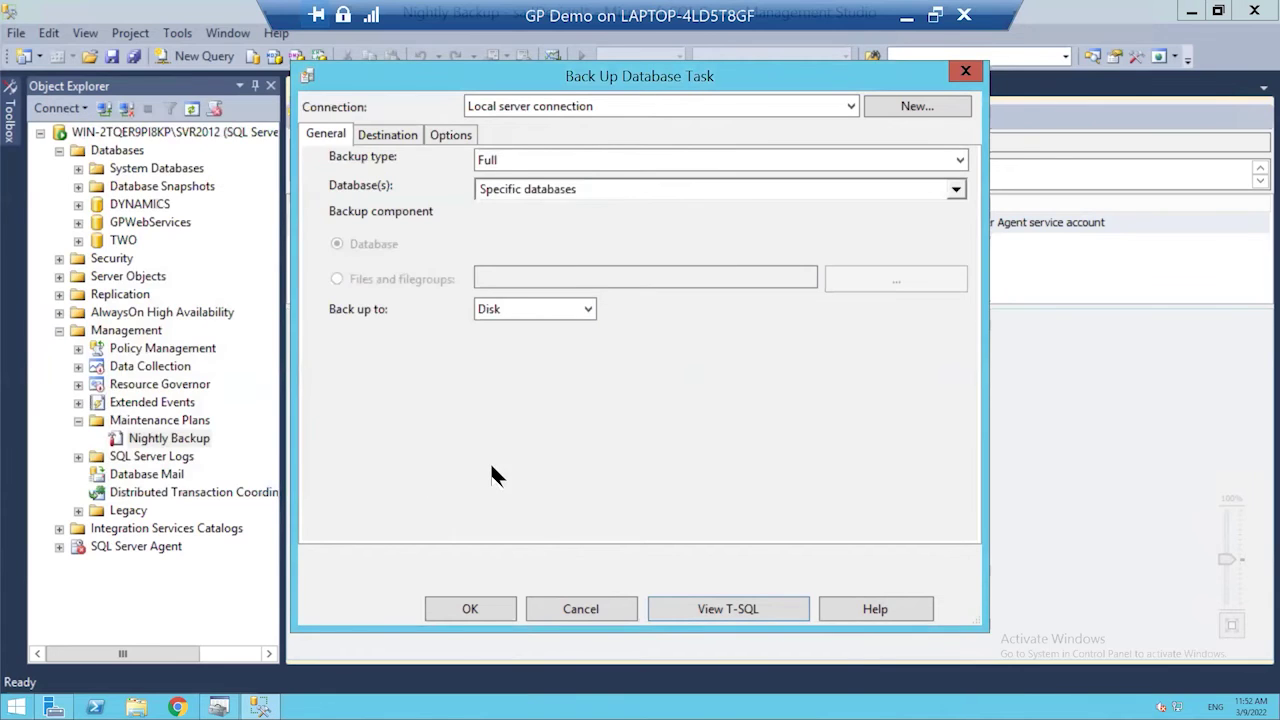
left_click(965, 71)
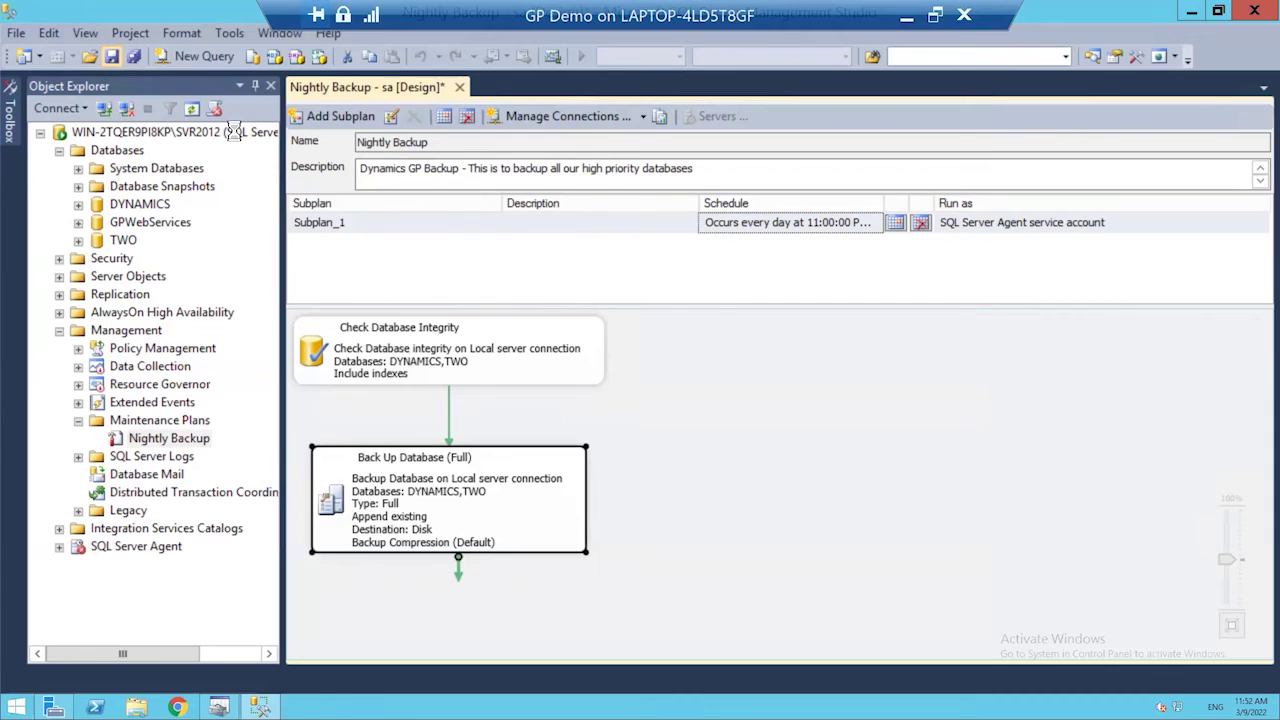
- Save and close the Nightly Backup maintenance plan, and execute it manually
key("ctrl+s")
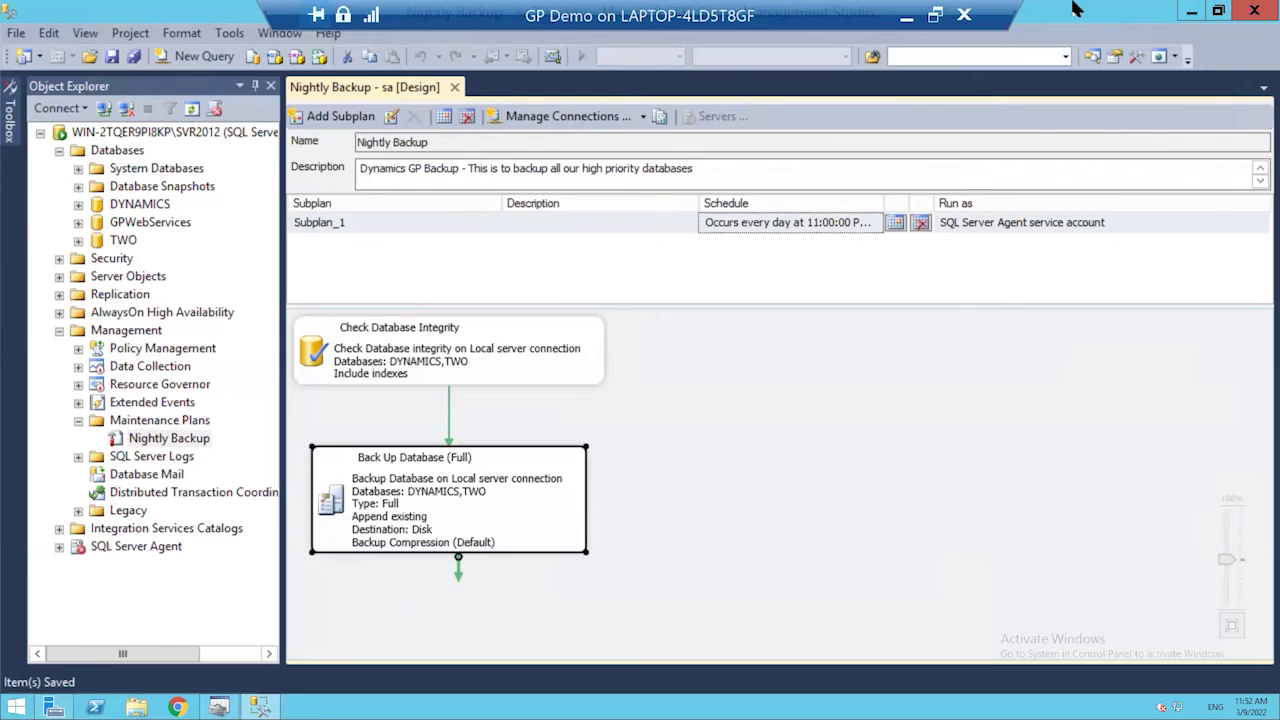
left_click(455, 88)
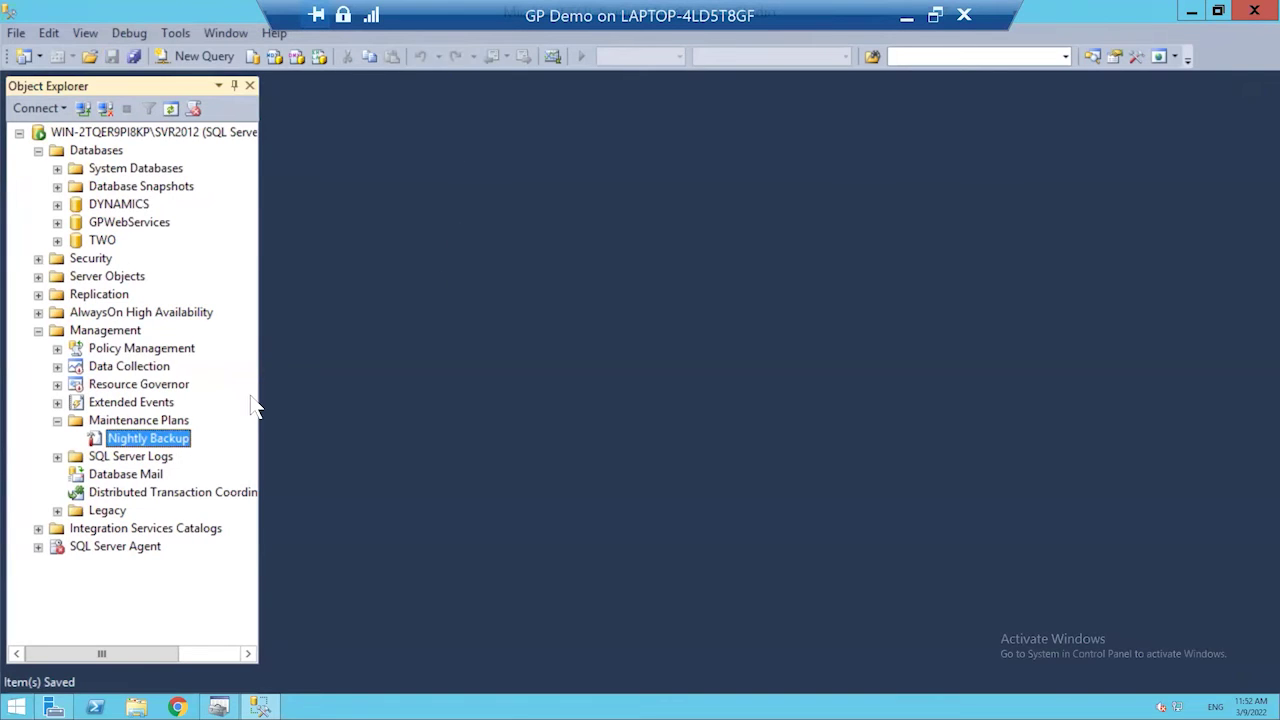
right_click(178, 450)
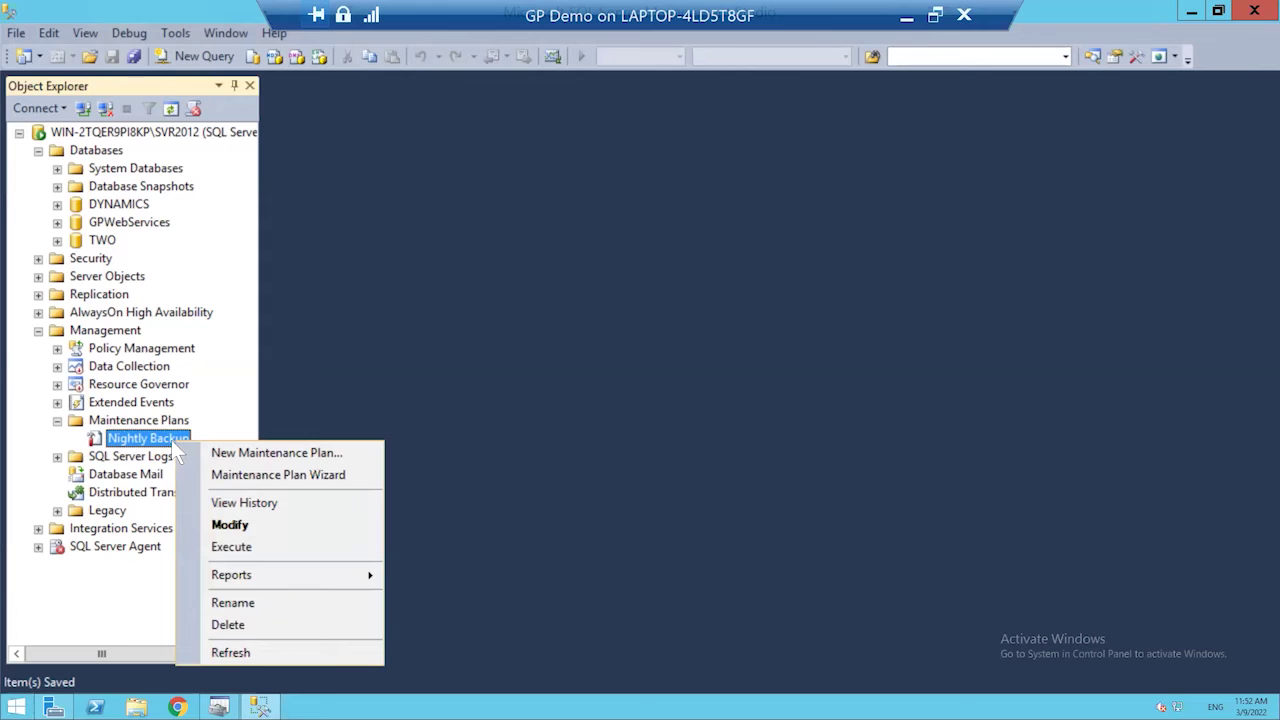
left_click(230, 547)
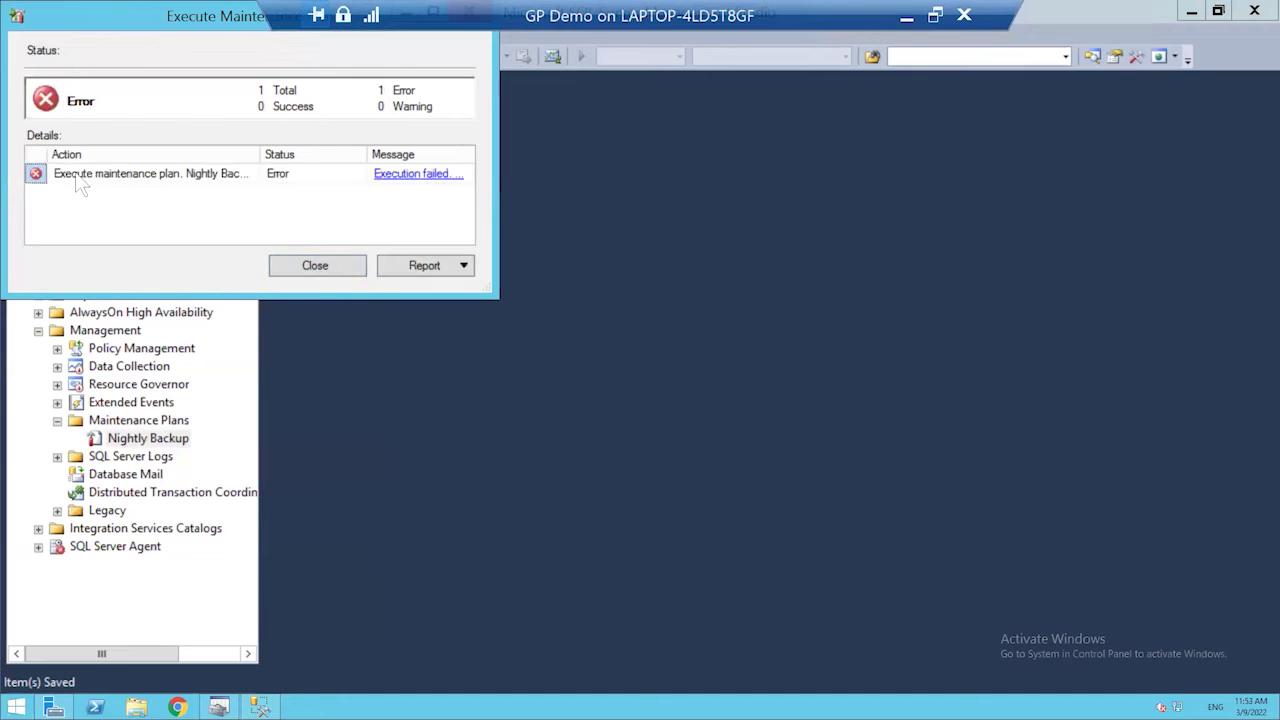
- Examine the message and full report from the Nightly Backup execution, and close the execution results
left_click(398, 177)
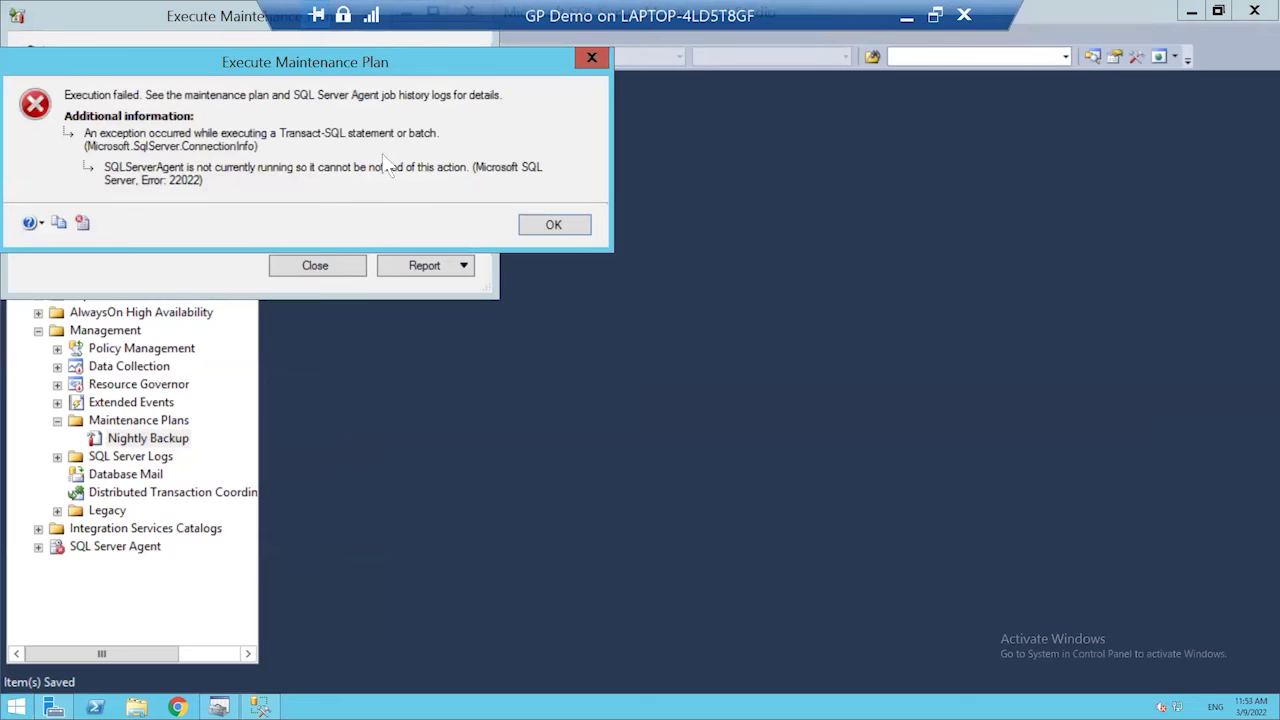
left_click(538, 226)
left_click(463, 268)
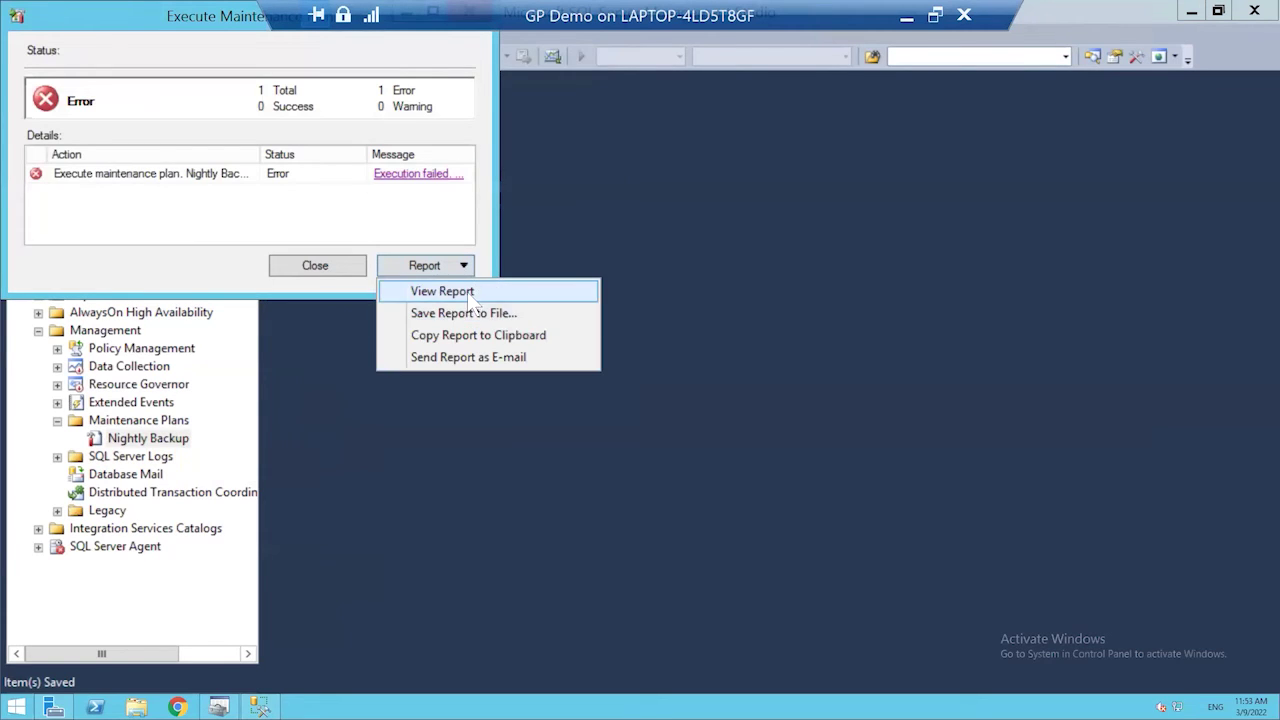
left_click(442, 291)
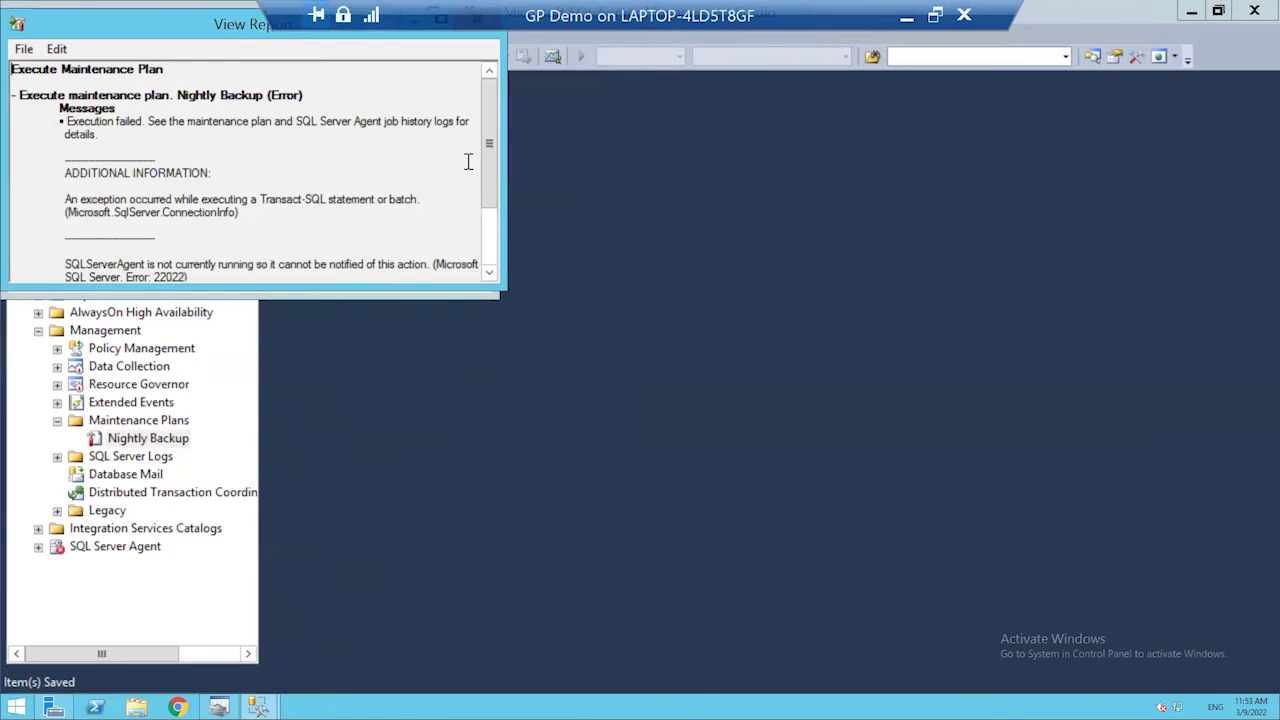
left_click_drag(502, 162, 738, 215)
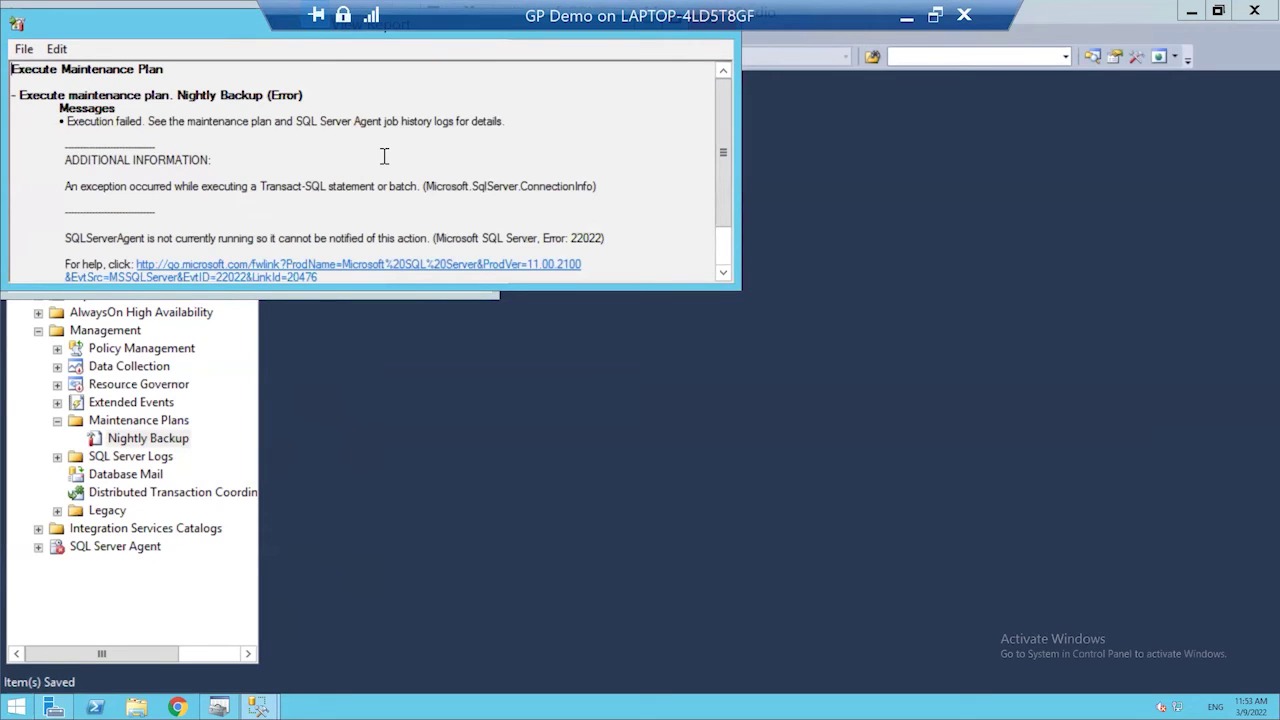
triple_click(63, 238)
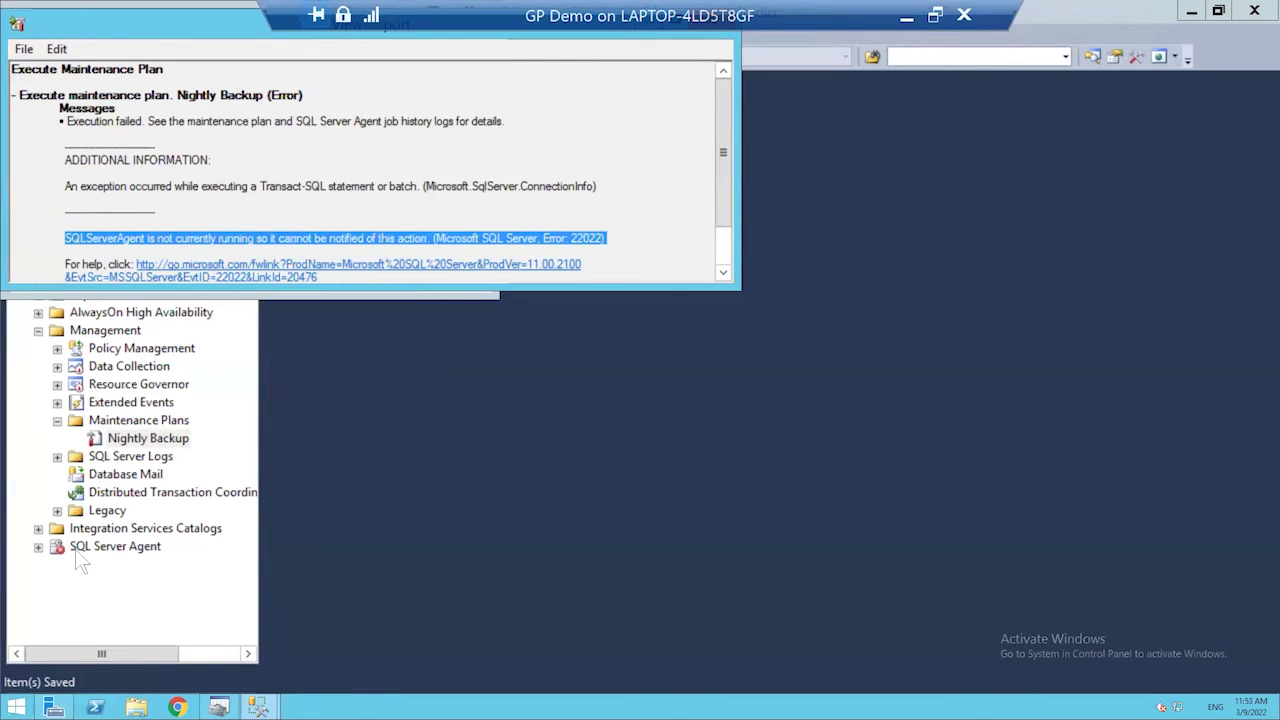
left_click_drag(231, 24, 261, 86)
left_click(741, 80)
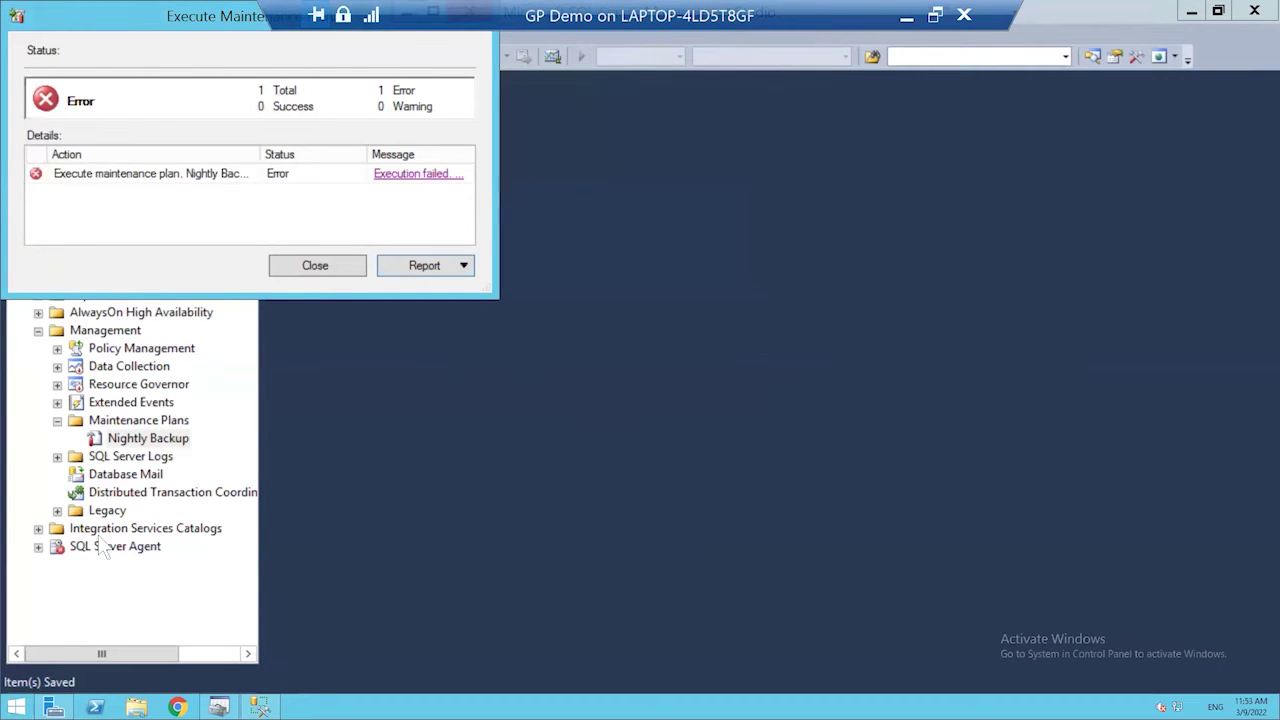
left_click(315, 267)
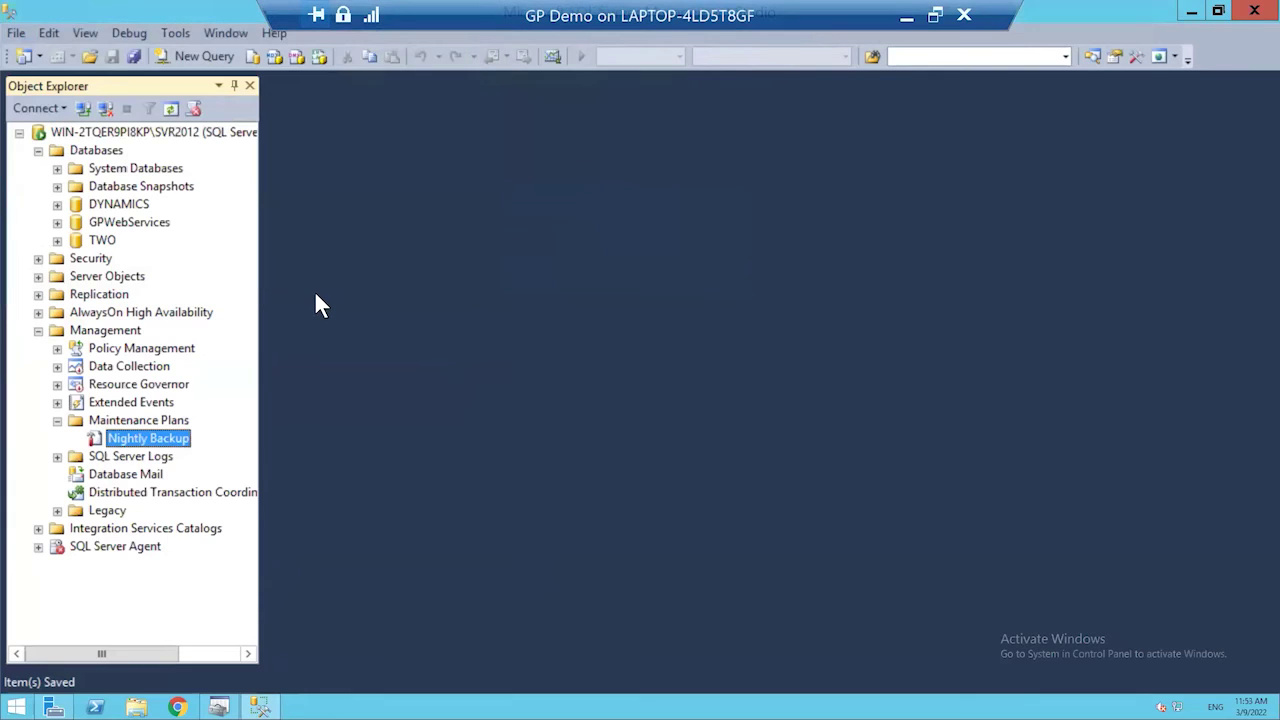
- Try to start the SQL Server Agent service from Object Explorer, and expand the SQL Server Agent node
right_click(91, 547)
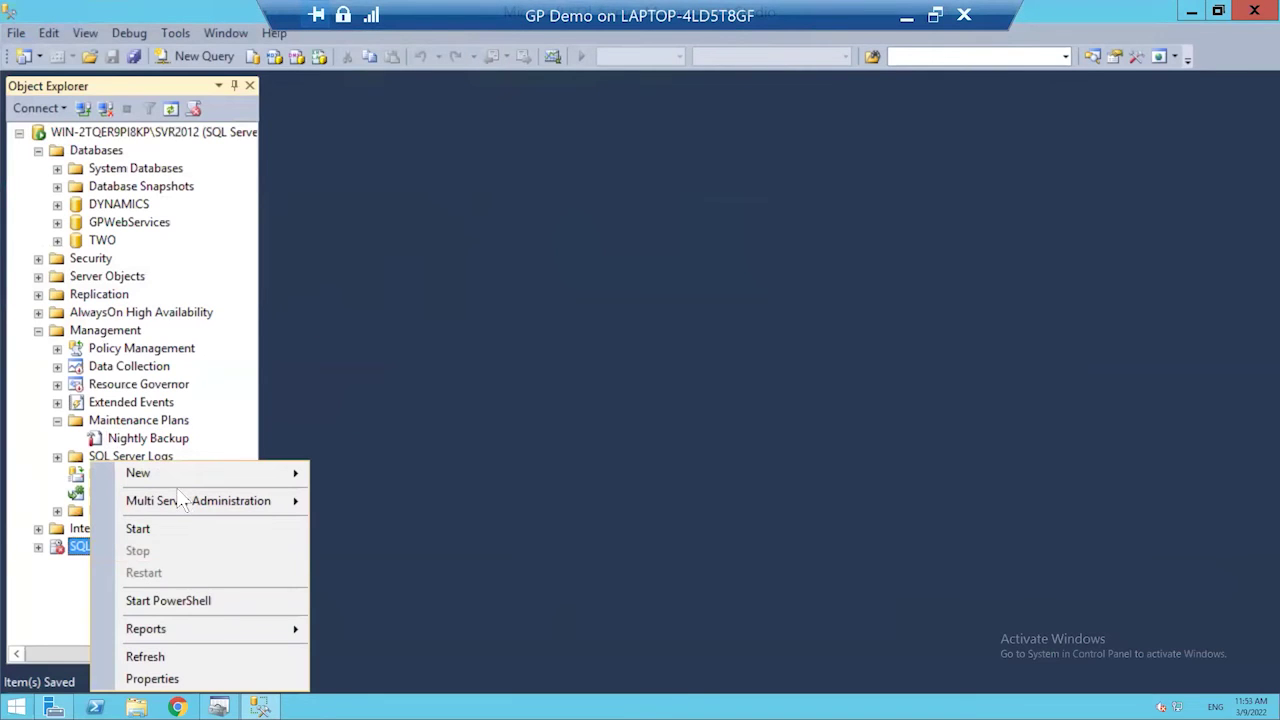
left_click(139, 530)
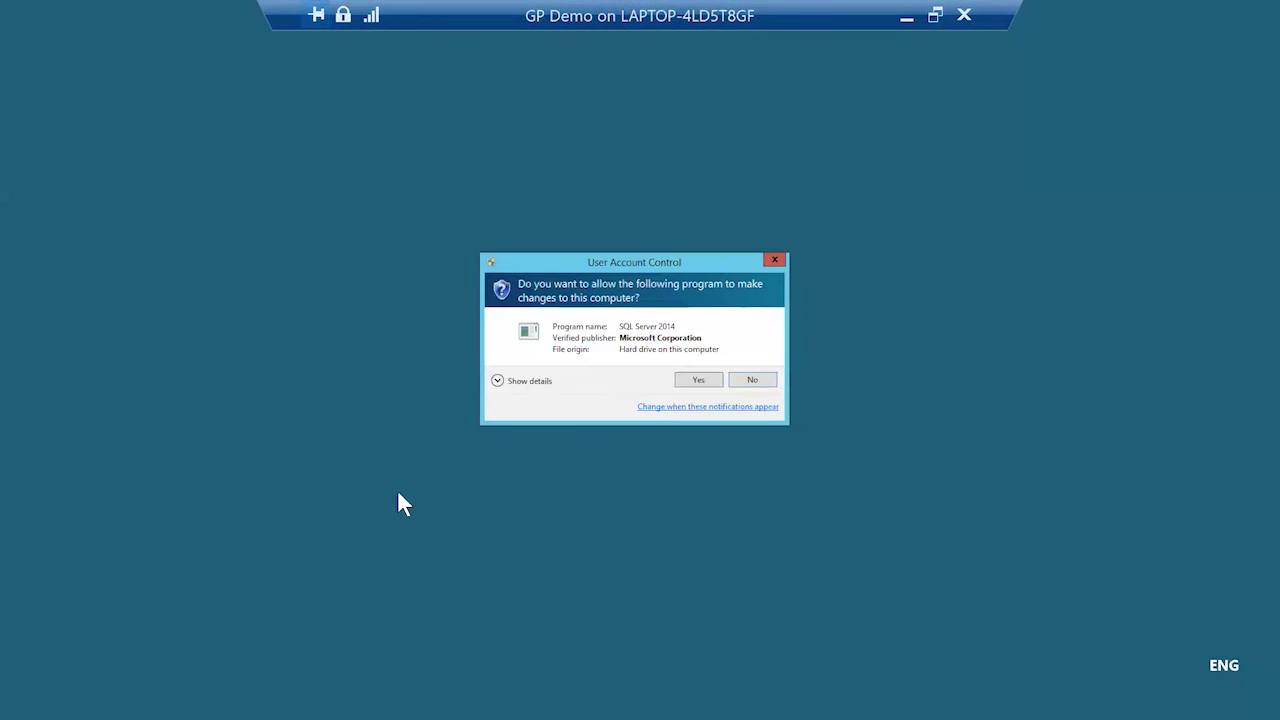
left_click(709, 378)
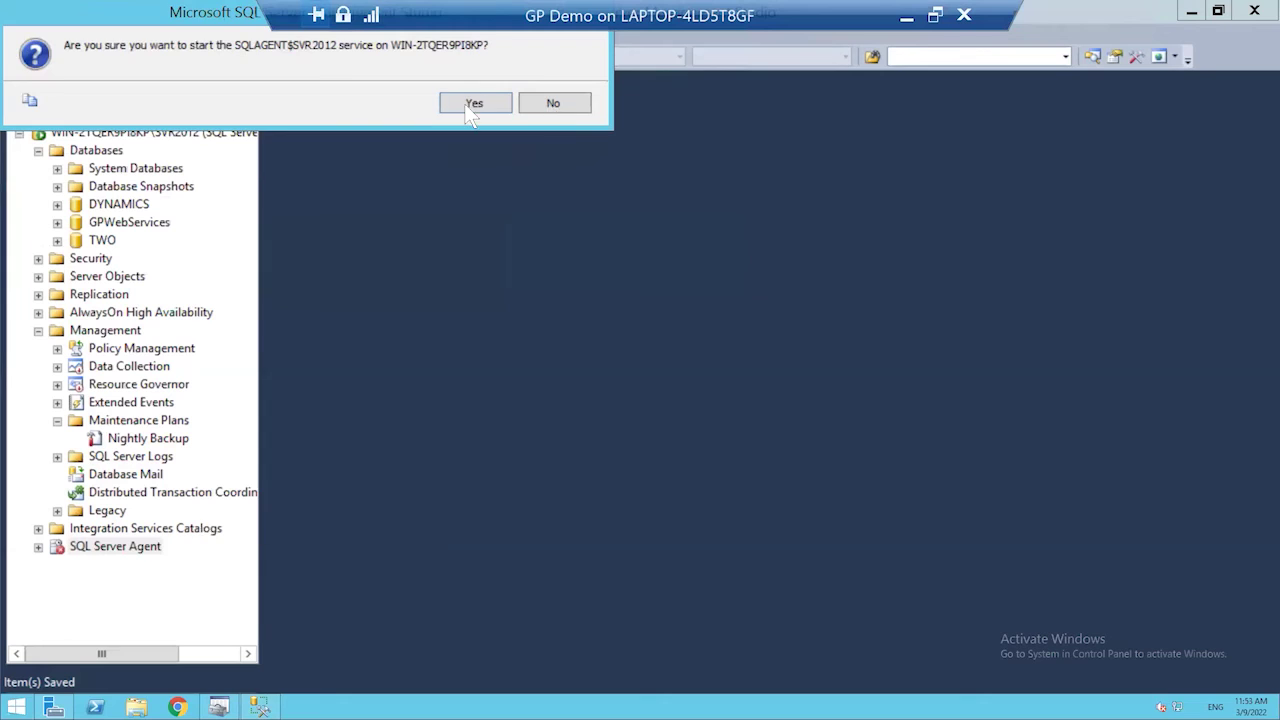
left_click(466, 103)
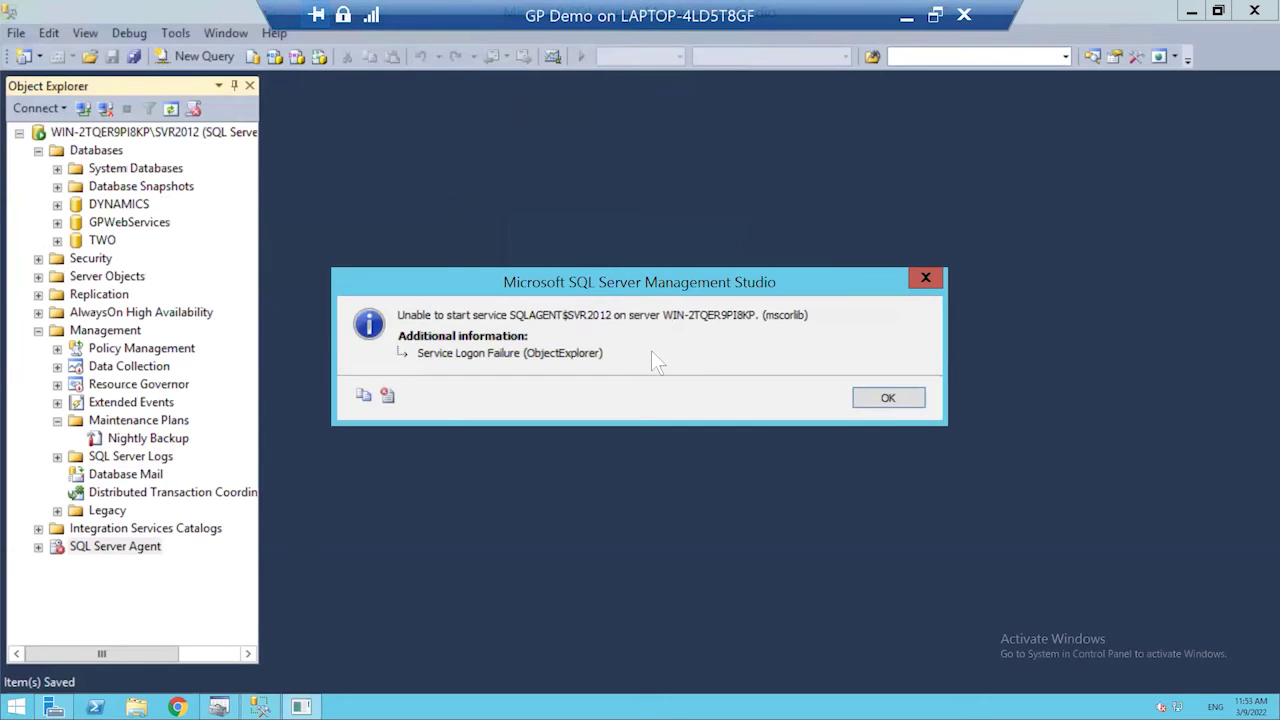
left_click(888, 399)
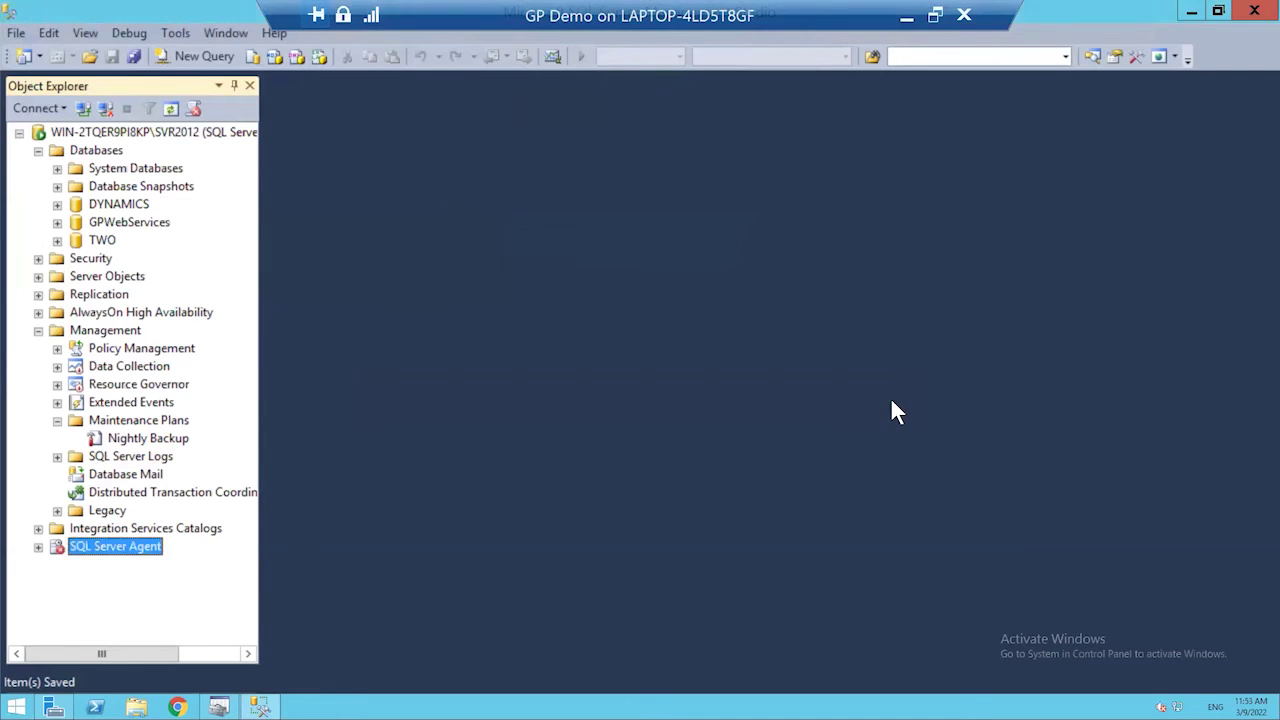
left_click(38, 546)
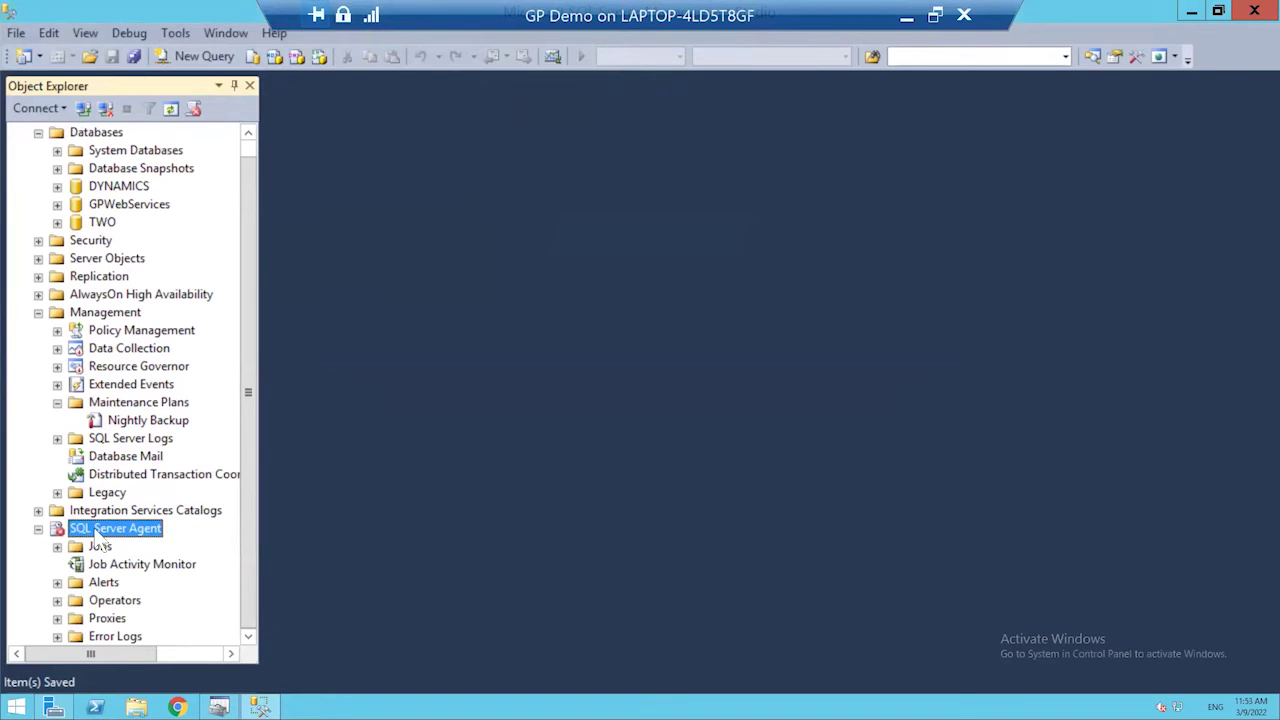
- Open the Windows Services console and bring its list of local services to the front
left_click(16, 707)
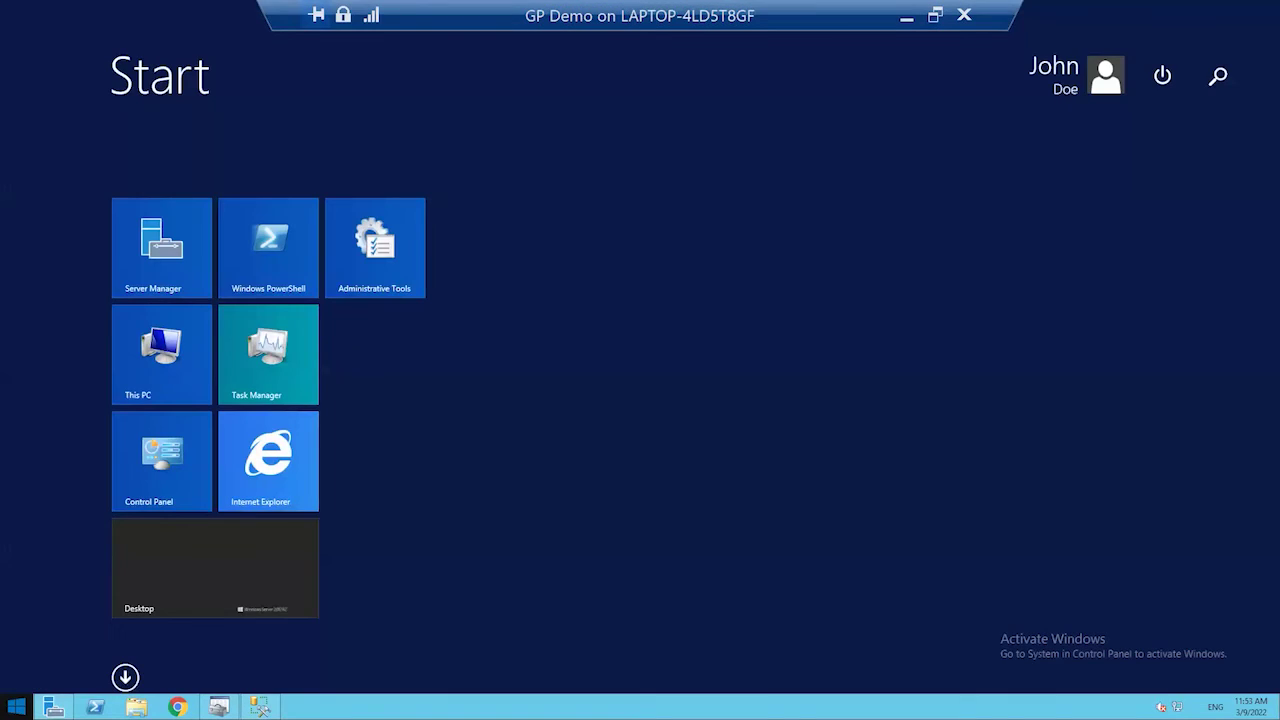
type("services")
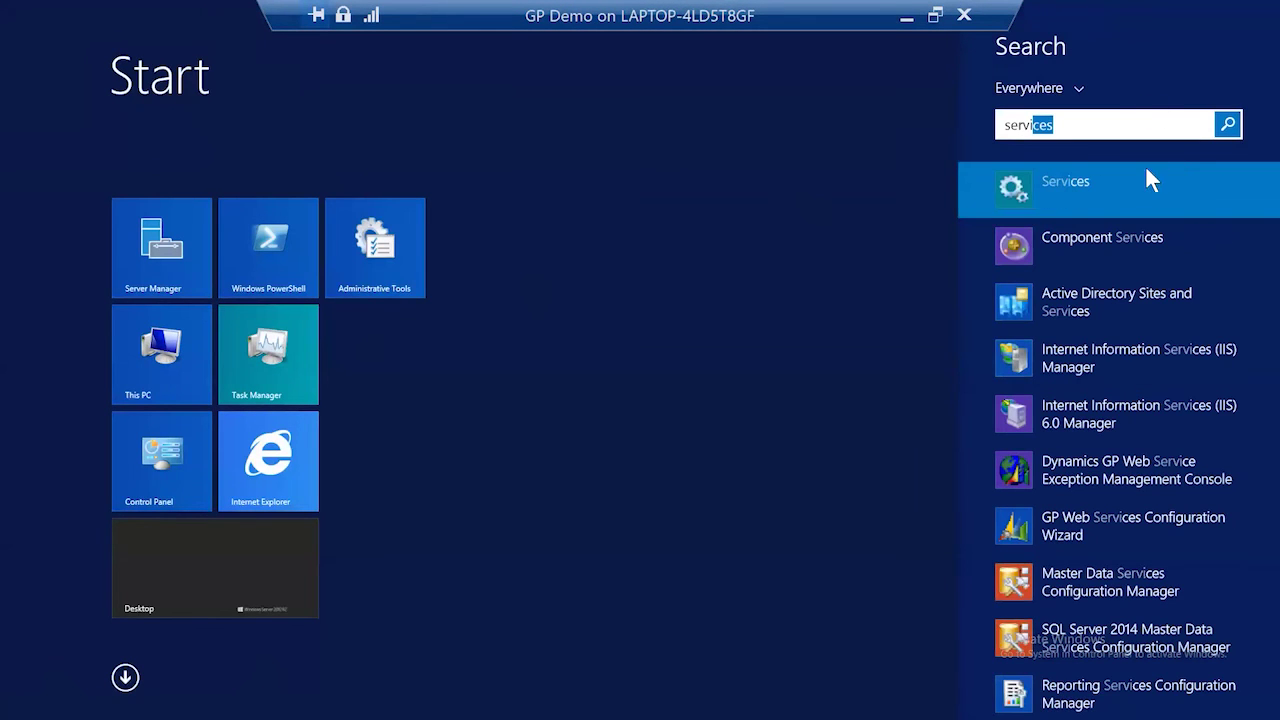
left_click(1133, 186)
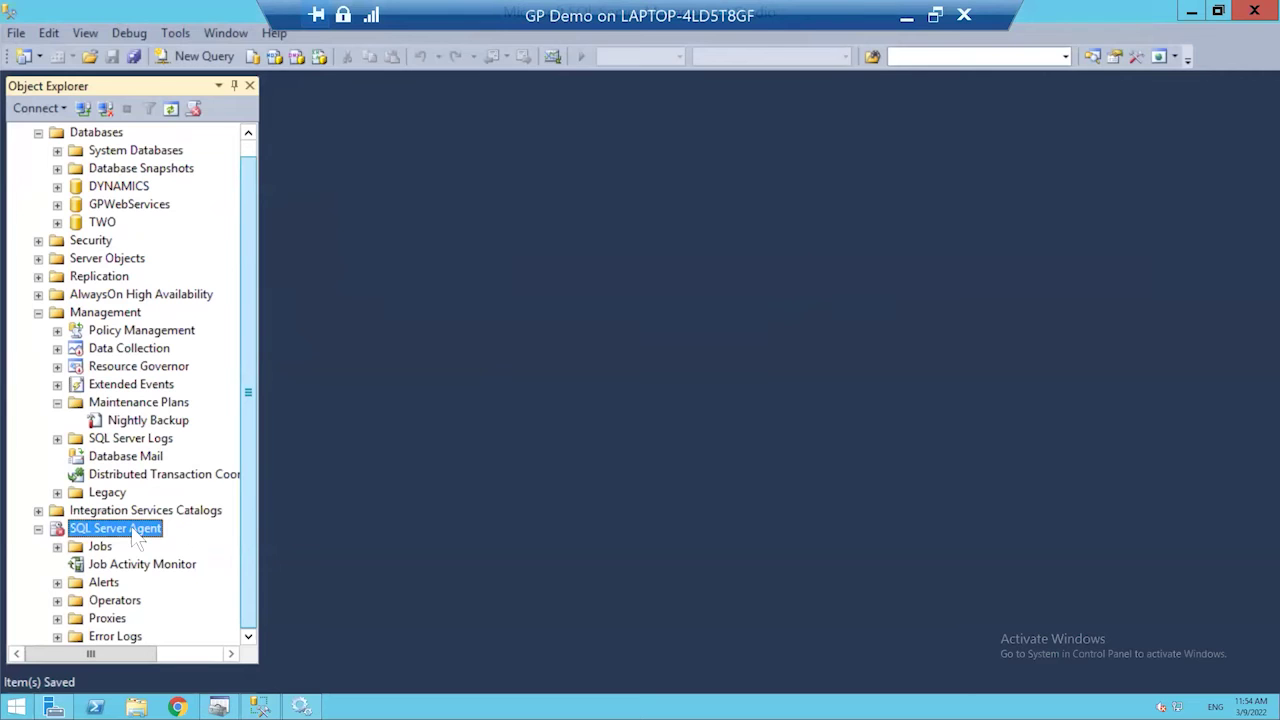
left_click(301, 707)
left_click(548, 448)
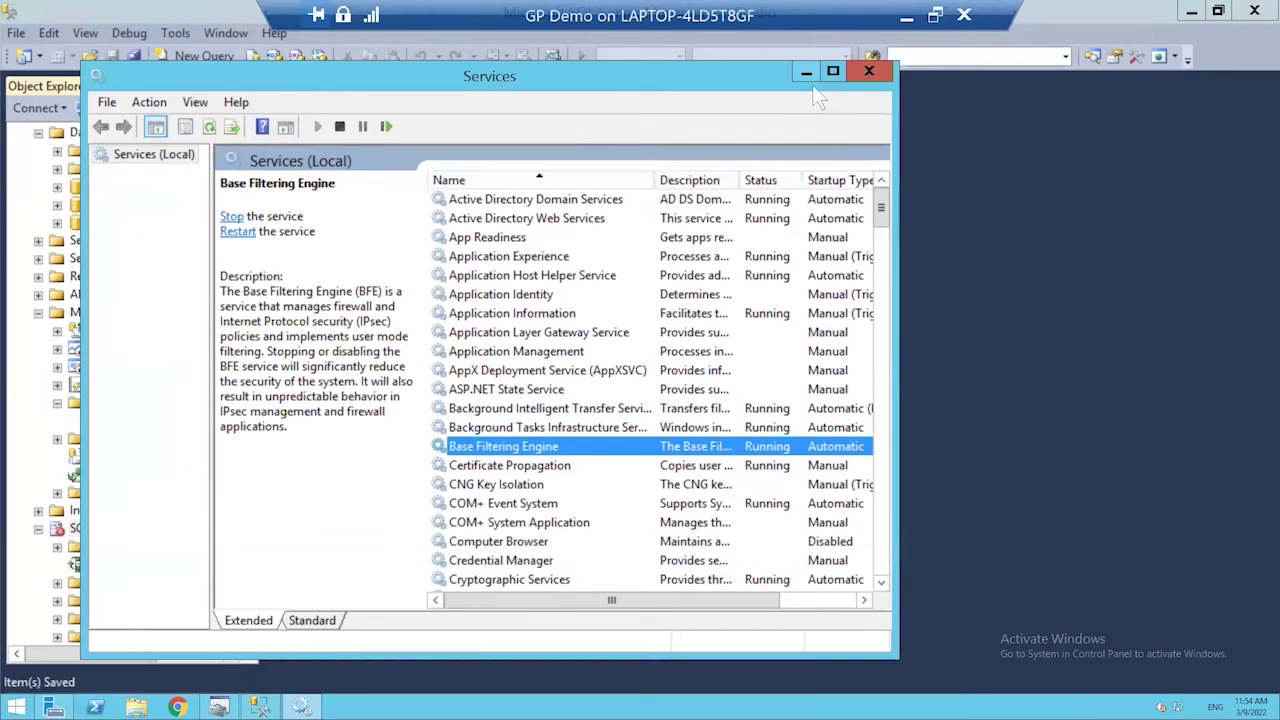
- Locate the SQL Server Agent services, widen the Name column to show full names, and move the Services window clear of Object Explorer
key("s")
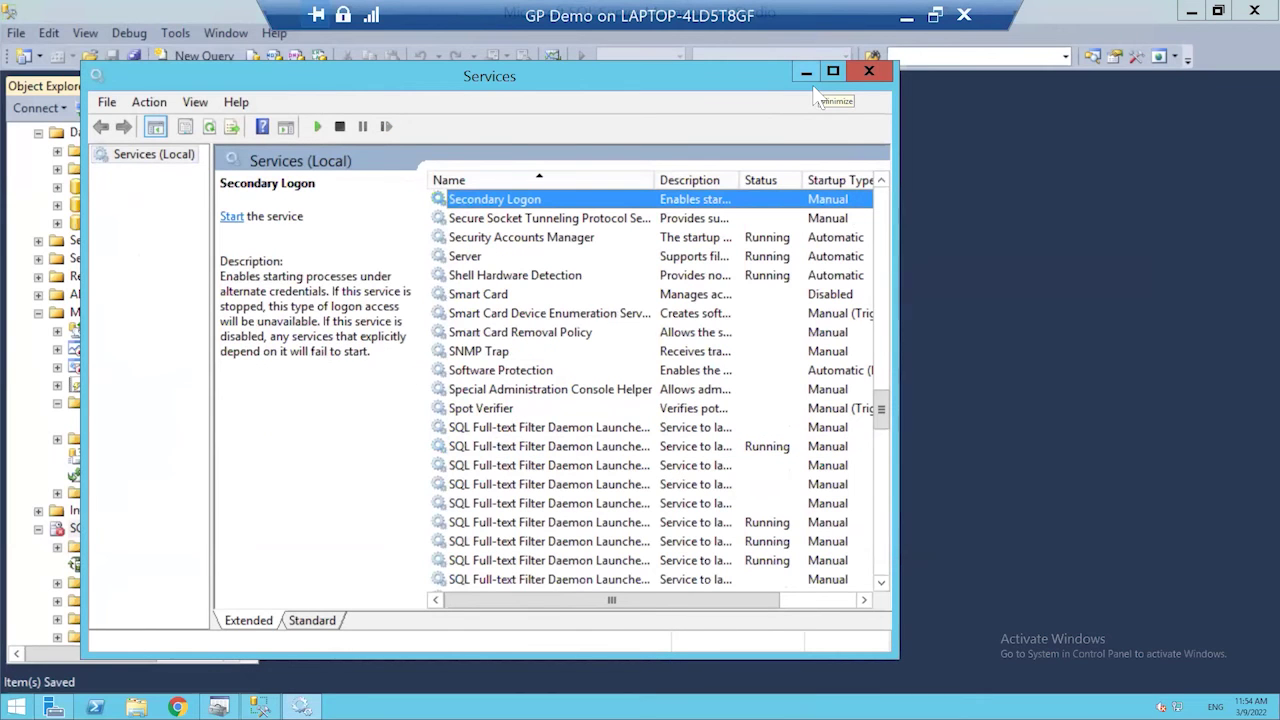
scroll(600, 500, "down", 4)
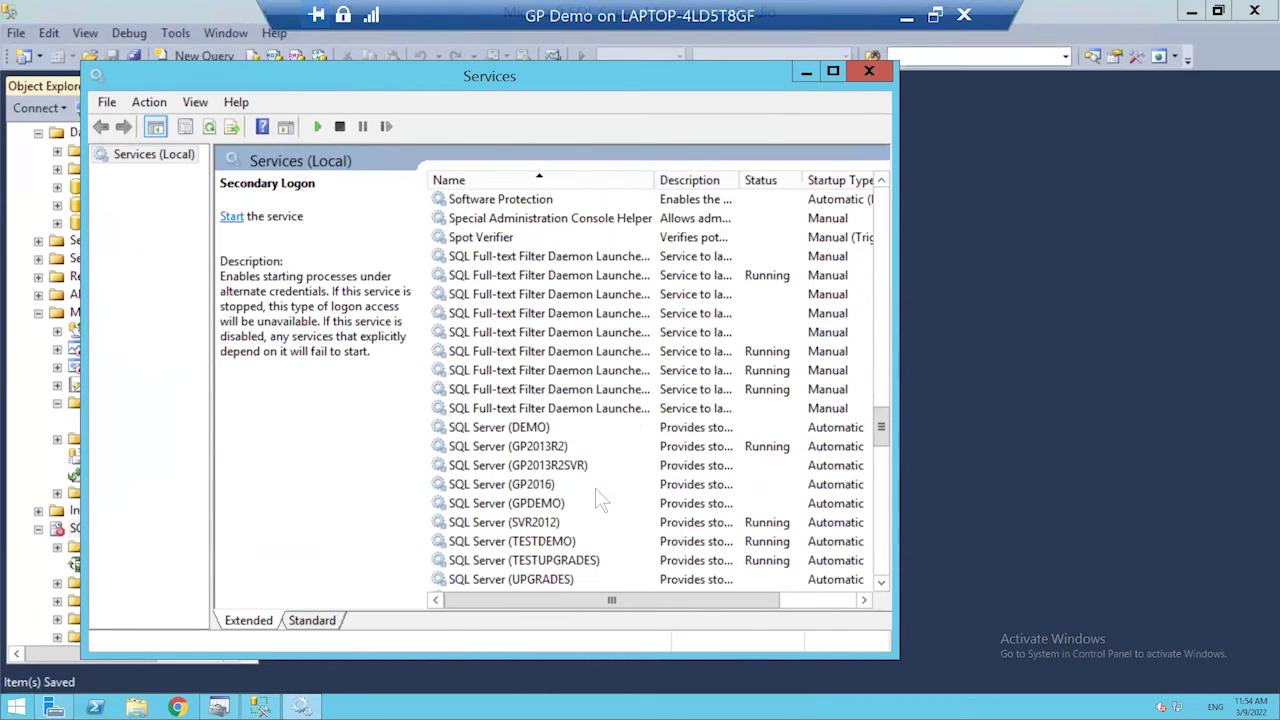
scroll(600, 500, "down", 2)
scroll(603, 500, "down", 2)
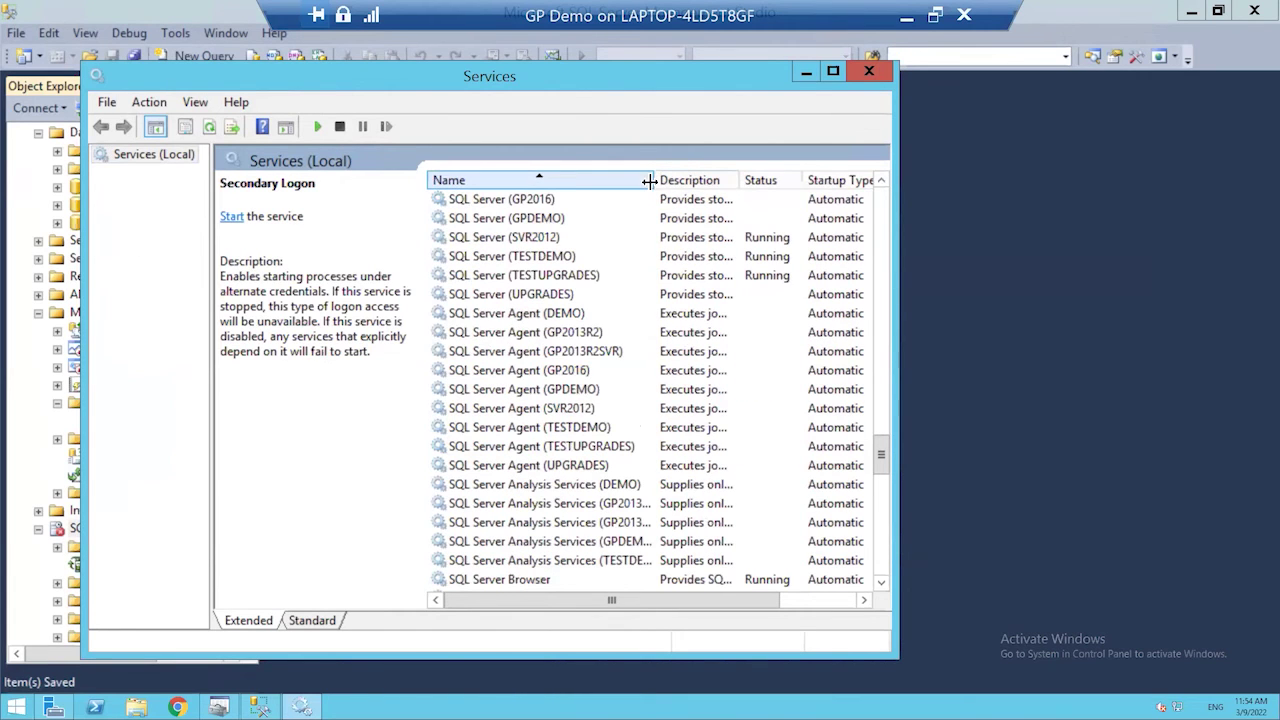
left_click_drag(686, 186, 759, 188)
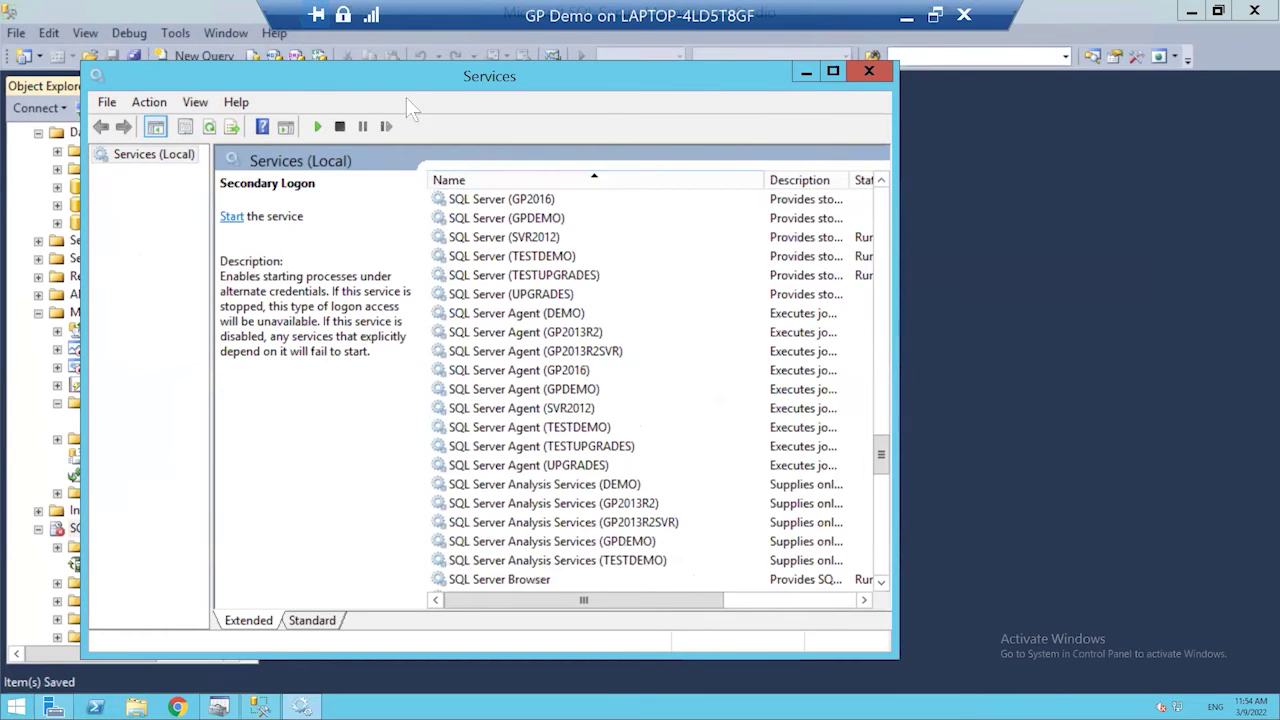
left_click_drag(581, 120, 632, 122)
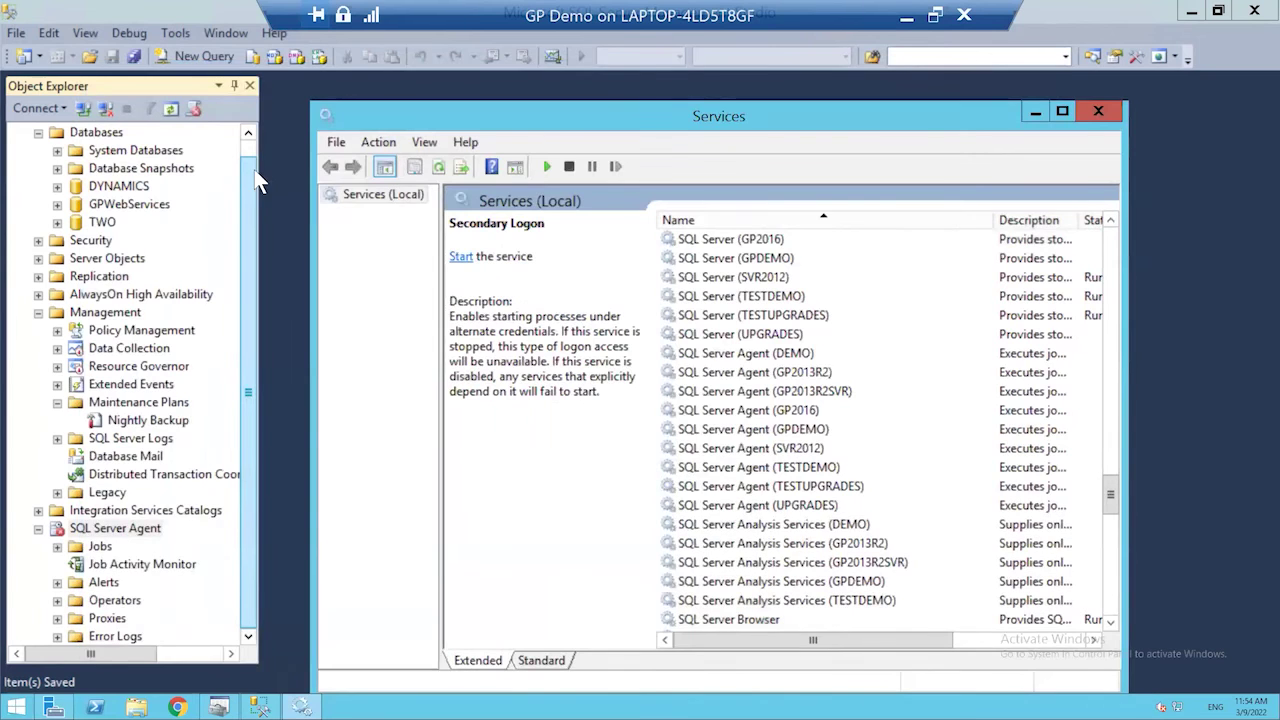
- Check the connected server's instance name in Object Explorer and select the matching SQL Server Agent (SVR2012) service
left_click(249, 135)
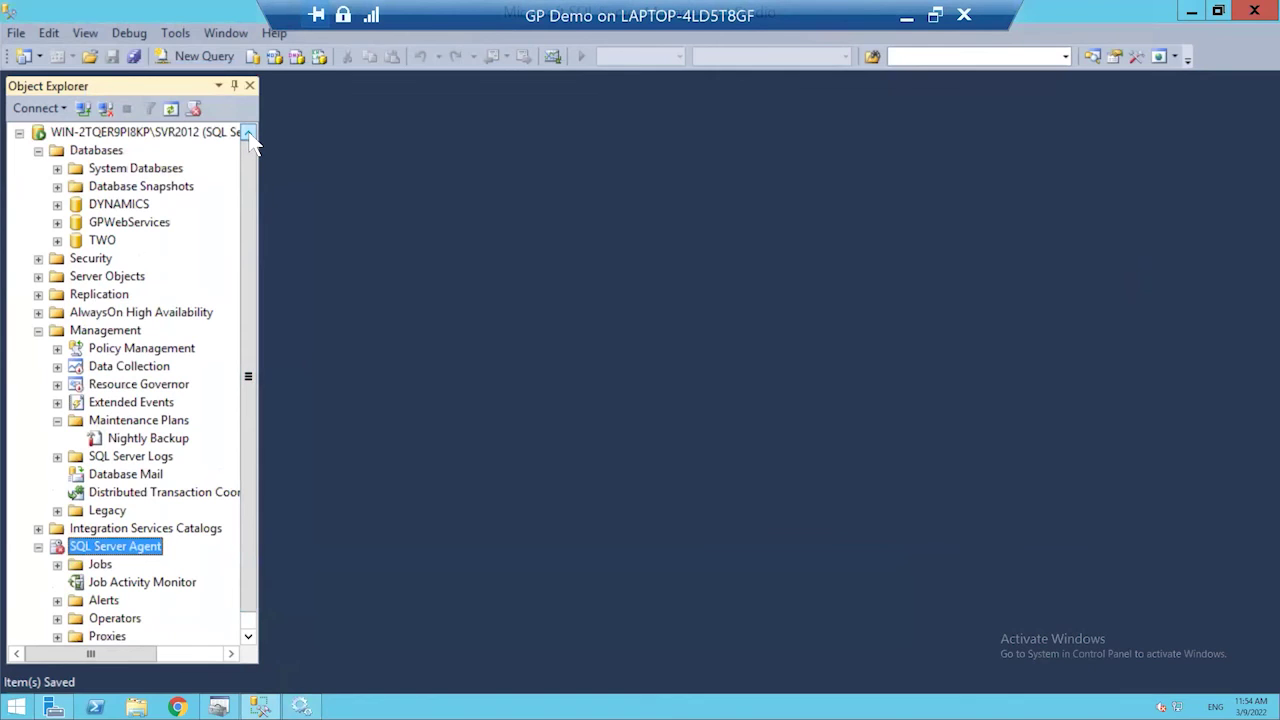
key("alt+Tab")
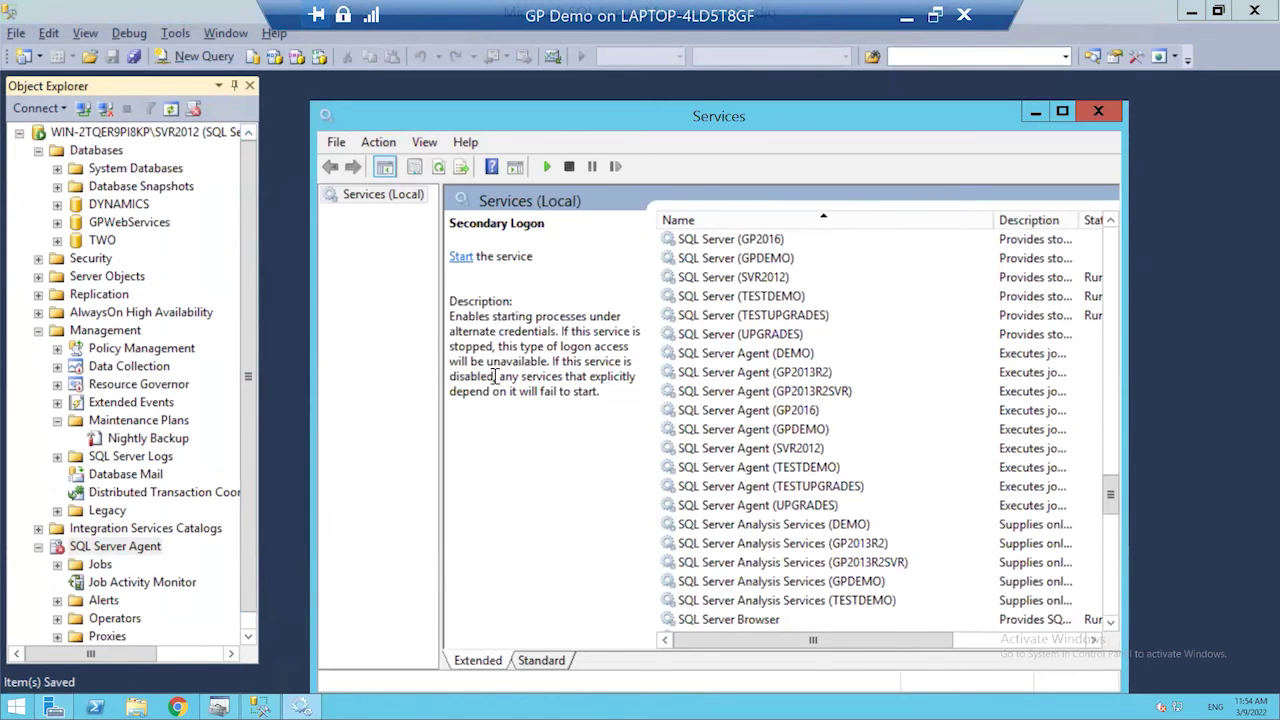
left_click(838, 525)
scroll(880, 462, "up", 1)
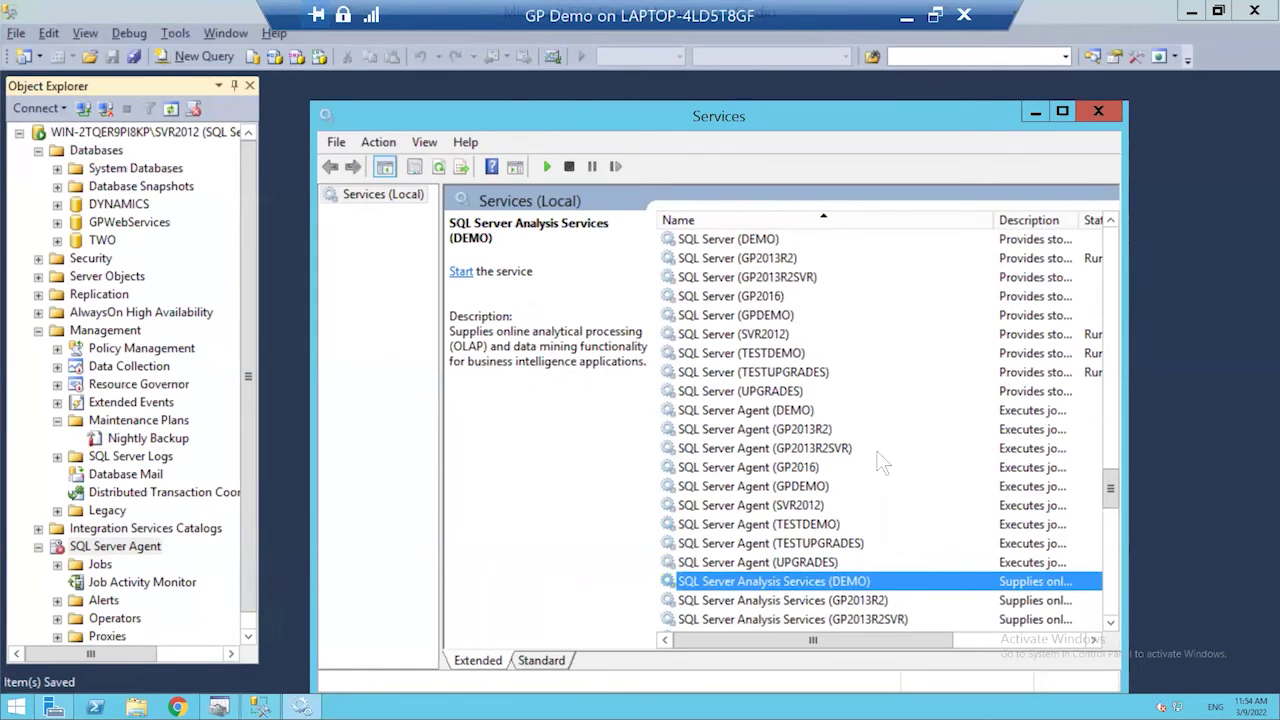
scroll(880, 462, "up", 1)
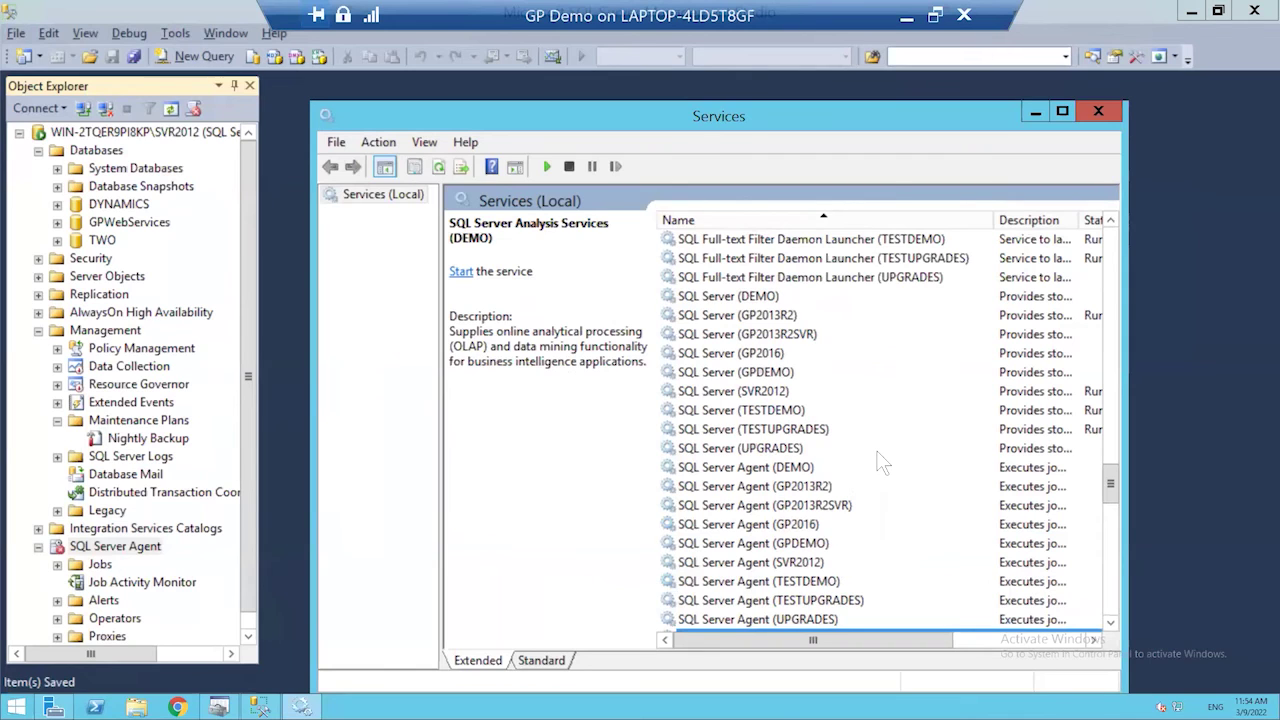
left_click_drag(878, 121, 870, 94)
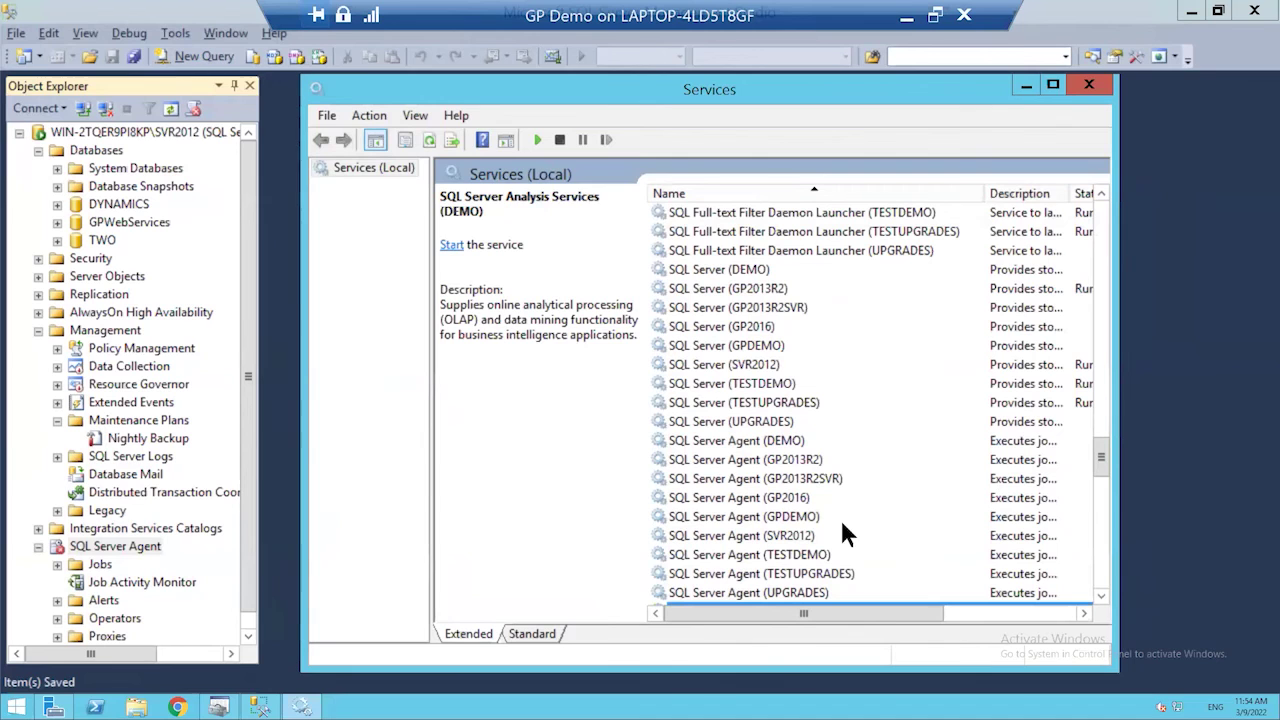
left_click(799, 497)
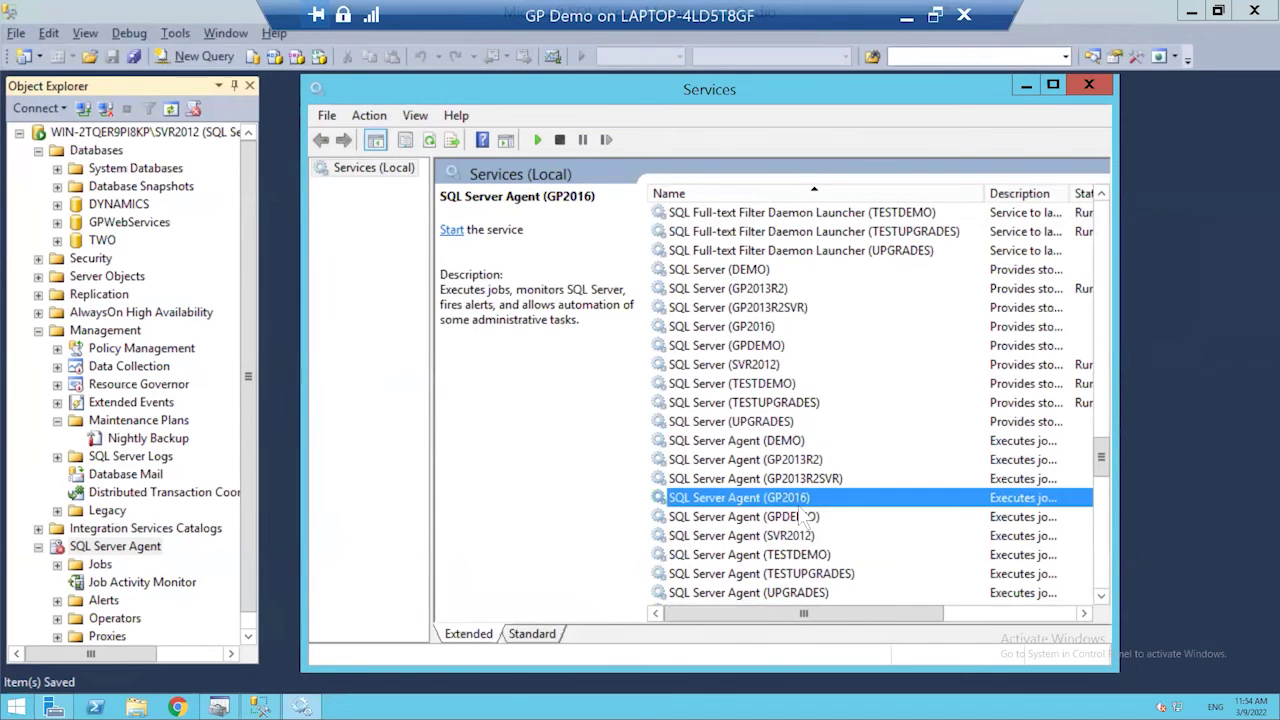
scroll(800, 509, "down", 1)
scroll(800, 516, "down", 2)
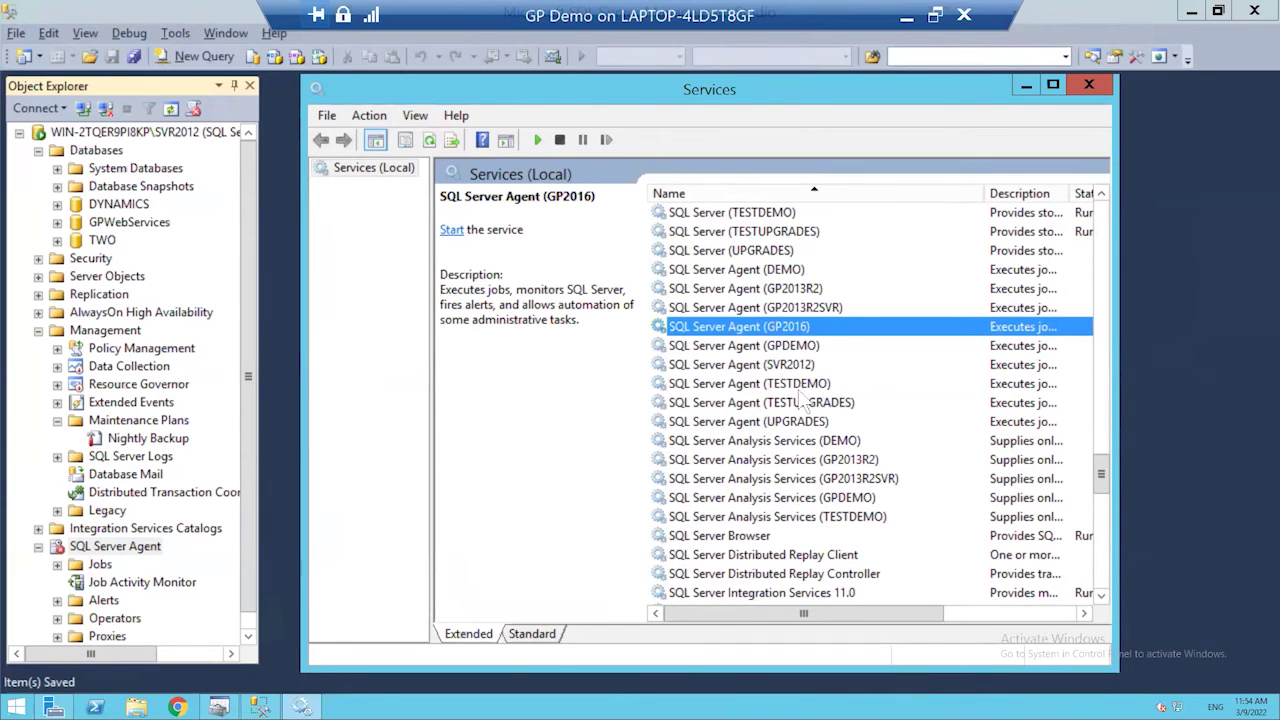
left_click(786, 366)
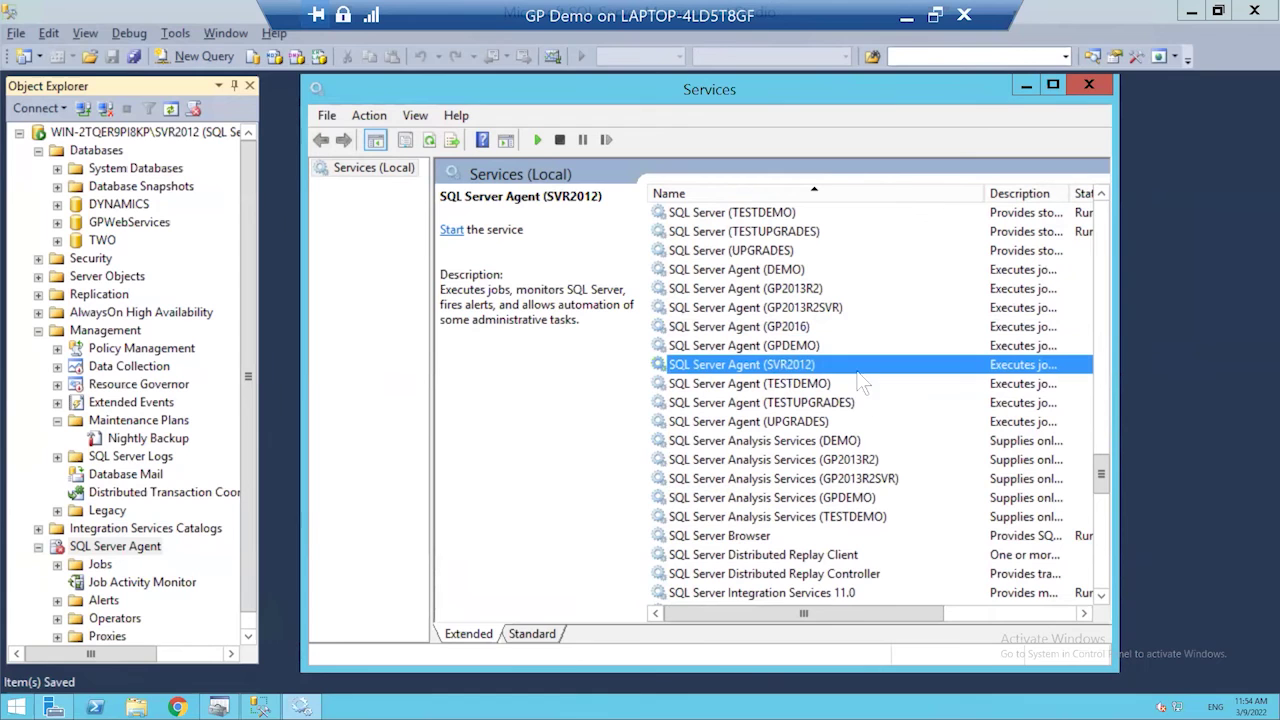
- Change the log-on account of the SQL Server Agent (SVR2012) service to the current user's account in the TECH domain
right_click(888, 366)
left_click(920, 546)
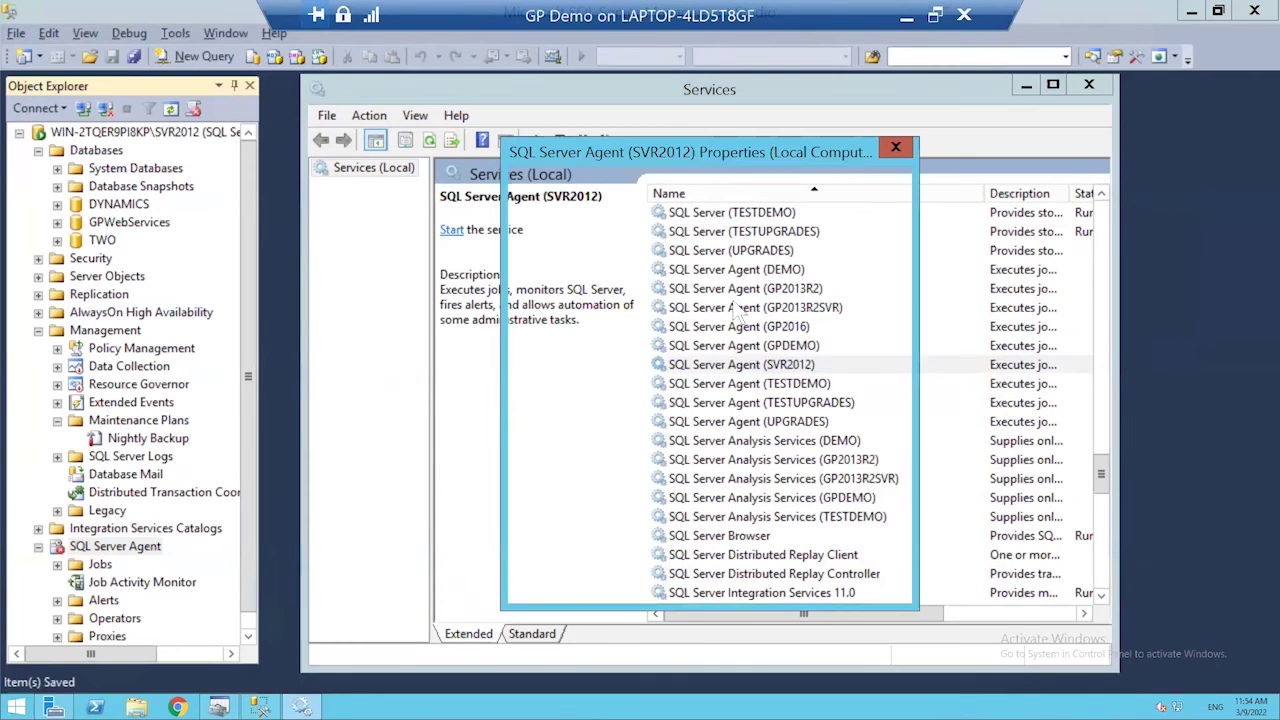
left_click(596, 187)
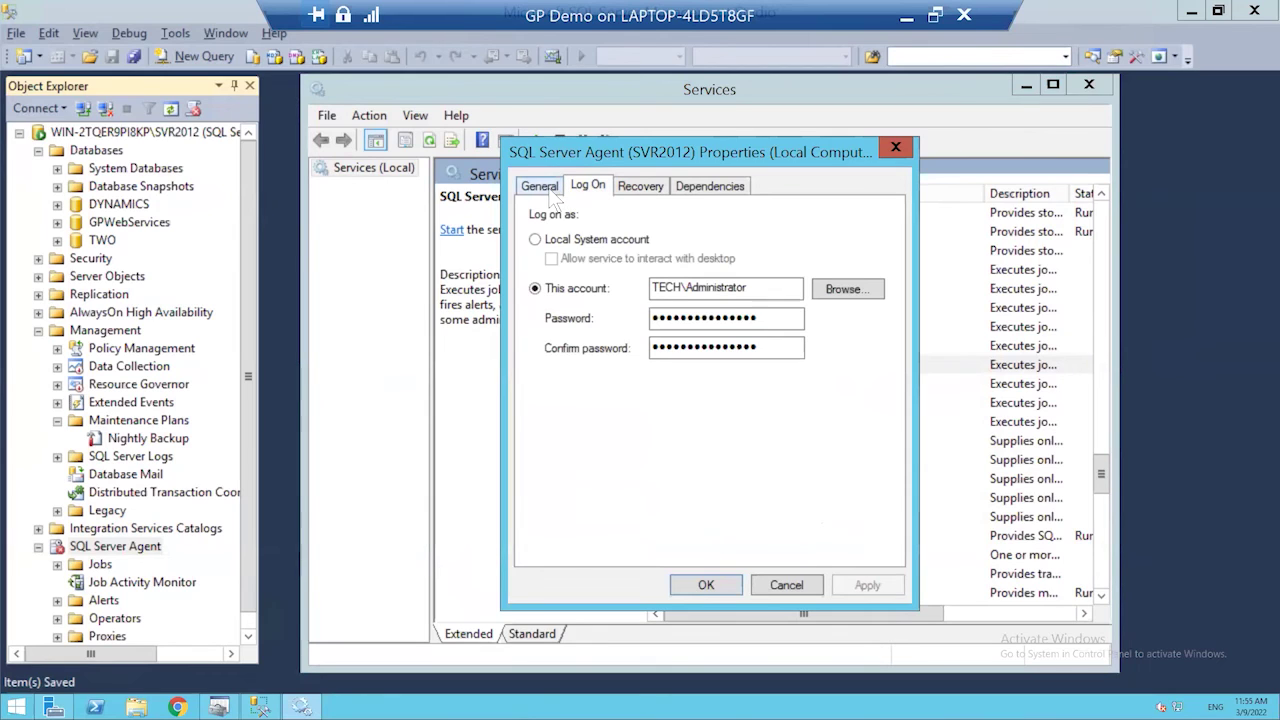
left_click(770, 291)
key("BackSpace")
key("BackSpace")
key("BackSpace")
key("BackSpace")
key("BackSpace")
key("BackSpace")
key("BackSpace")
key("BackSpace")
key("BackSpace")
key("BackSpace")
key("BackSpace")
key("BackSpace")
key("BackSpace")
type("jdoe")
key("Tab")
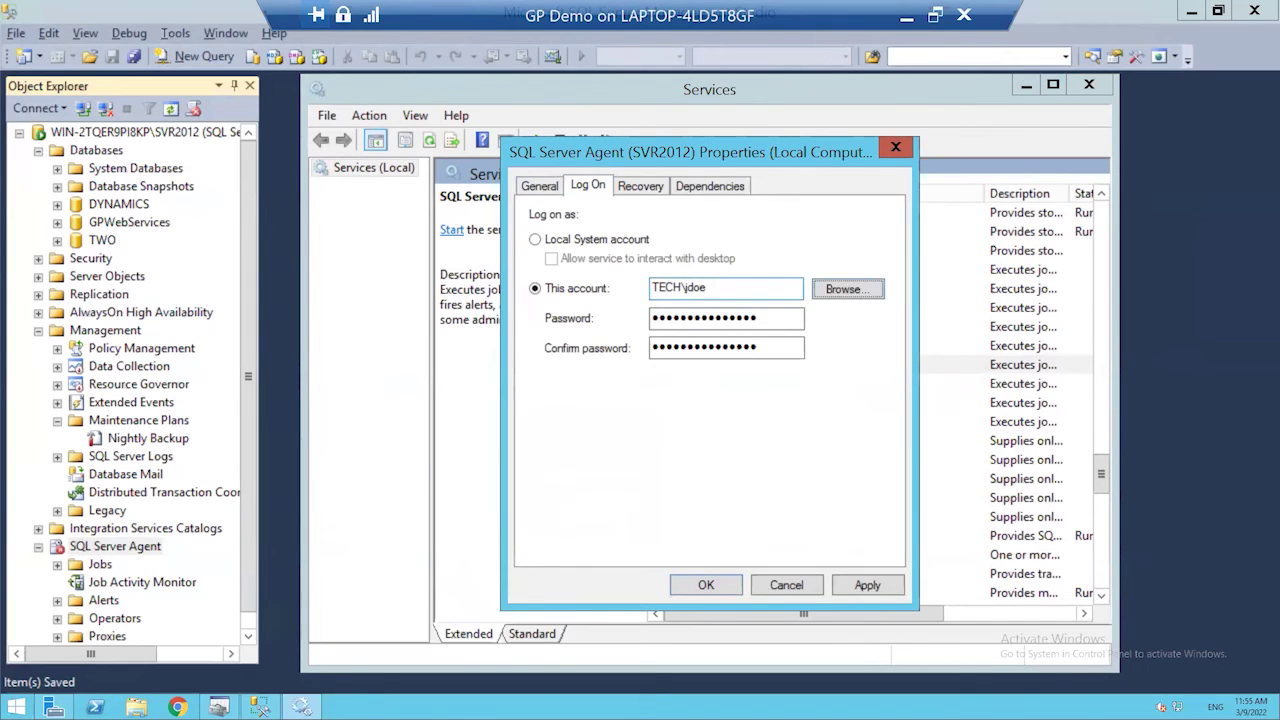
- Enter and confirm the service account's password, apply the log-on change, and close the service properties
left_click(769, 316)
double_click(769, 316)
type("••••••••••••")
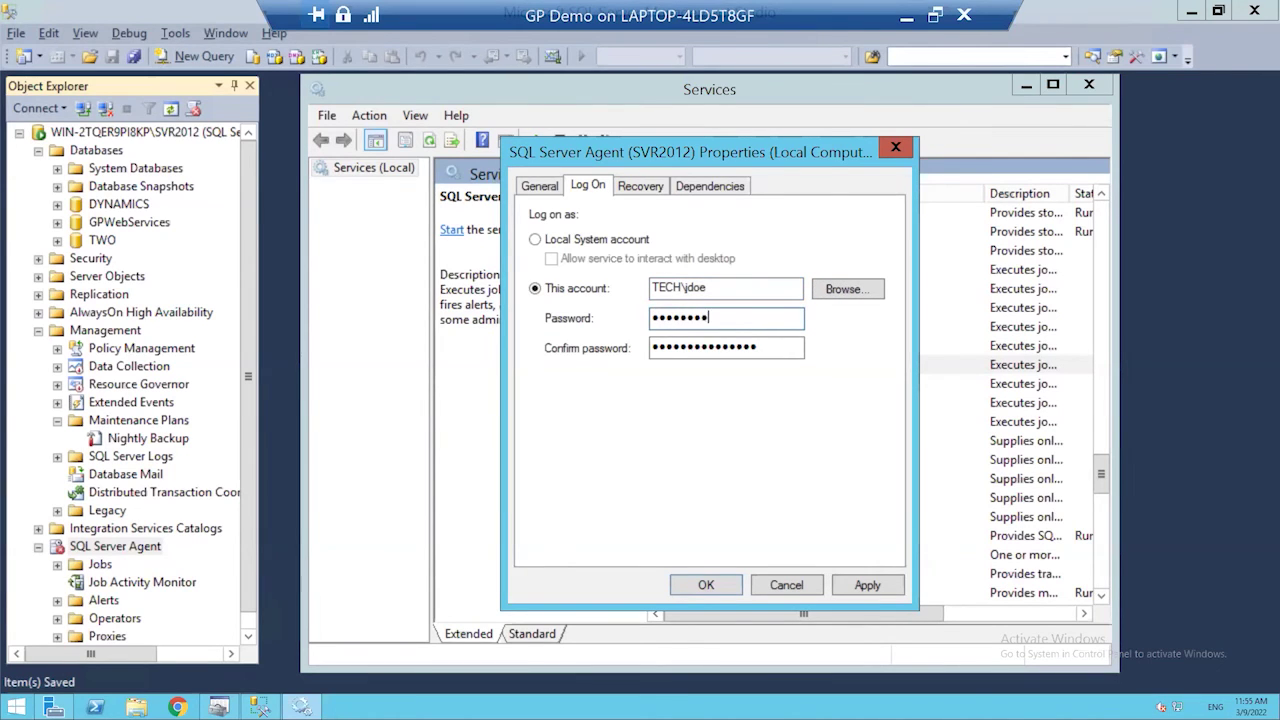
key("Tab")
type("••••••••••••")
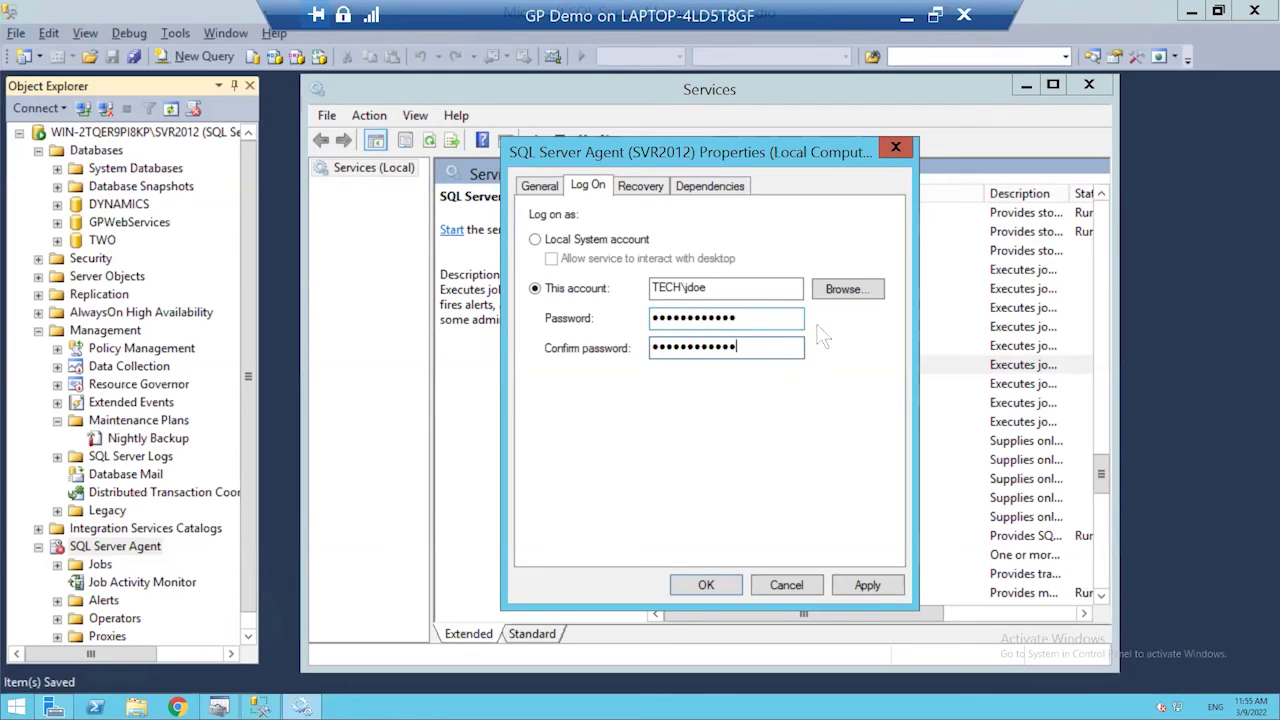
left_click(860, 585)
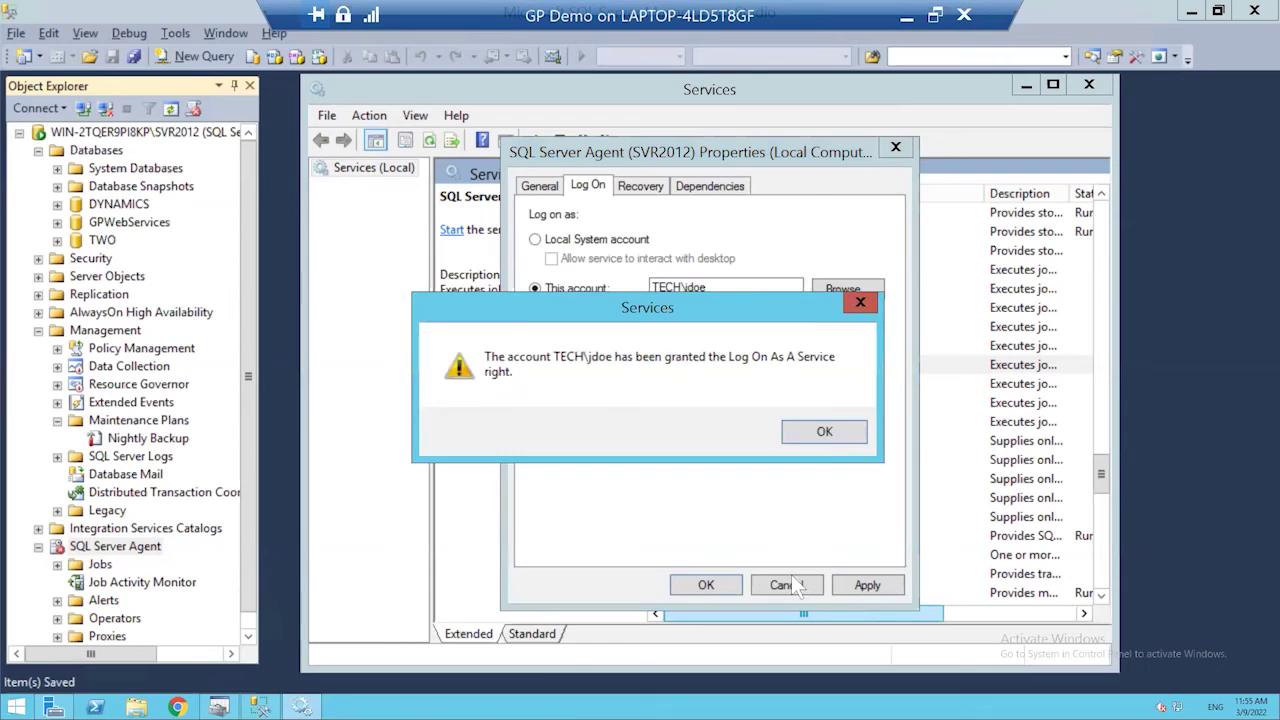
left_click(824, 435)
left_click(706, 585)
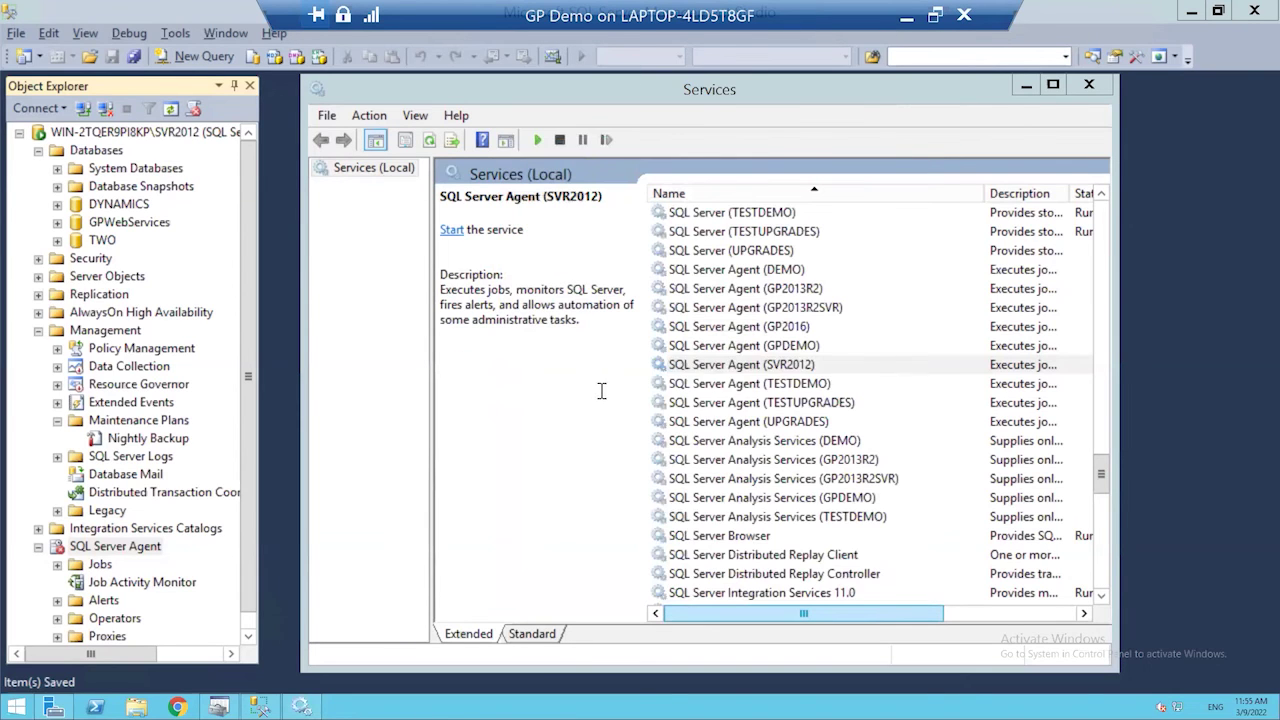
- Start the SQL Server Agent (SVR2012) service and refresh the SQL Server Agent node in Object Explorer
left_click(451, 231)
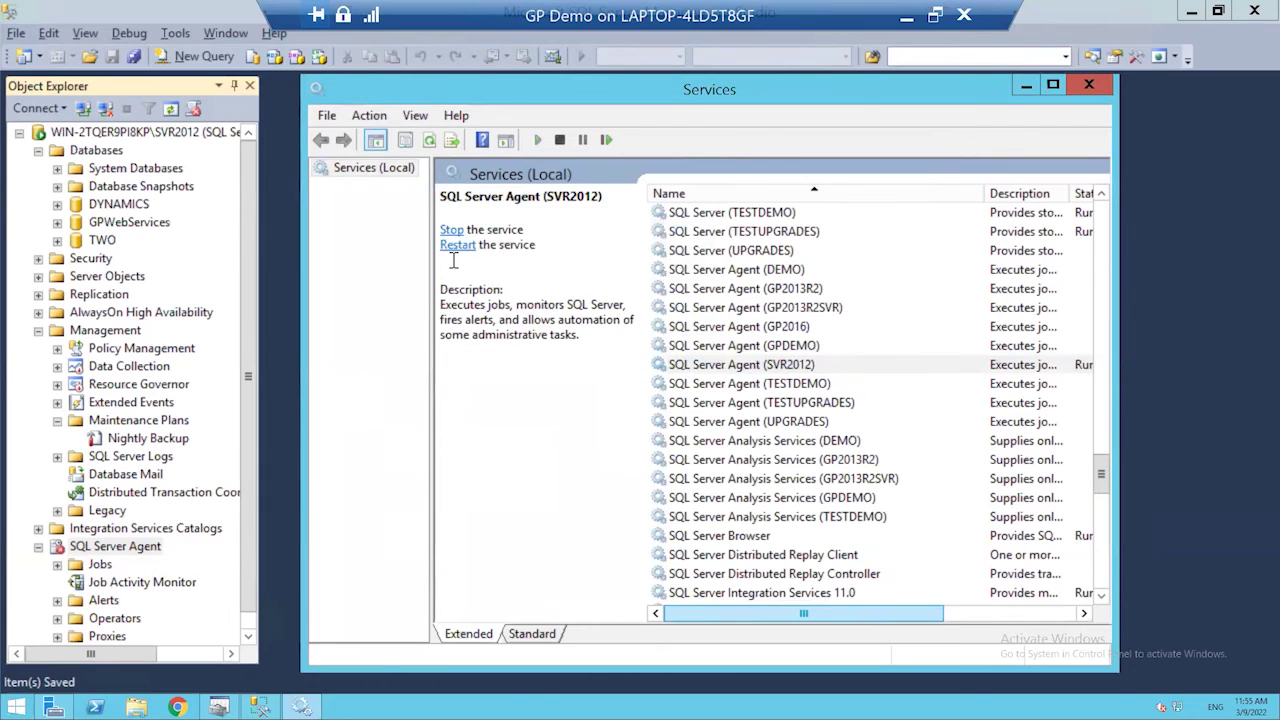
right_click(130, 556)
left_click(208, 656)
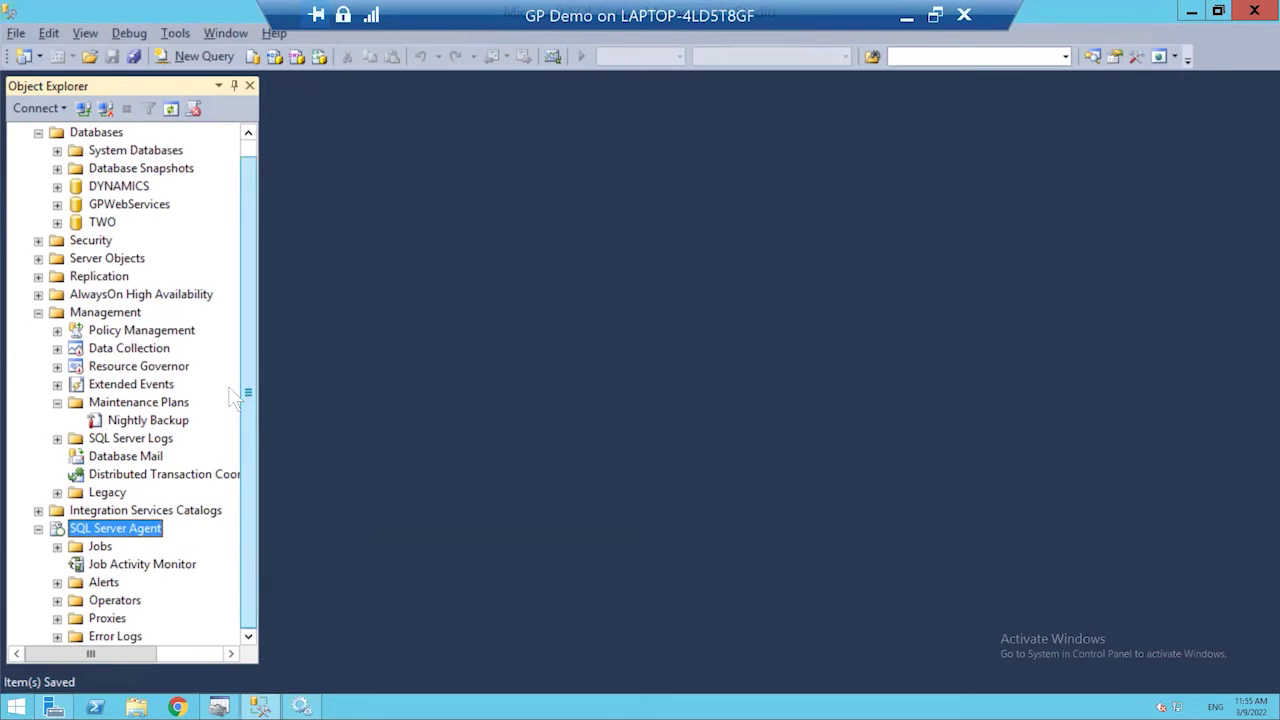
- Execute the Nightly Backup maintenance plan again and examine the detailed execution message
right_click(174, 421)
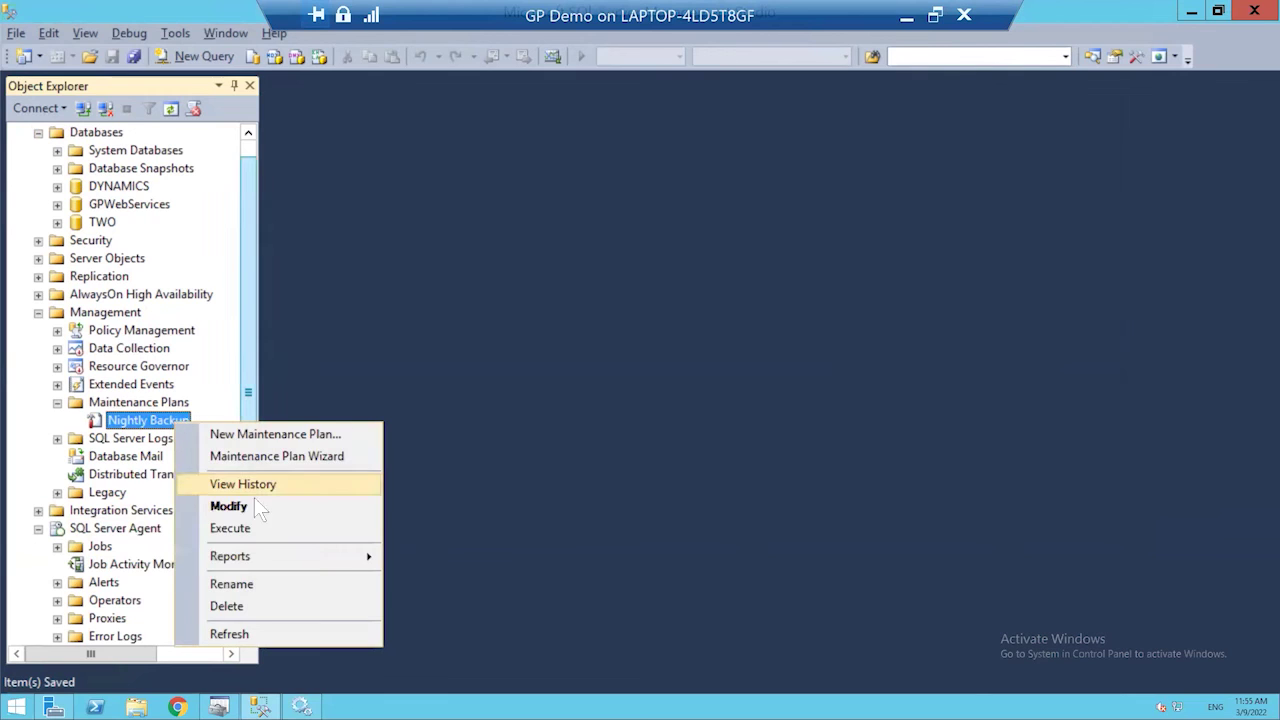
left_click(254, 530)
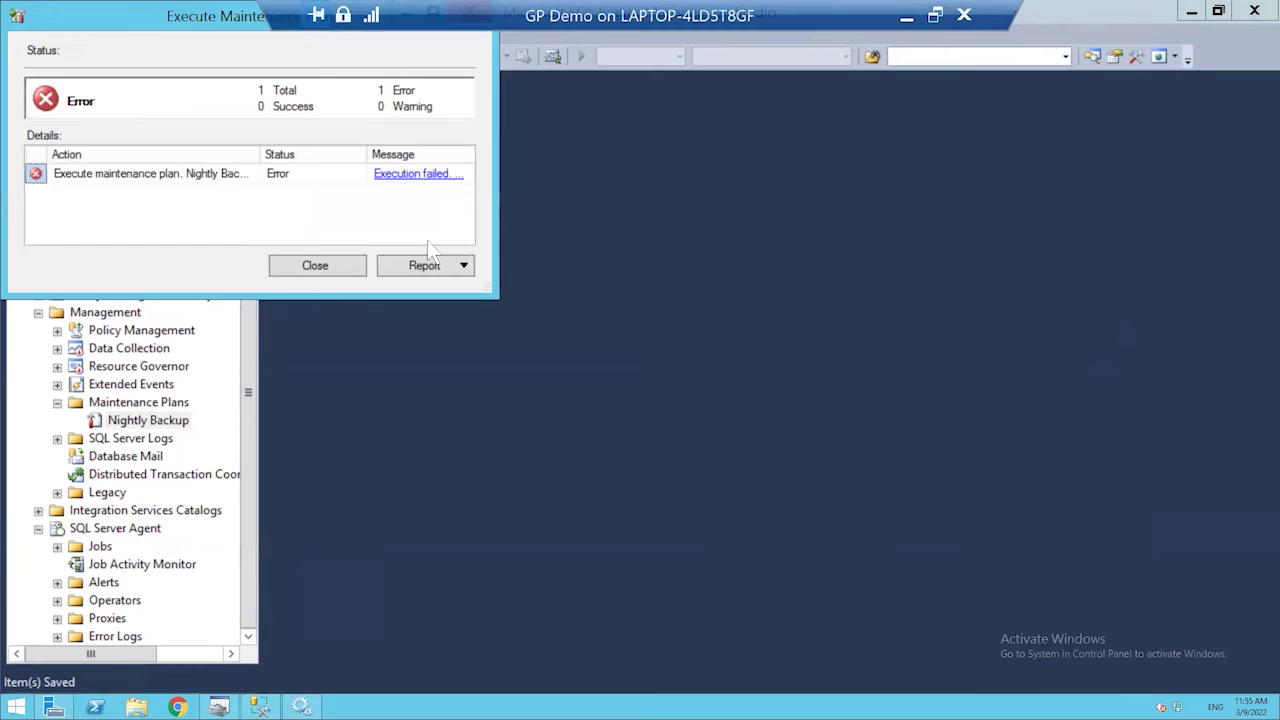
left_click(430, 175)
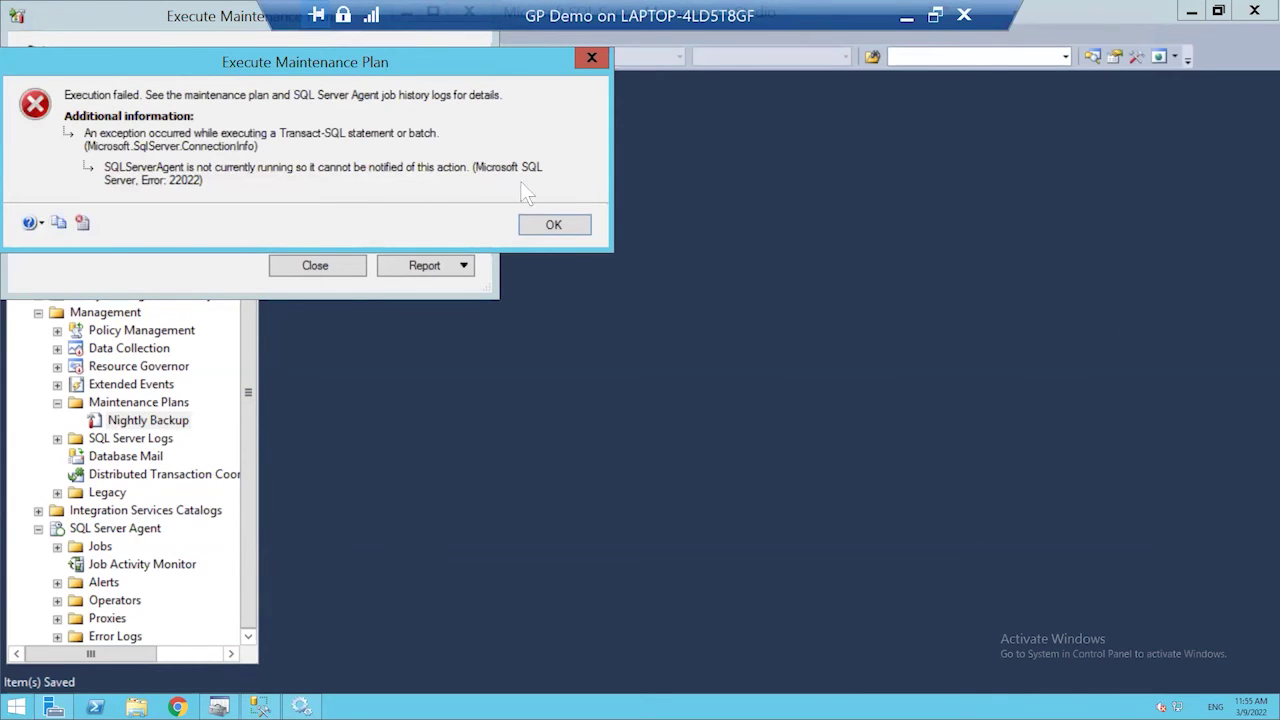
- Examine the advanced technical details of the Nightly Backup execution error, focusing on the SQL Server Agent message
left_click(556, 224)
left_click(432, 180)
left_click(82, 222)
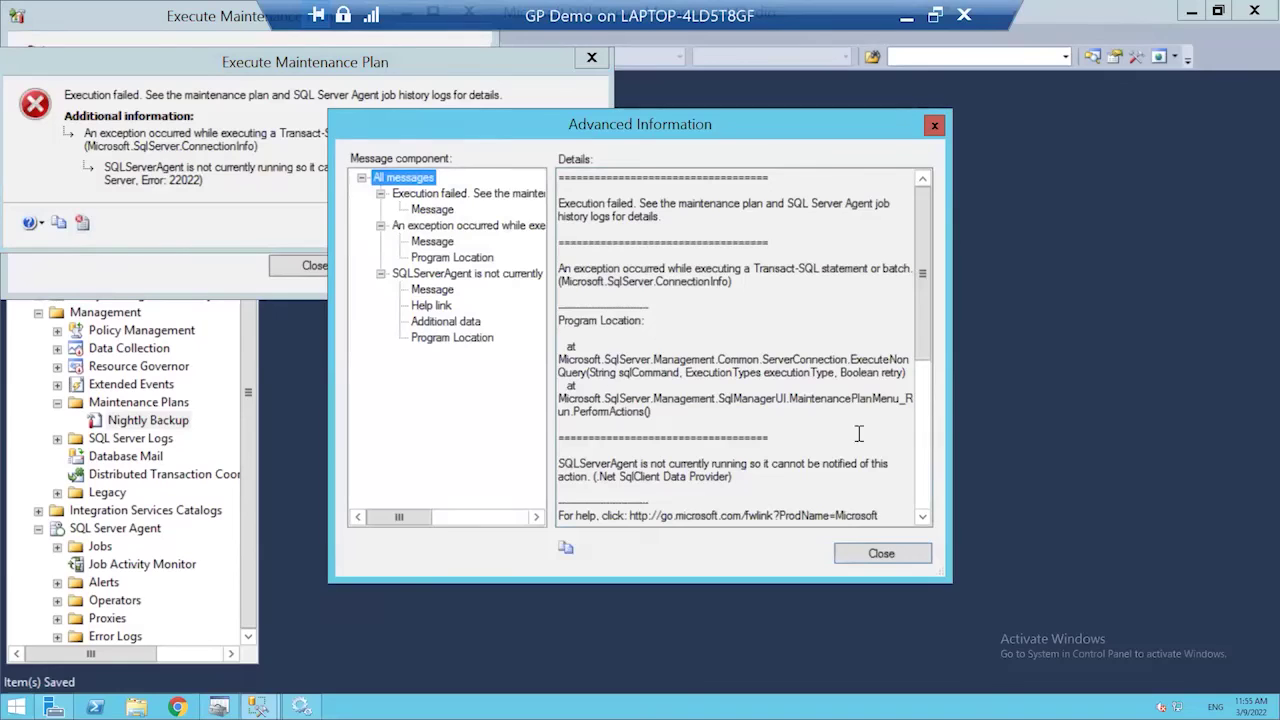
left_click_drag(950, 262, 1040, 340)
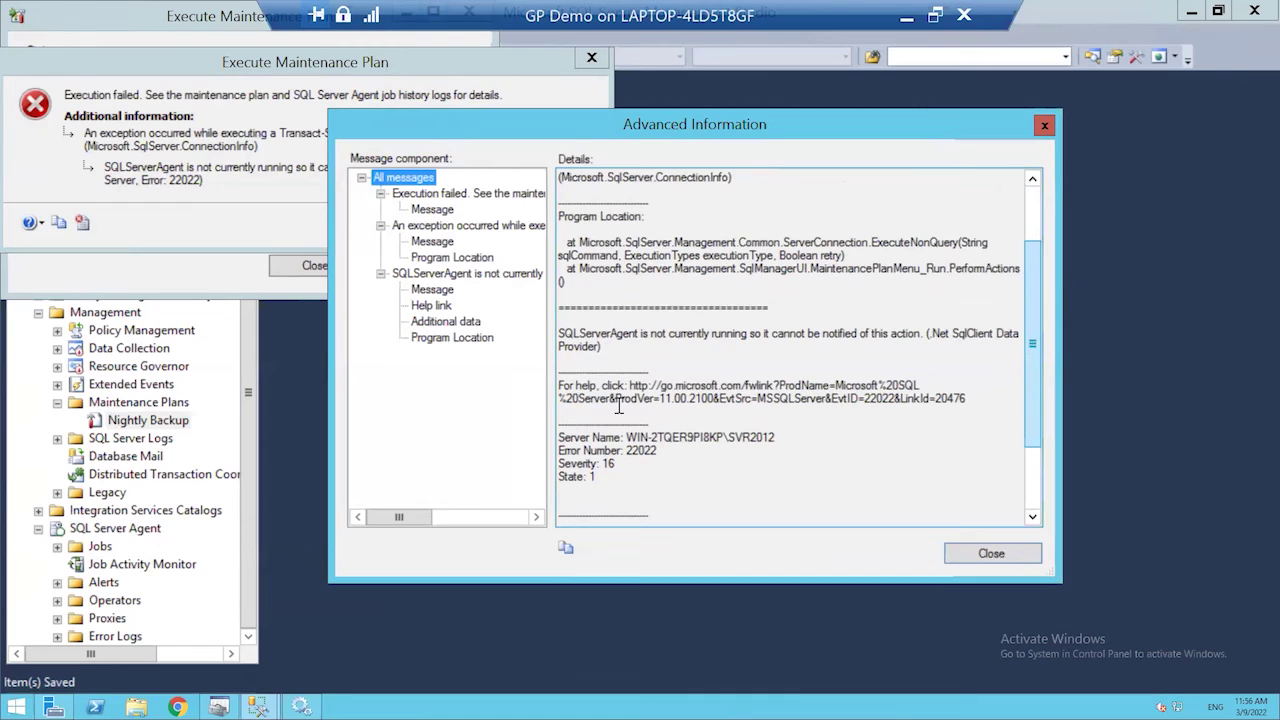
left_click(684, 346)
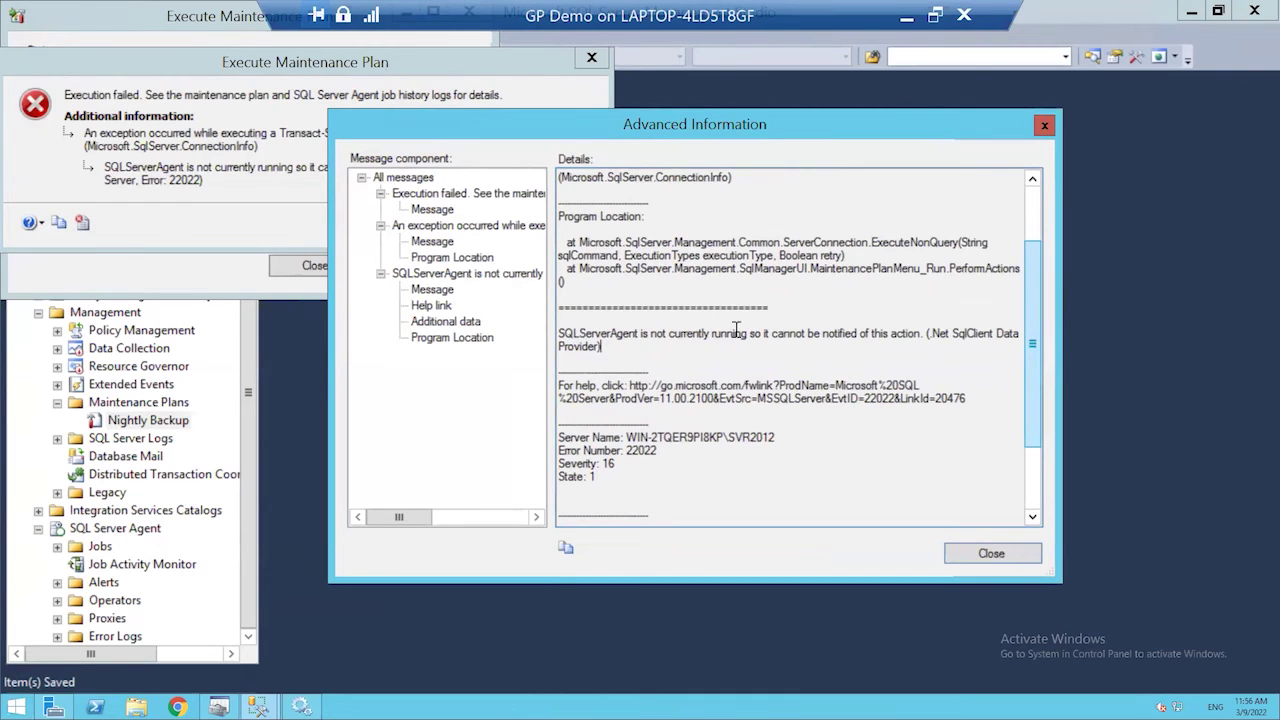
left_click_drag(609, 314, 602, 348)
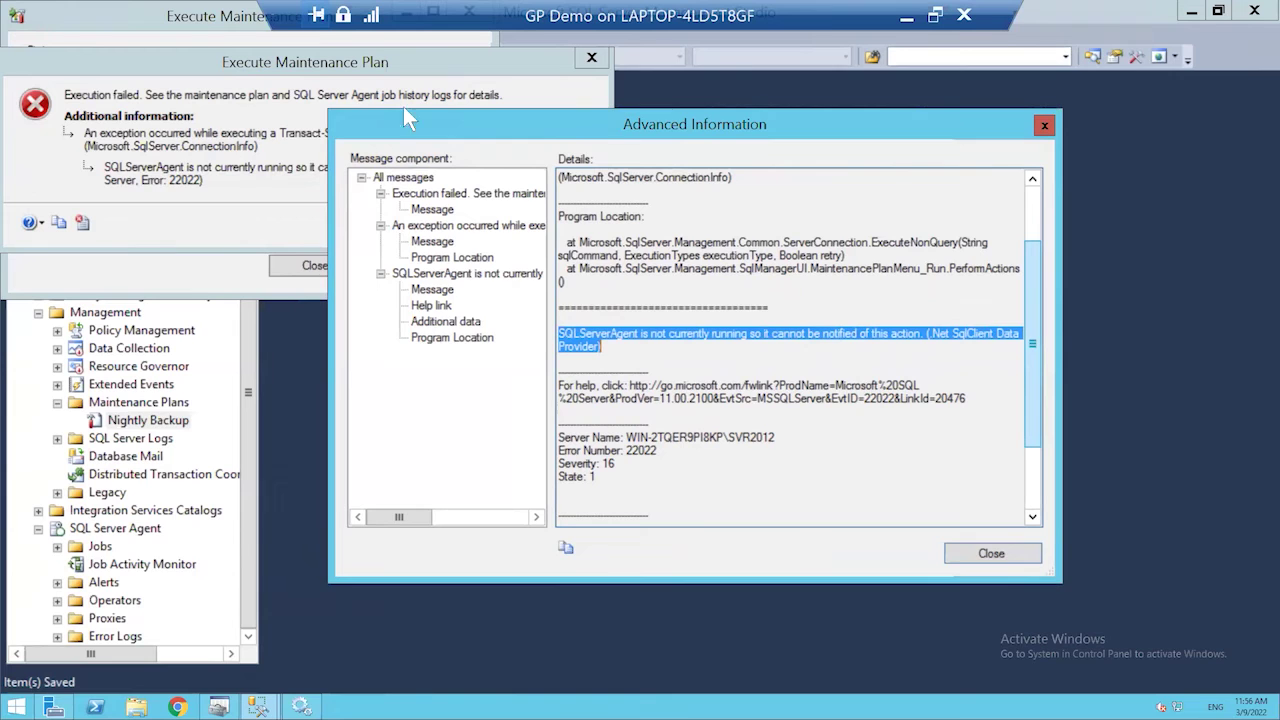
left_click_drag(607, 125, 775, 167)
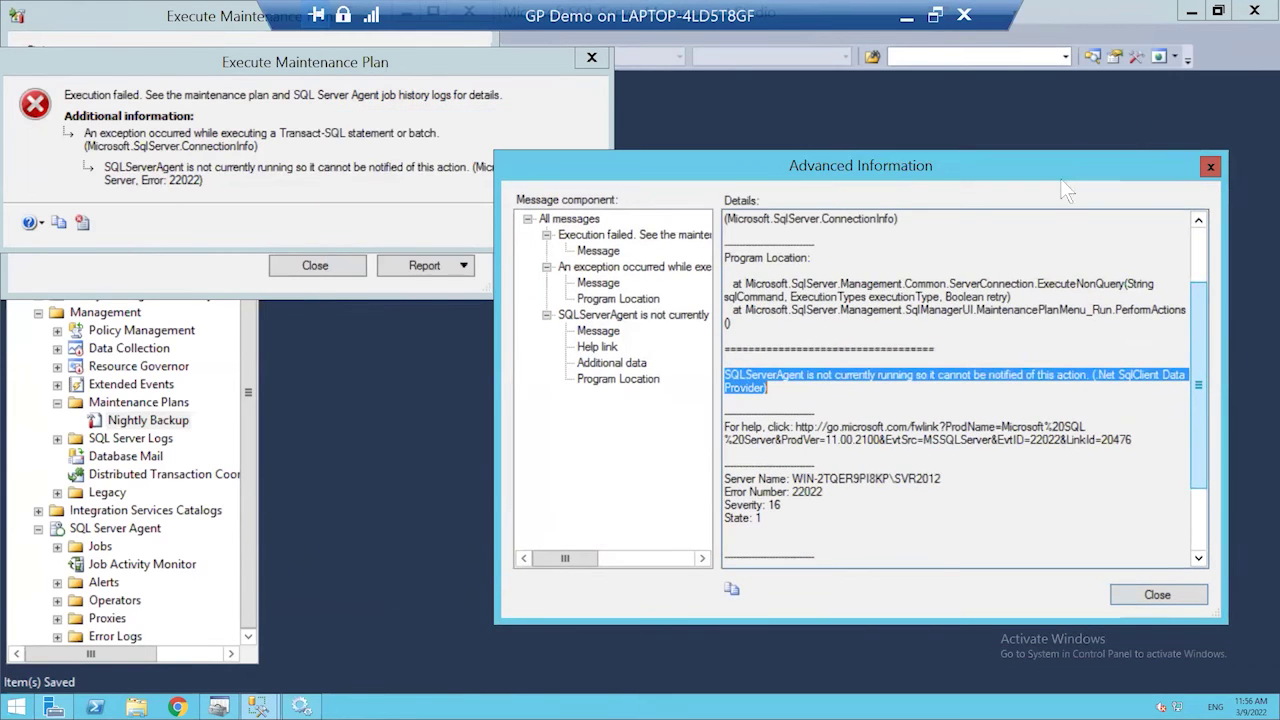
- Close the advanced error information, the error message and the maintenance plan execution window
left_click(1210, 167)
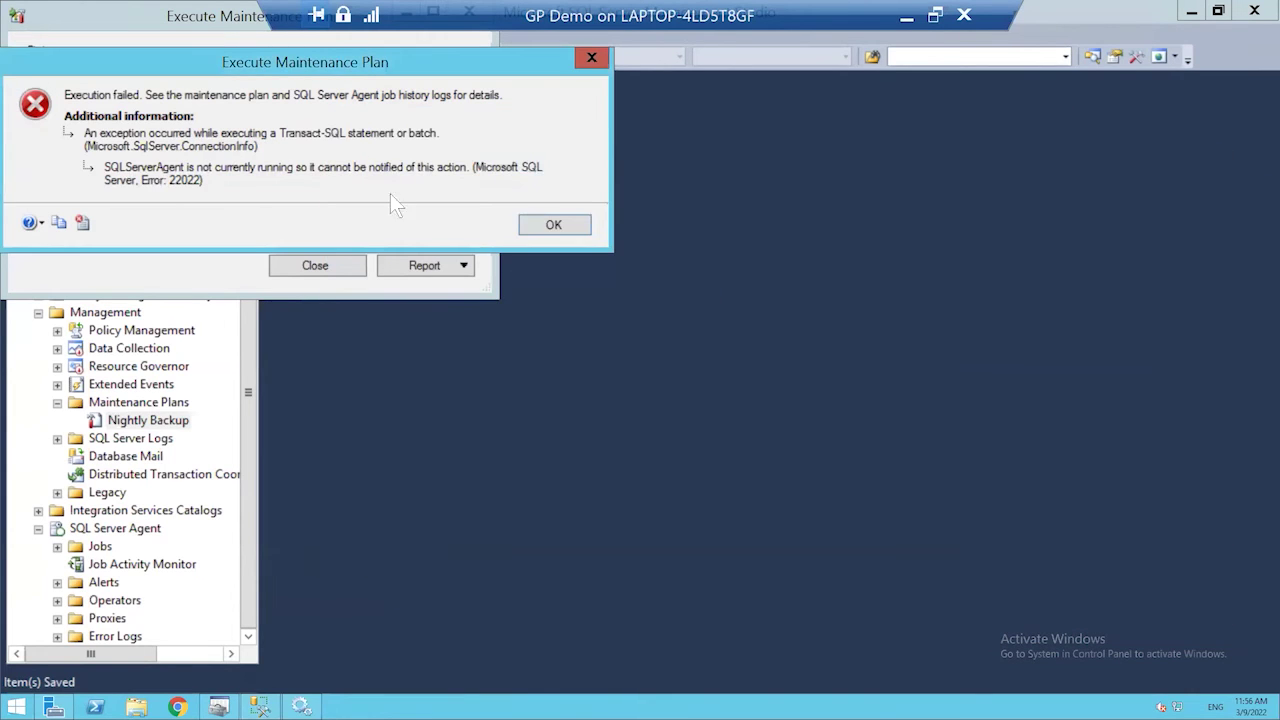
left_click_drag(318, 61, 790, 210)
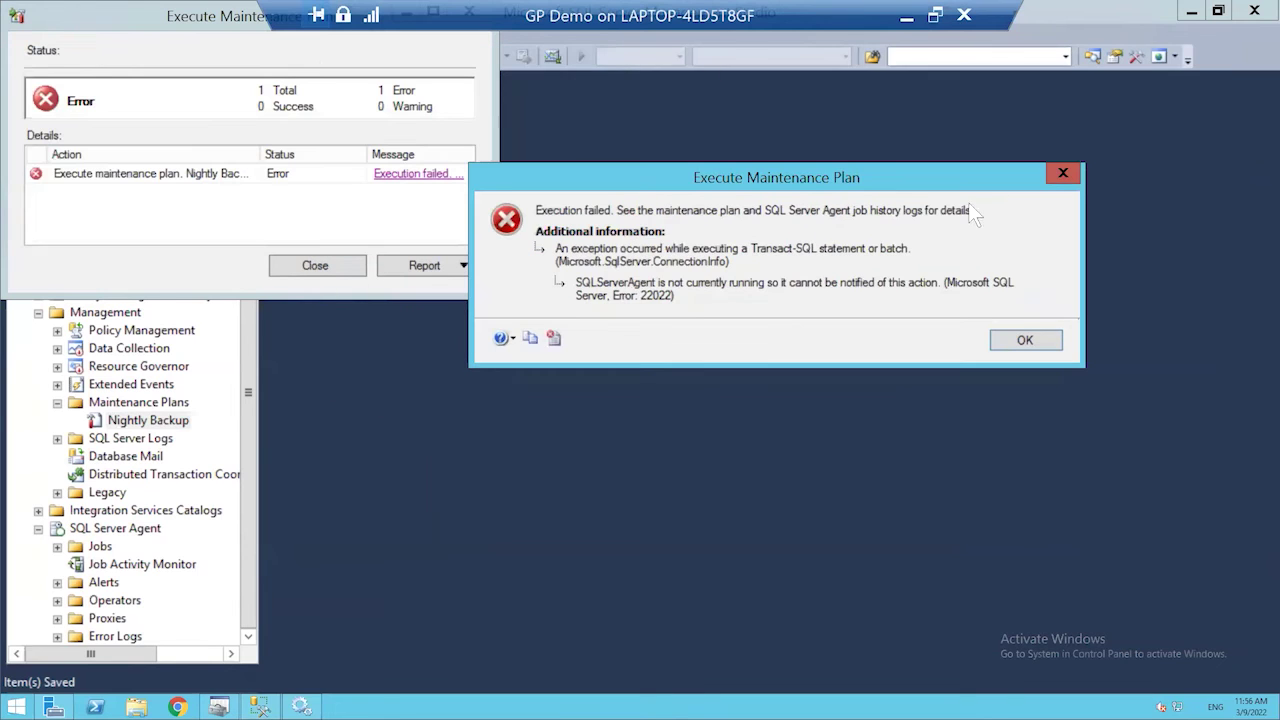
left_click(1061, 175)
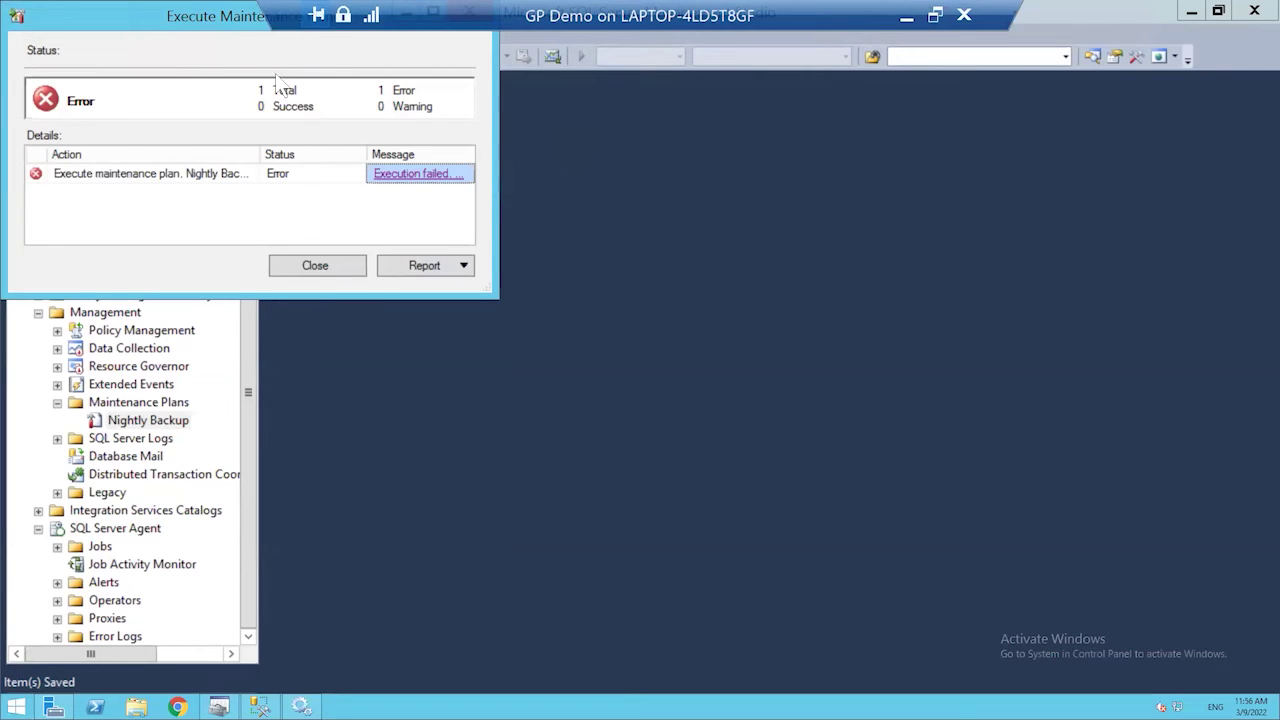
left_click(328, 264)
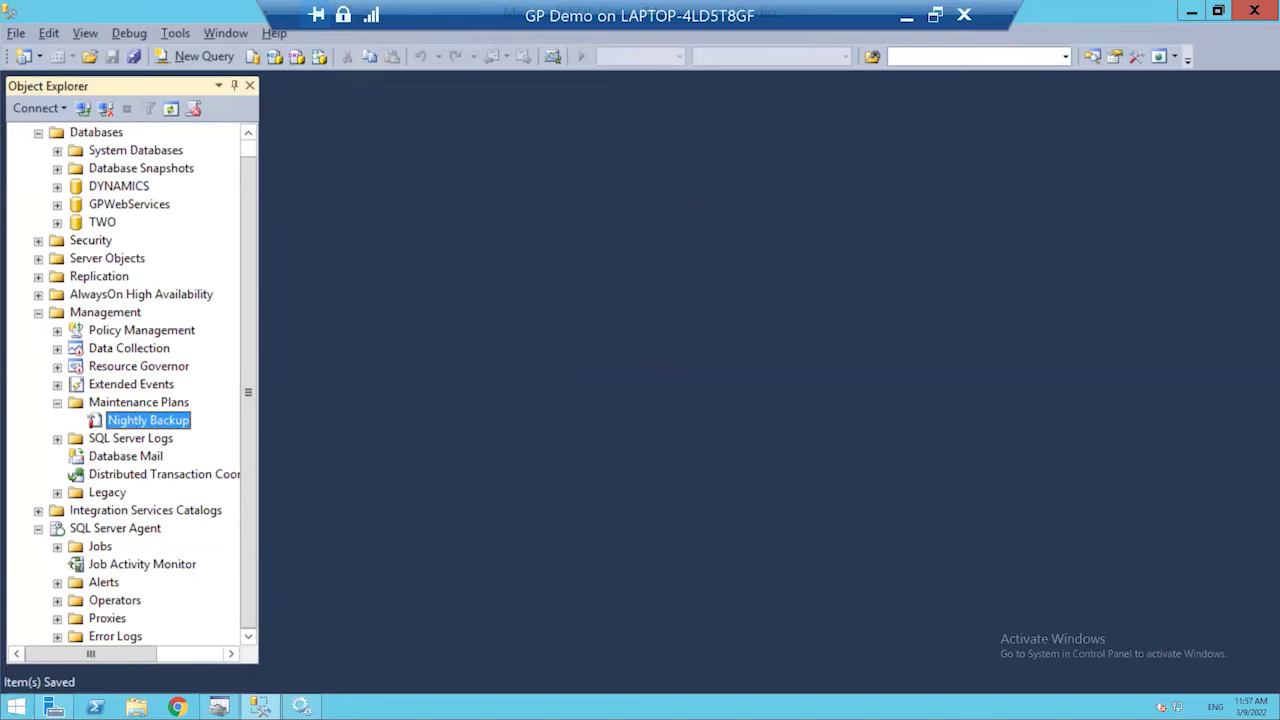
- Search for GP Utilities, launch it and allow it to make changes to the computer
key("super")
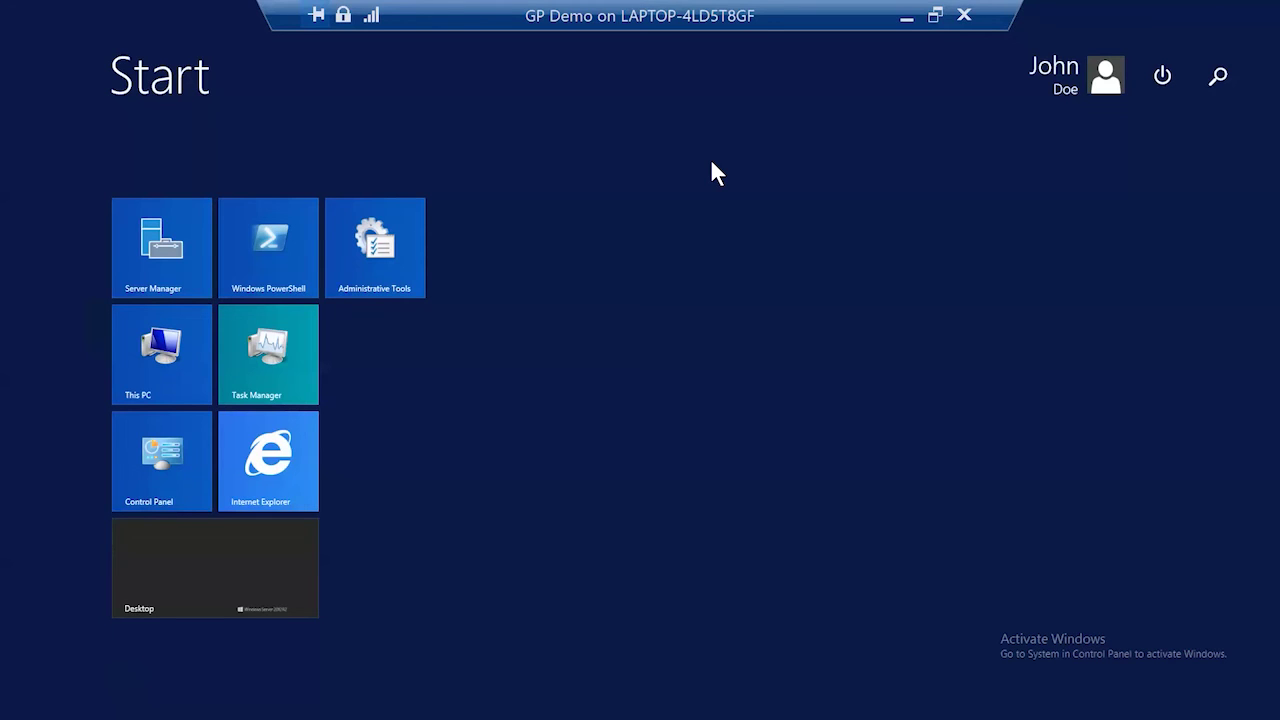
left_click(274, 578)
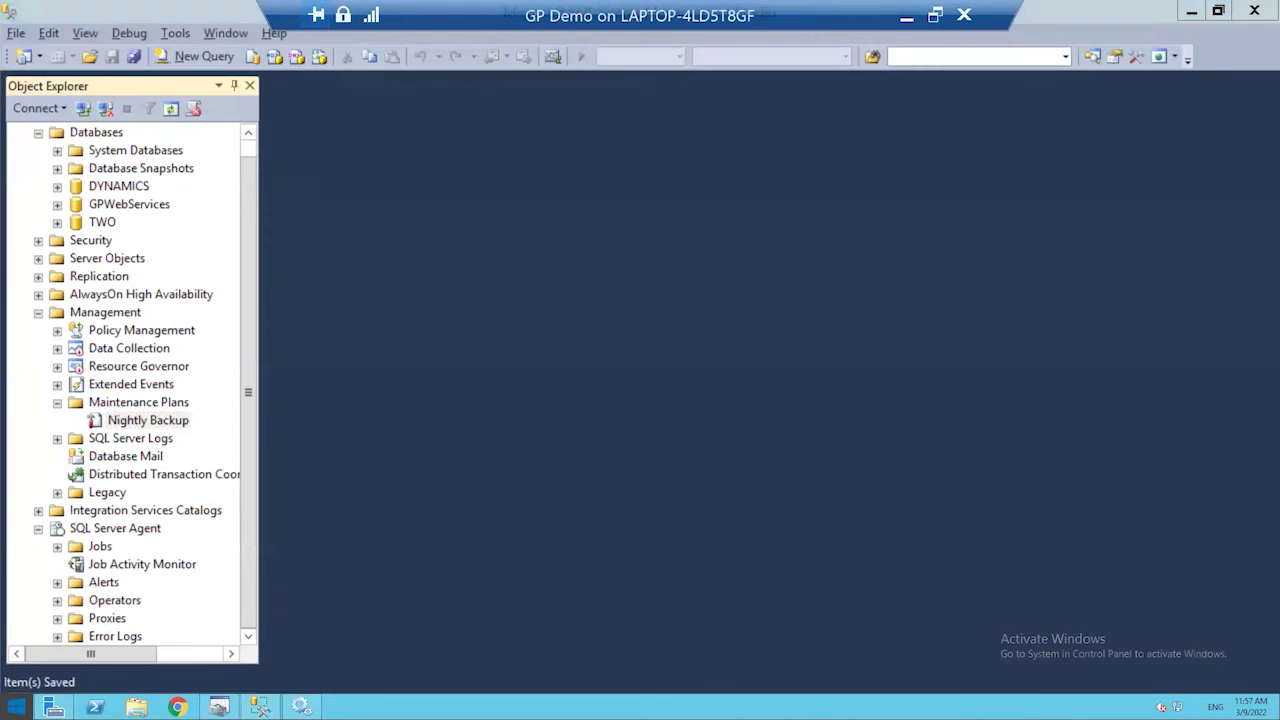
key("super")
type("gp utilities")
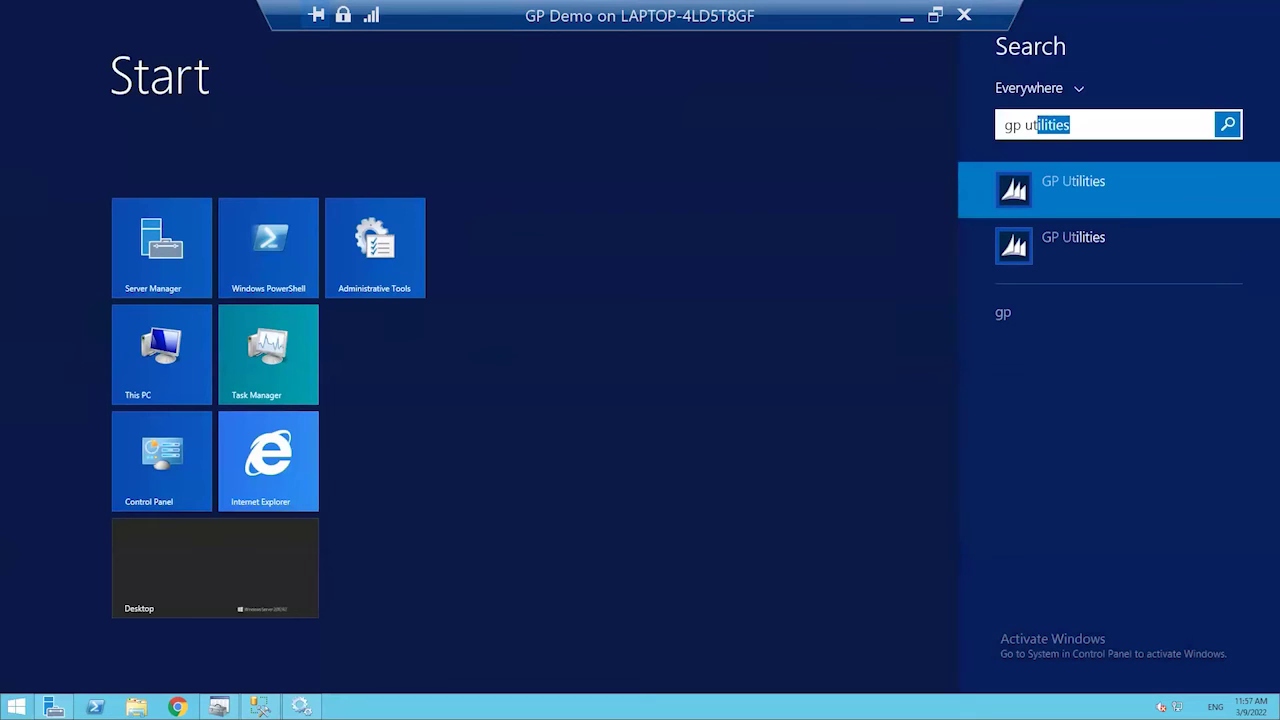
left_click(1105, 200)
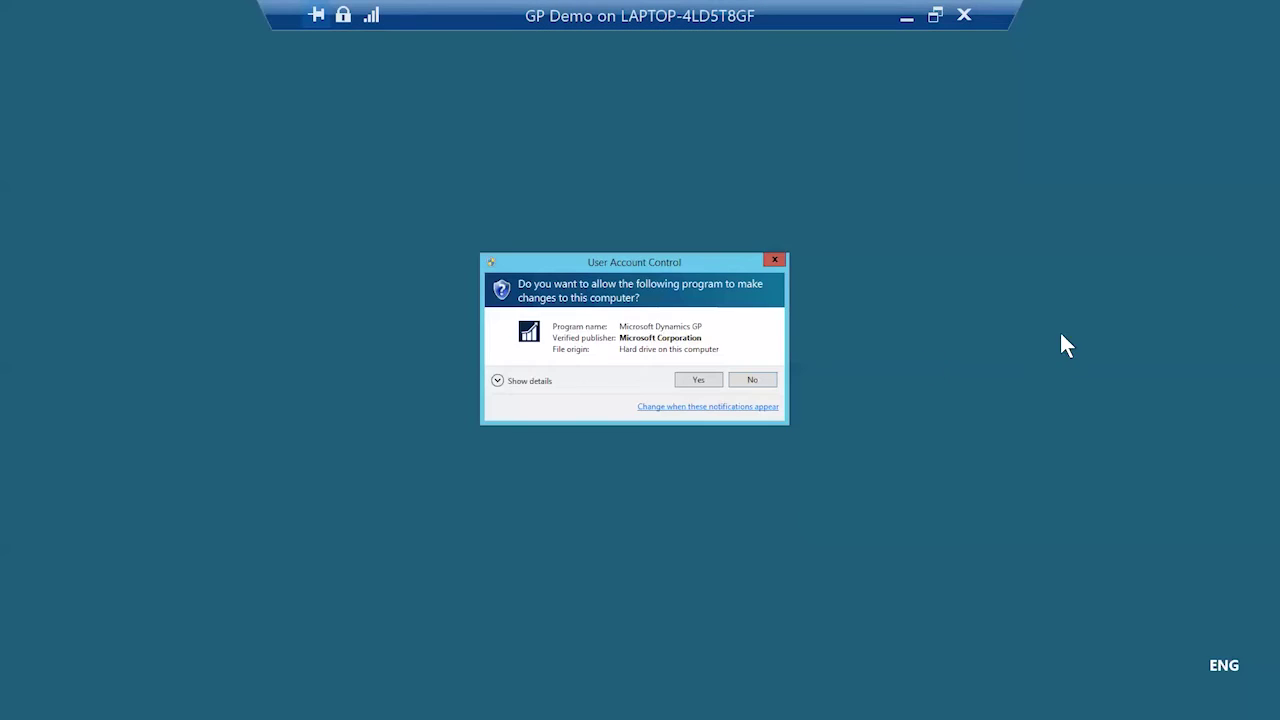
left_click(697, 380)
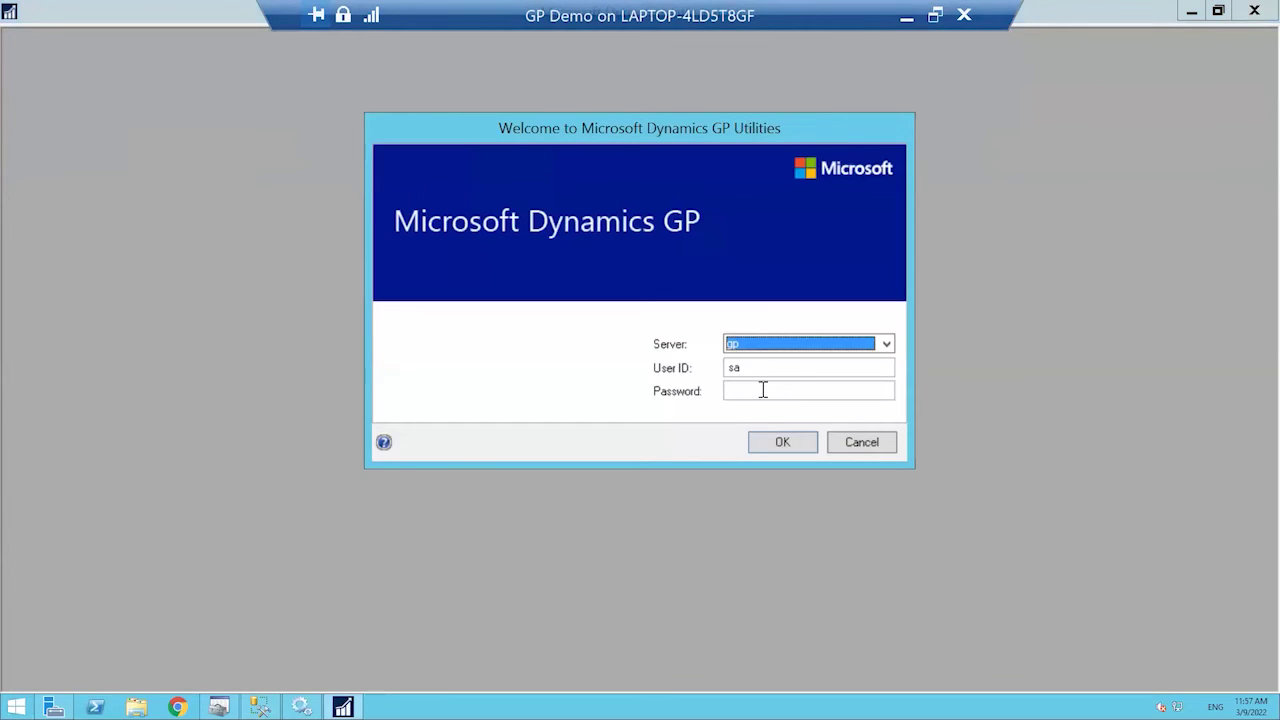
- Enter the password for the sa user ID and sign in to GP Utilities on the gp server
left_click(763, 392)
type("********")
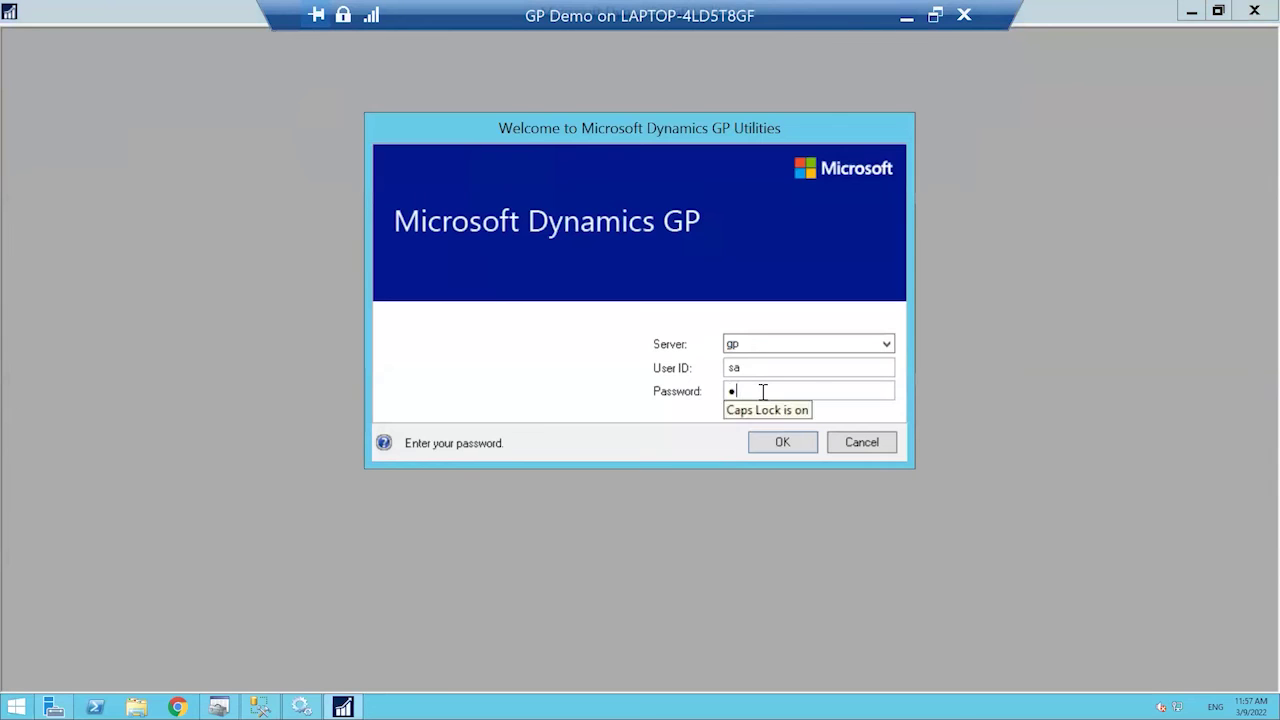
type("******")
key("Return")
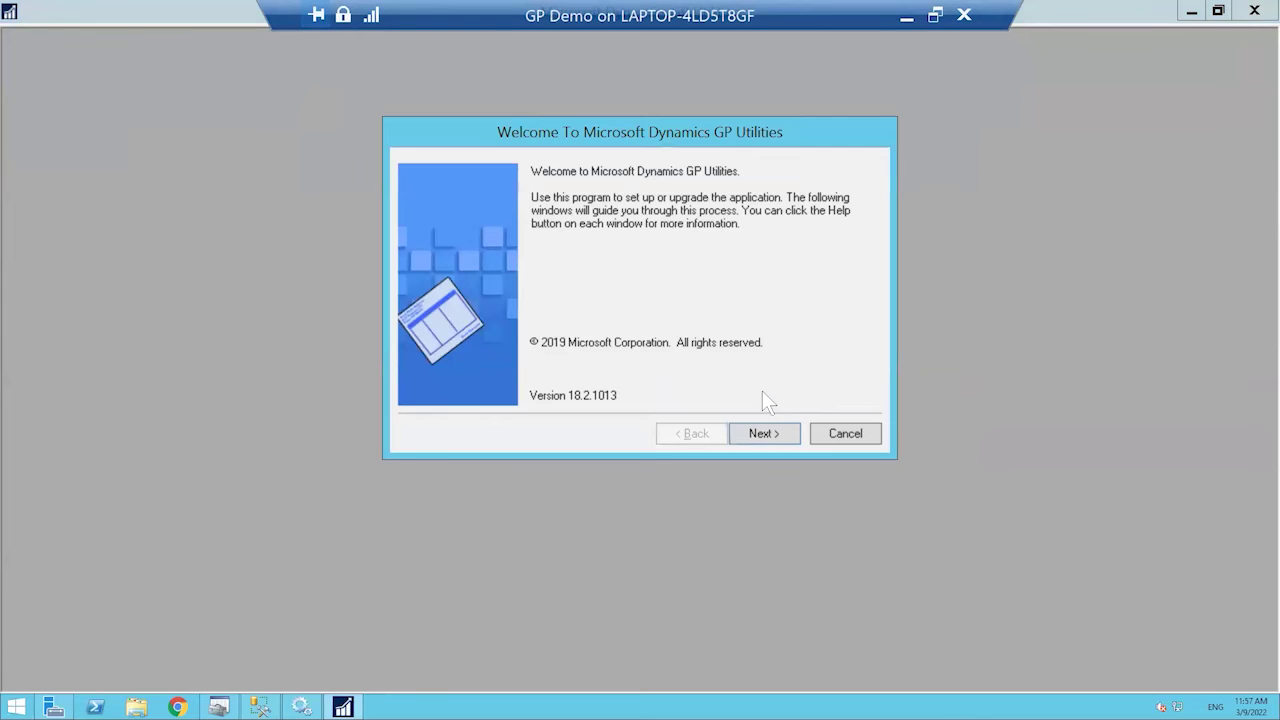
- Proceed through the welcome and version check pages and start the Create a company task
left_click(780, 434)
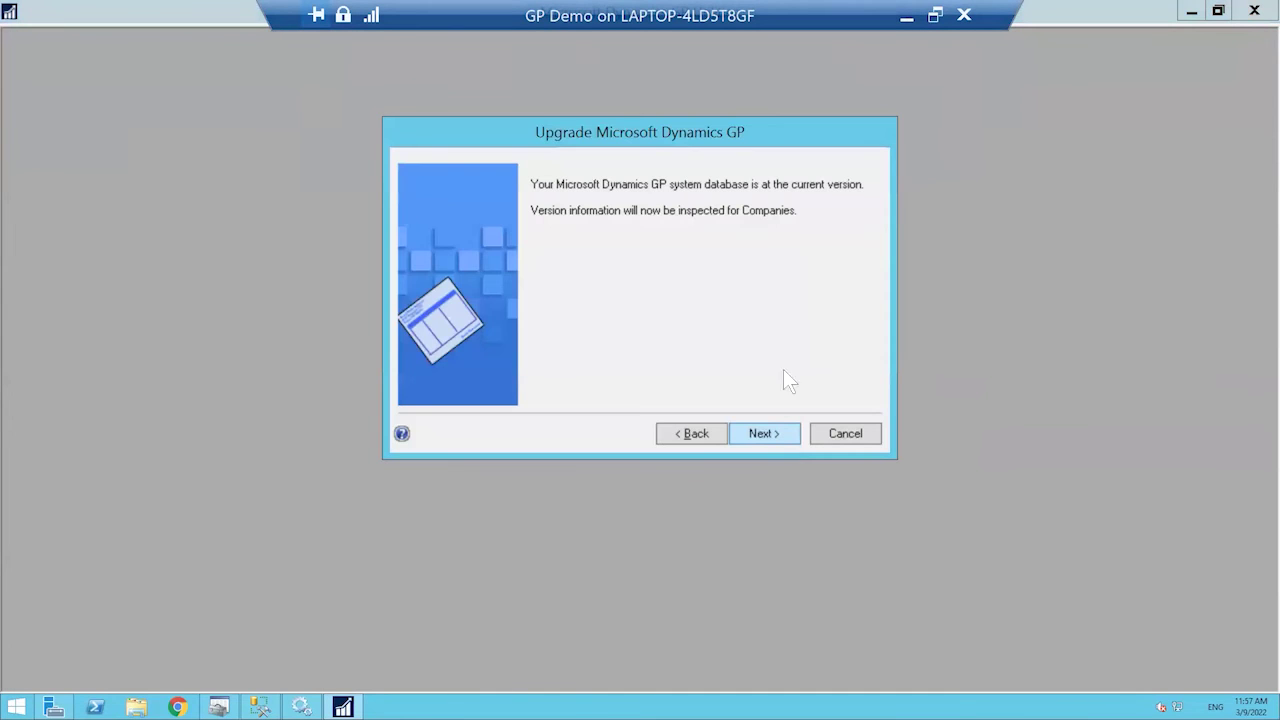
left_click(778, 437)
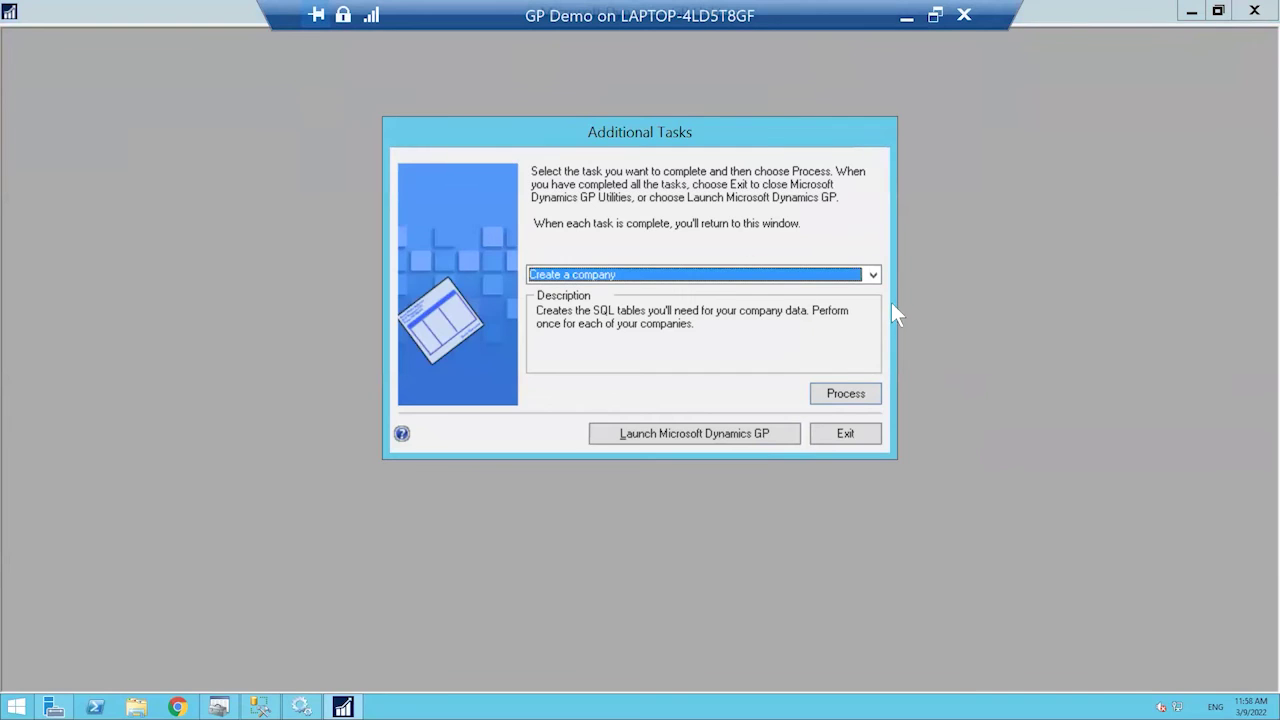
left_click(873, 275)
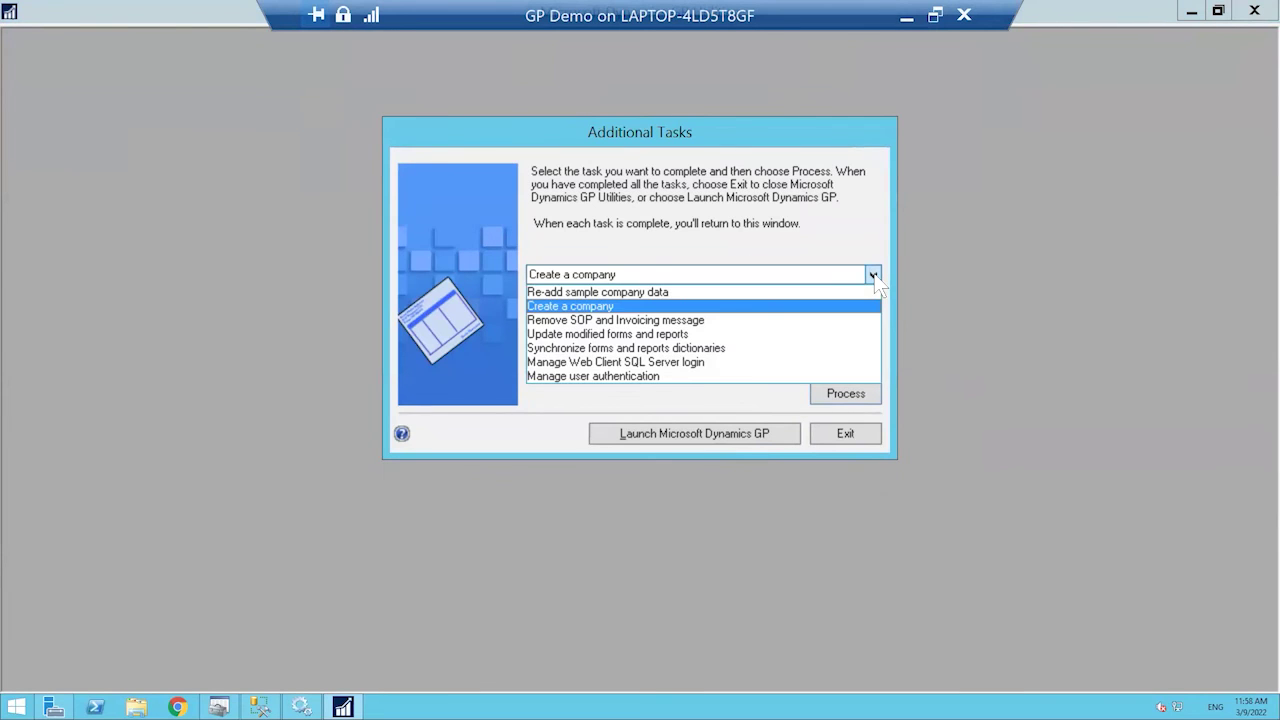
left_click(557, 313)
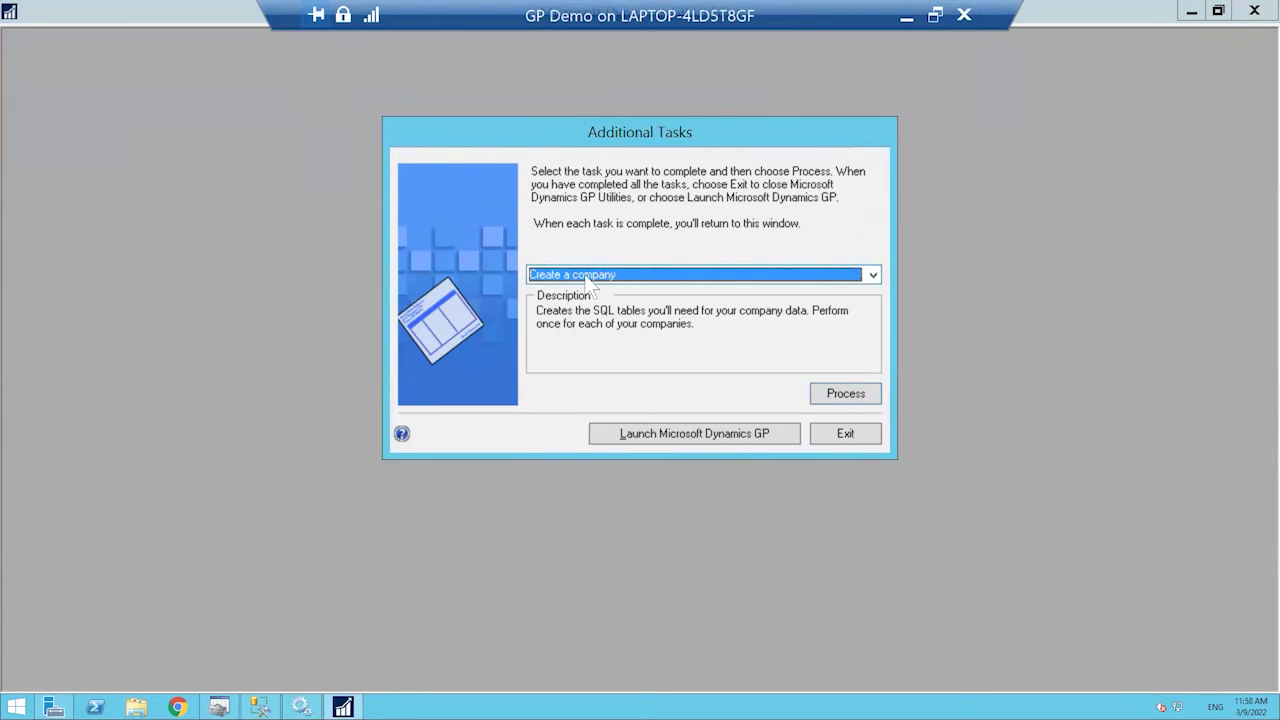
left_click(838, 396)
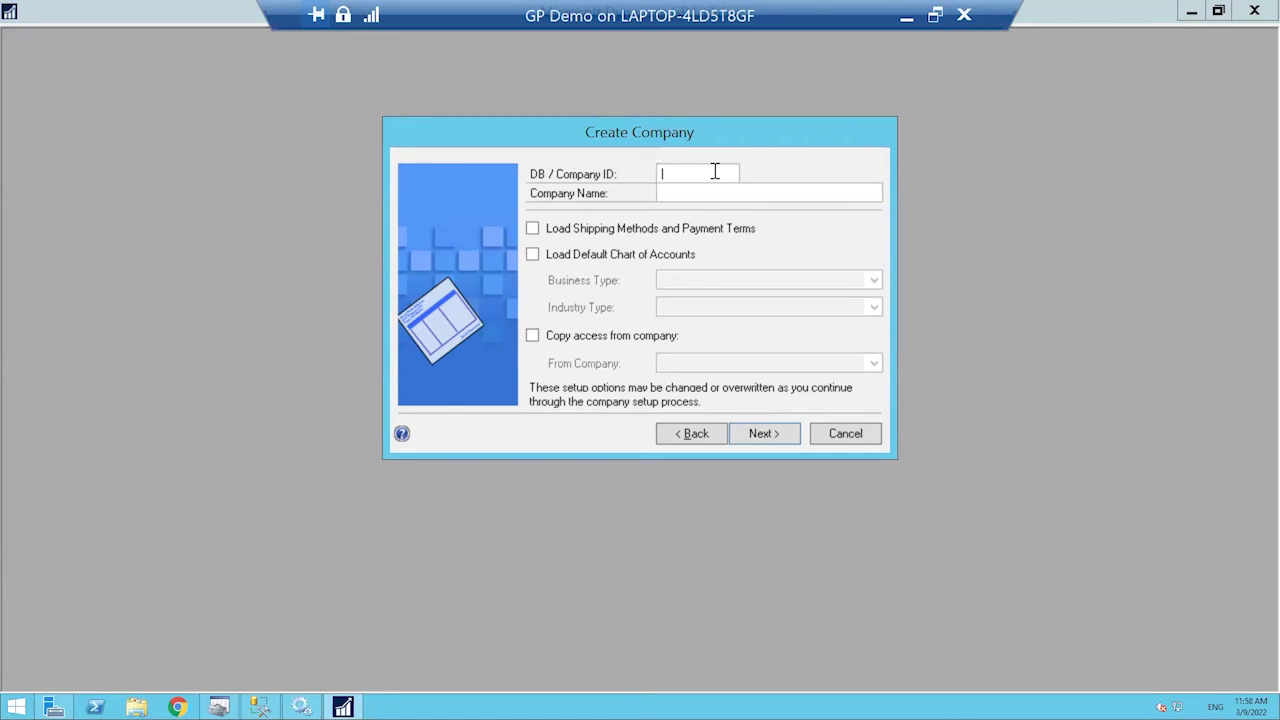
- Enter PROD as the new company's database ID and New Production as its company name
type("PROD")
left_click(710, 193)
type("p")
key("BackSpace")
type("New Production")
- Try the options for loading a default chart of accounts and copying access from another company, leaving both cleared
left_click(827, 256)
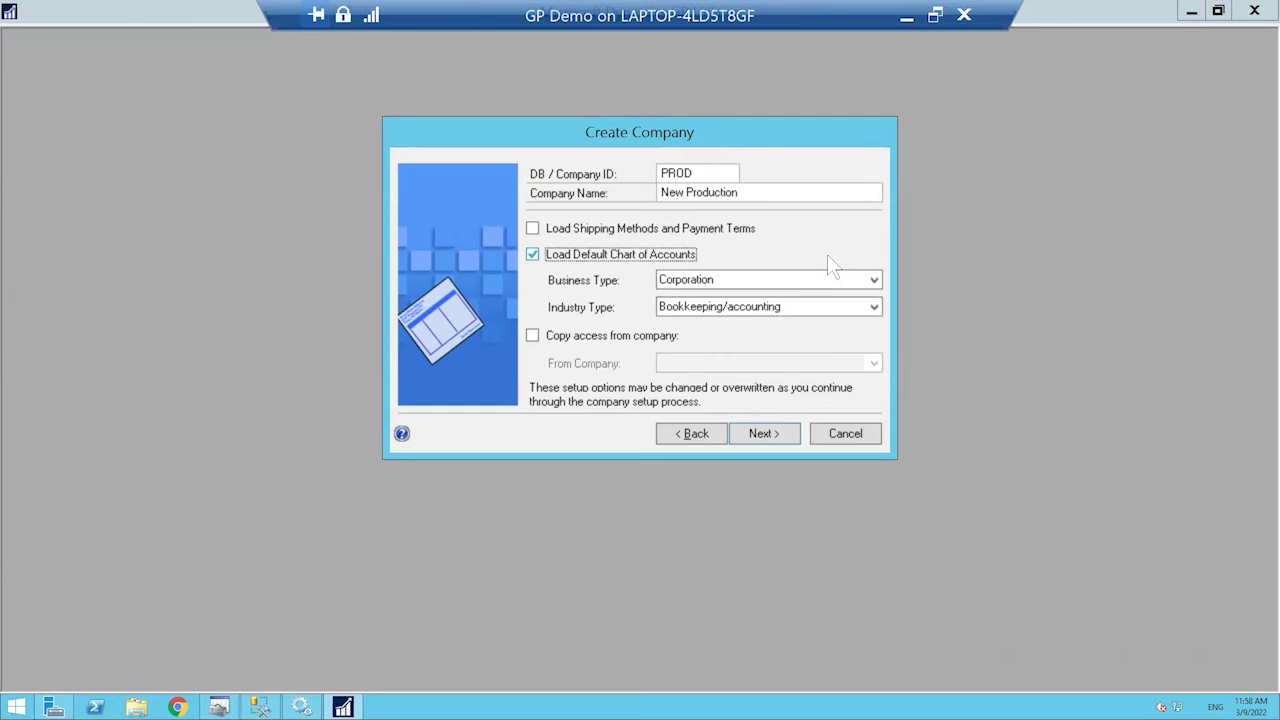
left_click(532, 253)
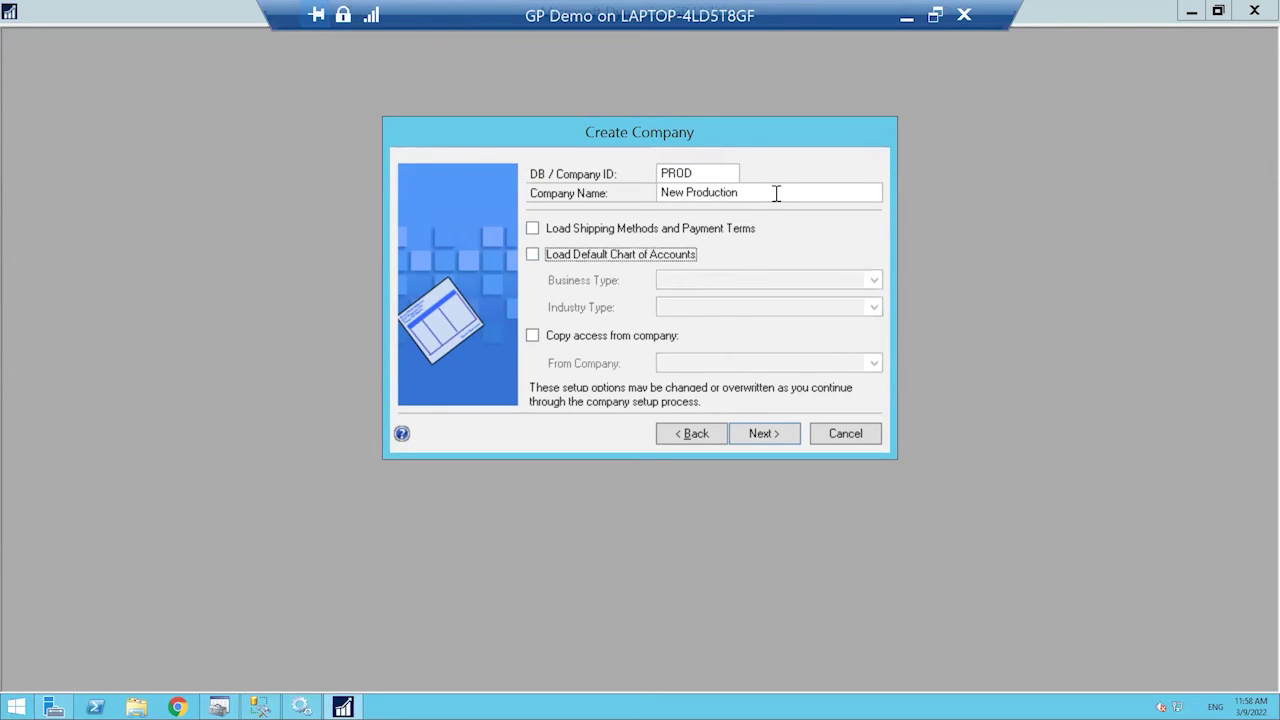
left_click(537, 336)
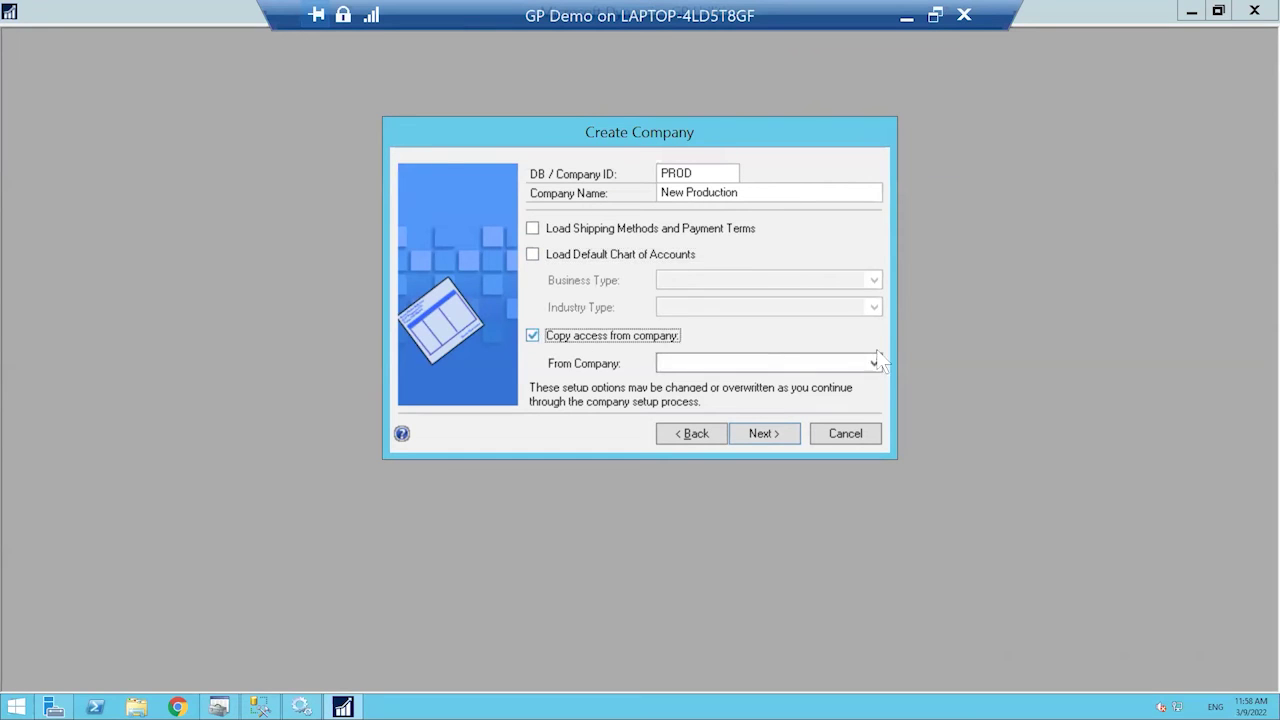
left_click(872, 363)
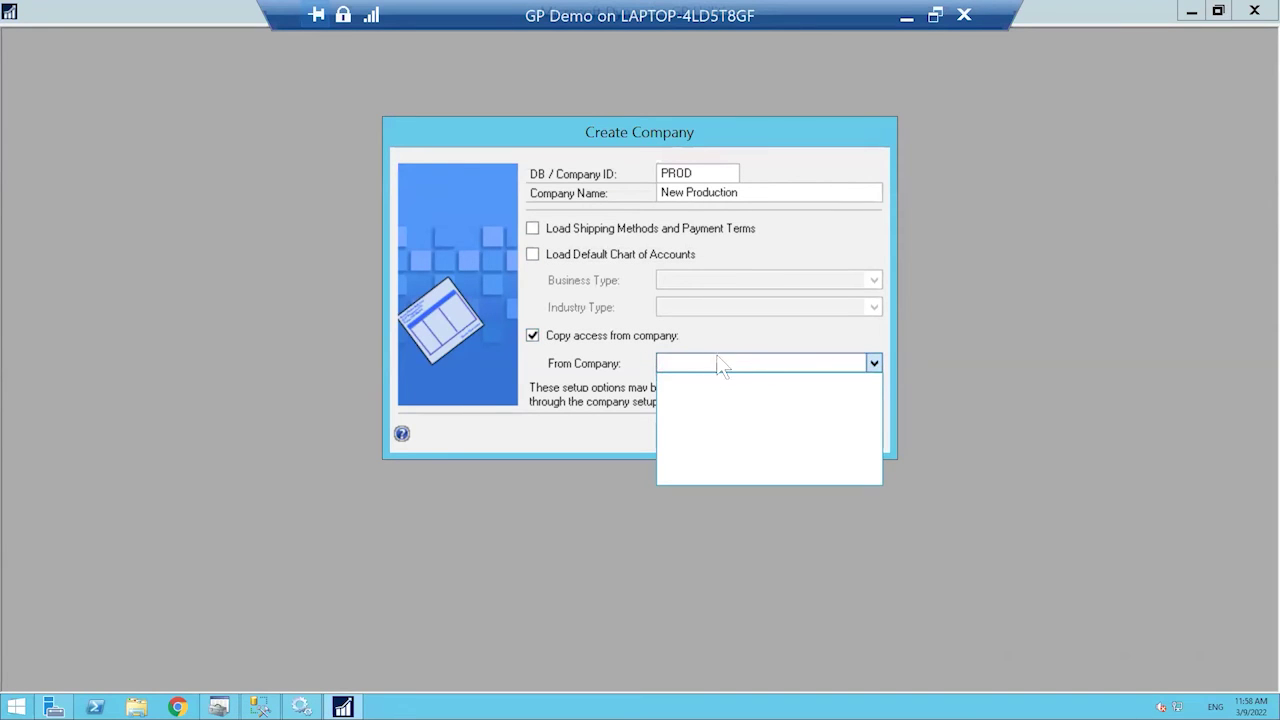
left_click(527, 341)
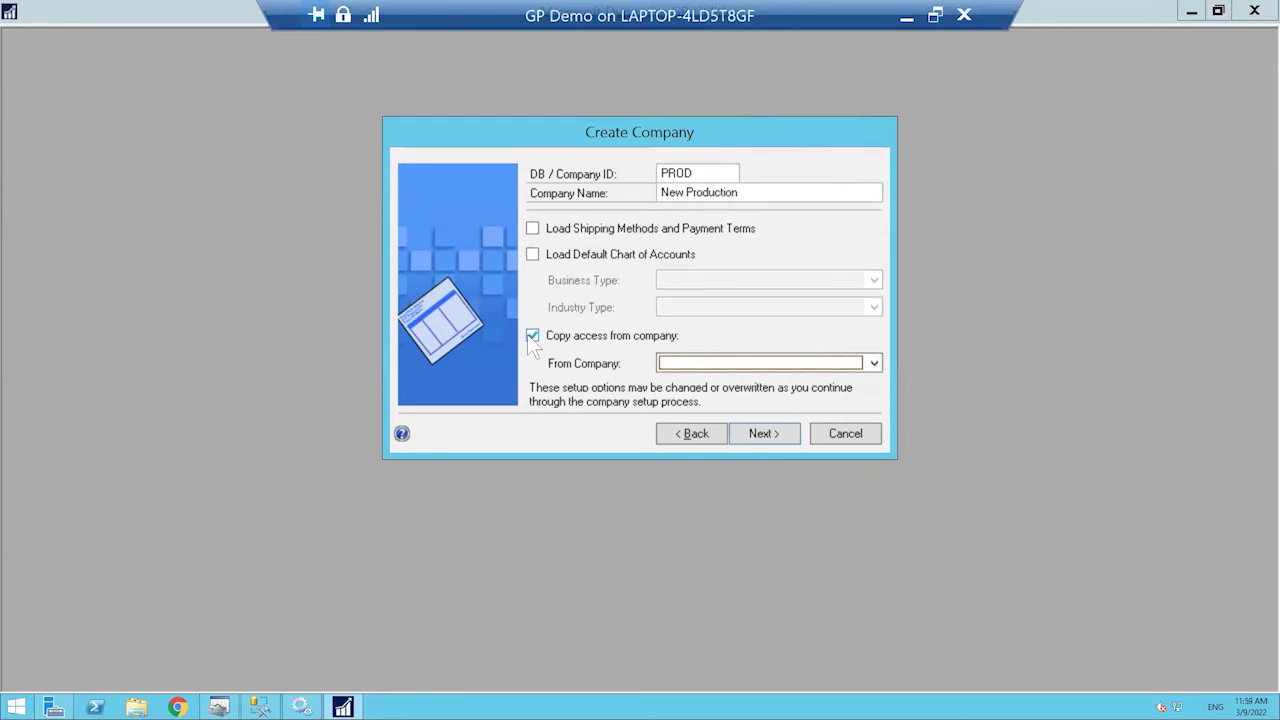
left_click(530, 337)
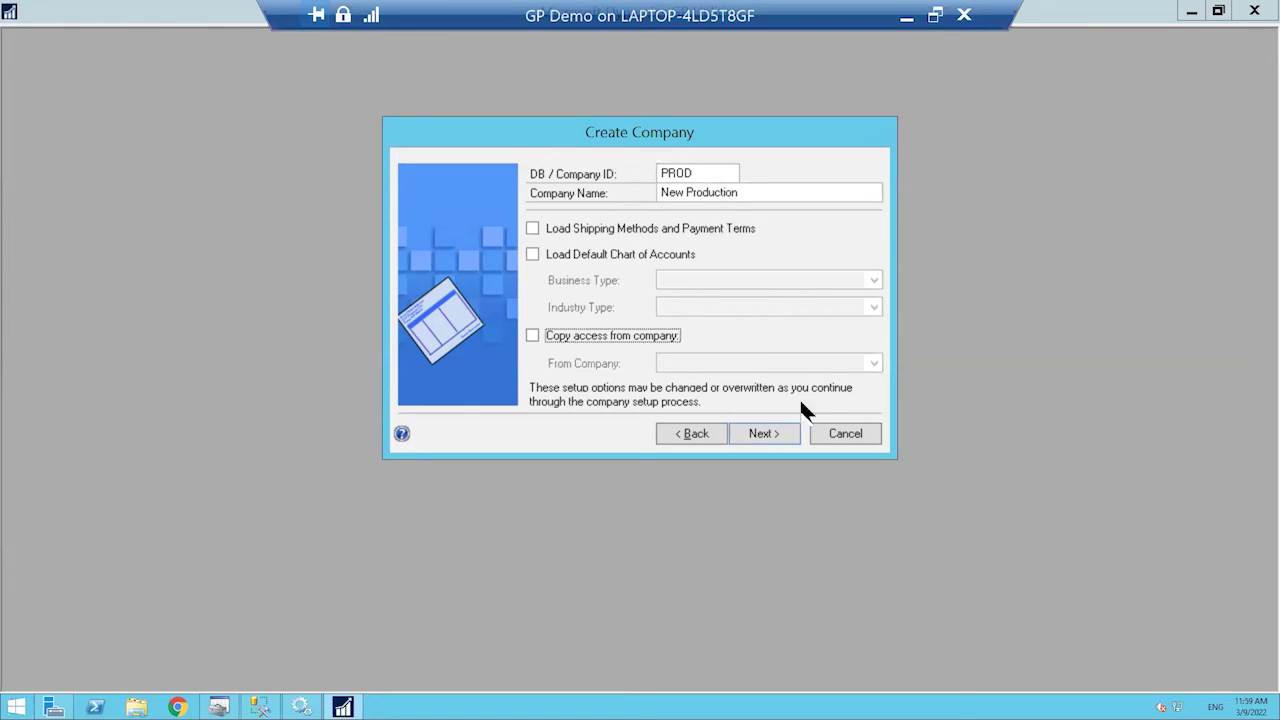
- Accept the default data and log file names and locations, and start creating the PROD company database
left_click(776, 430)
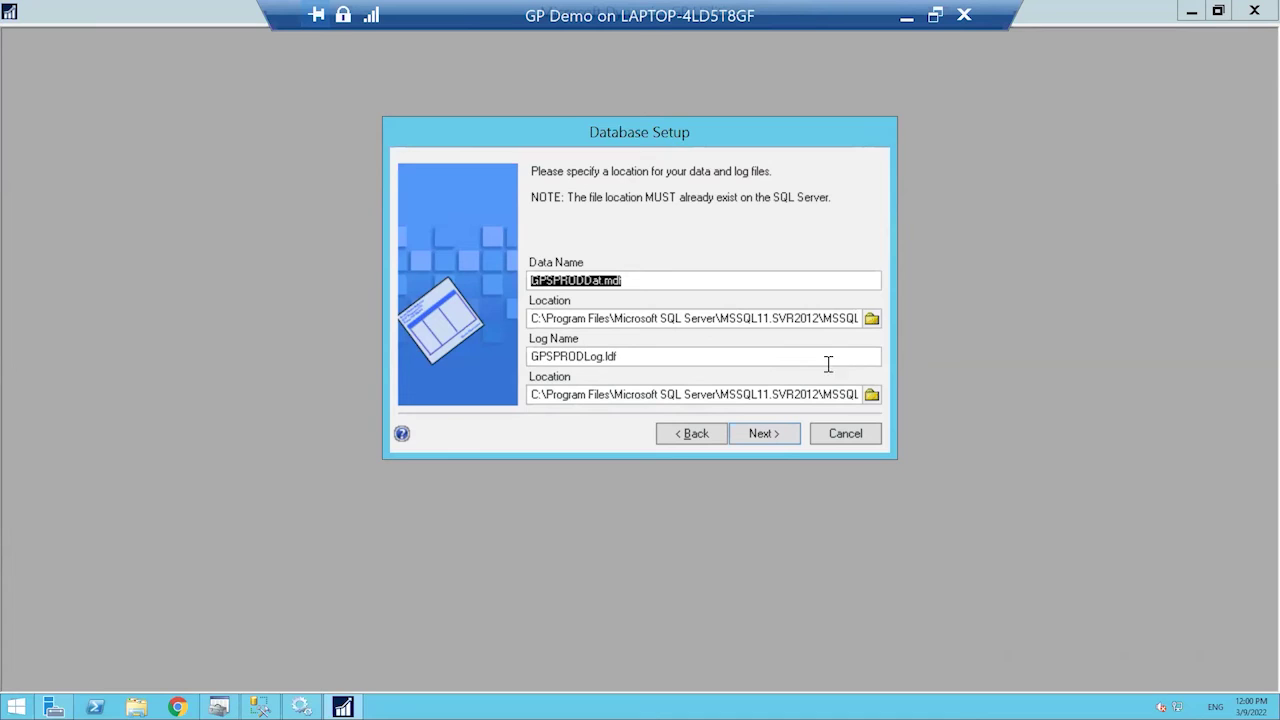
left_click(686, 280)
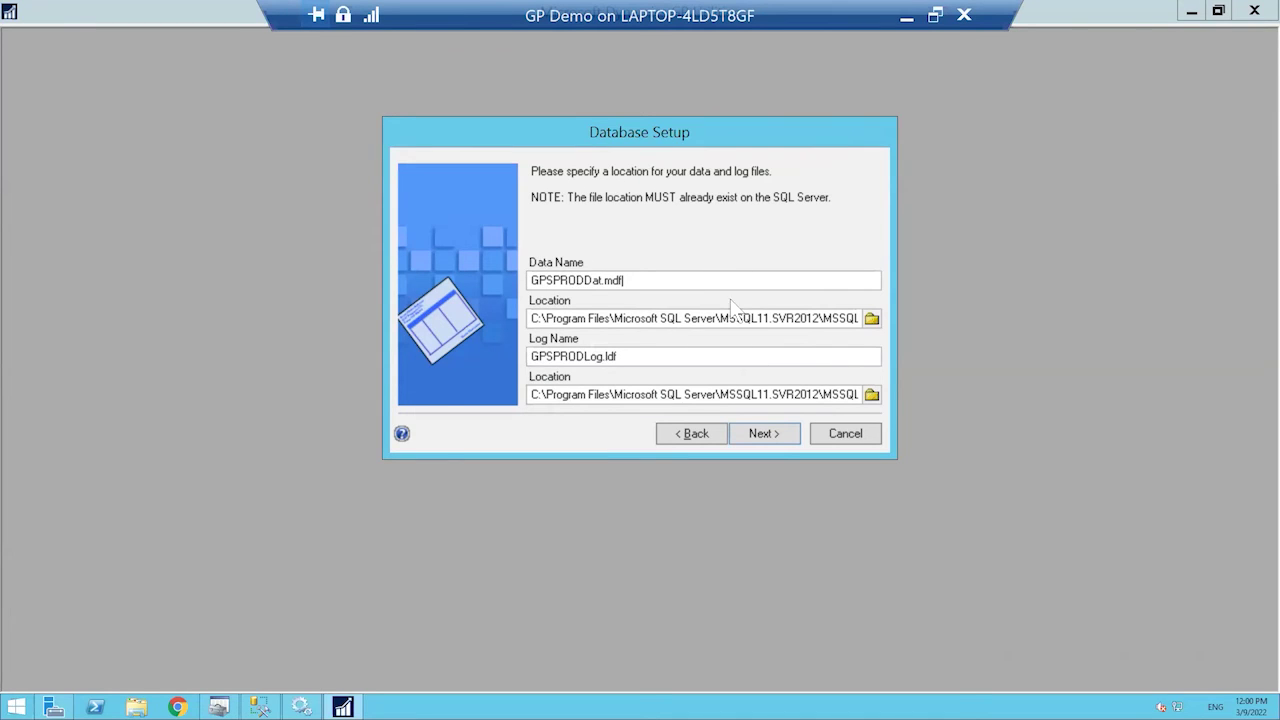
left_click(765, 434)
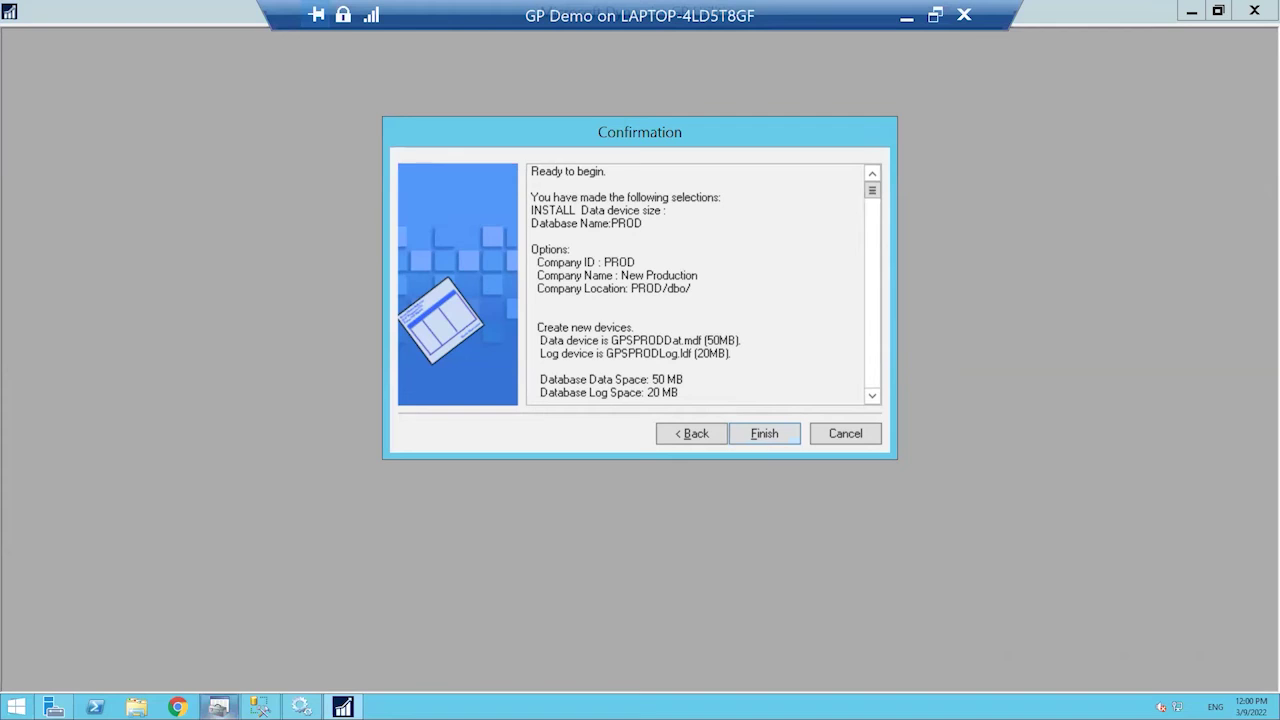
left_click(260, 707)
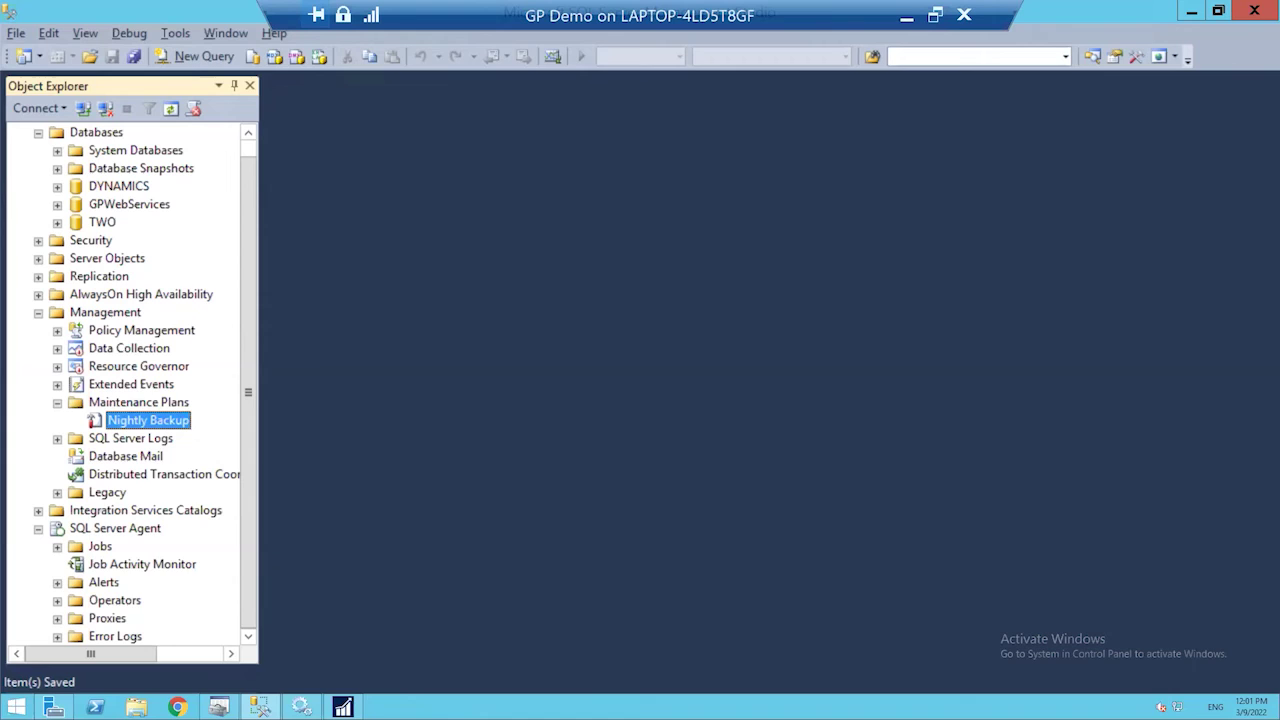
left_click(1191, 11)
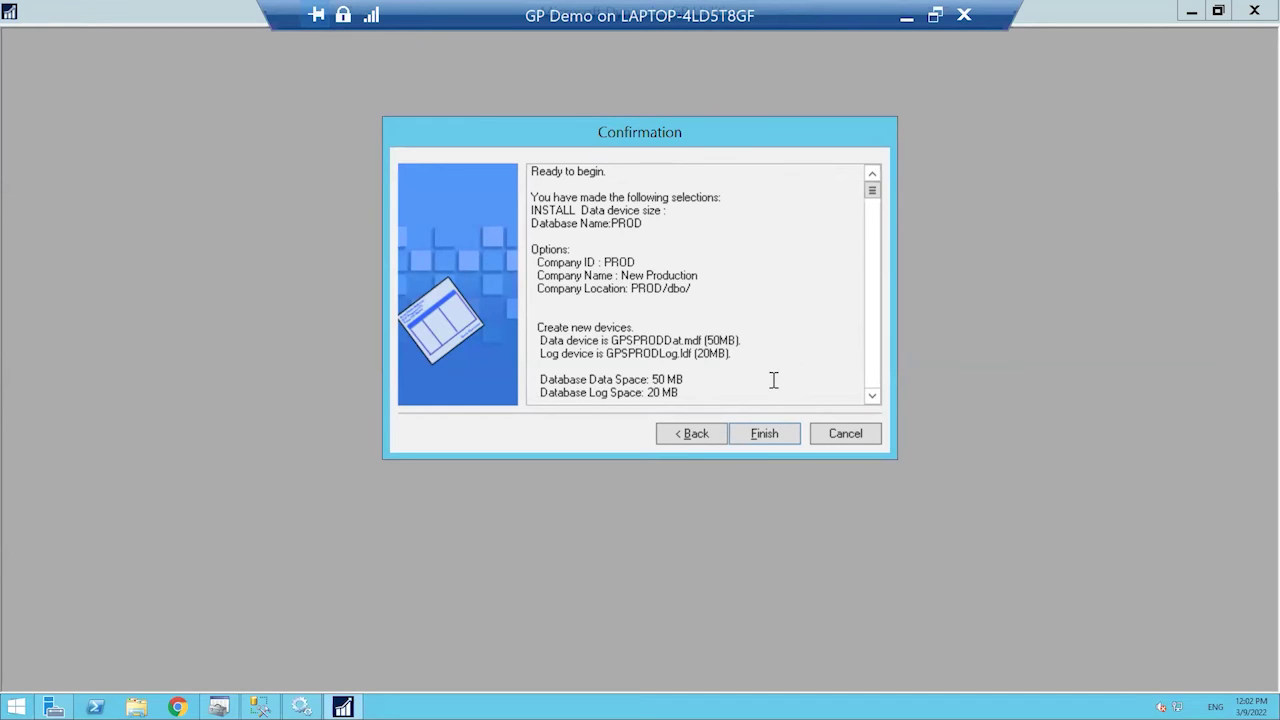
left_click(775, 436)
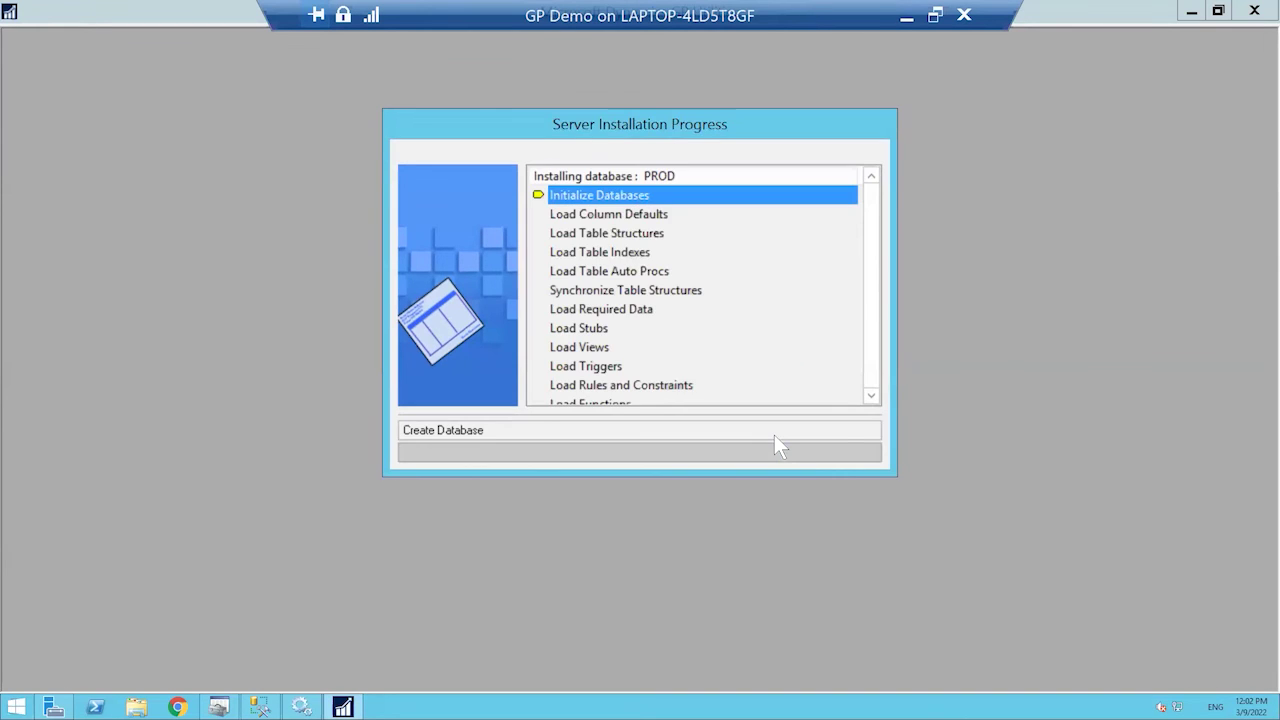
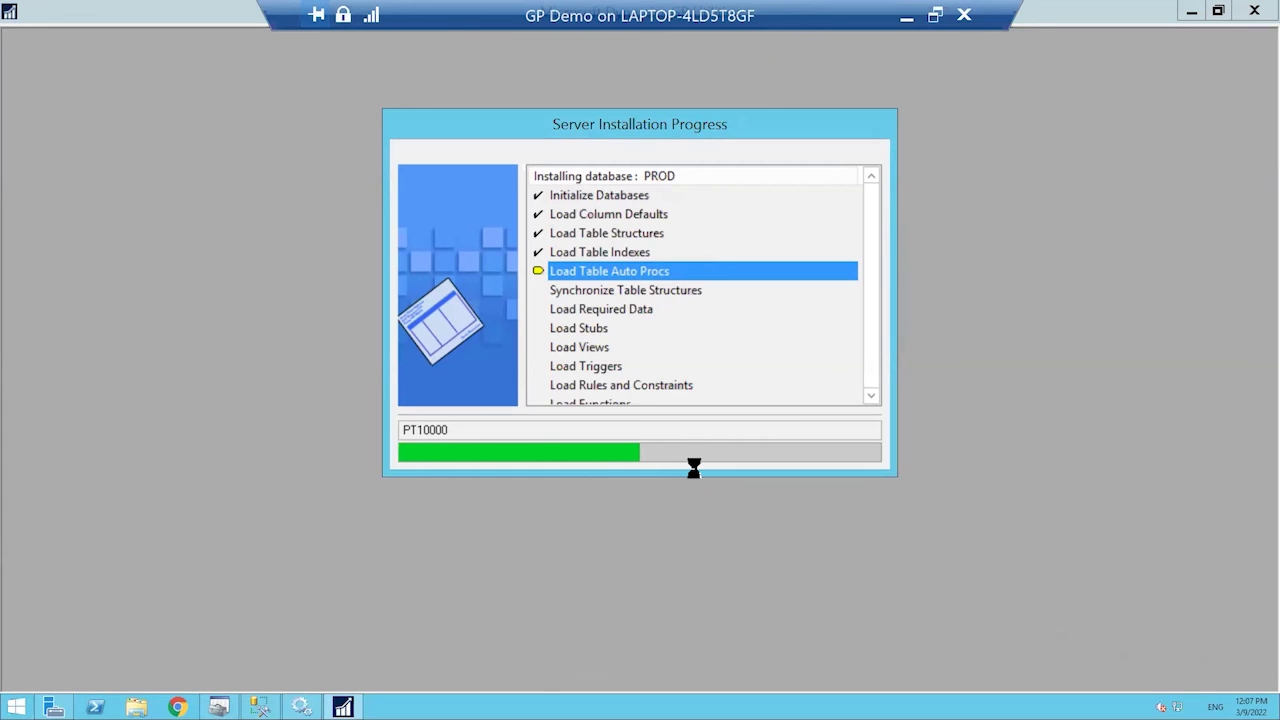
- Switch to SQL Server Management Studio and open a new query against the DYNAMICS database
left_click(260, 707)
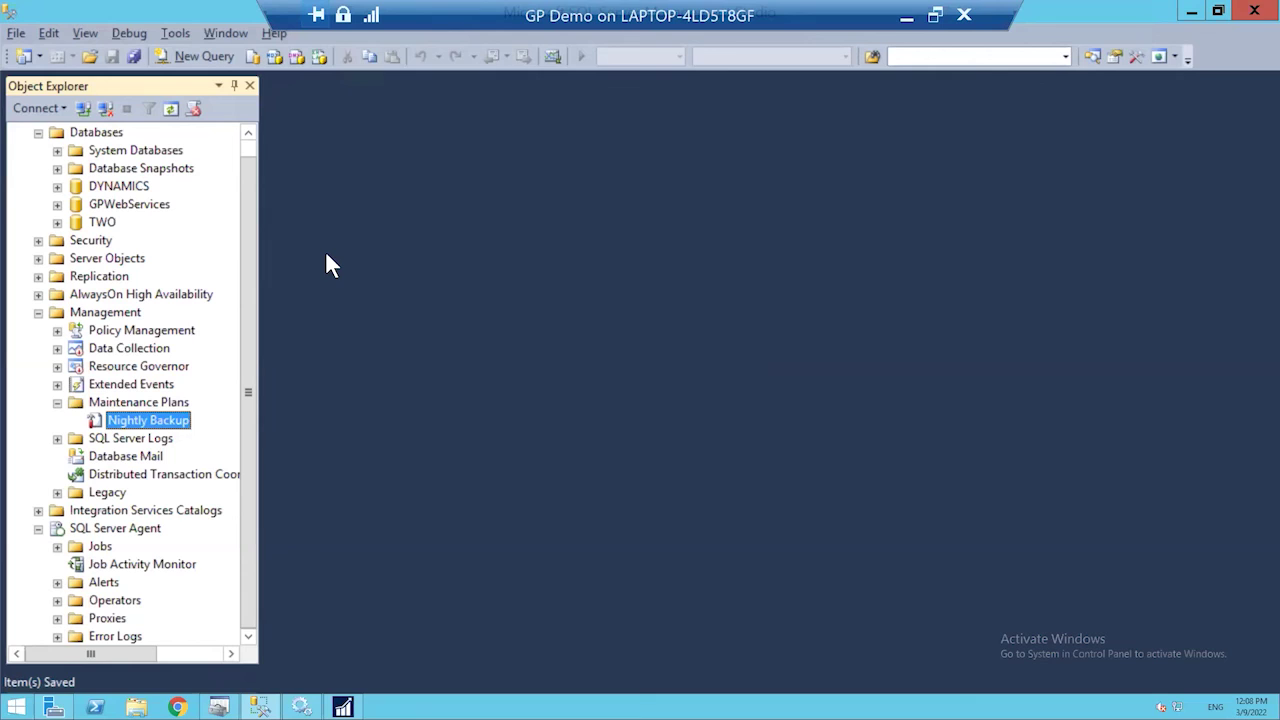
left_click(196, 56)
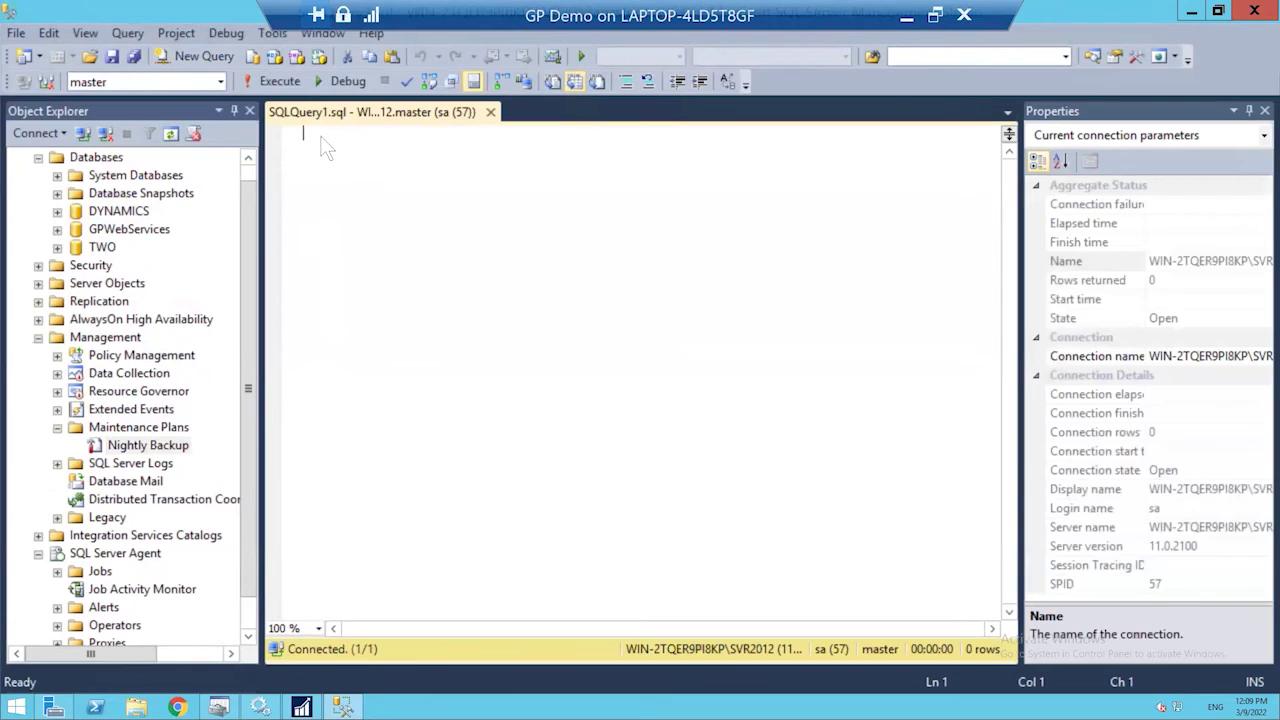
left_click(222, 82)
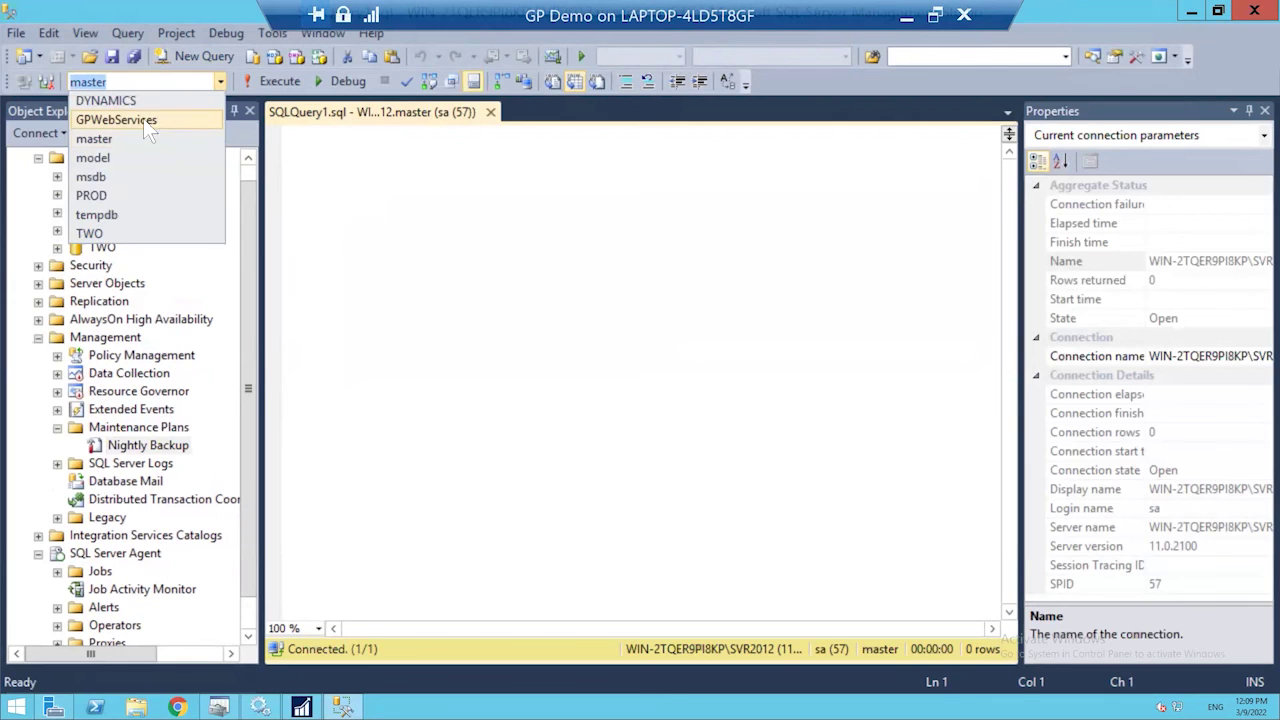
left_click(127, 101)
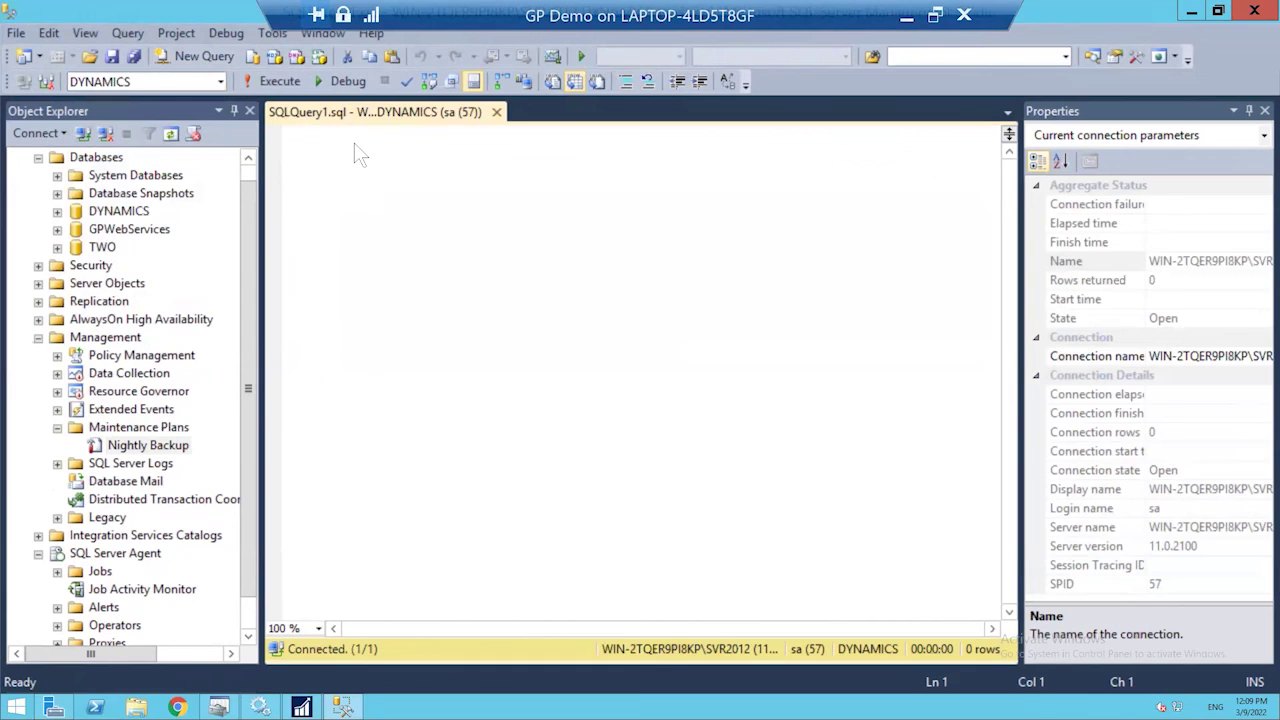
- Try to query all records with "select * from SY00500"
type("select * from SY")
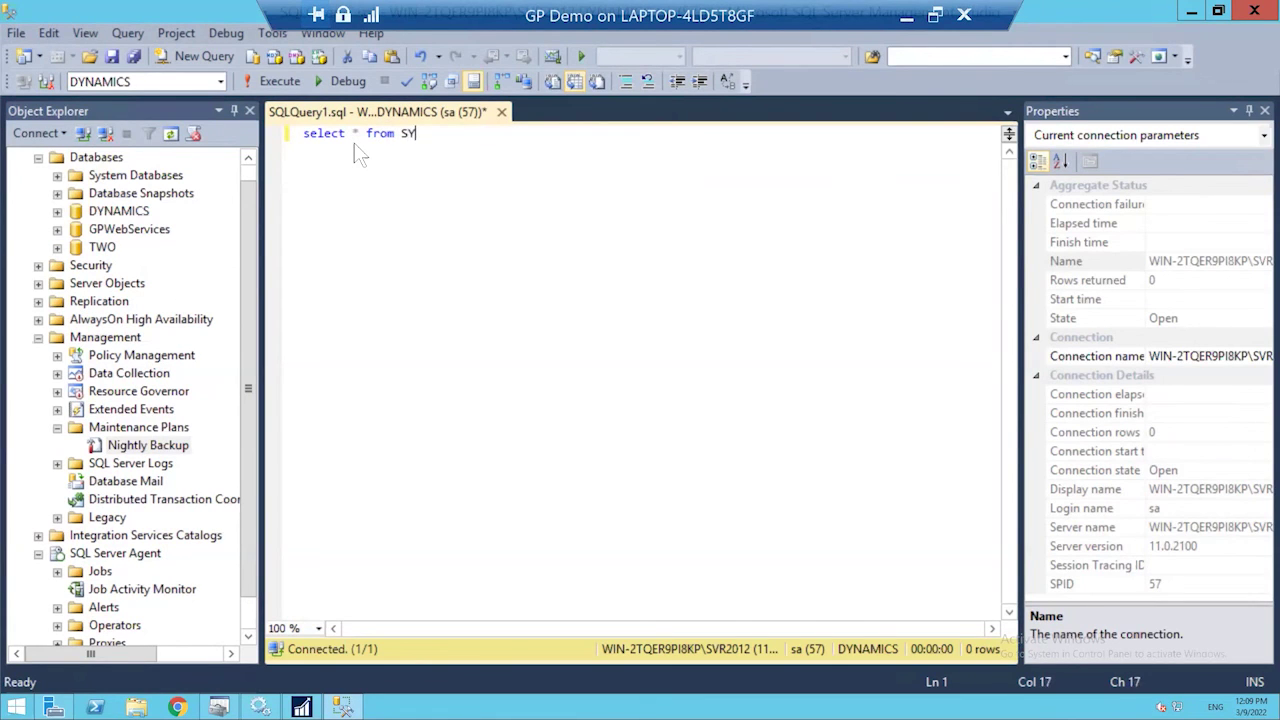
type("00500")
left_click(280, 81)
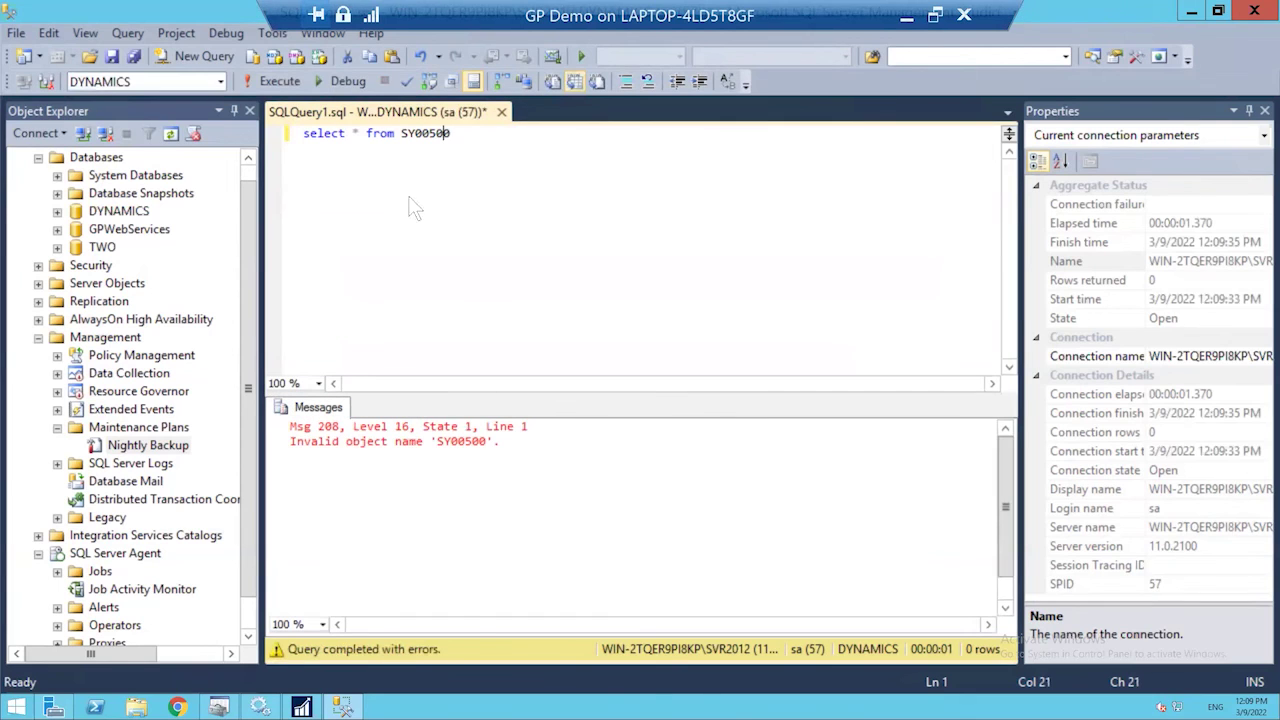
- Change the table name in the query to SY01500
key("BackSpace")
key("BackSpace")
key("BackSpace")
key("BackSpace")
key("BackSpace")
type("01500")
- Browse the DYNAMICS database's tables for dbo.SY01500
left_click(57, 211)
left_click(76, 247)
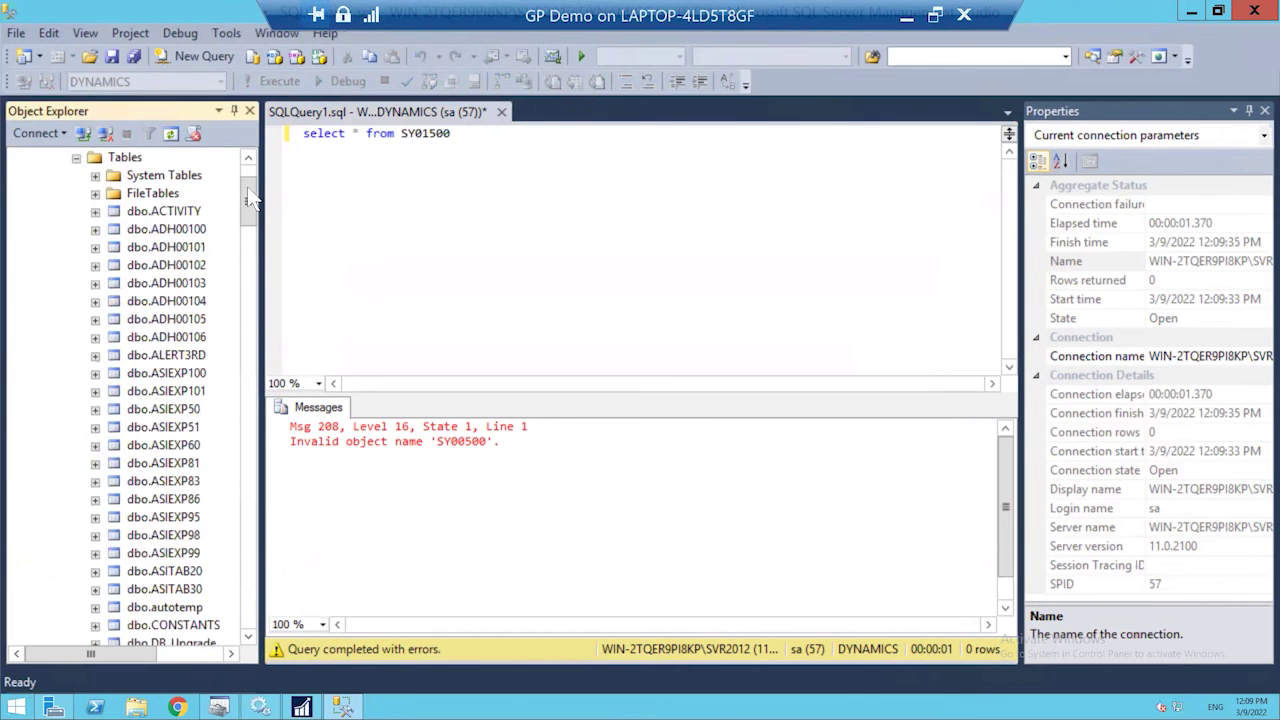
left_click_drag(250, 225, 270, 315)
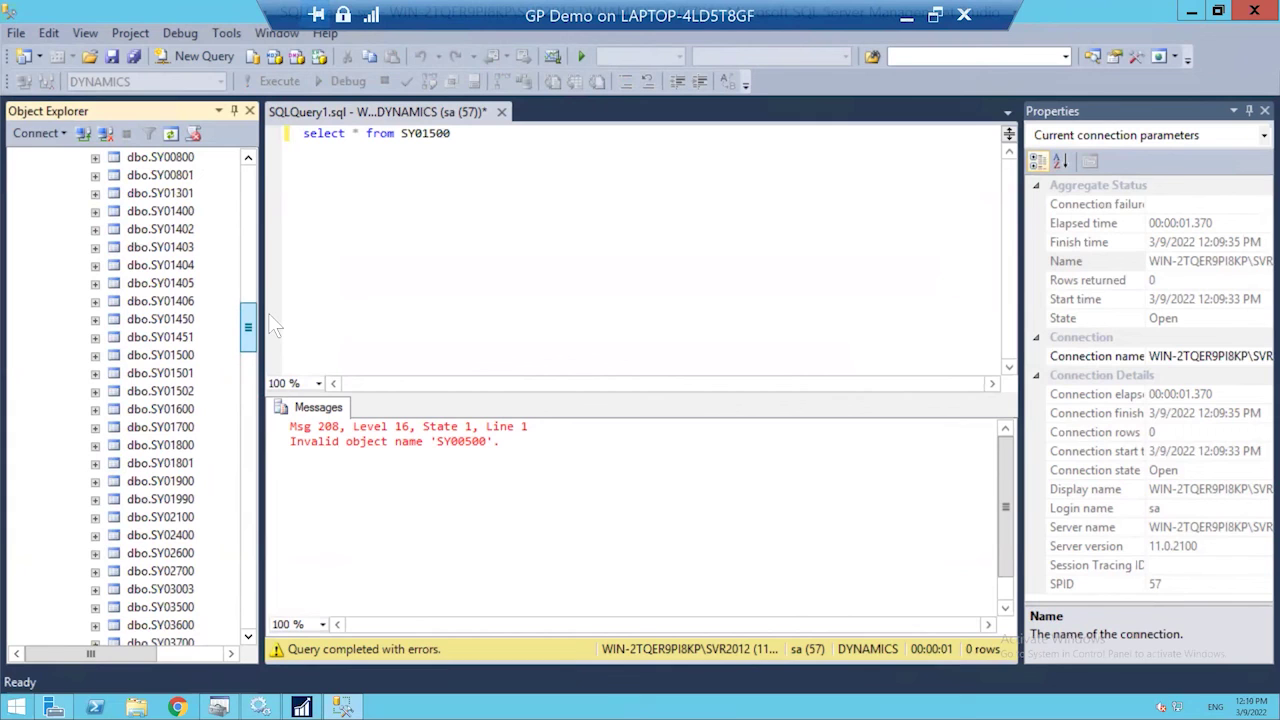
- Run the SY01500 query and examine the company name in the results
left_click(458, 137)
left_click(278, 84)
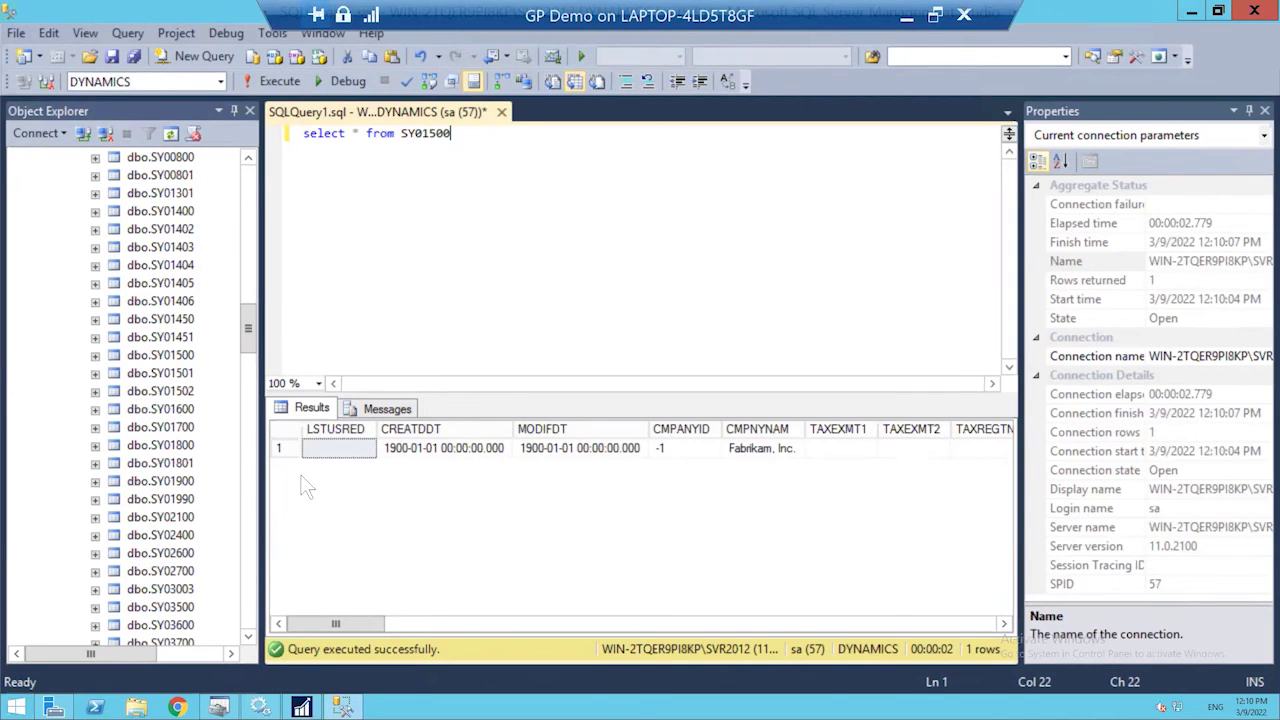
left_click(463, 466)
key("Right")
key("Right")
key("Right")
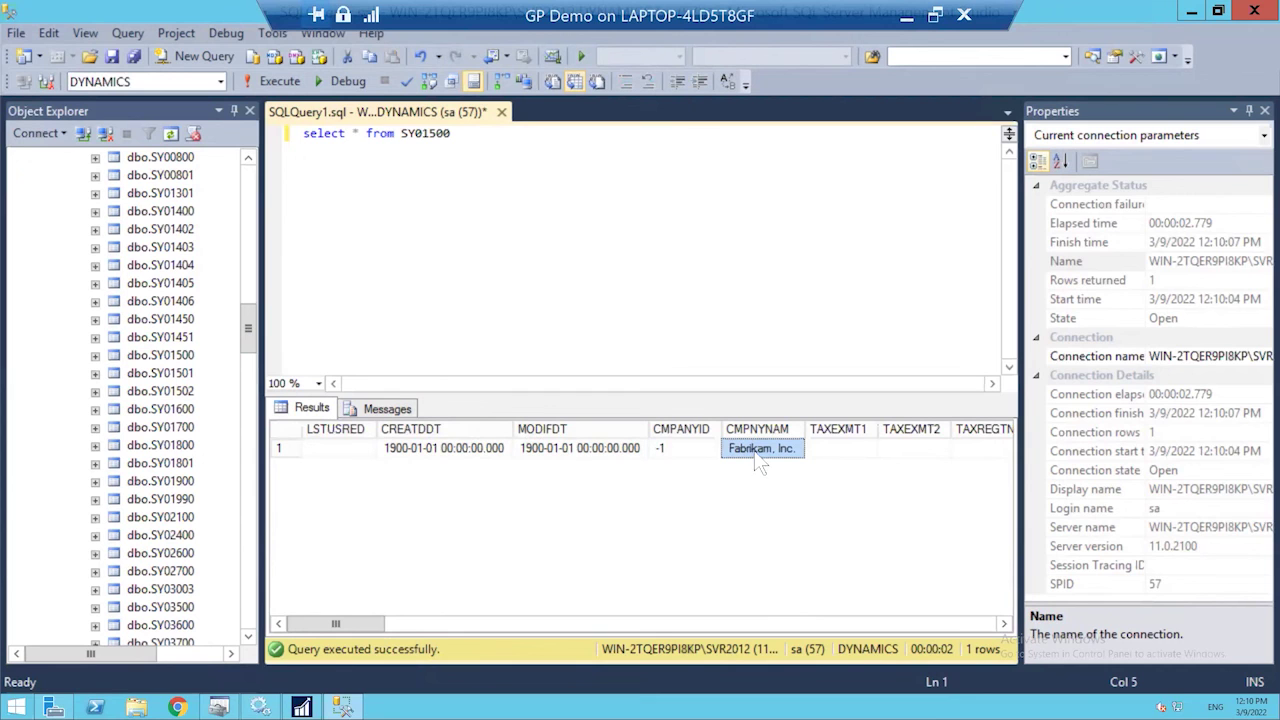
- Collapse the DYNAMICS tables list and examine the company record's columns across to INTERID, widening that column
left_click_drag(249, 330, 267, 162)
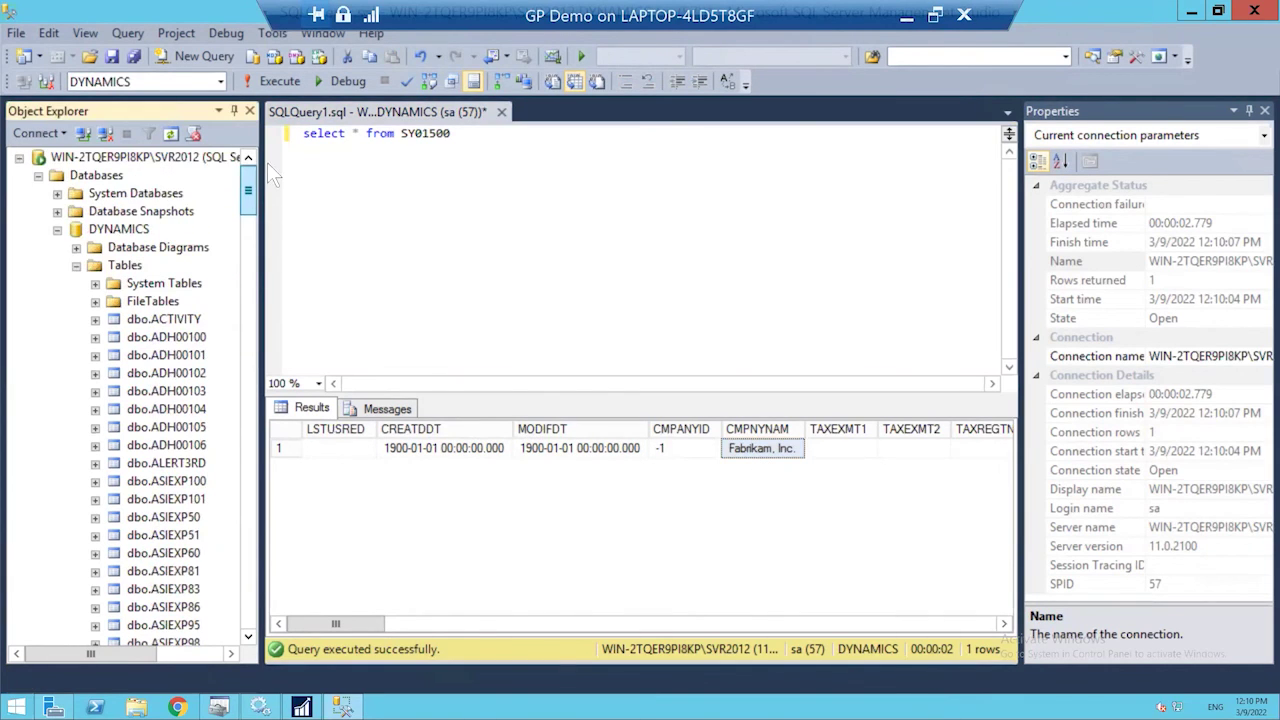
left_click(76, 266)
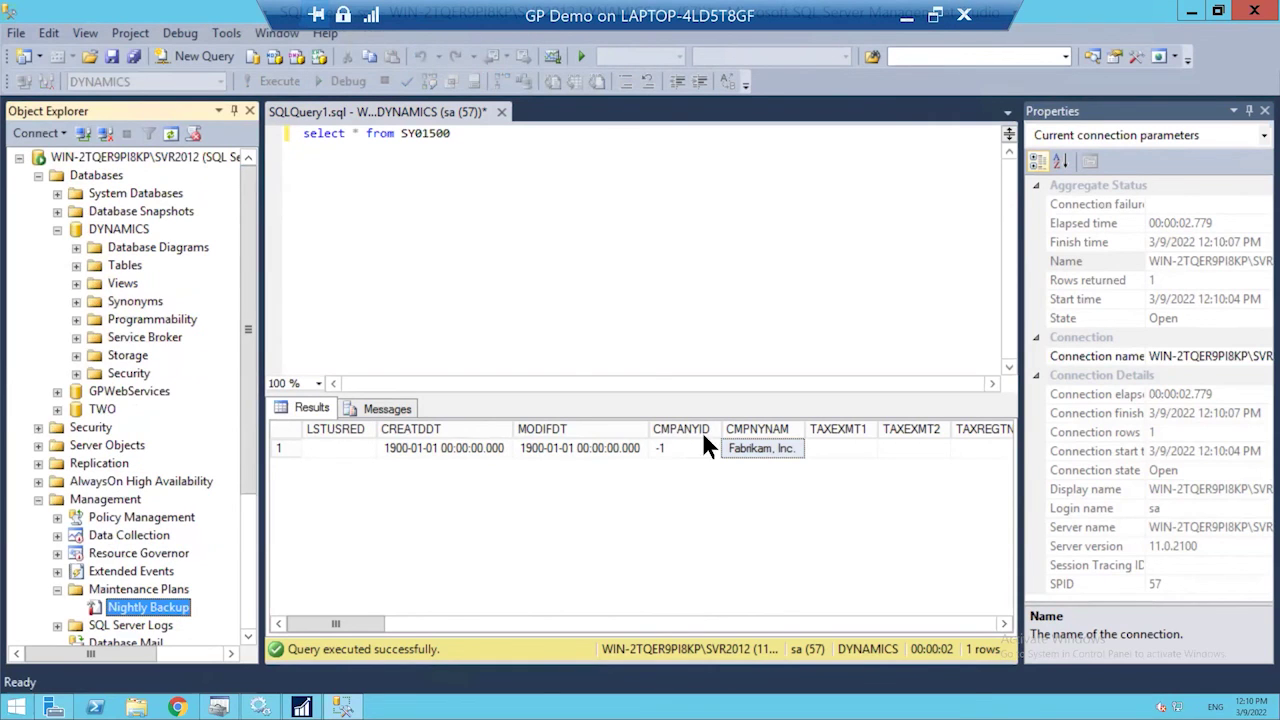
left_click(912, 448)
key("Right")
key("Right")
key("Right")
key("Right")
key("Right")
key("Right")
key("Right")
key("Right")
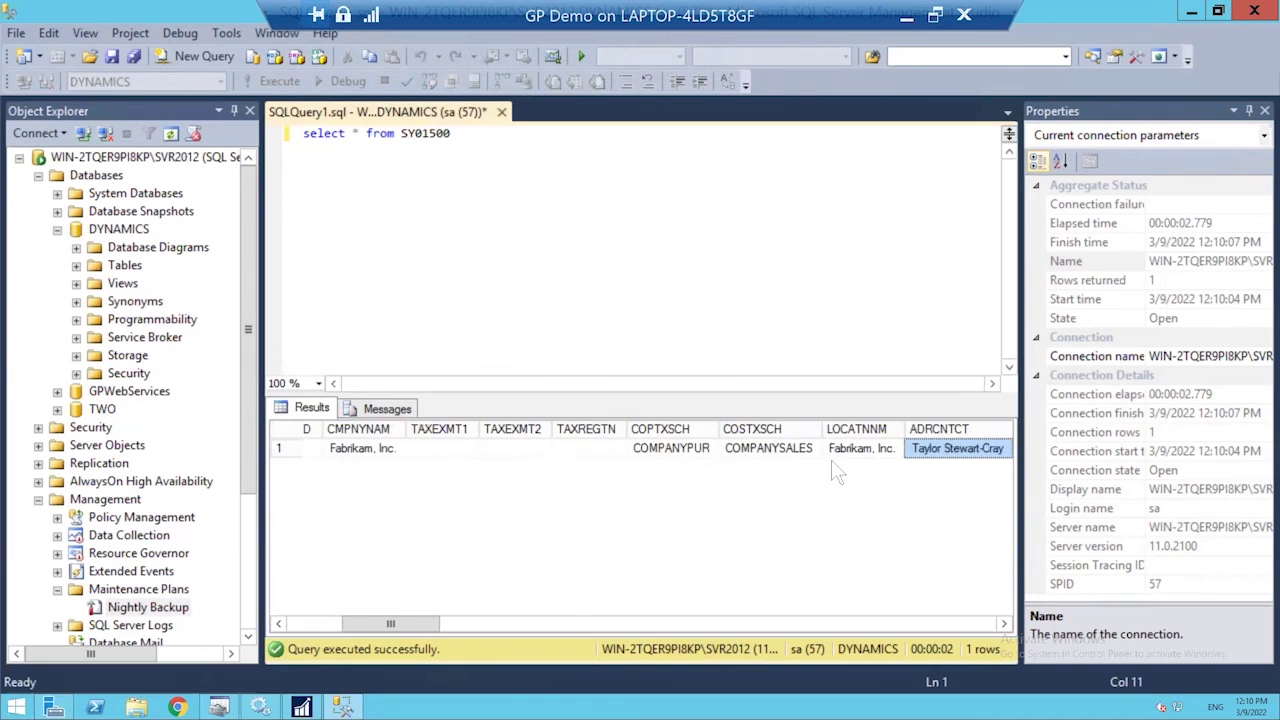
key("Right")
key("Right")
key("Right")
key("Right")
key("Right")
key("Right")
key("Right")
key("Right")
key("Right")
key("Right")
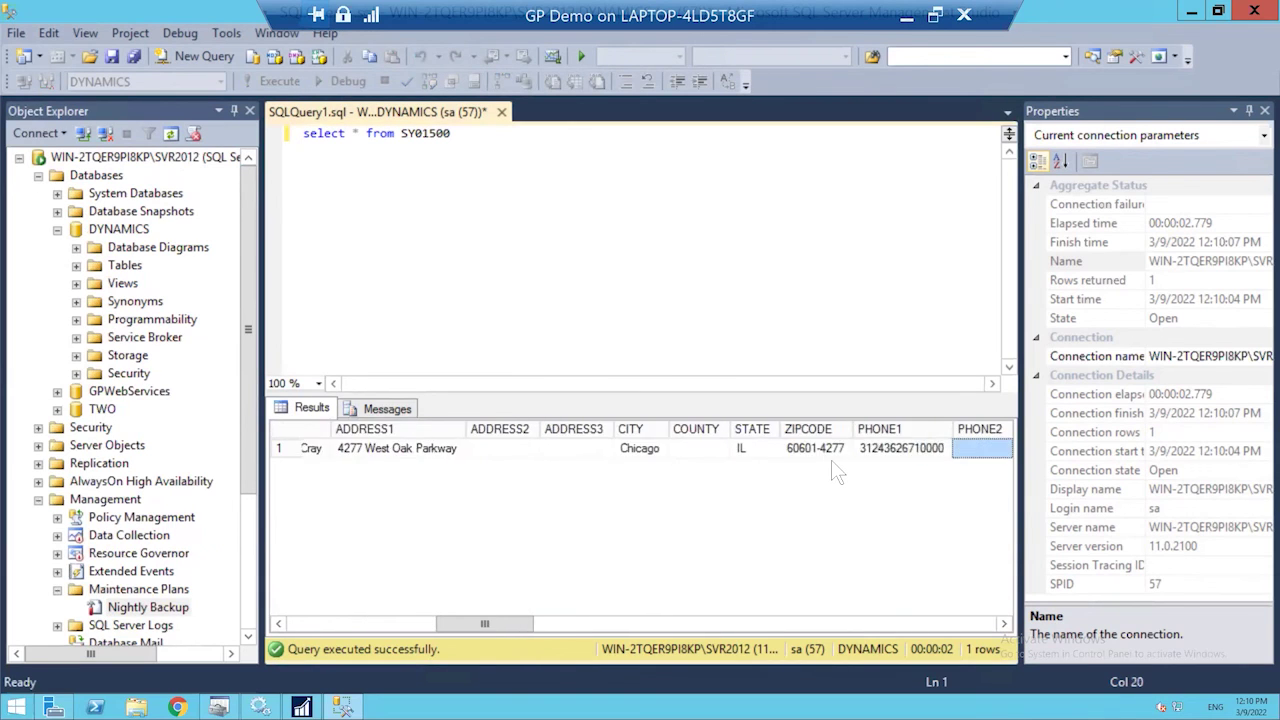
key("Right")
key("Right")
key("Right")
key("Right")
key("Right")
key("Right")
key("Right")
key("Right")
key("Right")
key("Right")
key("Right")
key("Right")
key("Right")
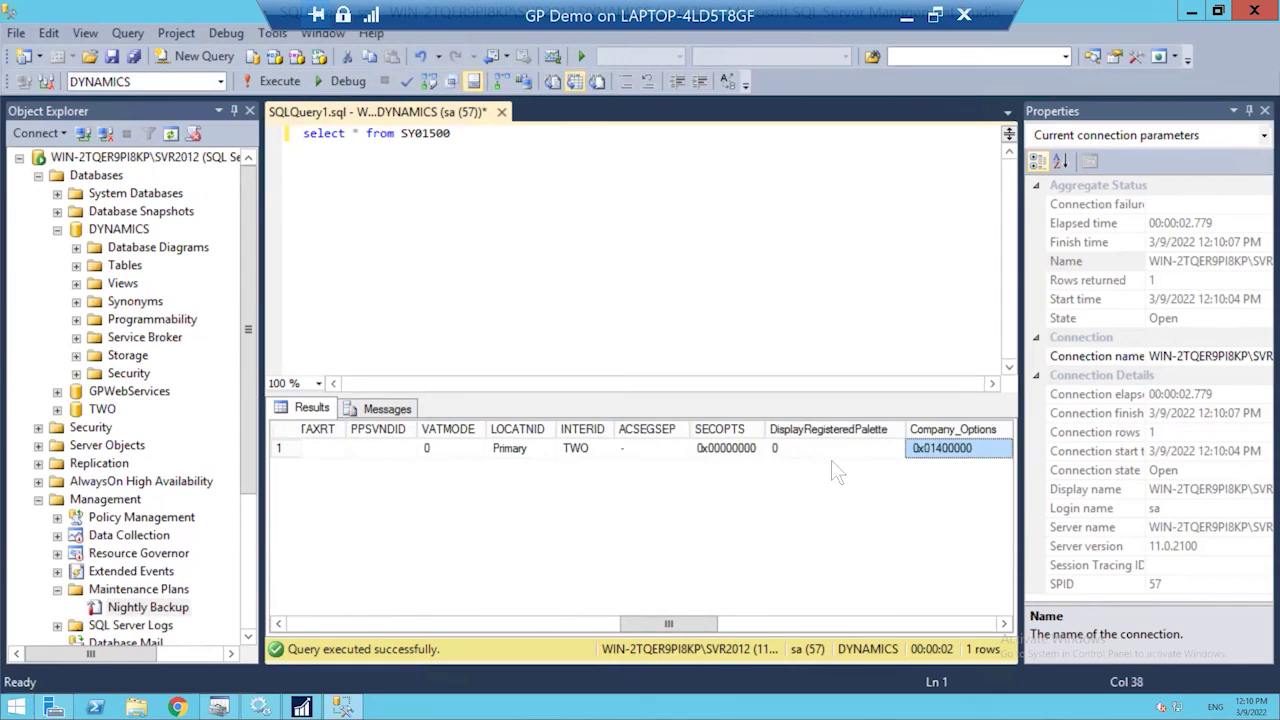
left_click(586, 453)
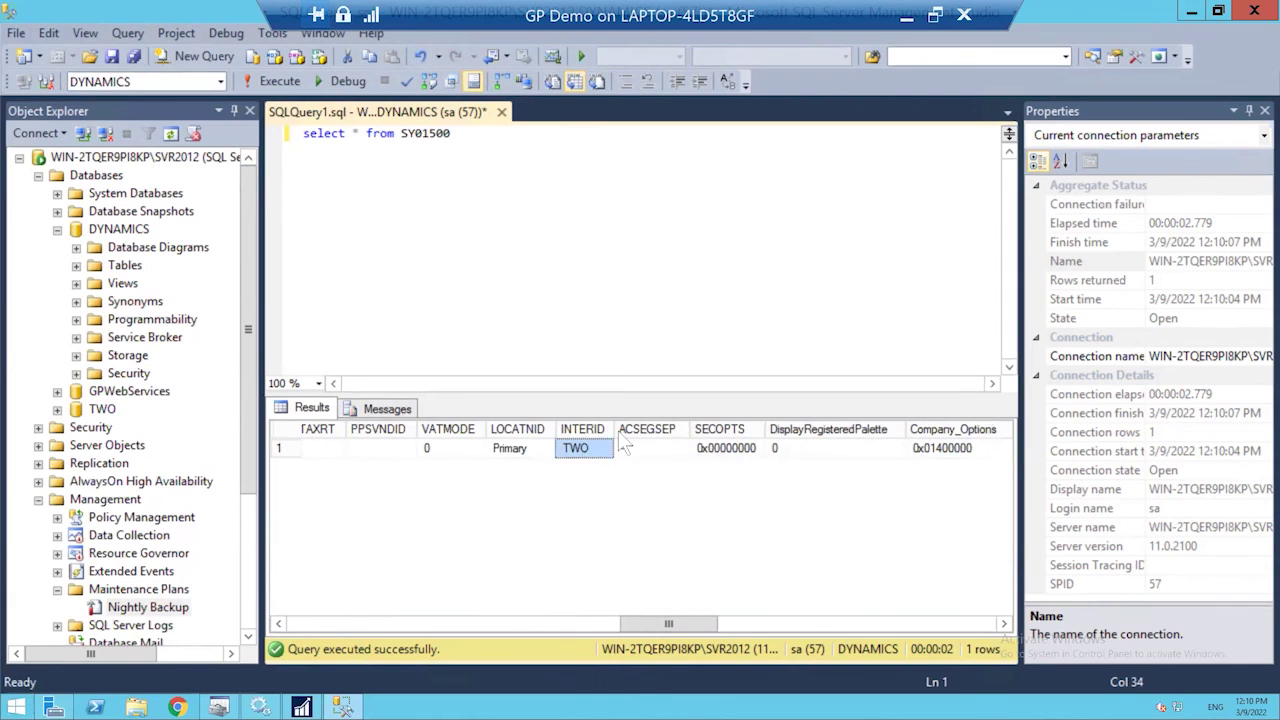
left_click_drag(614, 429, 636, 429)
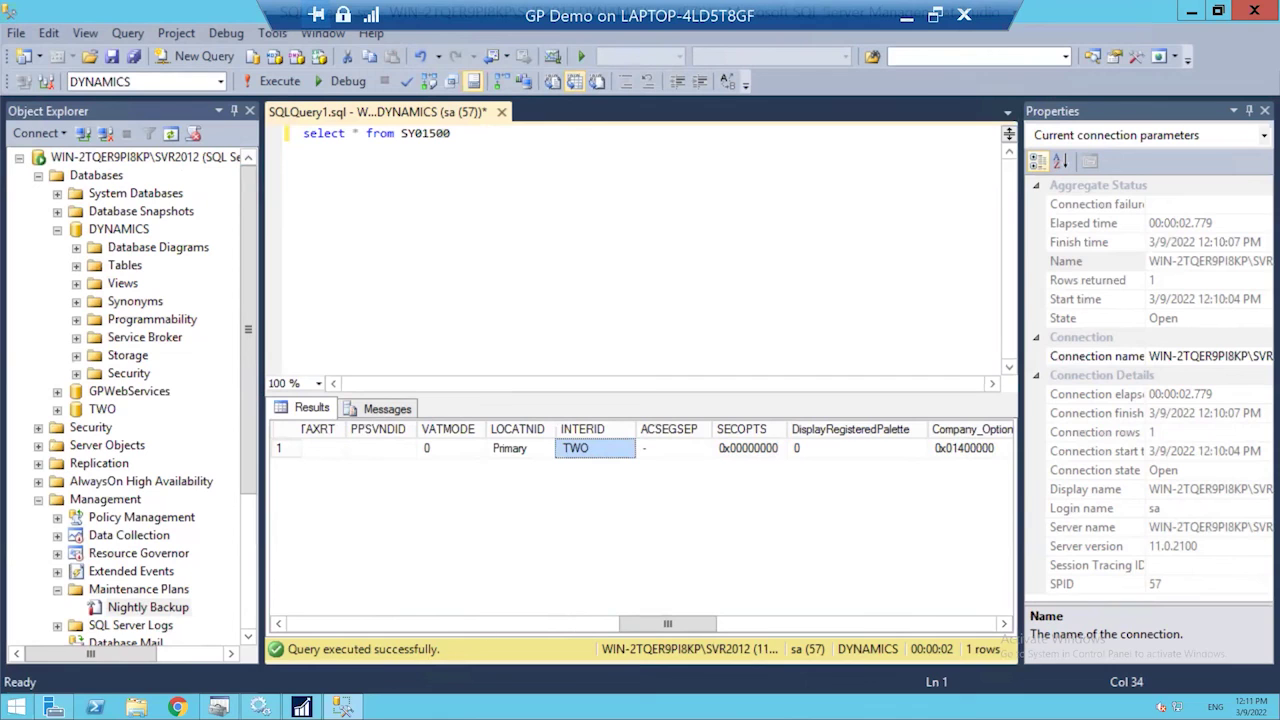
- Check the PROD database installation progress in GP Utilities and return to the SY01500 query in Management Studio
left_click(302, 707)
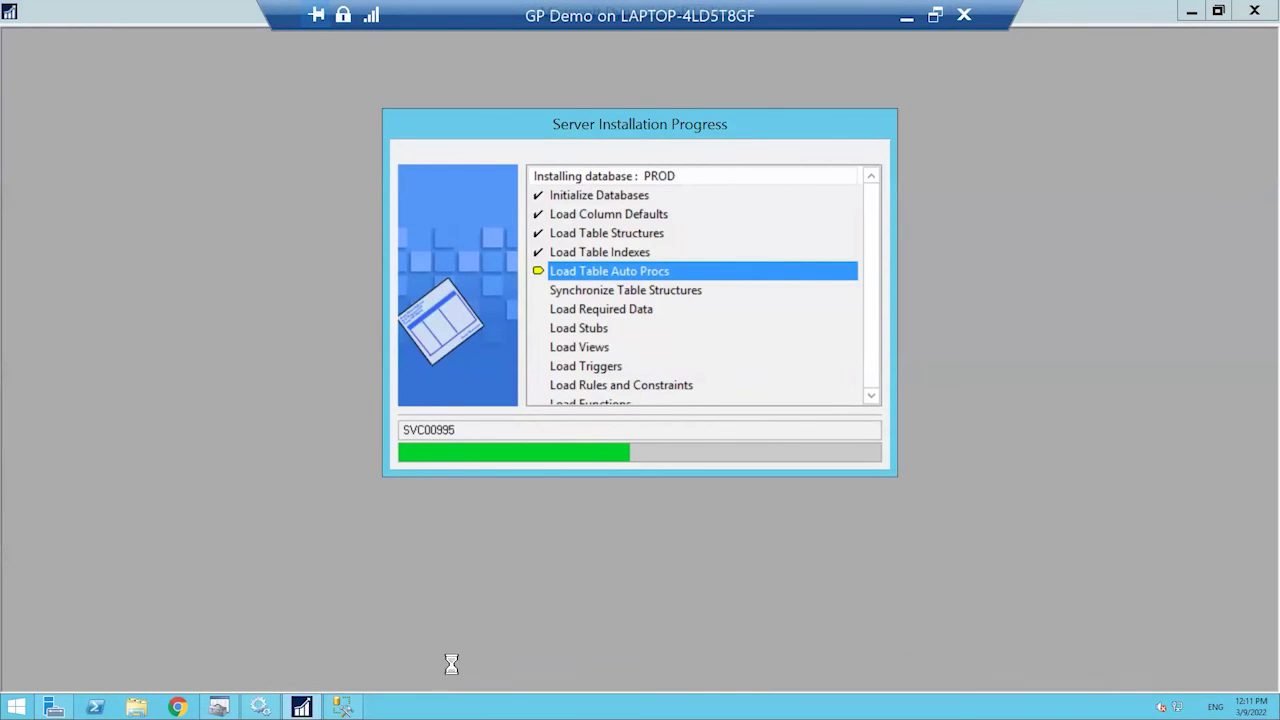
left_click(342, 707)
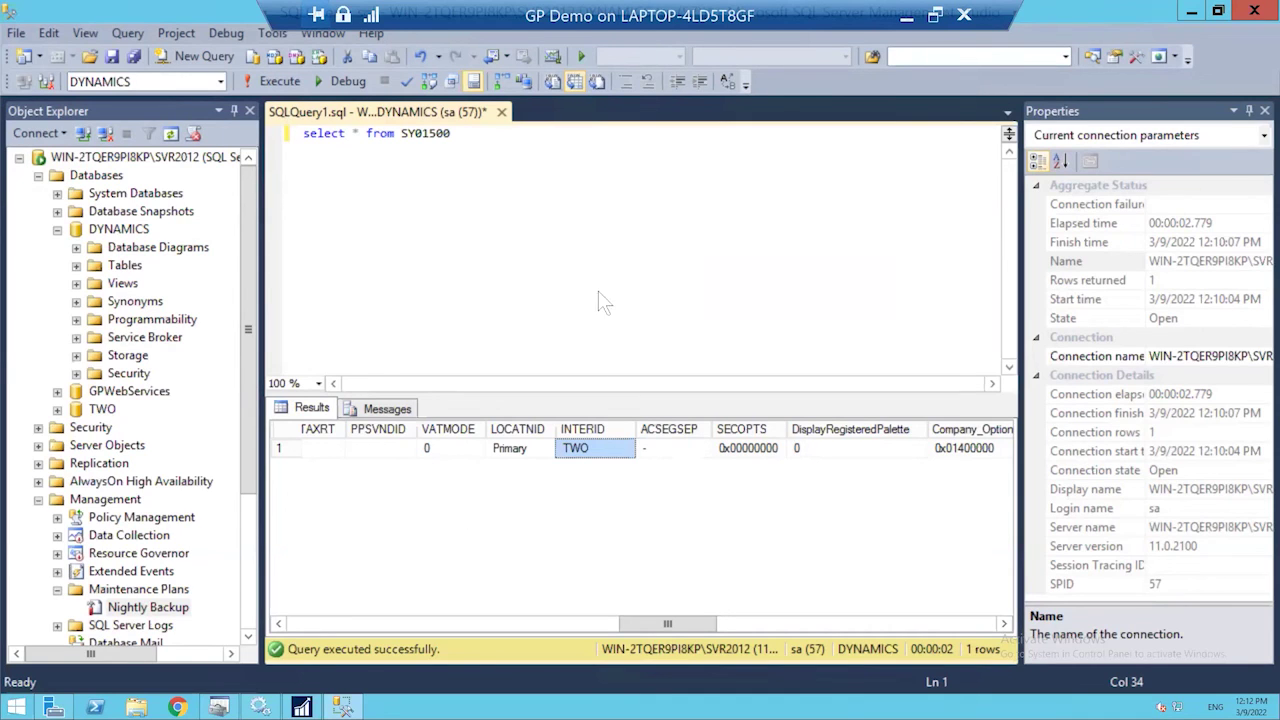
left_click(628, 290)
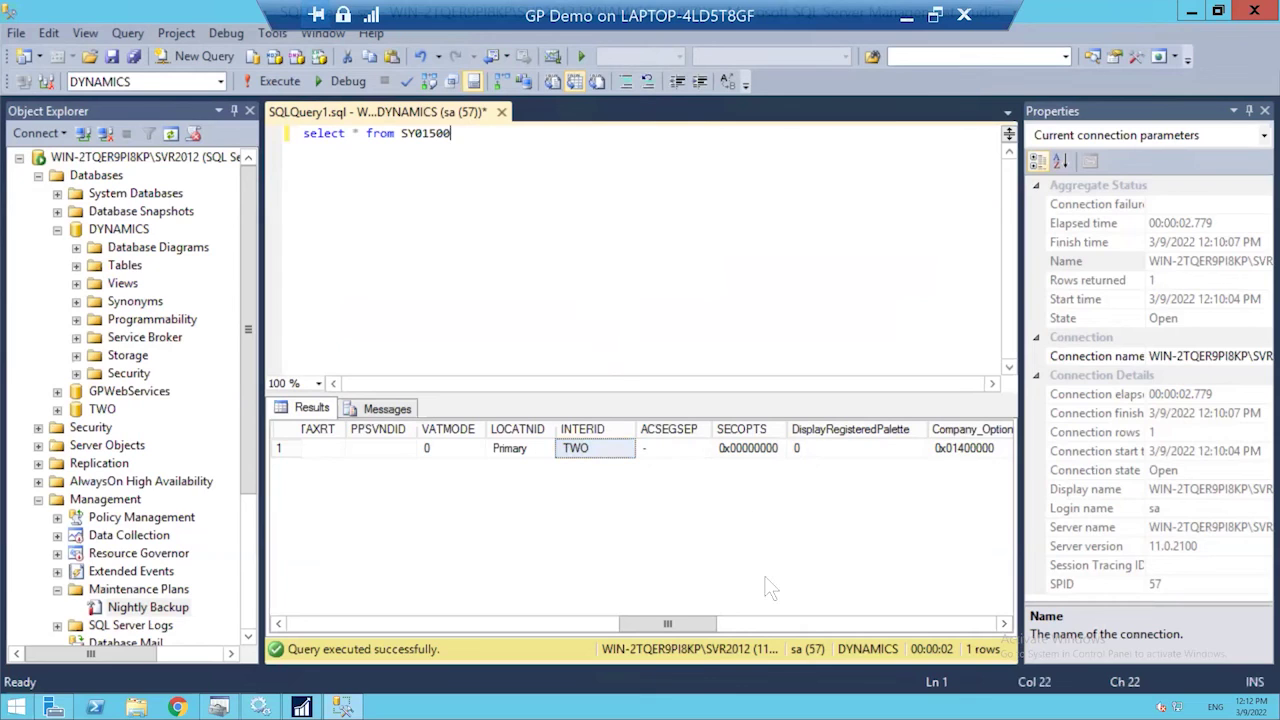